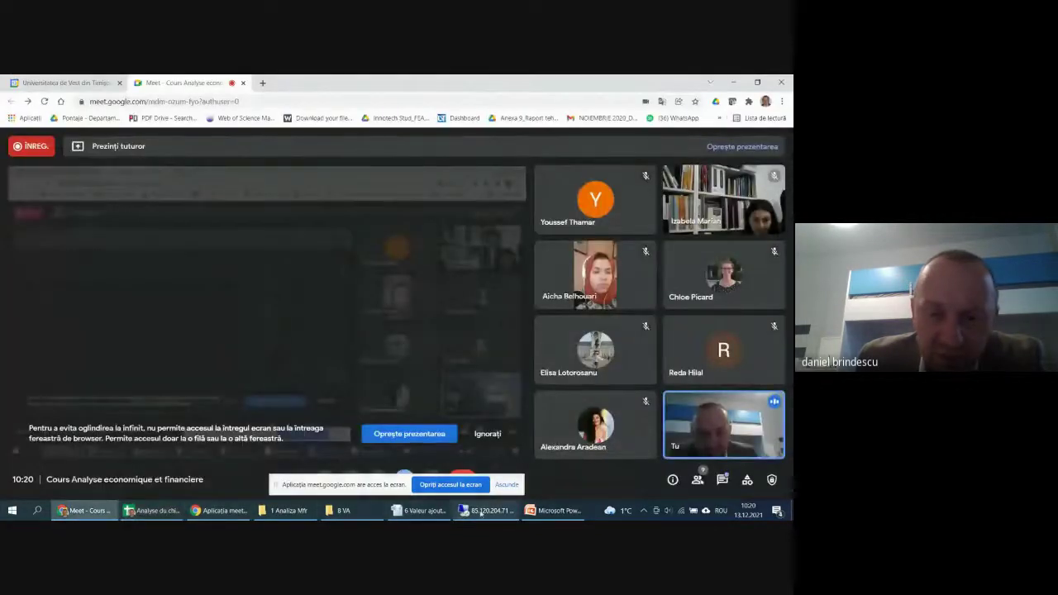
- Switch to the remote desktop's Excel workbook and show the full 2012–2019 "Distributia valorii adaugate" table on the Calcule sheet
{"action": "left_click", "coordinate": [488, 510]}
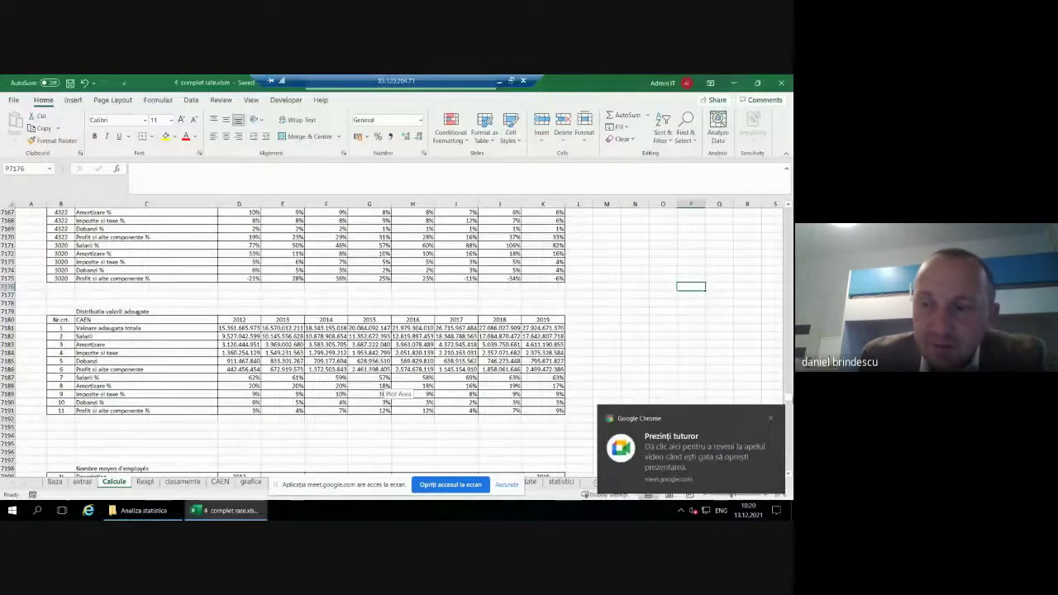
{"action": "left_click", "coordinate": [601, 346]}
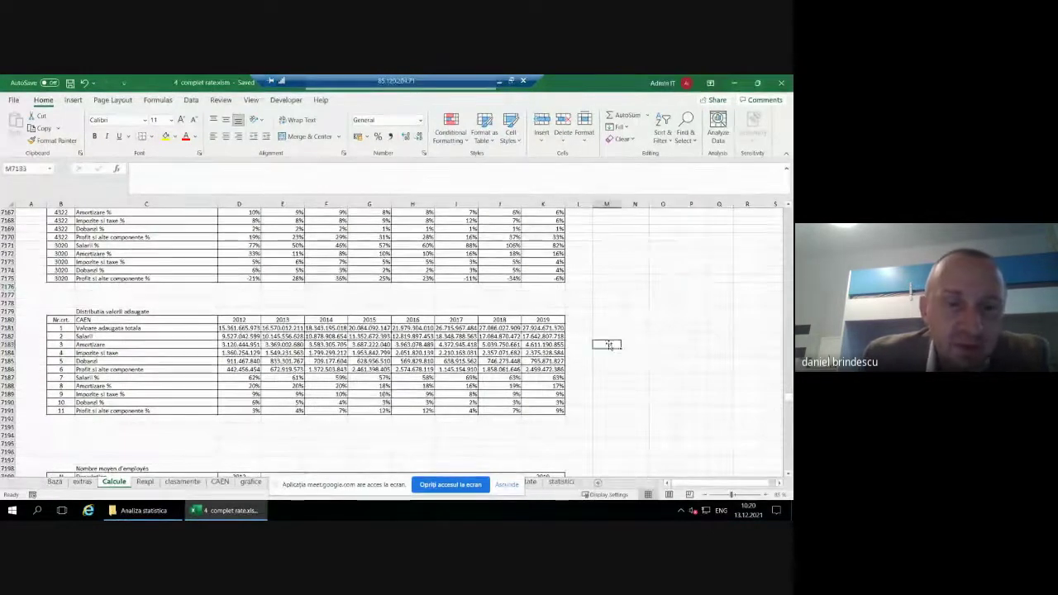
{"action": "scroll", "coordinate": [235, 375], "scroll_direction": "down", "scroll_amount": 1}
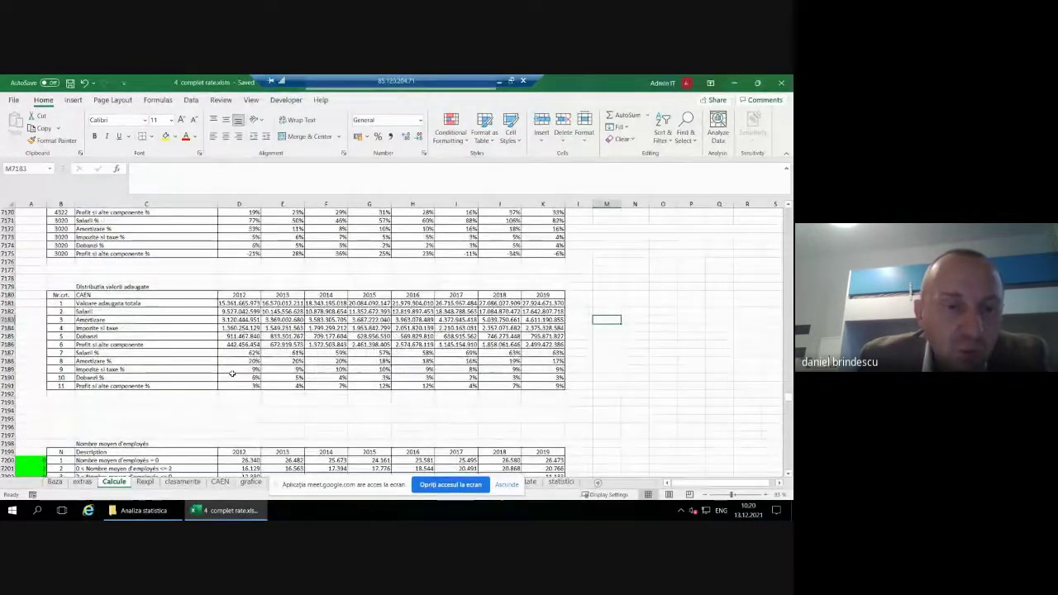
{"action": "left_click", "coordinate": [8, 303]}
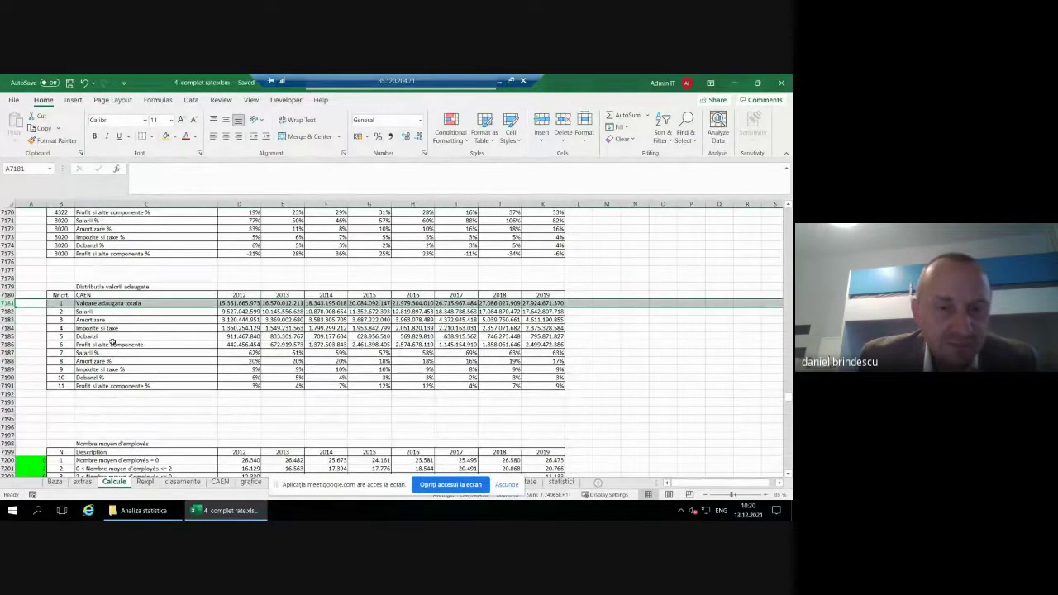
{"action": "scroll", "coordinate": [124, 337], "scroll_direction": "up", "scroll_amount": 3}
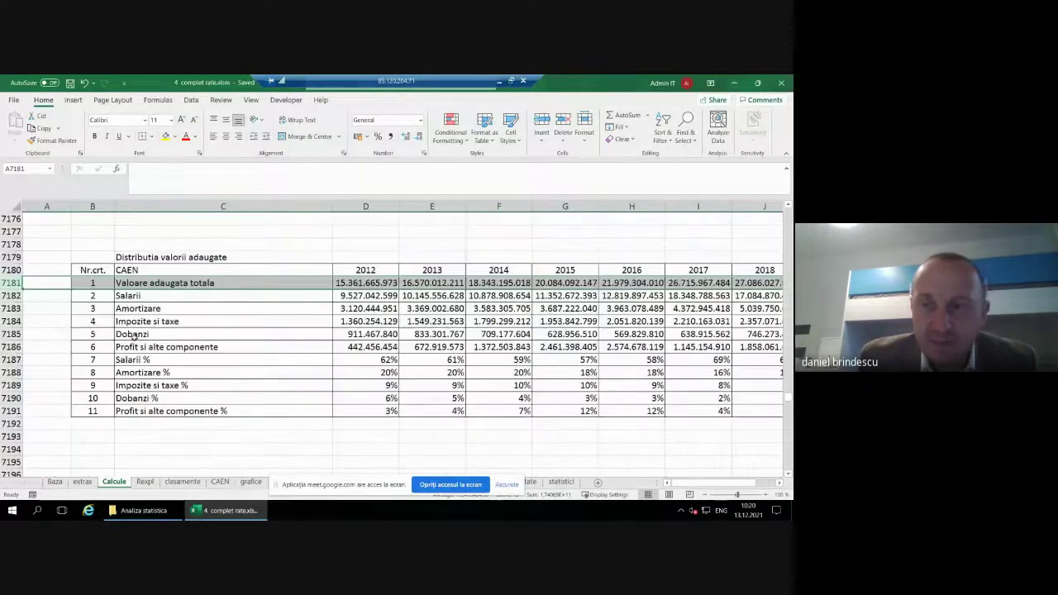
{"action": "left_click", "coordinate": [637, 437]}
{"action": "left_click", "coordinate": [781, 483]}
{"action": "left_click", "coordinate": [781, 483]}
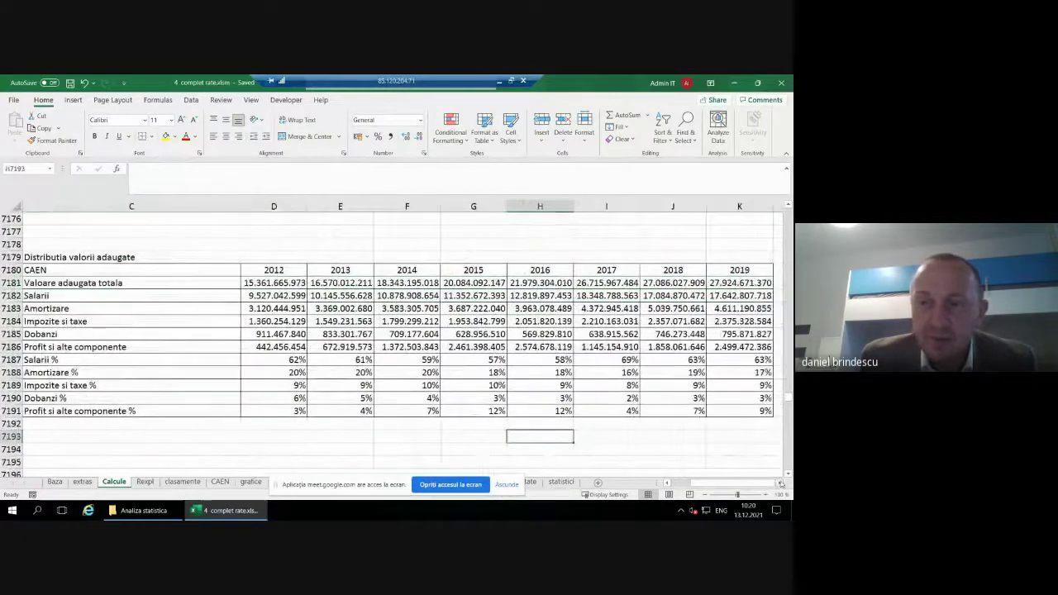
- Highlight in turn the total value added row, the component amounts, the component percentages and the Salarii % row
{"action": "left_click", "coordinate": [12, 282]}
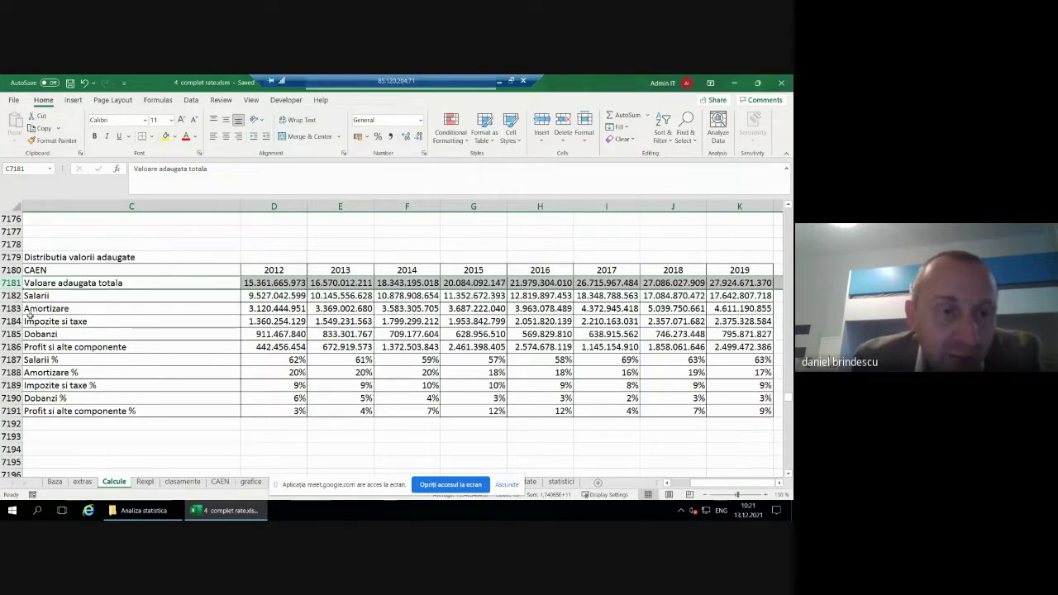
{"action": "left_click", "coordinate": [11, 295]}
{"action": "left_click_drag", "start_coordinate": [12, 297], "coordinate": [13, 347]}
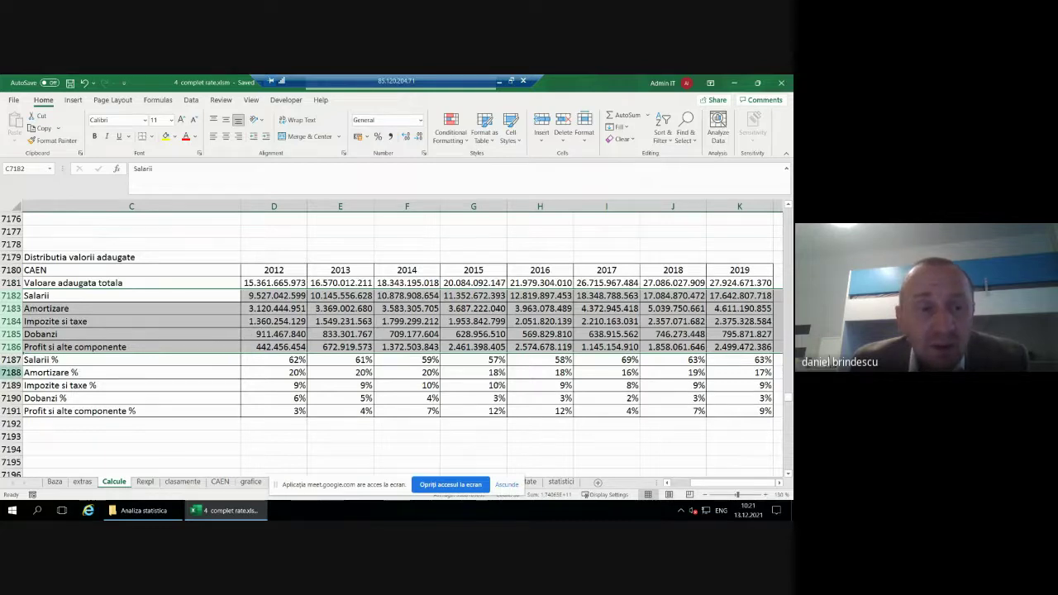
{"action": "left_click", "coordinate": [4, 359]}
{"action": "left_click_drag", "start_coordinate": [4, 368], "coordinate": [5, 410]}
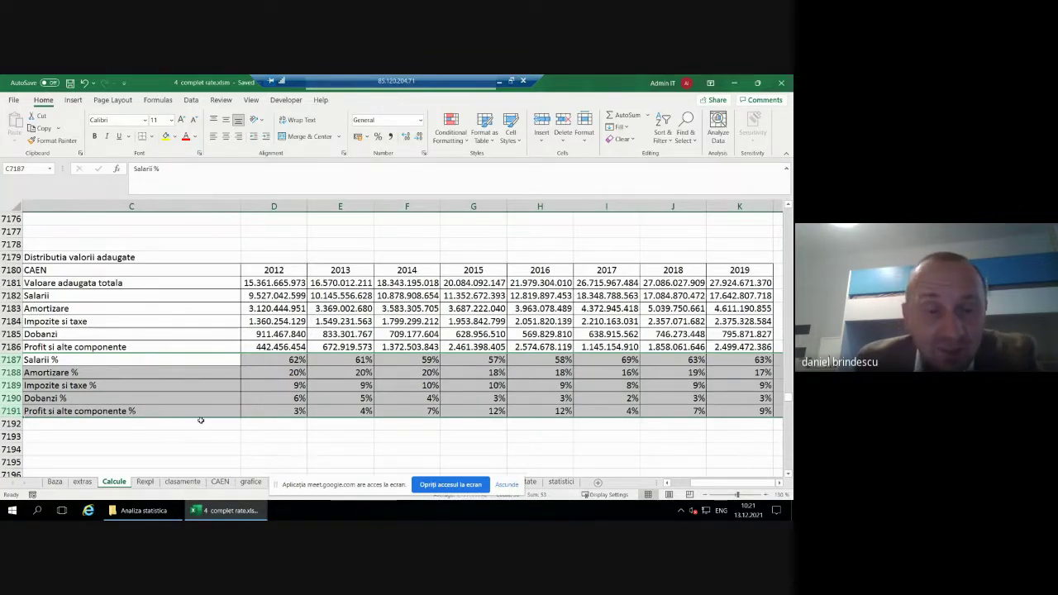
{"action": "left_click", "coordinate": [5, 361]}
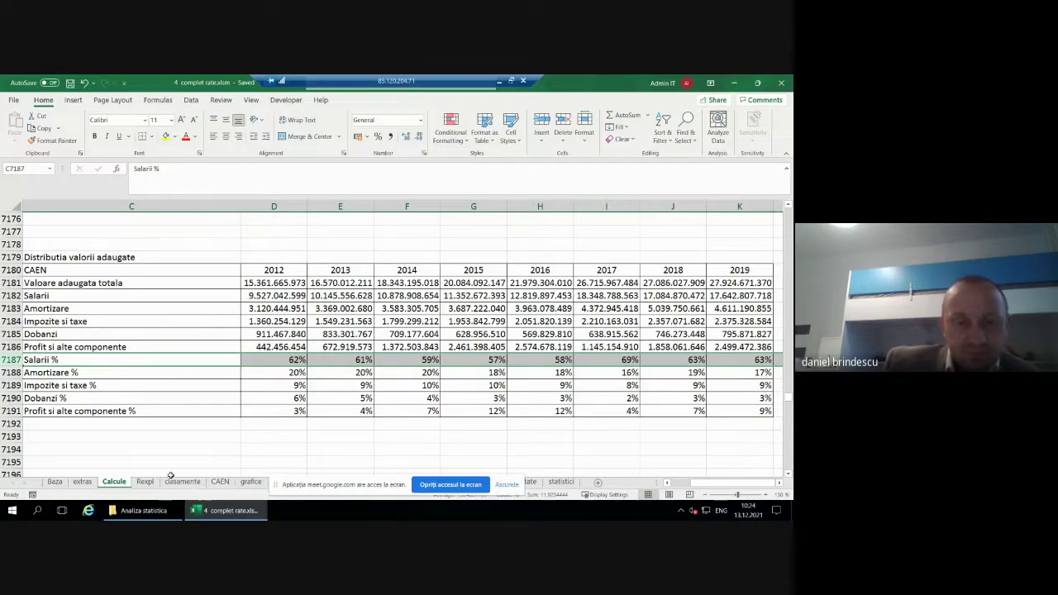
- Hide the screen-sharing notice and highlight the CAEN 2931 row on the clasamente sheet
{"action": "left_click", "coordinate": [506, 485]}
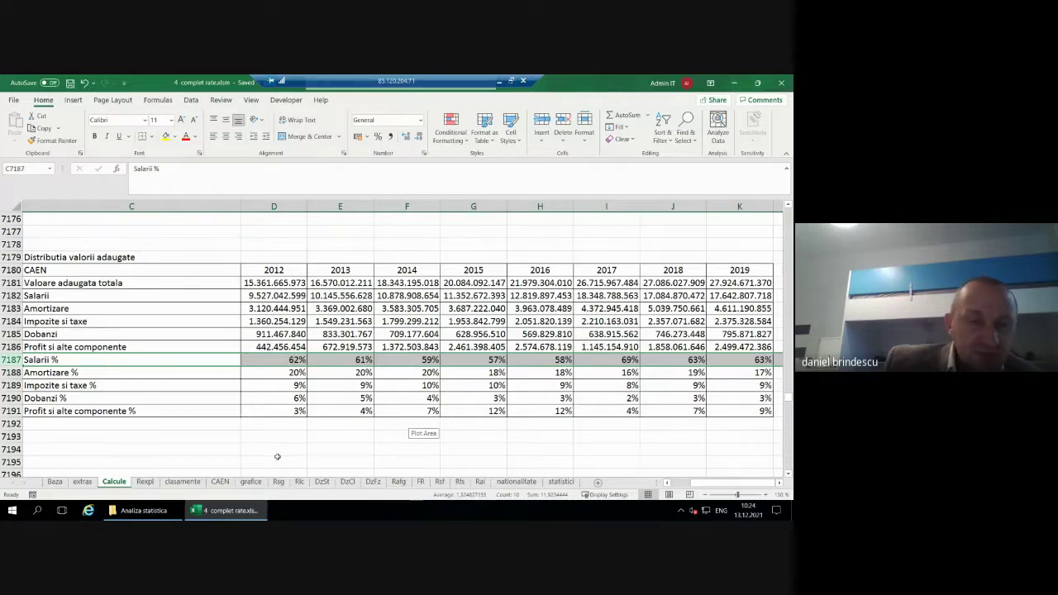
{"action": "left_click", "coordinate": [183, 484]}
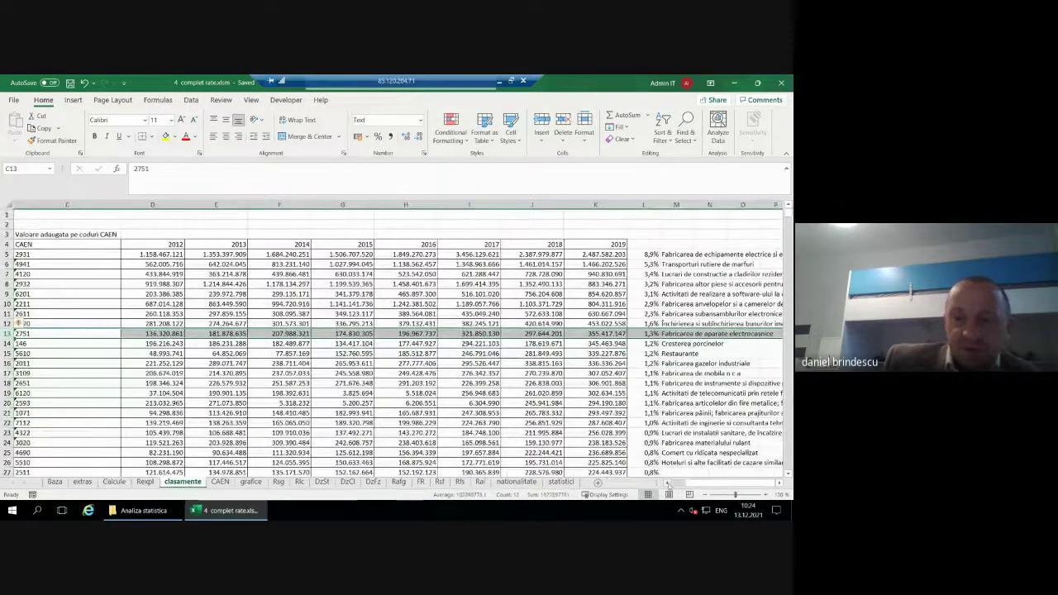
{"action": "scroll", "coordinate": [668, 484], "scroll_direction": "left", "scroll_amount": 1}
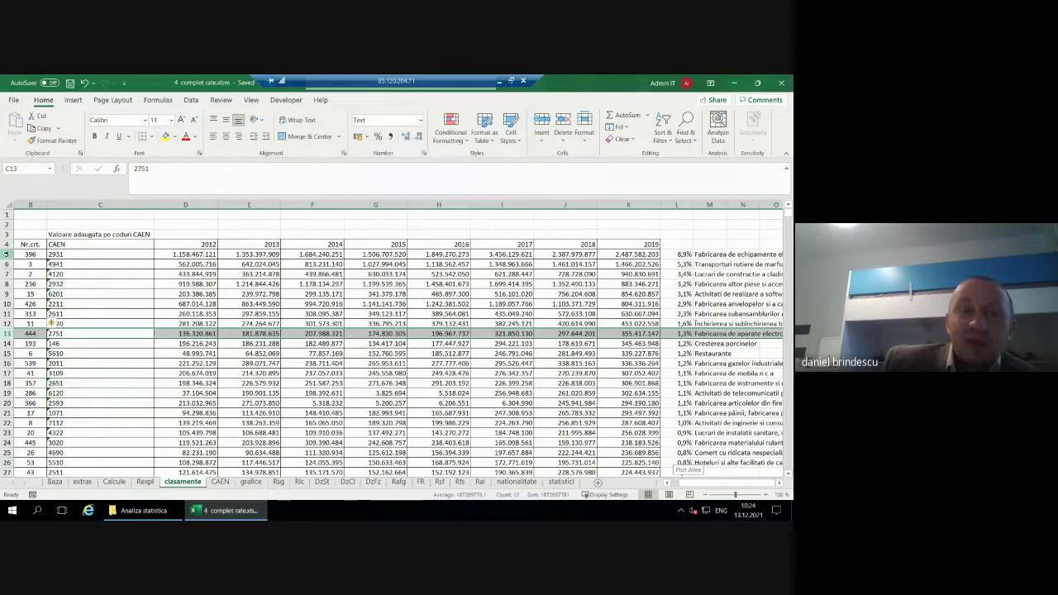
{"action": "left_click", "coordinate": [8, 254]}
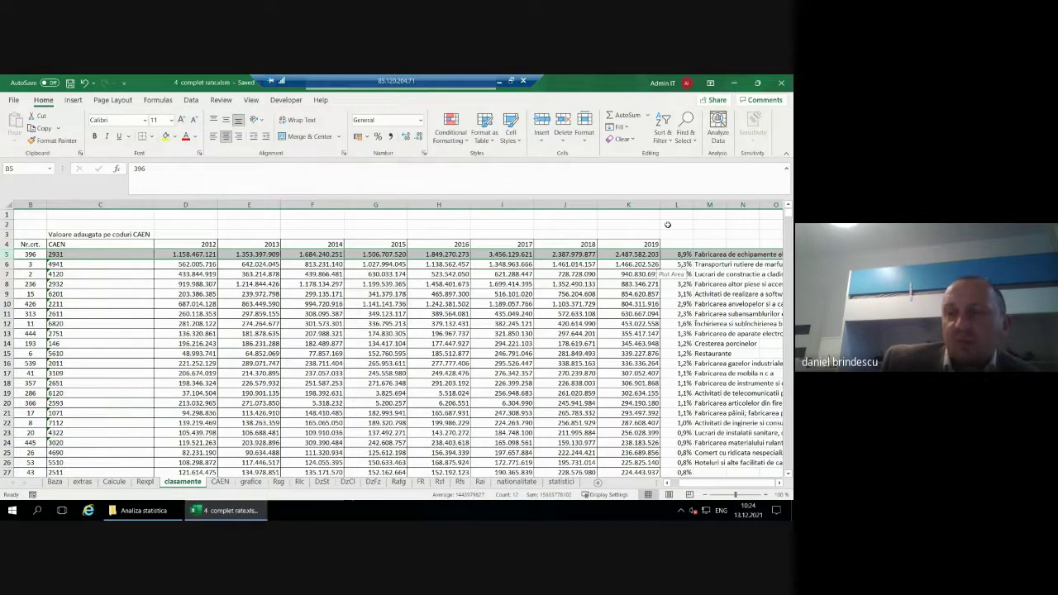
- Examine the 2019 share formulas in column L and the activity description for CAEN code 2931
{"action": "left_click", "coordinate": [678, 313]}
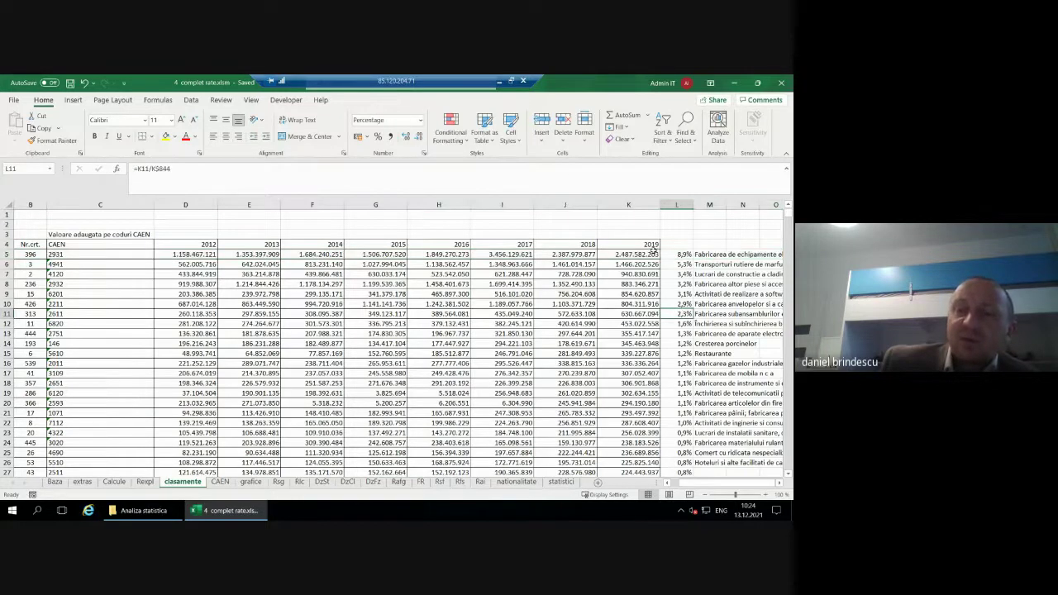
{"action": "left_click", "coordinate": [647, 244]}
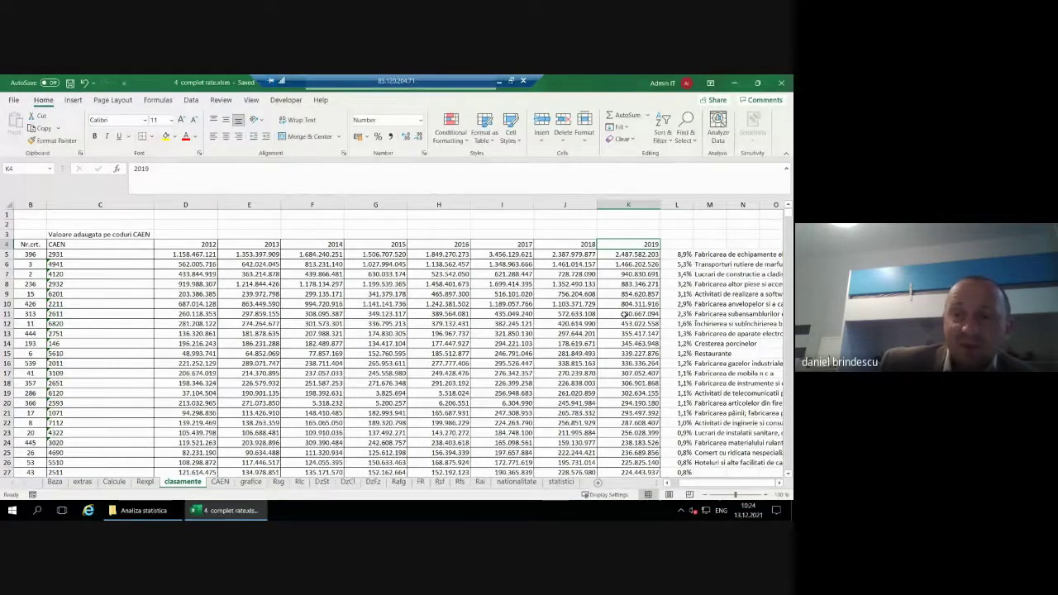
{"action": "left_click", "coordinate": [672, 256]}
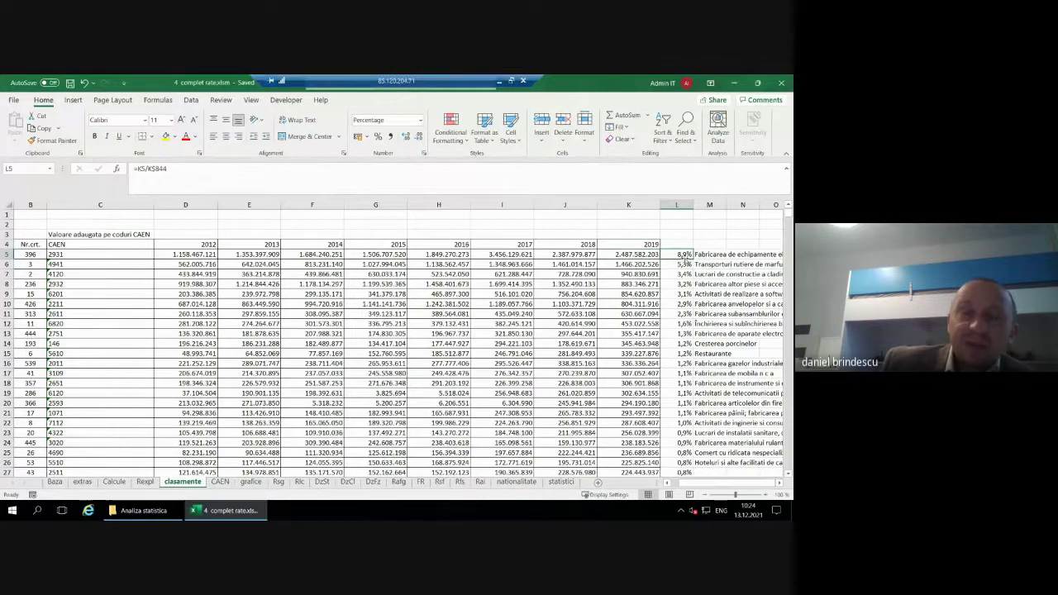
{"action": "left_click", "coordinate": [70, 253]}
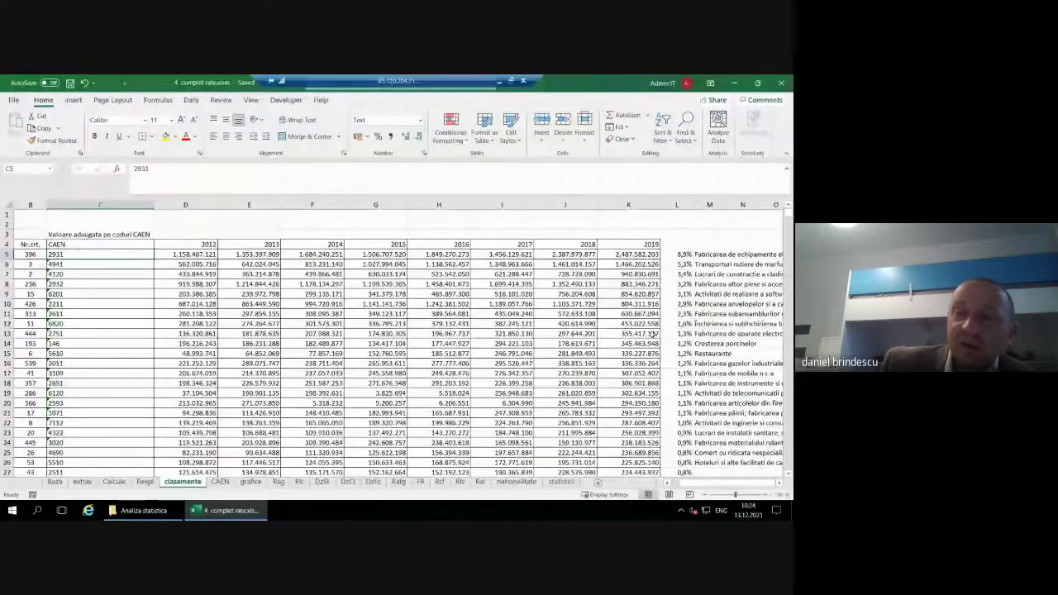
{"action": "left_click", "coordinate": [707, 256]}
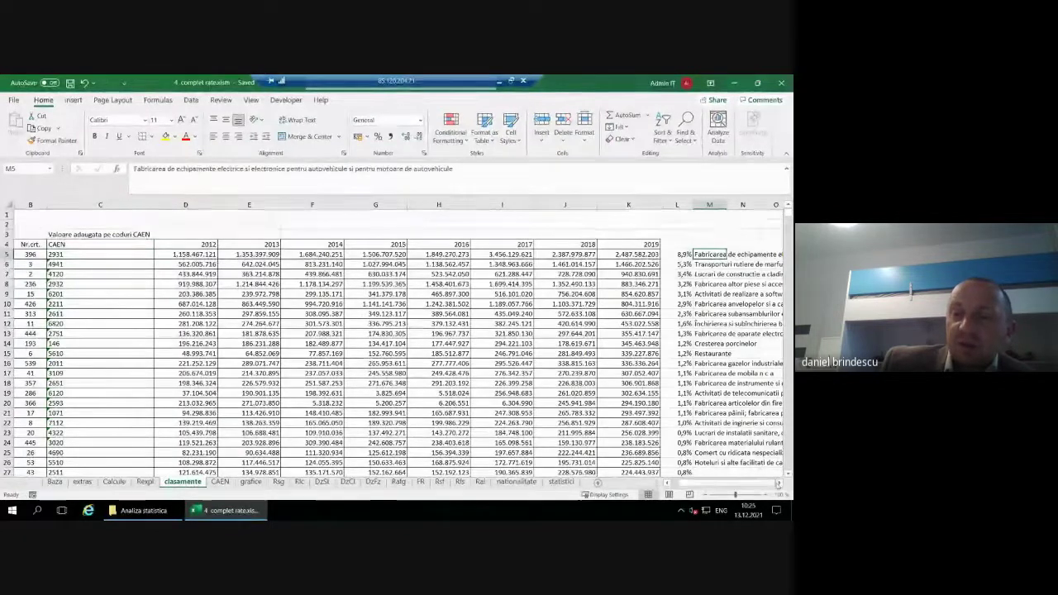
{"action": "left_click", "coordinate": [778, 486]}
{"action": "double_click", "coordinate": [779, 486]}
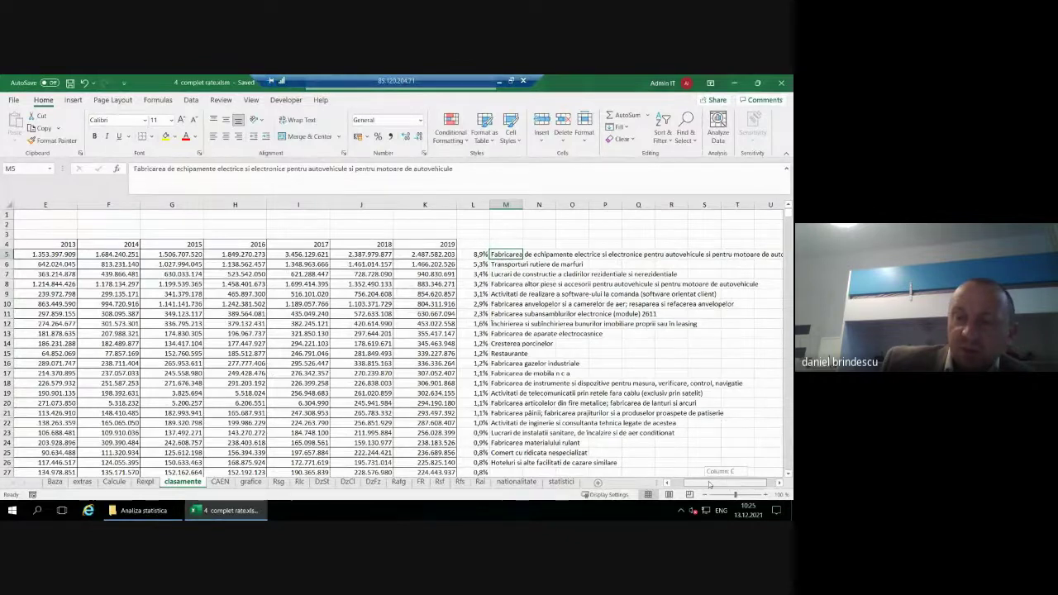
{"action": "scroll", "coordinate": [702, 484], "scroll_direction": "left", "scroll_amount": 2}
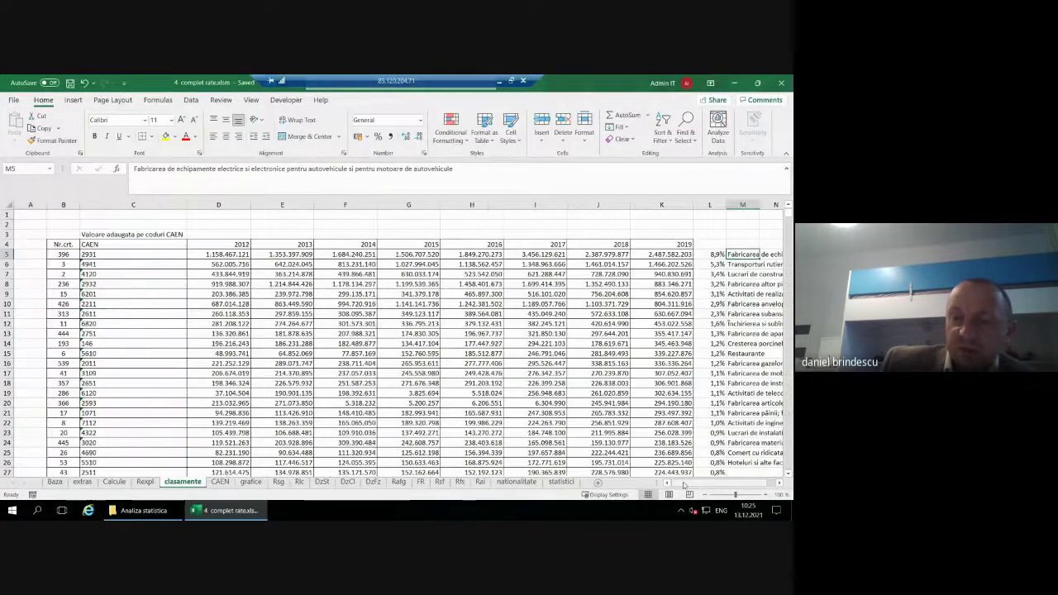
{"action": "left_click", "coordinate": [779, 486]}
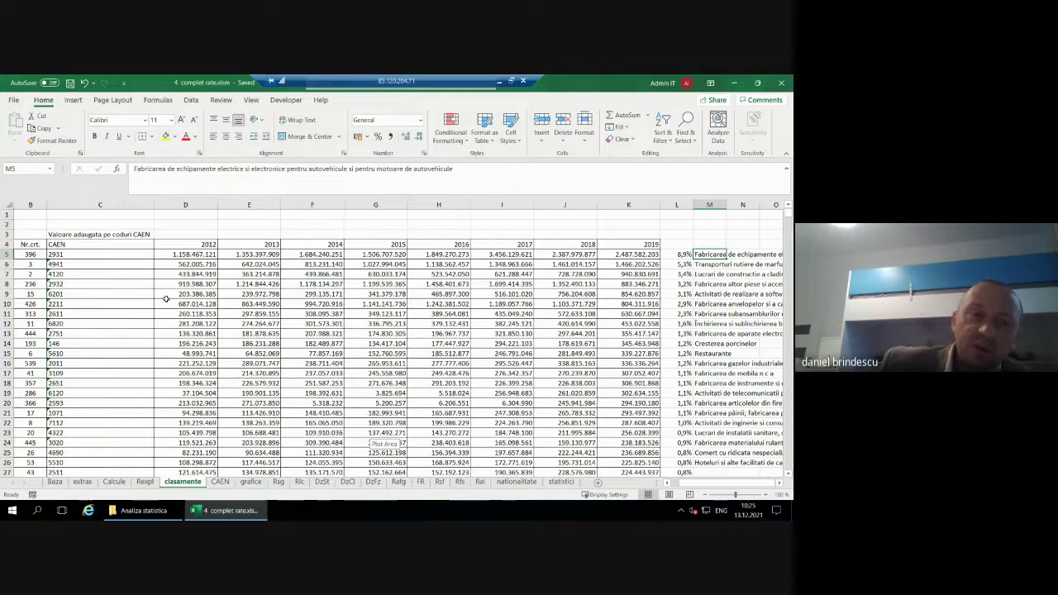
- Highlight the five leading CAEN rows one after another, from 2931 to 6201, and inspect their shares and activity descriptions
{"action": "left_click", "coordinate": [10, 255]}
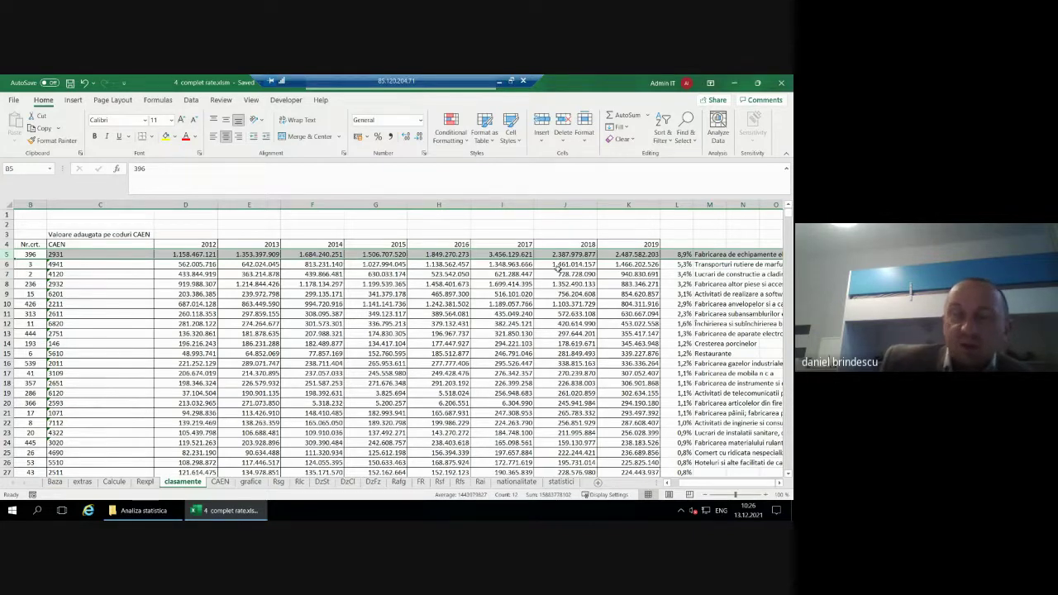
{"action": "left_click", "coordinate": [7, 263]}
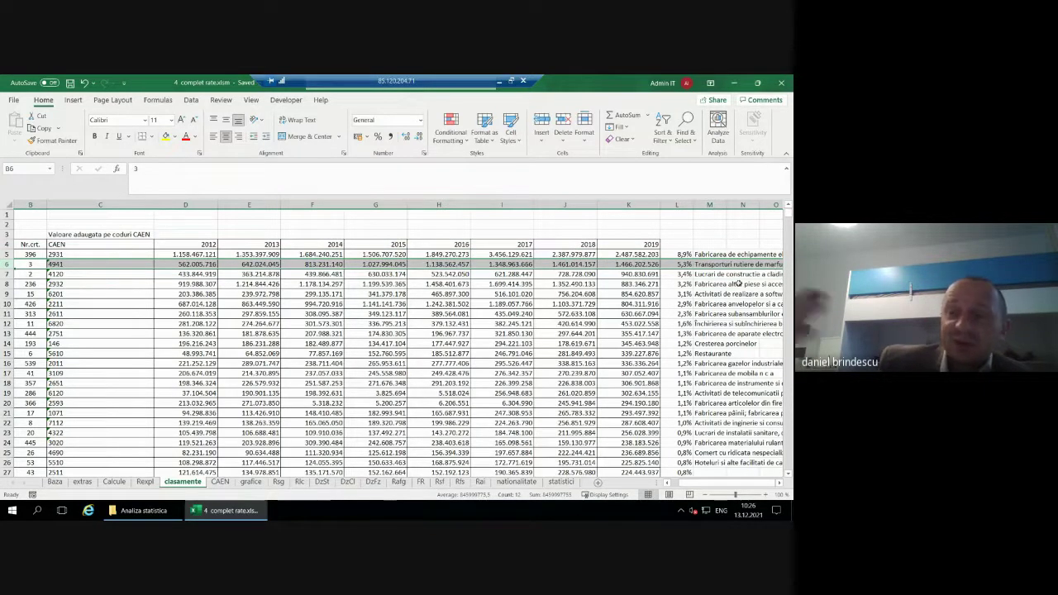
{"action": "left_click", "coordinate": [9, 273]}
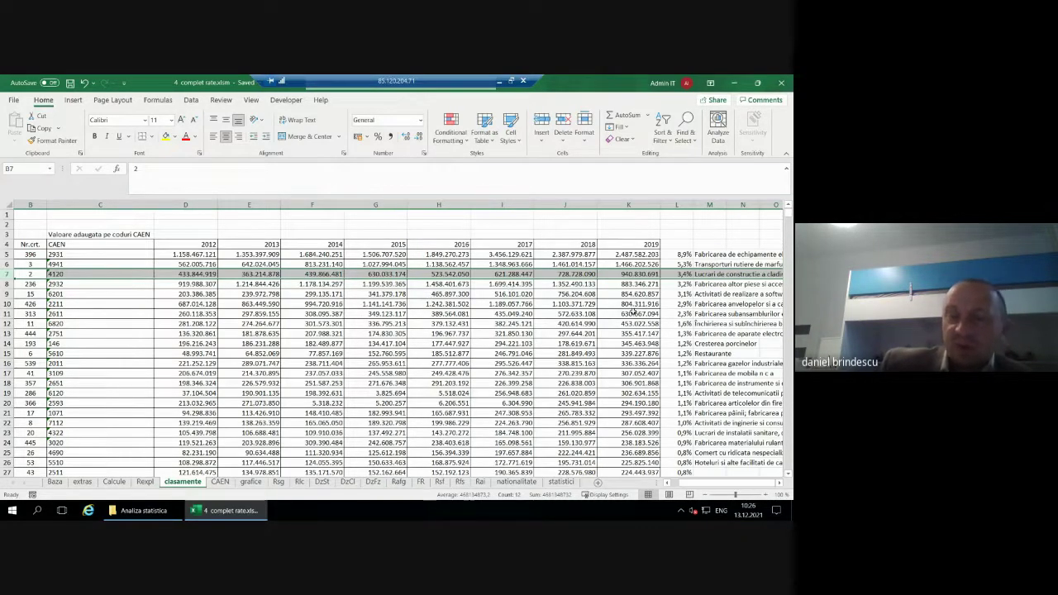
{"action": "left_click", "coordinate": [7, 283]}
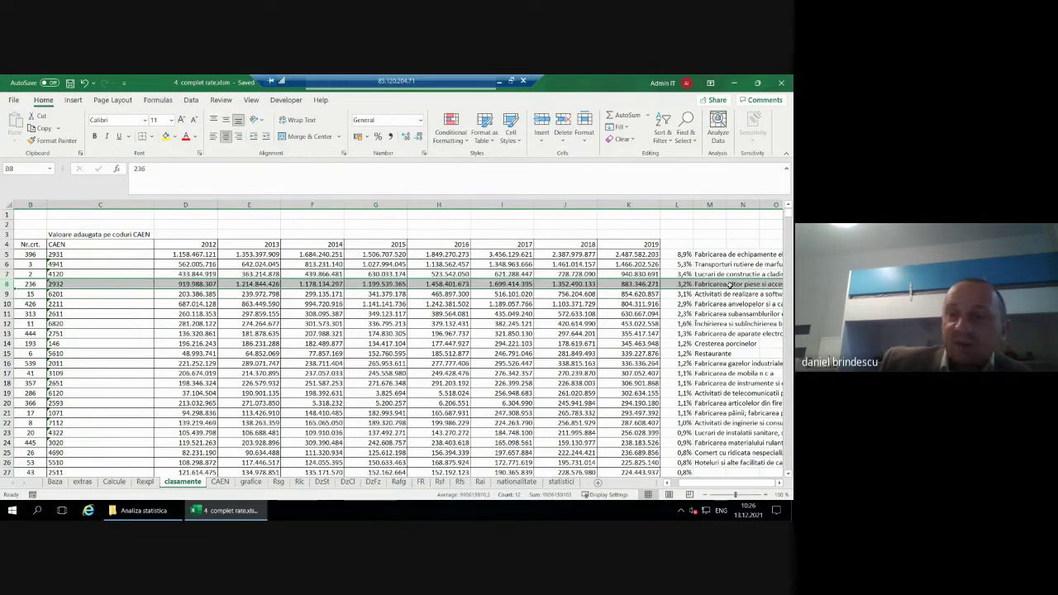
{"action": "left_click", "coordinate": [728, 284]}
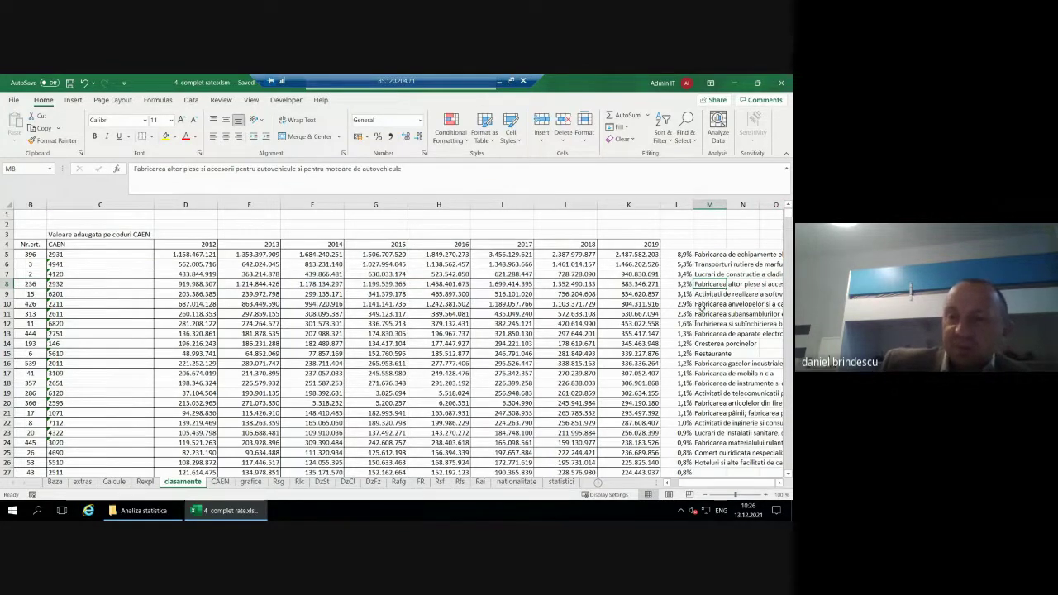
{"action": "left_click", "coordinate": [683, 293]}
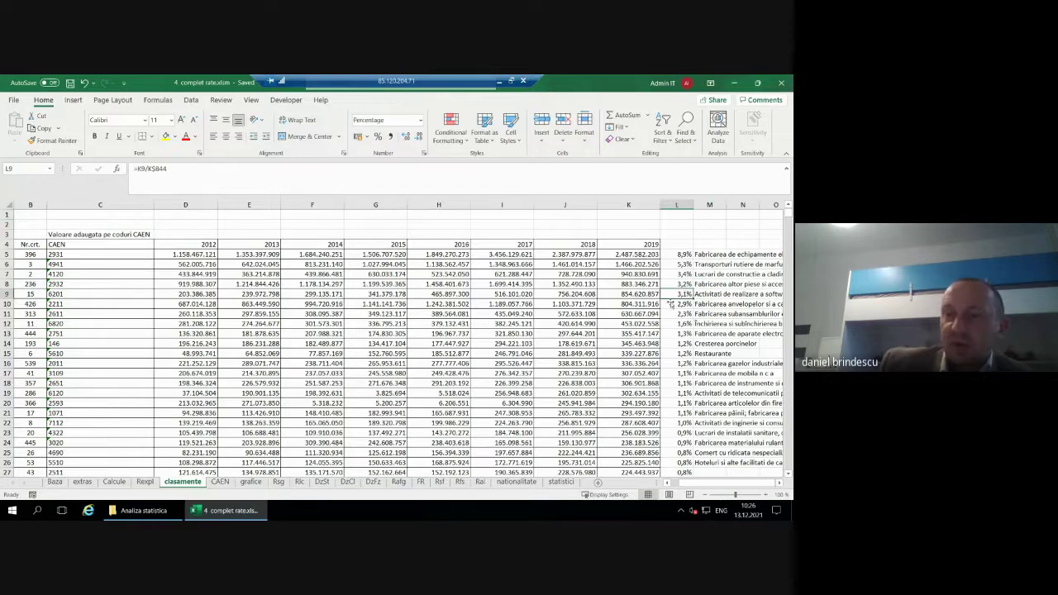
{"action": "left_click", "coordinate": [5, 293]}
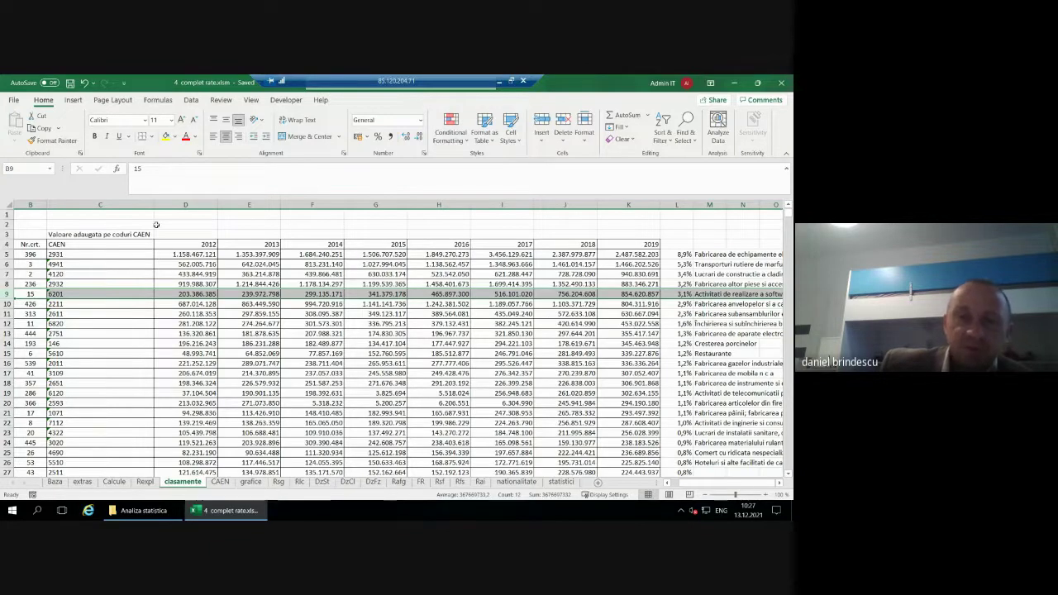
- Look through the remaining CAEN codes in the value added ranking, past row 600 and back up
{"action": "scroll", "coordinate": [436, 324], "scroll_direction": "down", "scroll_amount": 3}
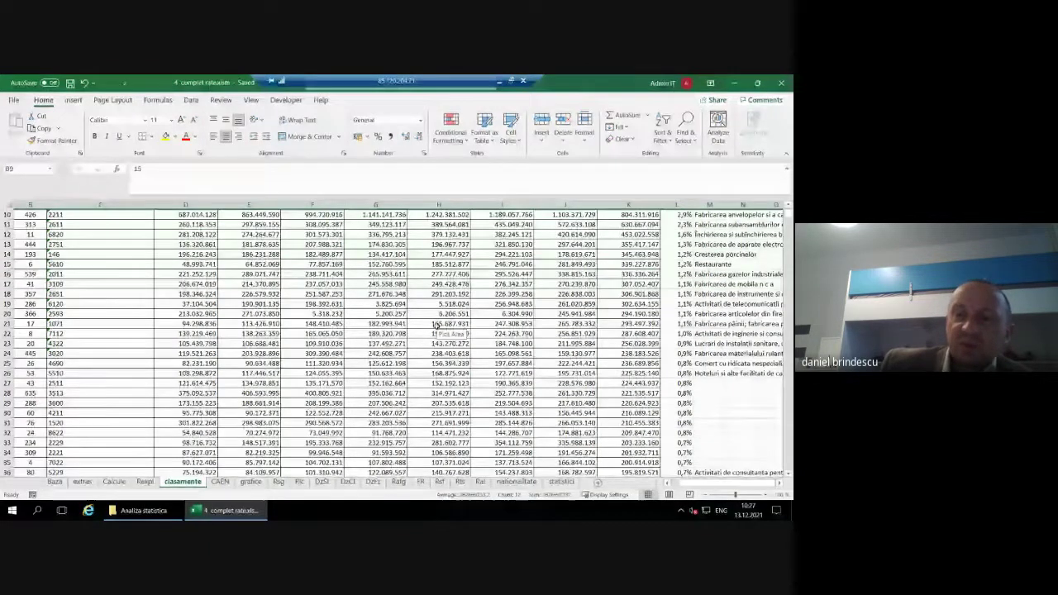
{"action": "scroll", "coordinate": [435, 325], "scroll_direction": "down", "scroll_amount": 14}
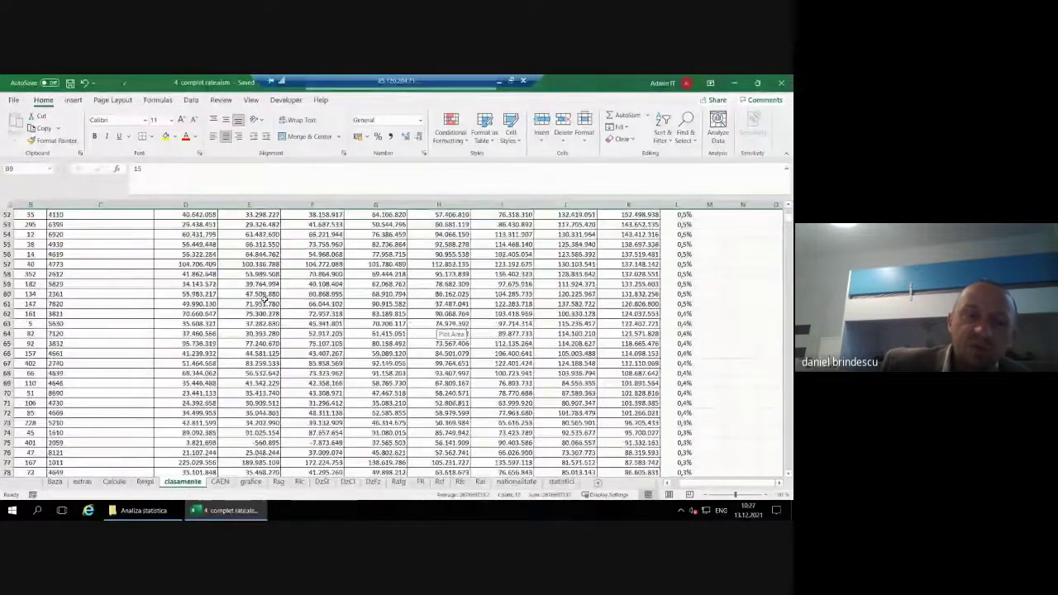
{"action": "scroll", "coordinate": [263, 298], "scroll_direction": "down", "scroll_amount": 20}
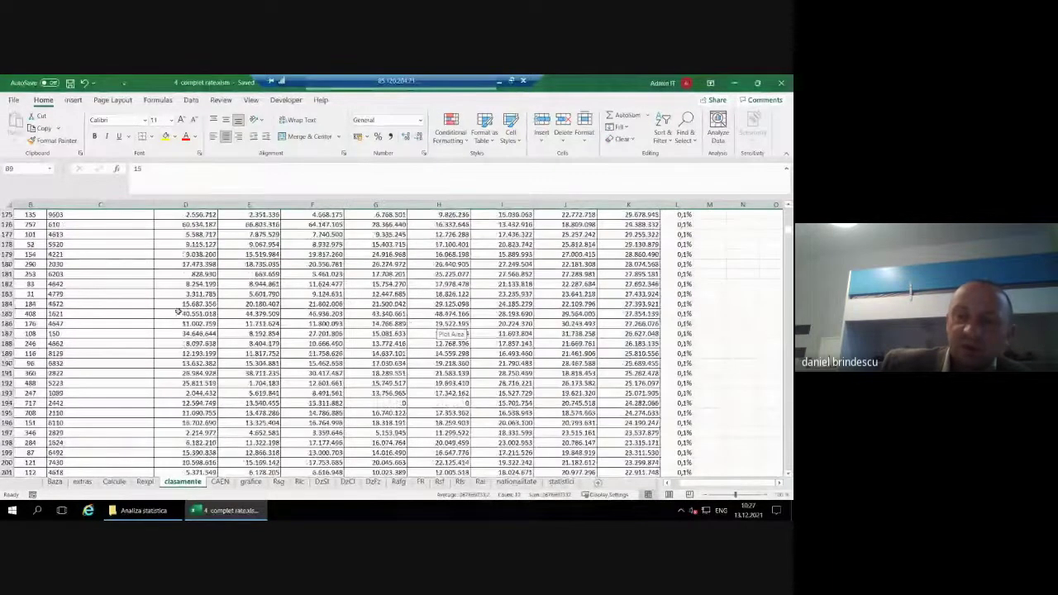
{"action": "scroll", "coordinate": [194, 295], "scroll_direction": "down", "scroll_amount": 20}
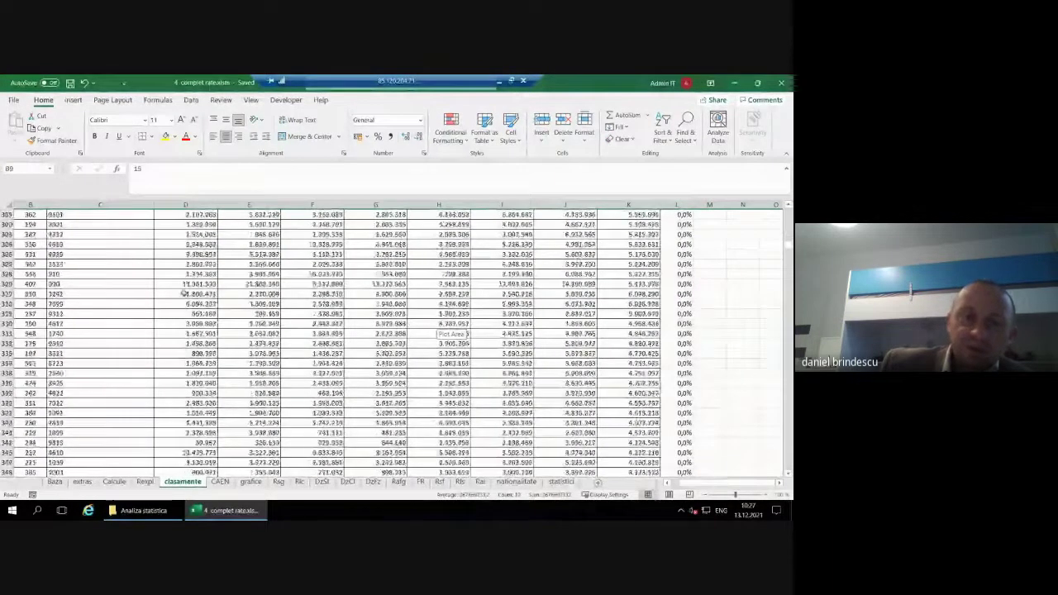
{"action": "scroll", "coordinate": [184, 294], "scroll_direction": "down", "scroll_amount": 20}
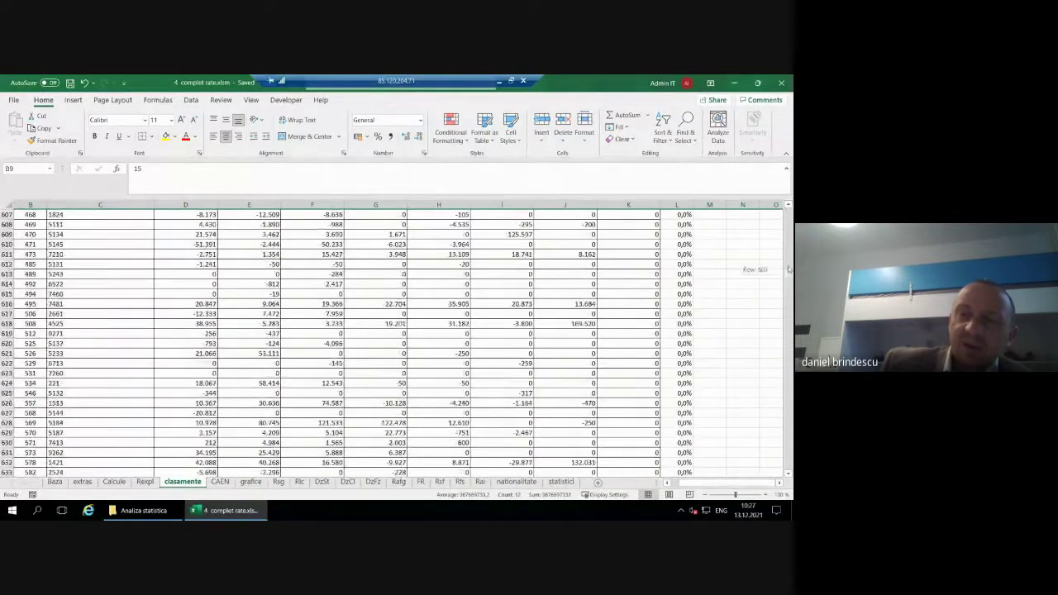
{"action": "scroll", "coordinate": [770, 221], "scroll_direction": "up", "scroll_amount": 13}
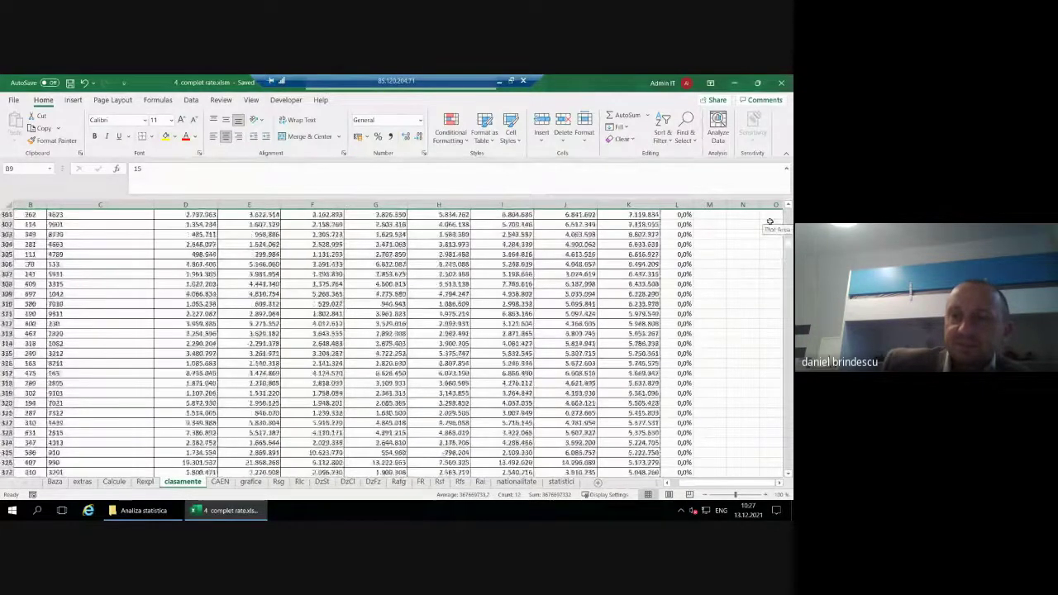
- Return to the first rows of the value added ranking by CAEN code on the clasamente sheet
{"action": "scroll", "coordinate": [765, 232], "scroll_direction": "up", "scroll_amount": 20}
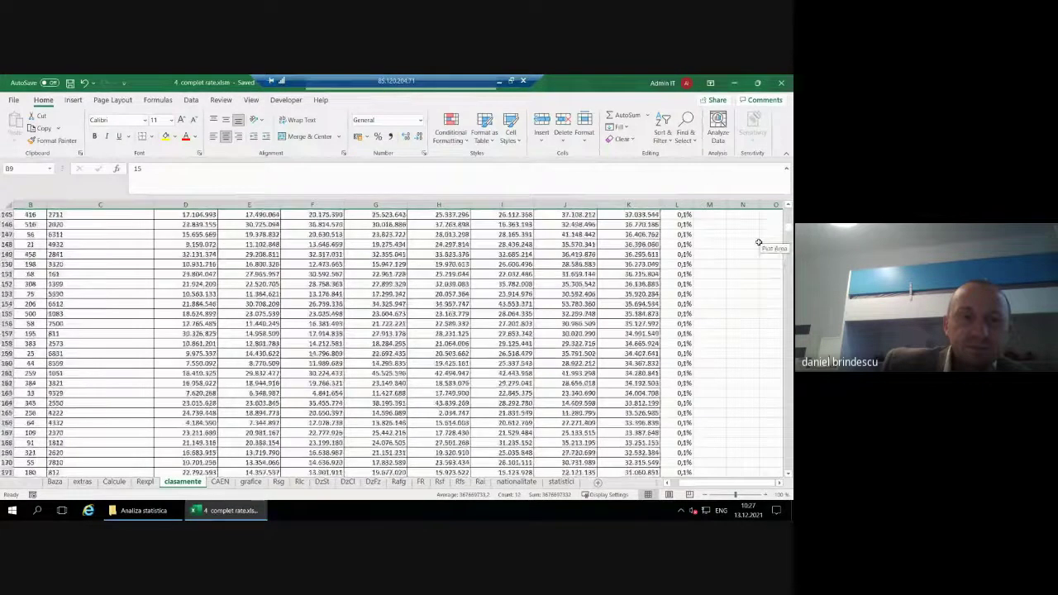
{"action": "scroll", "coordinate": [758, 242], "scroll_direction": "up", "scroll_amount": 20}
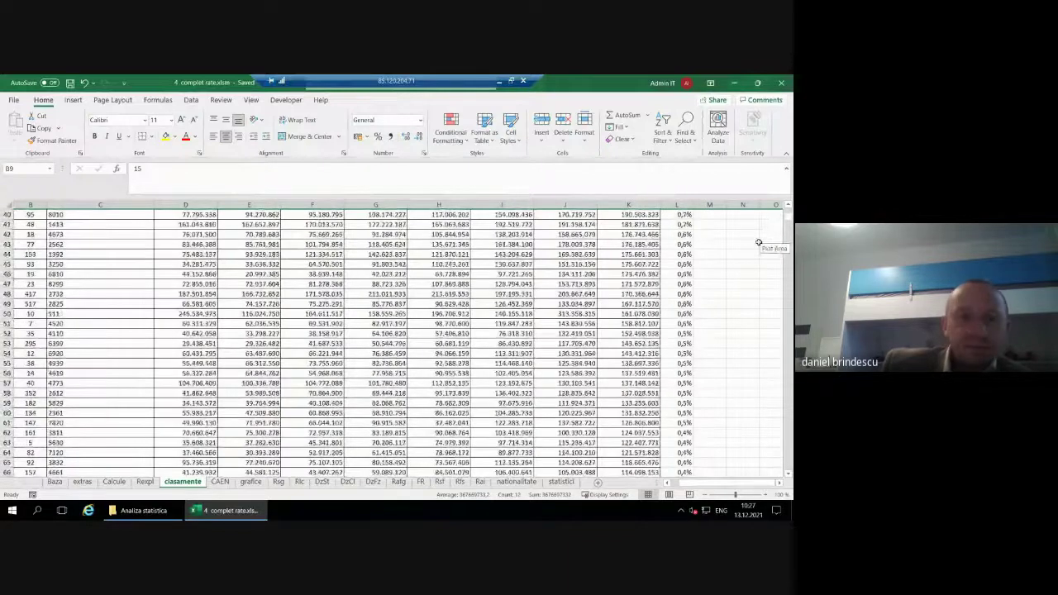
{"action": "scroll", "coordinate": [758, 242], "scroll_direction": "up", "scroll_amount": 5}
{"action": "left_click", "coordinate": [589, 343]}
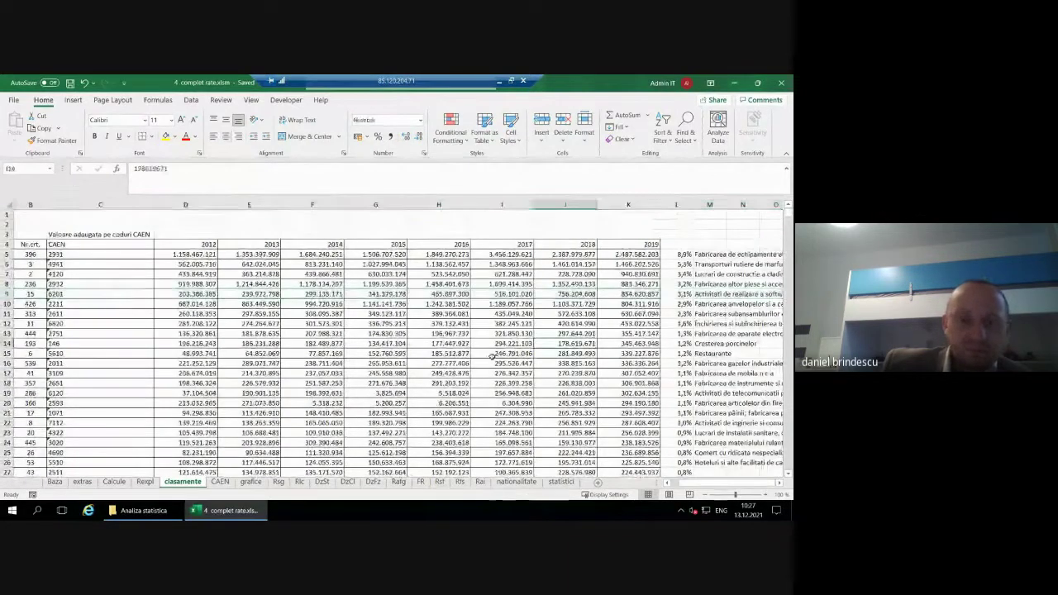
- Locate the value added distribution by CAEN code on the Calcule sheet and highlight the Salarii, Amortizare and Impozite si taxe rows of code 2931
{"action": "left_click", "coordinate": [124, 486]}
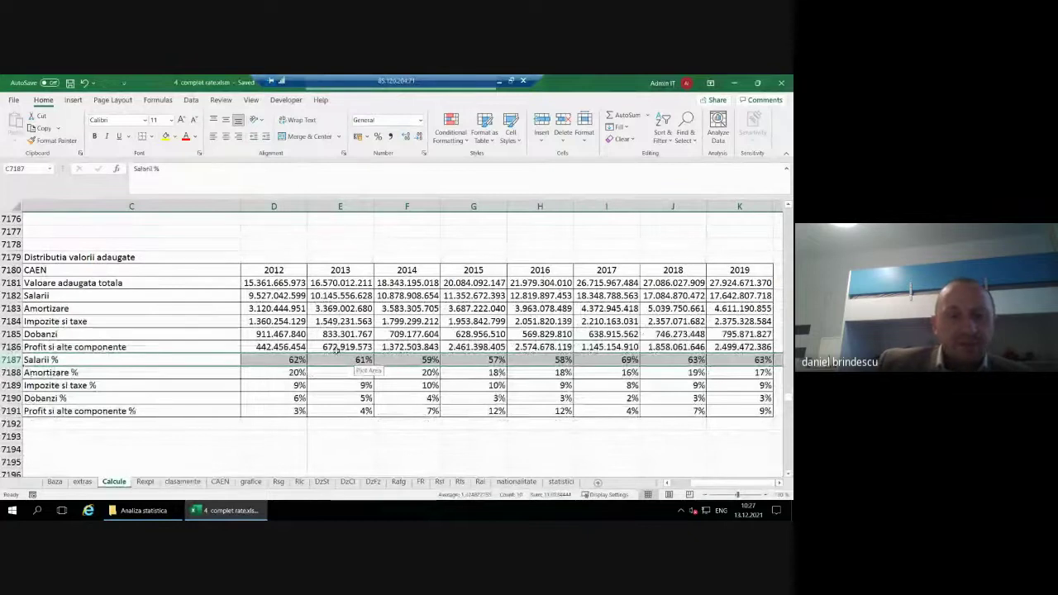
{"action": "scroll", "coordinate": [335, 351], "scroll_direction": "up", "scroll_amount": 18}
{"action": "scroll", "coordinate": [335, 354], "scroll_direction": "up", "scroll_amount": 13}
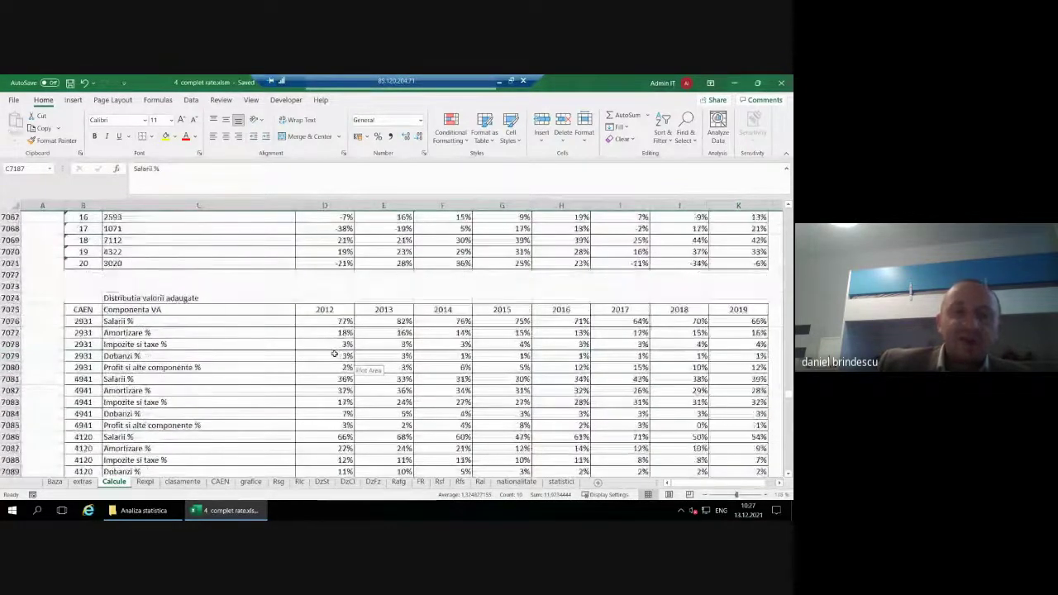
{"action": "scroll", "coordinate": [335, 353], "scroll_direction": "up", "scroll_amount": 7}
{"action": "scroll", "coordinate": [338, 347], "scroll_direction": "down", "scroll_amount": 3}
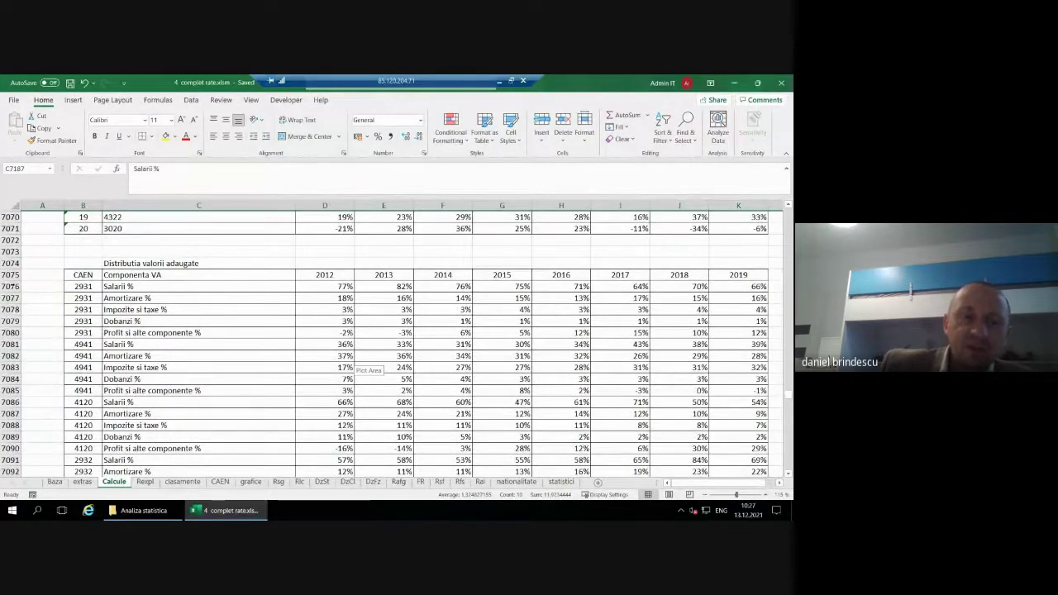
{"action": "left_click_drag", "start_coordinate": [11, 286], "coordinate": [12, 309]}
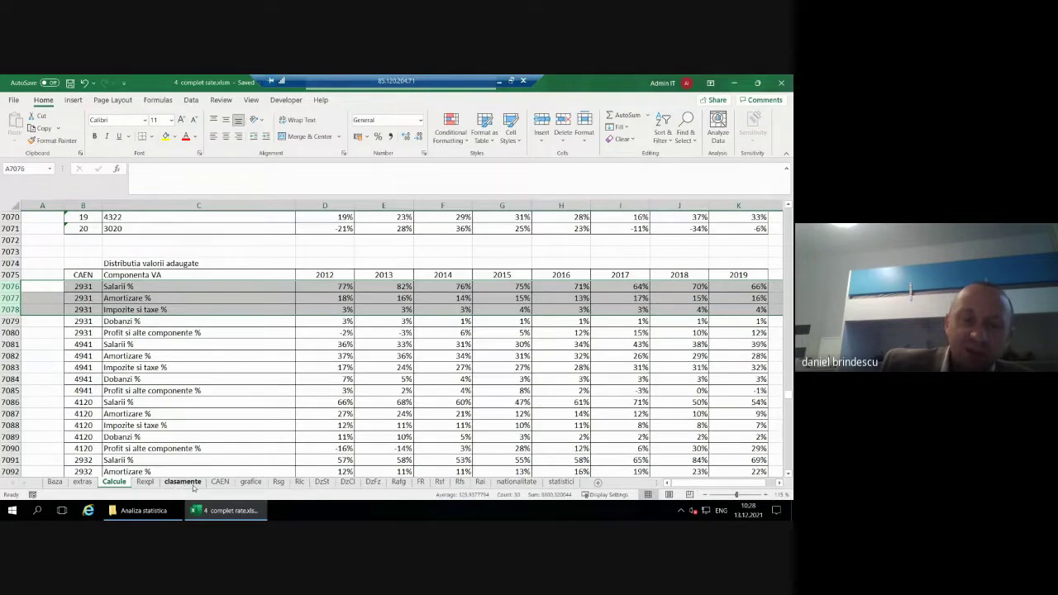
- Check CAEN 2931 in the clasamente ranking and examine its salary share formulas and component rows on the Calcule sheet
{"action": "left_click", "coordinate": [183, 483]}
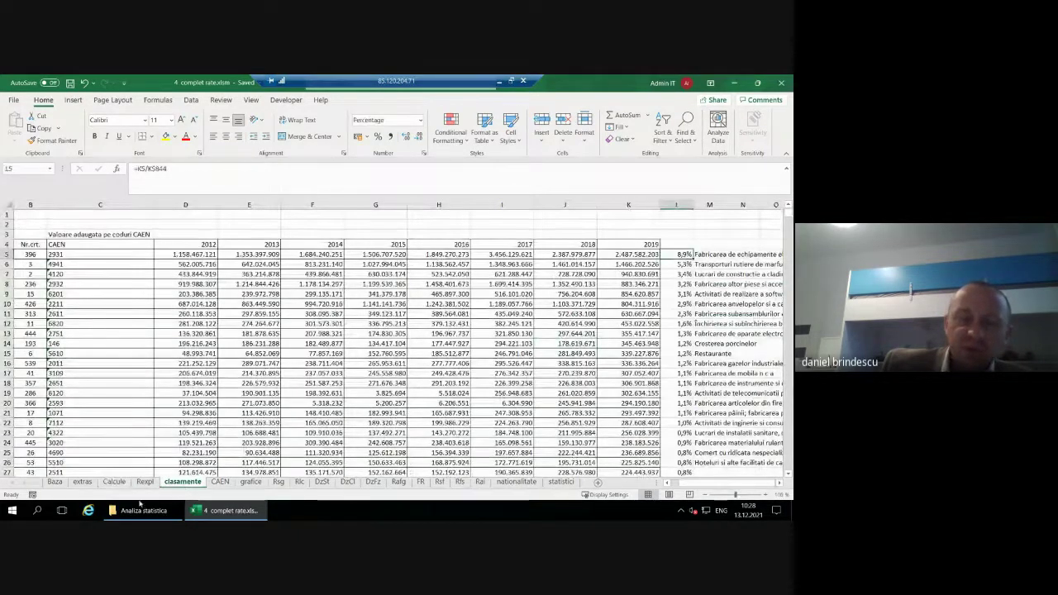
{"action": "left_click", "coordinate": [114, 482]}
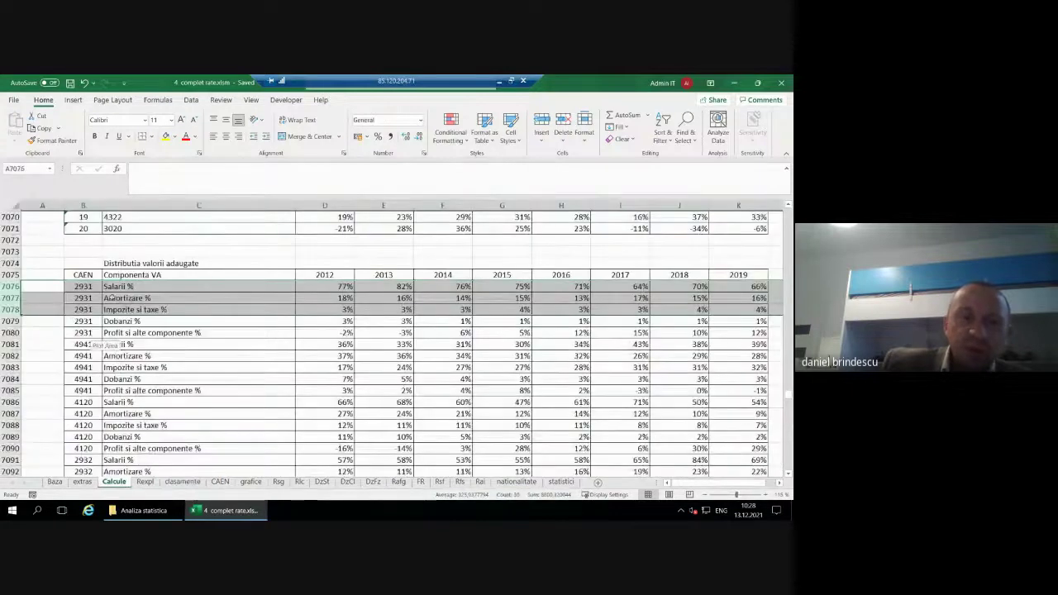
{"action": "left_click", "coordinate": [337, 286]}
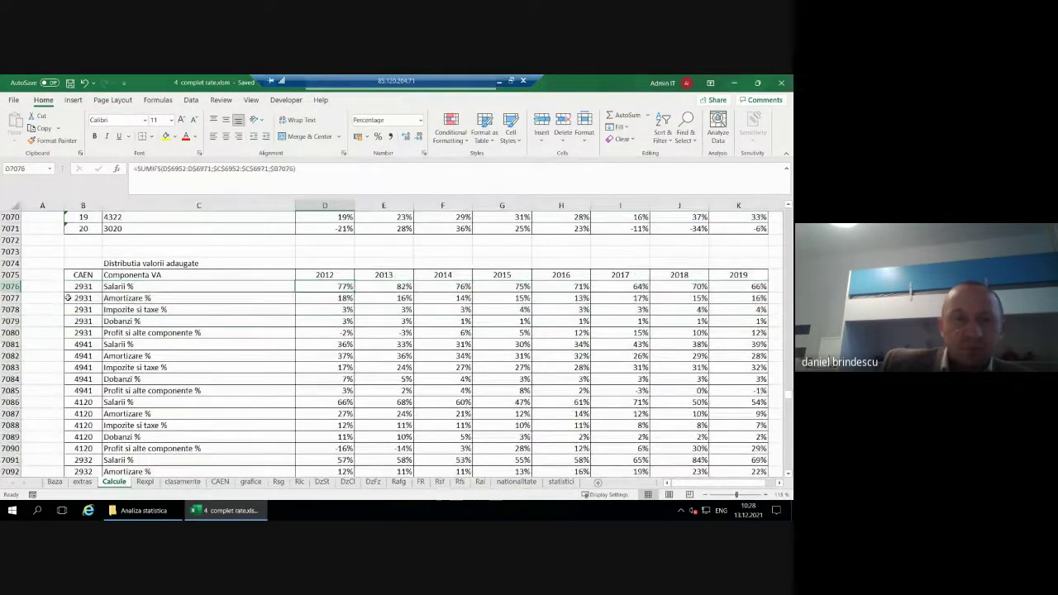
{"action": "left_click", "coordinate": [8, 286]}
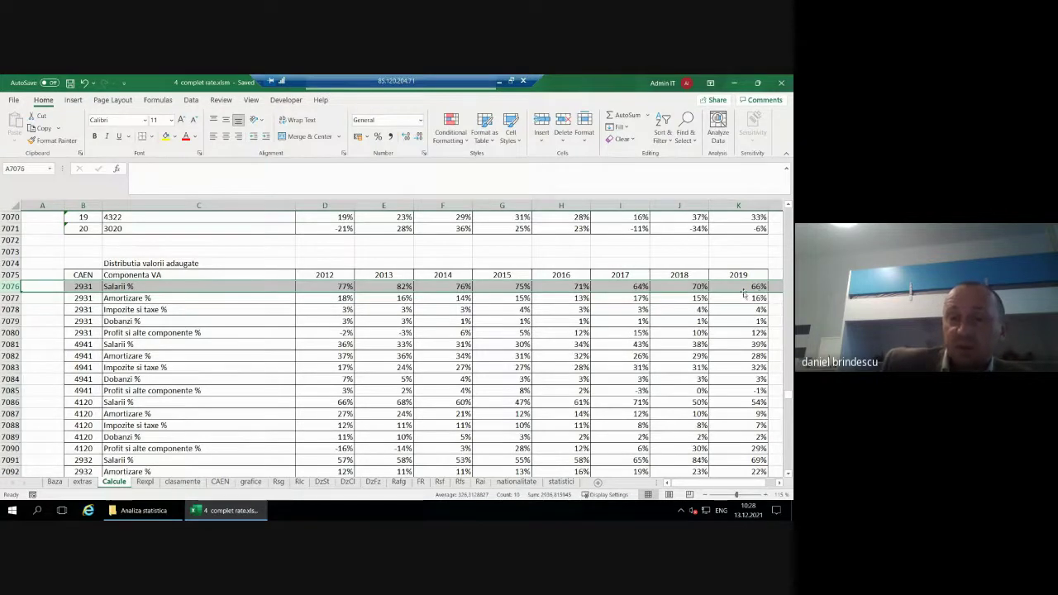
{"action": "left_click", "coordinate": [394, 285]}
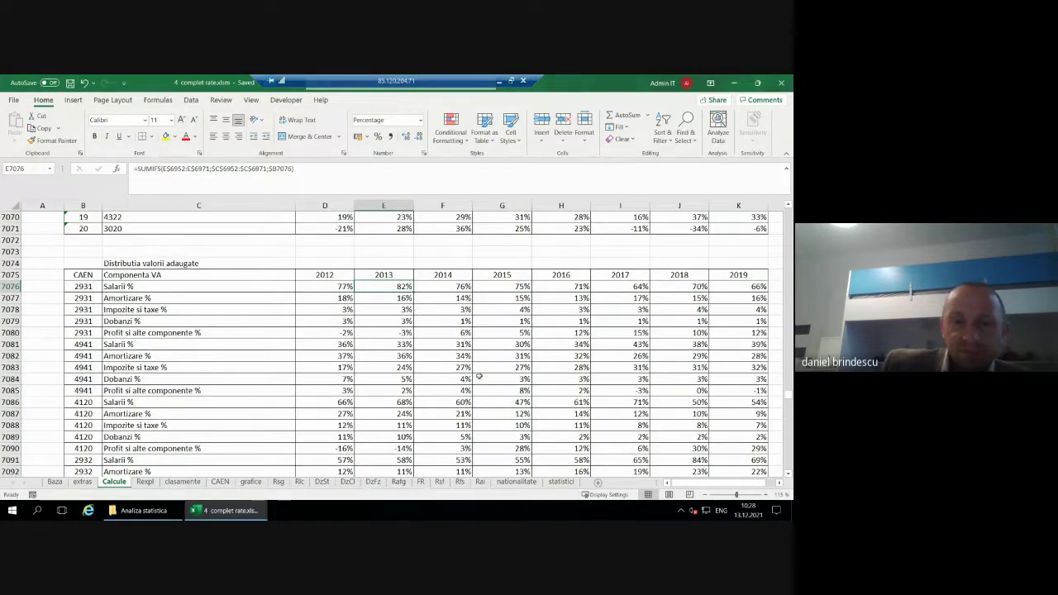
{"action": "left_click", "coordinate": [92, 333]}
{"action": "scroll", "coordinate": [117, 355], "scroll_direction": "down", "scroll_amount": 1}
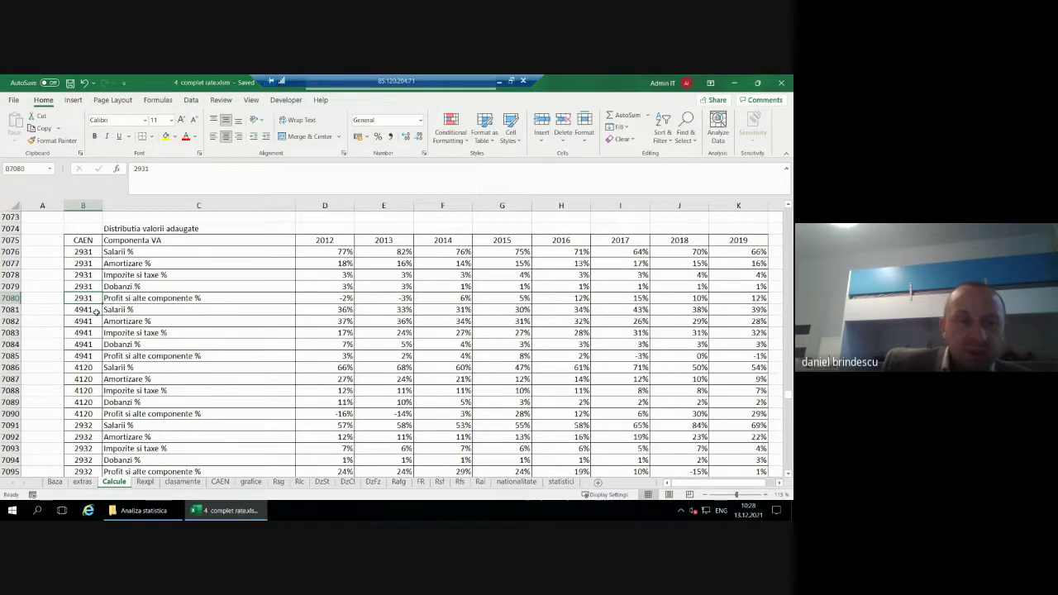
- Highlight and examine the Salarii and Amortizare rows of CAEN 4941, followed by the Salarii and Profit rows of CAEN 4120
{"action": "left_click", "coordinate": [11, 309]}
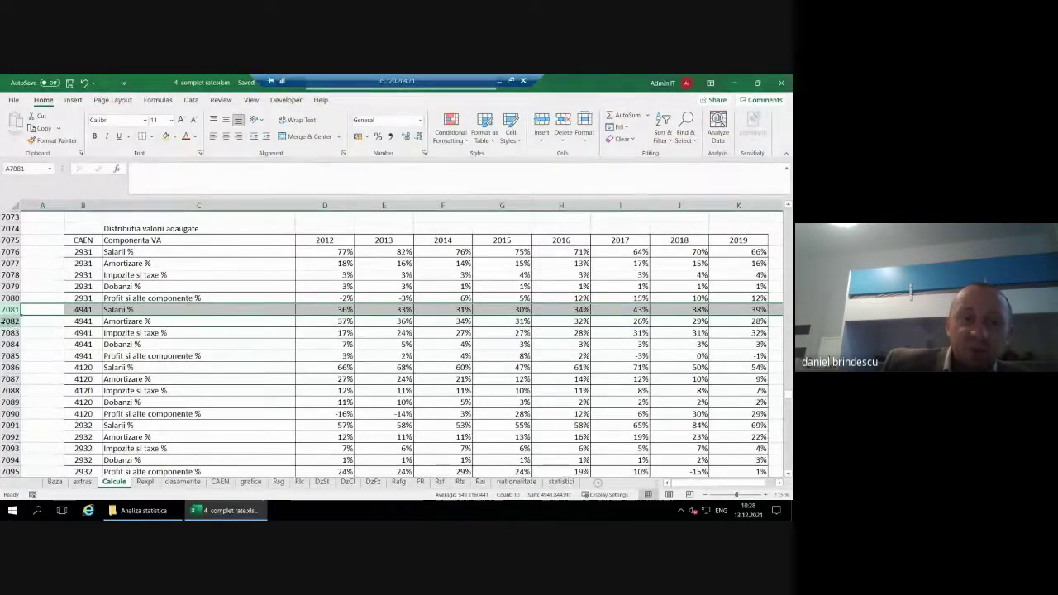
{"action": "left_click", "coordinate": [5, 321]}
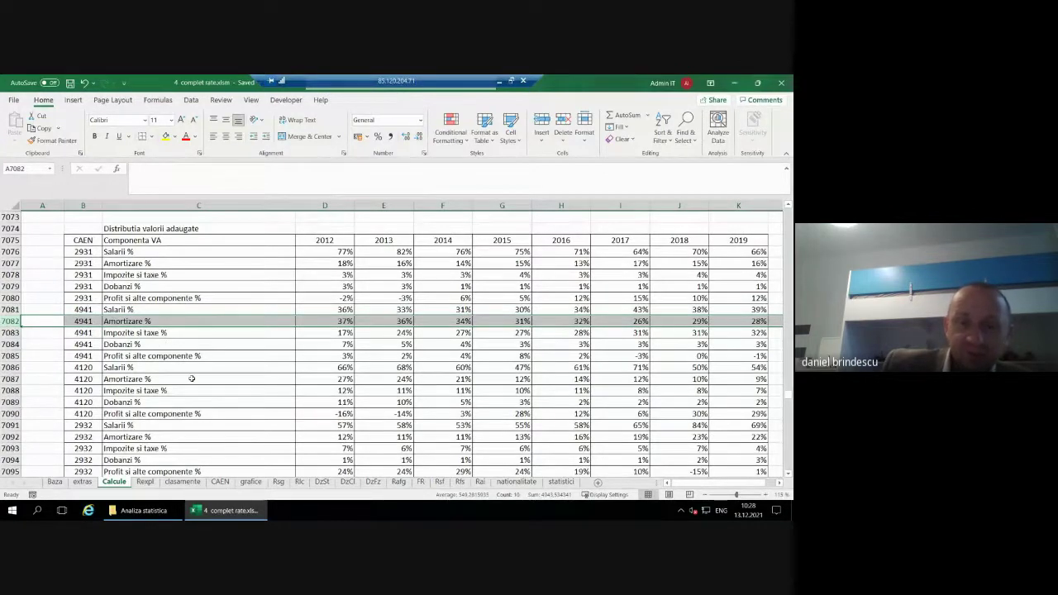
{"action": "scroll", "coordinate": [189, 381], "scroll_direction": "down", "scroll_amount": 1}
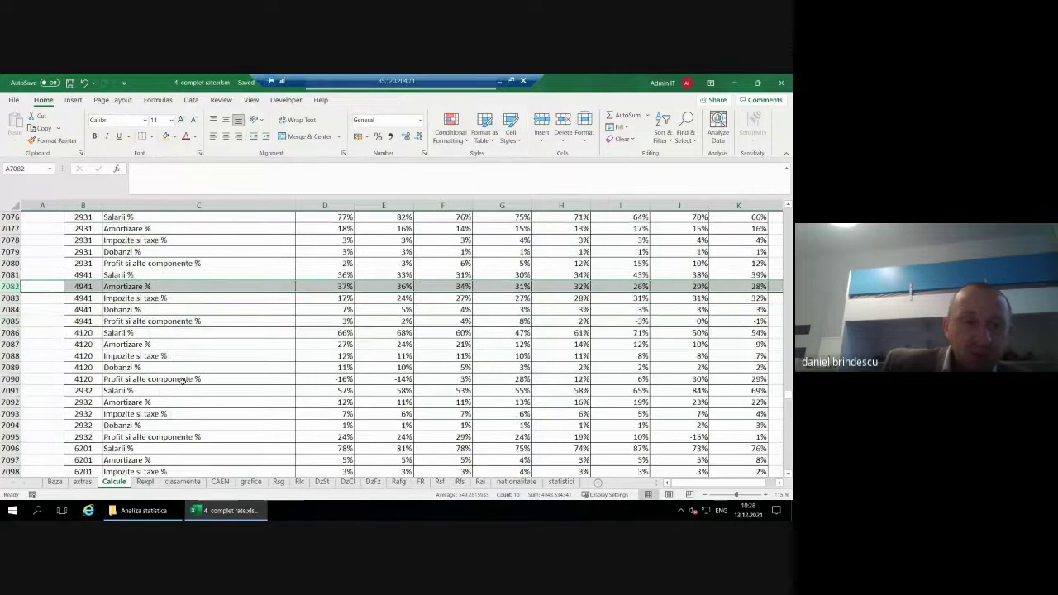
{"action": "left_click", "coordinate": [11, 333]}
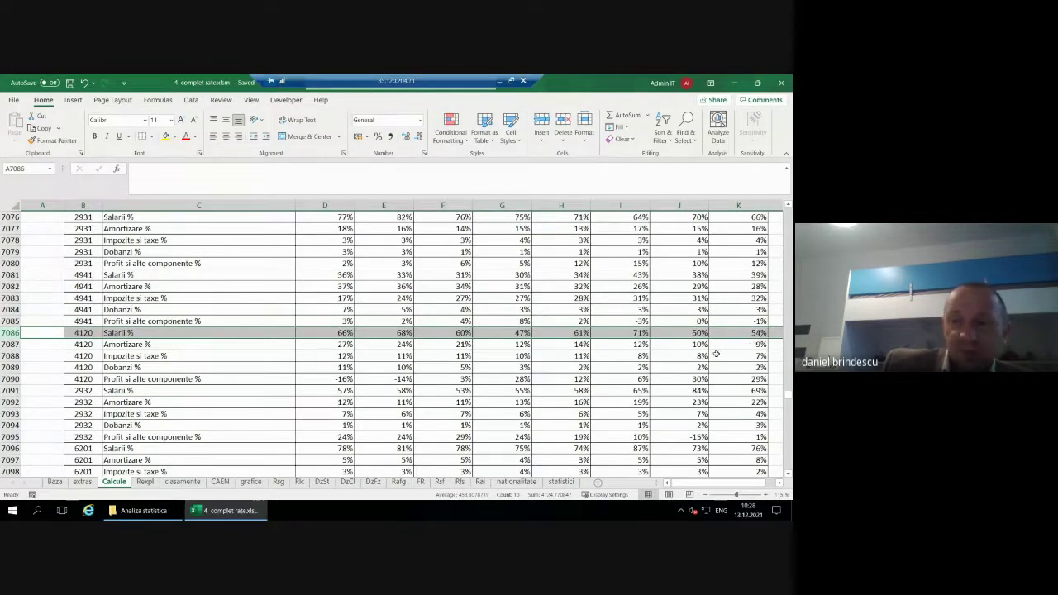
{"action": "left_click", "coordinate": [16, 378]}
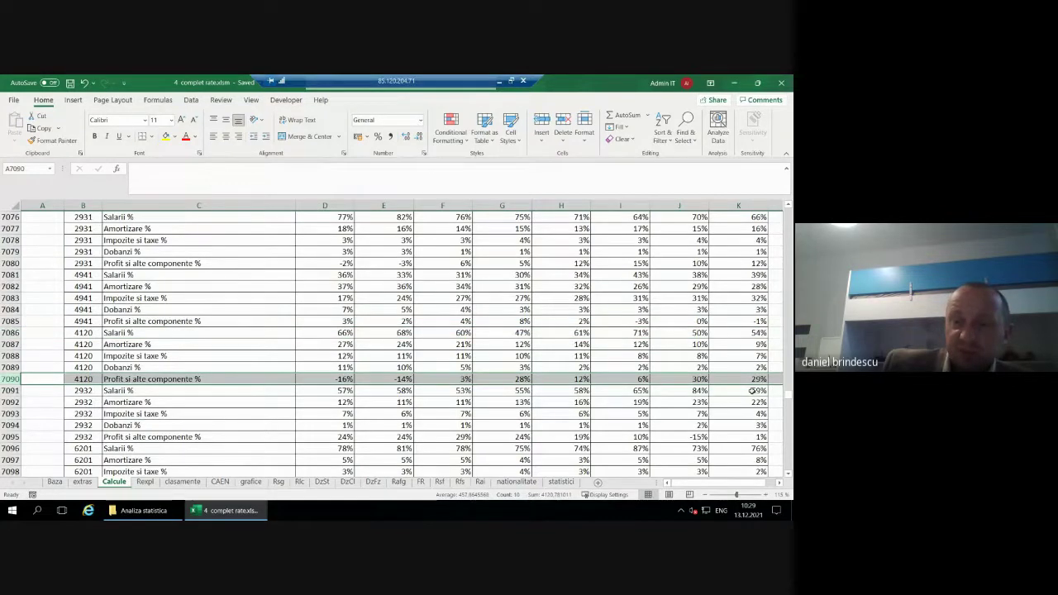
{"action": "scroll", "coordinate": [479, 426], "scroll_direction": "down", "scroll_amount": 1}
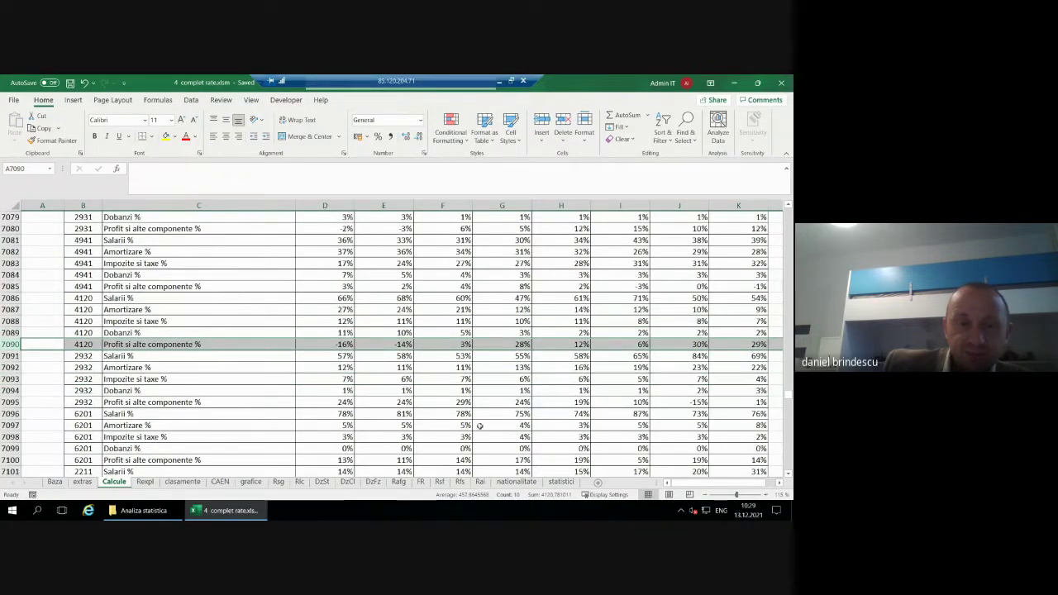
{"action": "scroll", "coordinate": [459, 415], "scroll_direction": "down", "scroll_amount": 1}
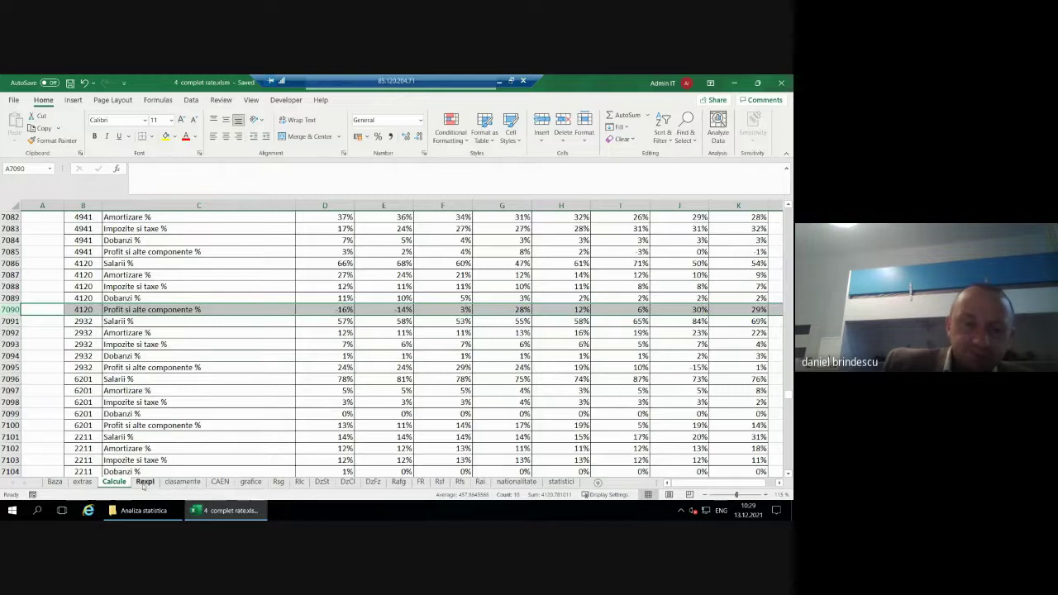
- Examine the 2012–2019 total turnover chart for the Vest region on the grafice sheet
{"action": "left_click", "coordinate": [251, 481]}
{"action": "scroll", "coordinate": [496, 359], "scroll_direction": "up", "scroll_amount": 6}
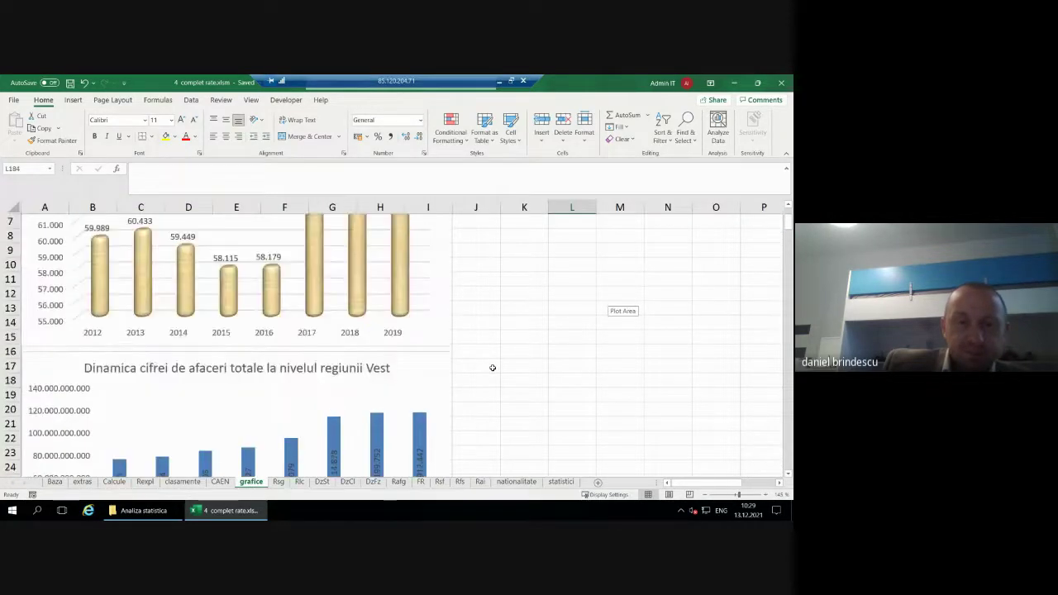
{"action": "scroll", "coordinate": [438, 358], "scroll_direction": "down", "scroll_amount": 6}
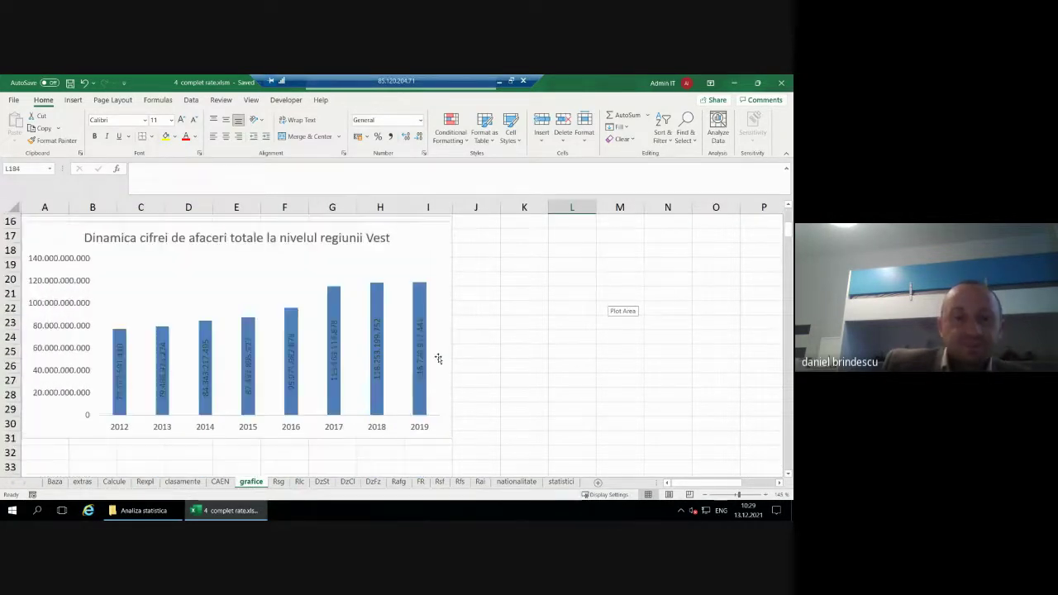
{"action": "scroll", "coordinate": [392, 360], "scroll_direction": "up", "scroll_amount": 2}
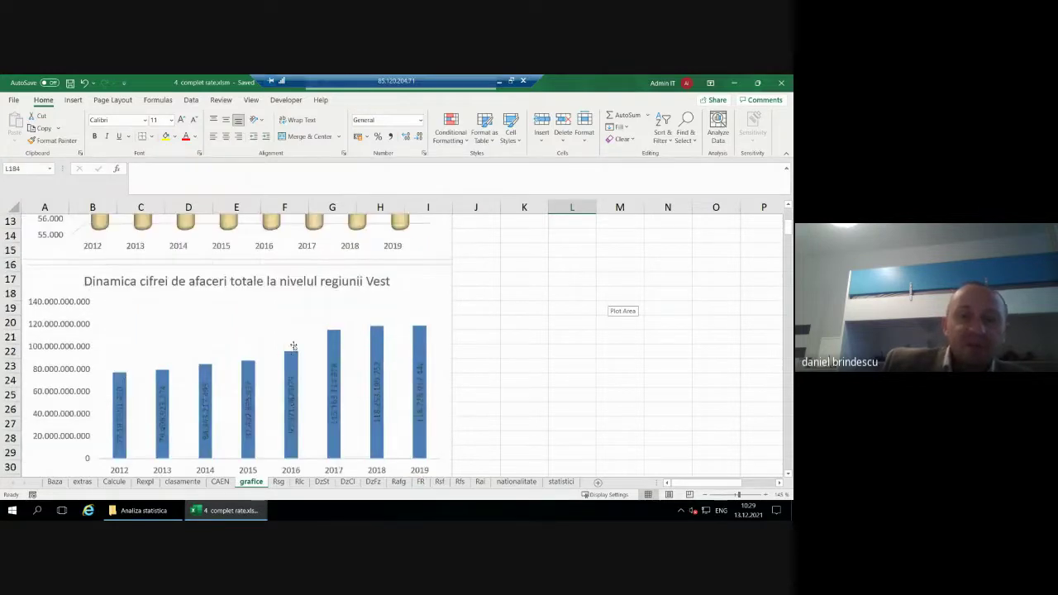
{"action": "scroll", "coordinate": [105, 306], "scroll_direction": "down", "scroll_amount": 1}
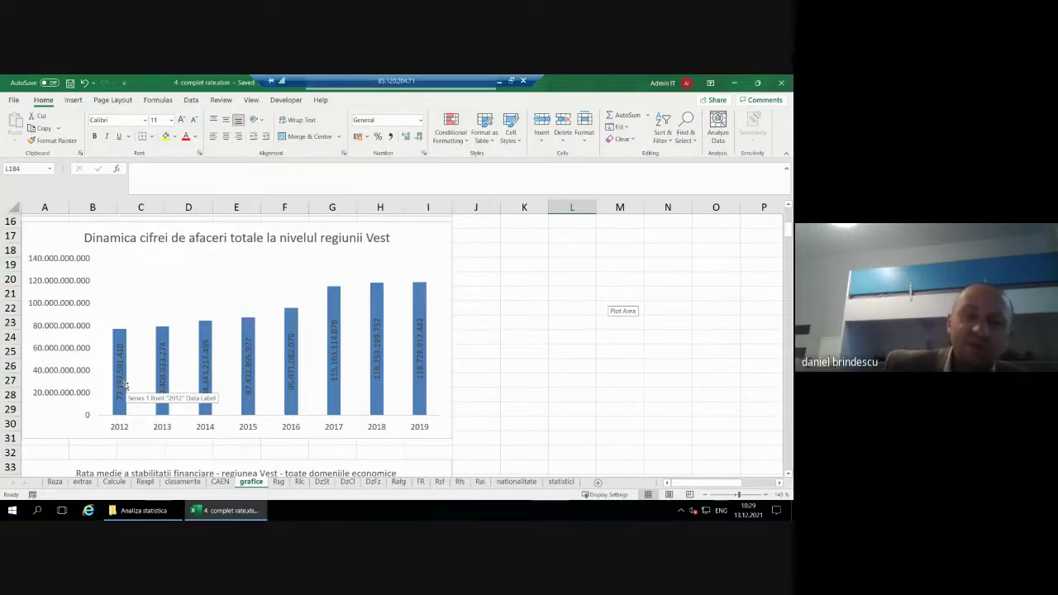
- Examine the Valoarea adaugata chart for the Vest region and the Rata medie a valorii adugate chart further down the grafice sheet
{"action": "scroll", "coordinate": [148, 378], "scroll_direction": "down", "scroll_amount": 3}
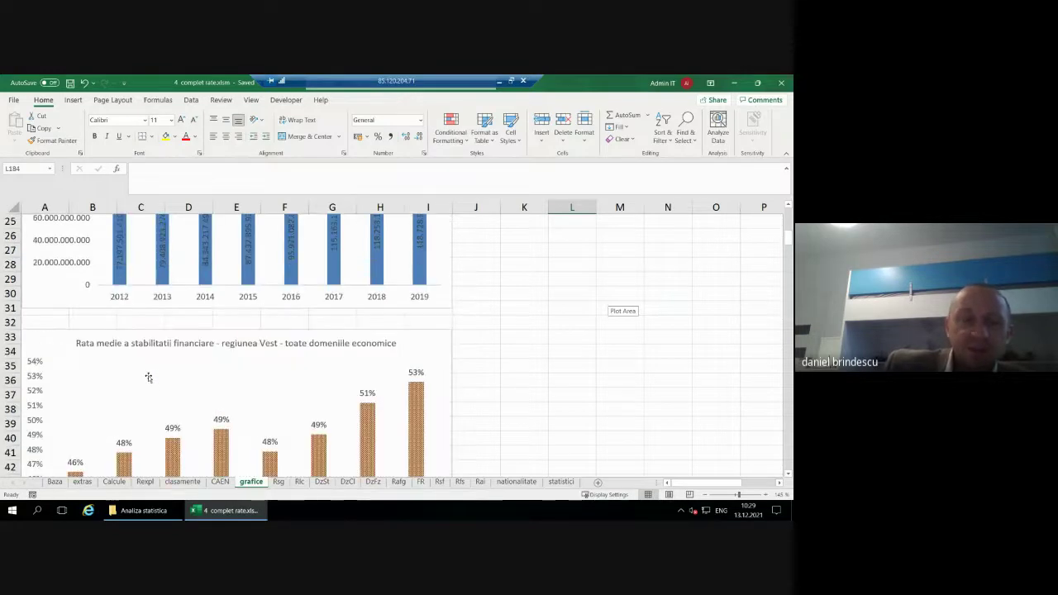
{"action": "scroll", "coordinate": [245, 387], "scroll_direction": "down", "scroll_amount": 12}
{"action": "scroll", "coordinate": [246, 388], "scroll_direction": "down", "scroll_amount": 5}
{"action": "scroll", "coordinate": [257, 387], "scroll_direction": "up", "scroll_amount": 3}
{"action": "scroll", "coordinate": [257, 387], "scroll_direction": "down", "scroll_amount": 15}
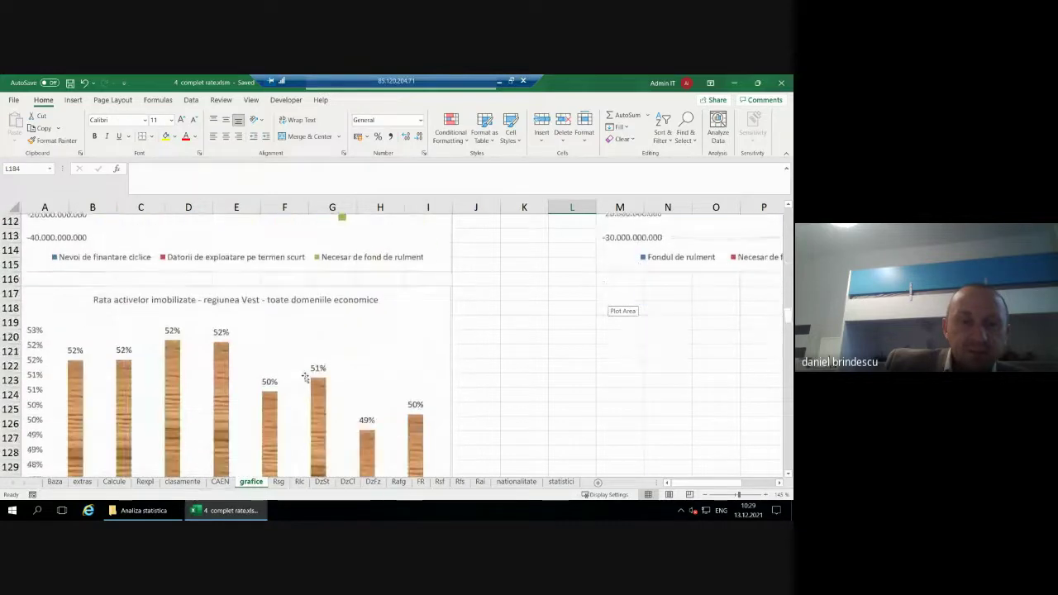
{"action": "scroll", "coordinate": [305, 377], "scroll_direction": "down", "scroll_amount": 11}
{"action": "scroll", "coordinate": [304, 377], "scroll_direction": "down", "scroll_amount": 13}
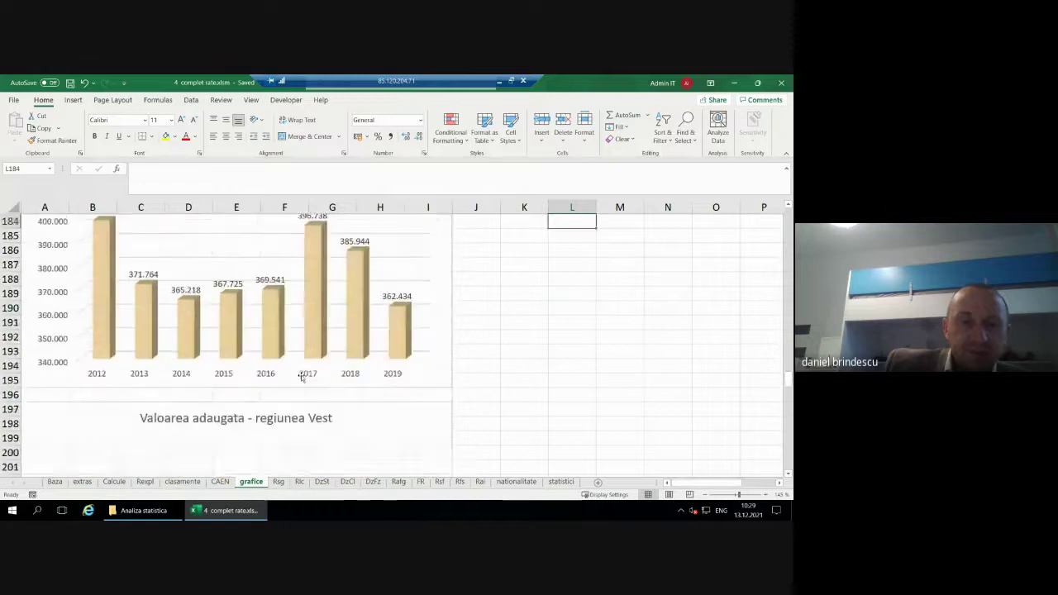
{"action": "scroll", "coordinate": [302, 377], "scroll_direction": "down", "scroll_amount": 5}
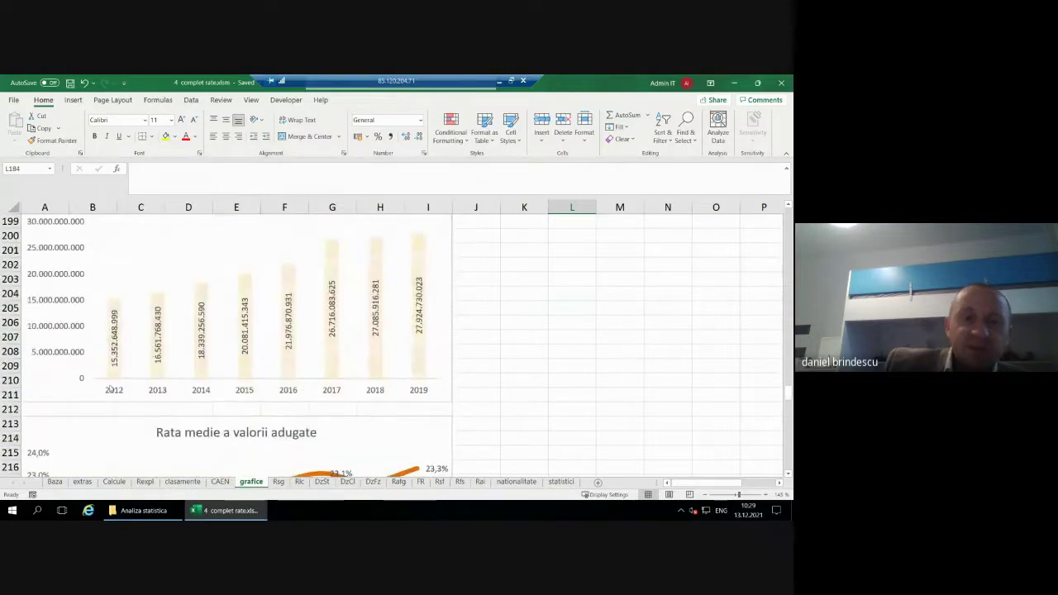
{"action": "scroll", "coordinate": [170, 371], "scroll_direction": "up", "scroll_amount": 1}
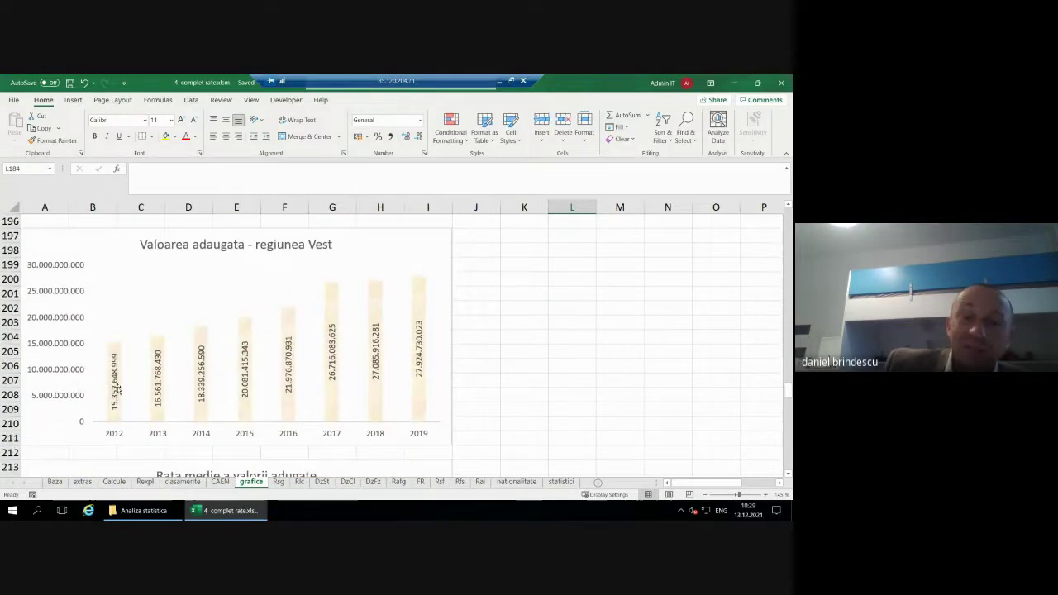
{"action": "left_click", "coordinate": [550, 334]}
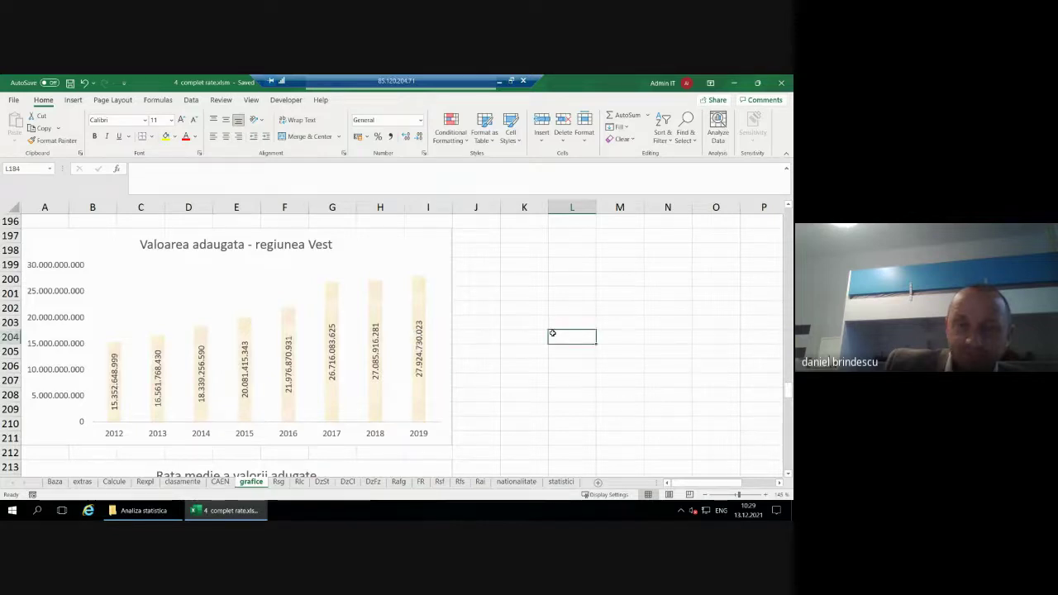
{"action": "scroll", "coordinate": [550, 333], "scroll_direction": "down", "scroll_amount": 3}
{"action": "scroll", "coordinate": [538, 334], "scroll_direction": "down", "scroll_amount": 2}
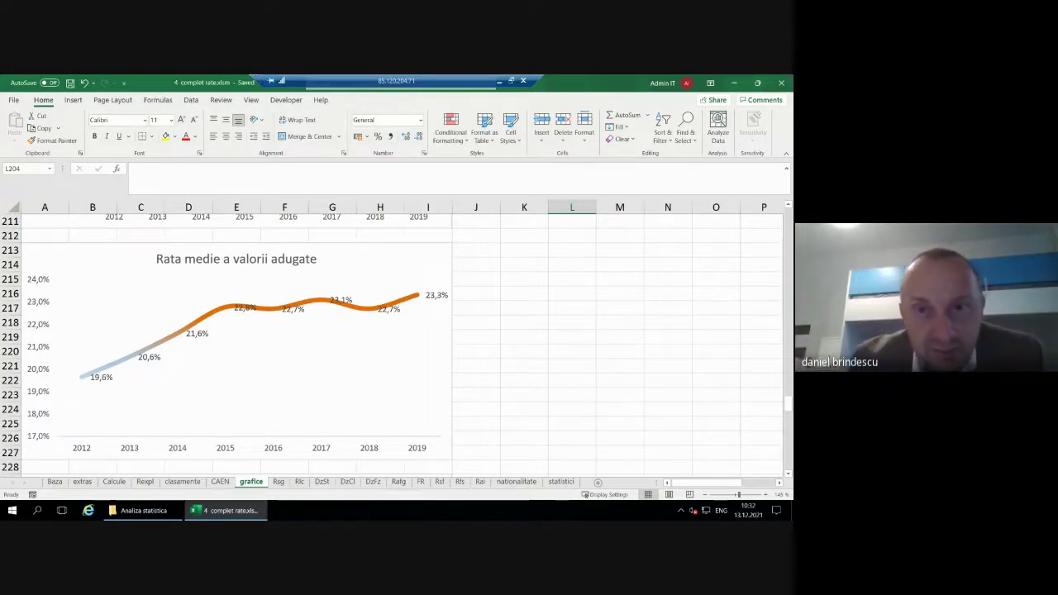
- Minimize the remote desktop session and stop presenting the screen in the Google Meet call
{"action": "left_click", "coordinate": [500, 81]}
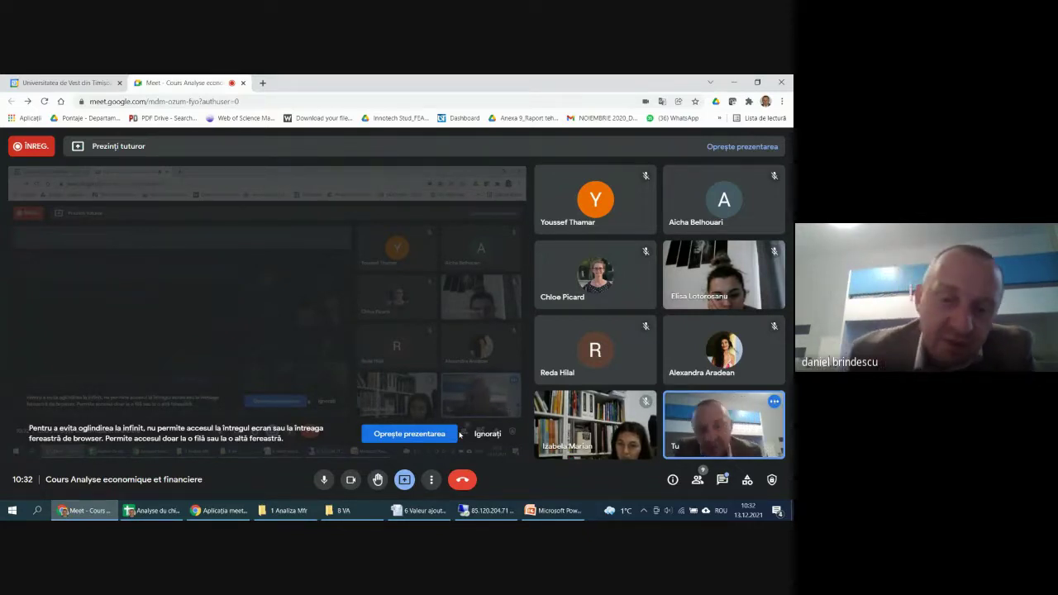
{"action": "left_click", "coordinate": [413, 434]}
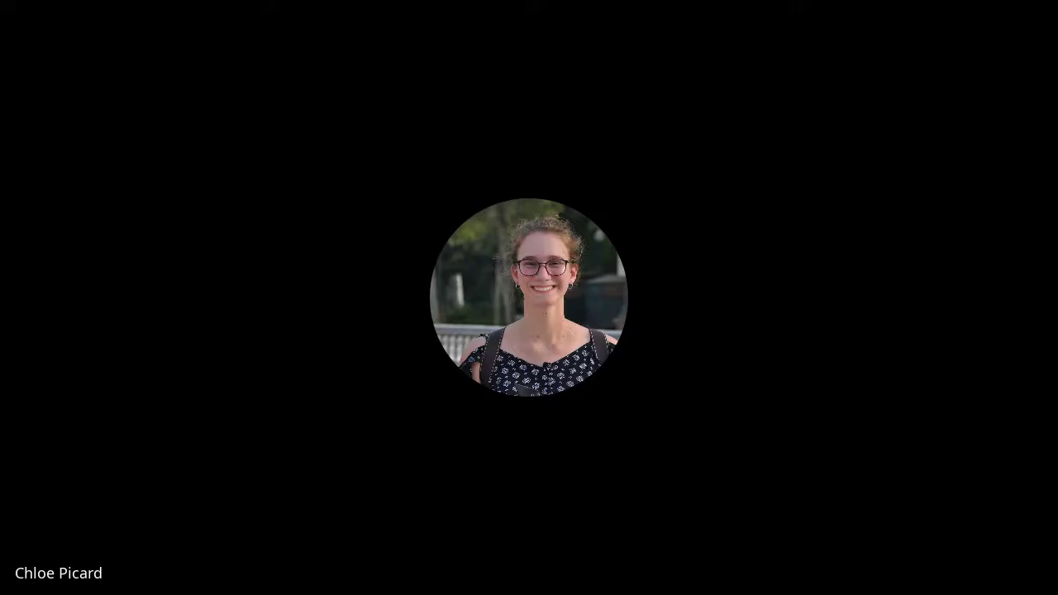
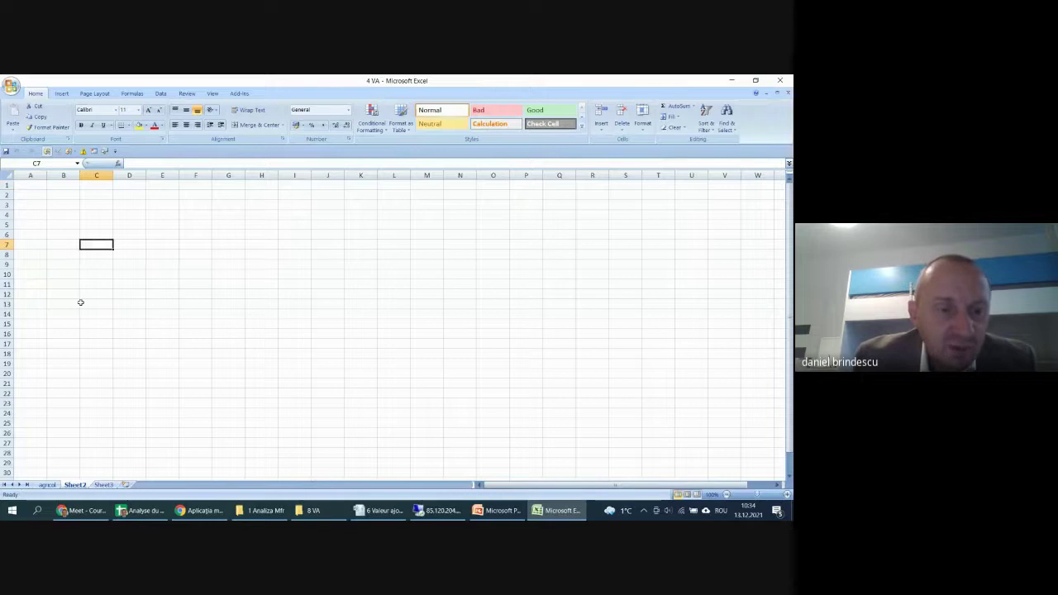
- Rename Sheet2 as VA
{"action": "double_click", "coordinate": [74, 485]}
{"action": "type", "text": "V"}
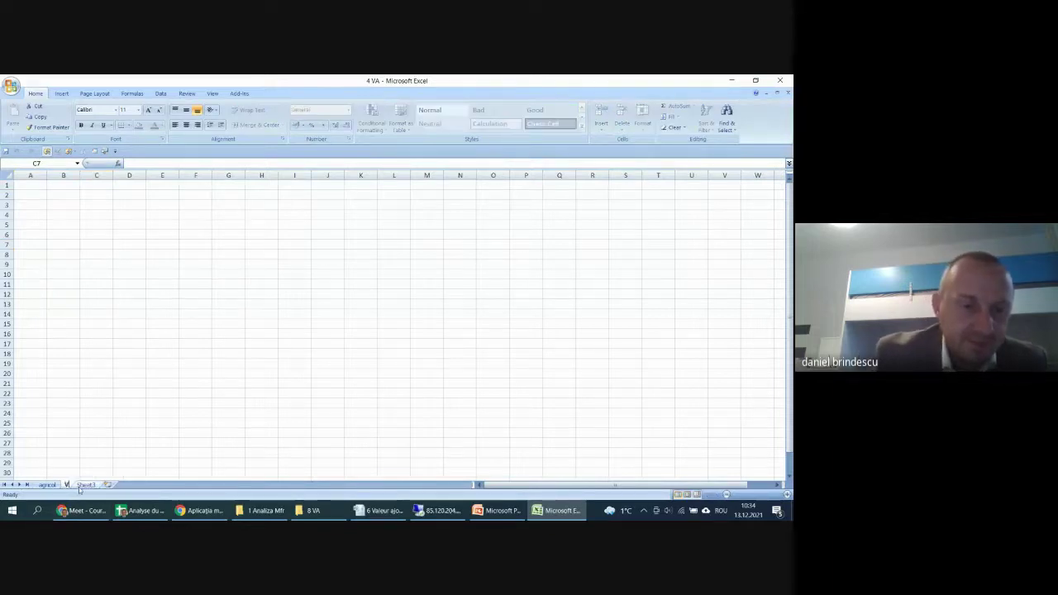
{"action": "type", "text": "A"}
{"action": "left_click", "coordinate": [107, 242]}
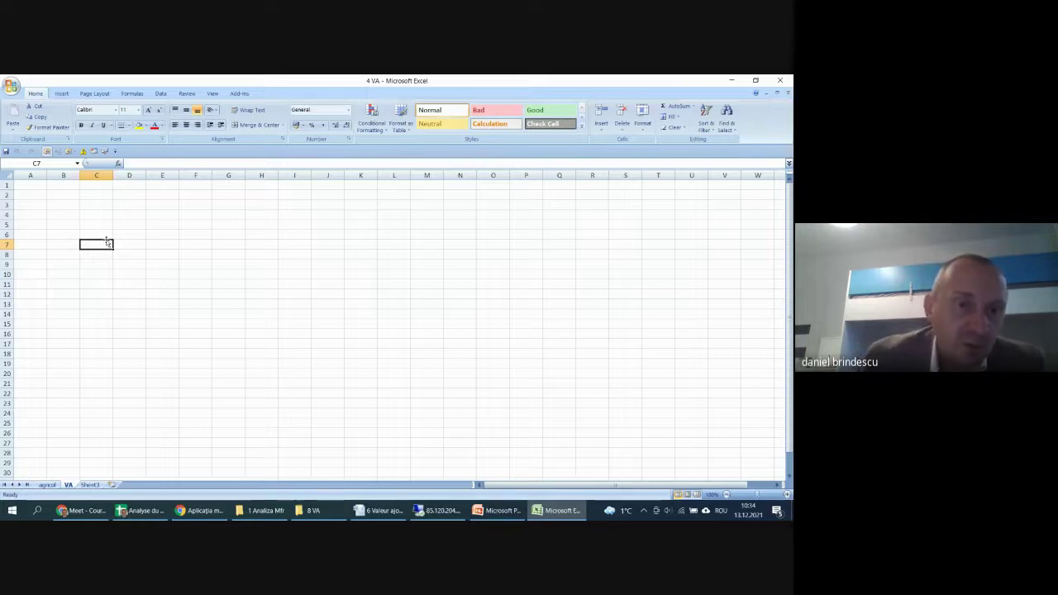
- Enter the label VA0 in cell C4 with the value 1000000 below it in C5
{"action": "left_click", "coordinate": [94, 214]}
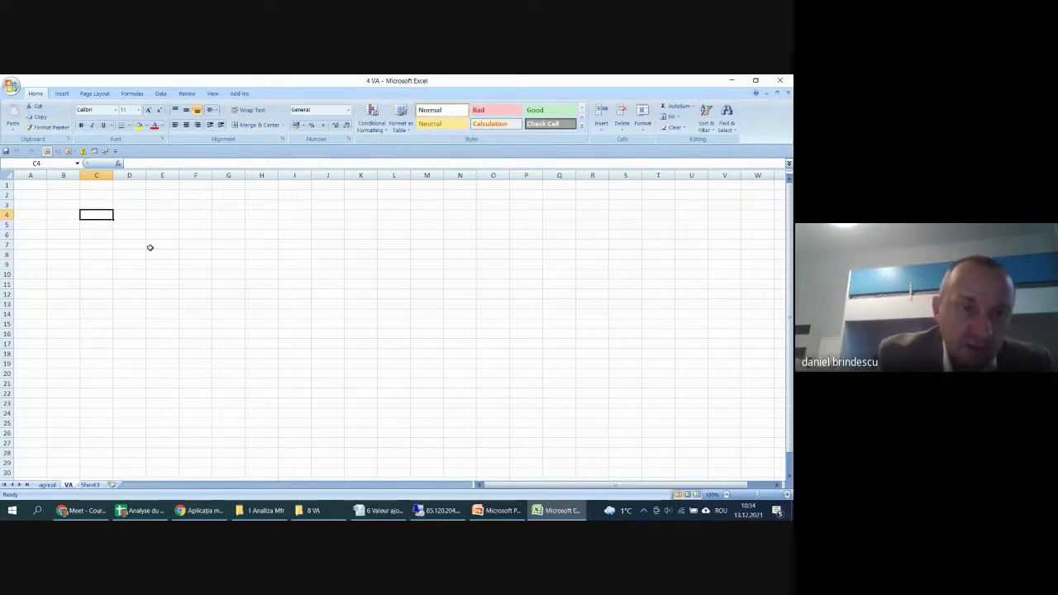
{"action": "type", "text": "VA"}
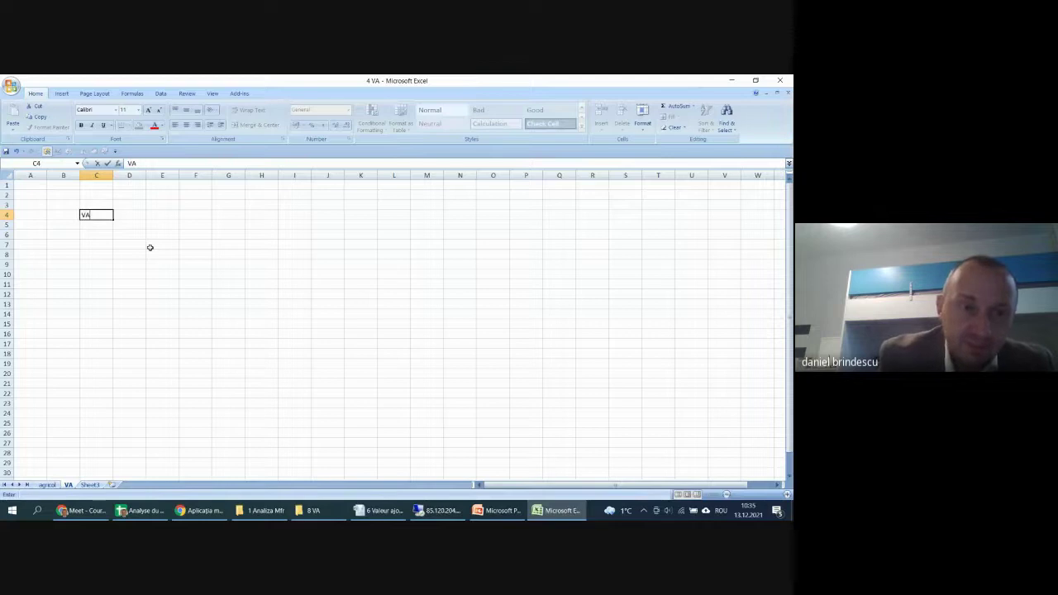
{"action": "key", "text": "Return"}
{"action": "left_click", "coordinate": [99, 214]}
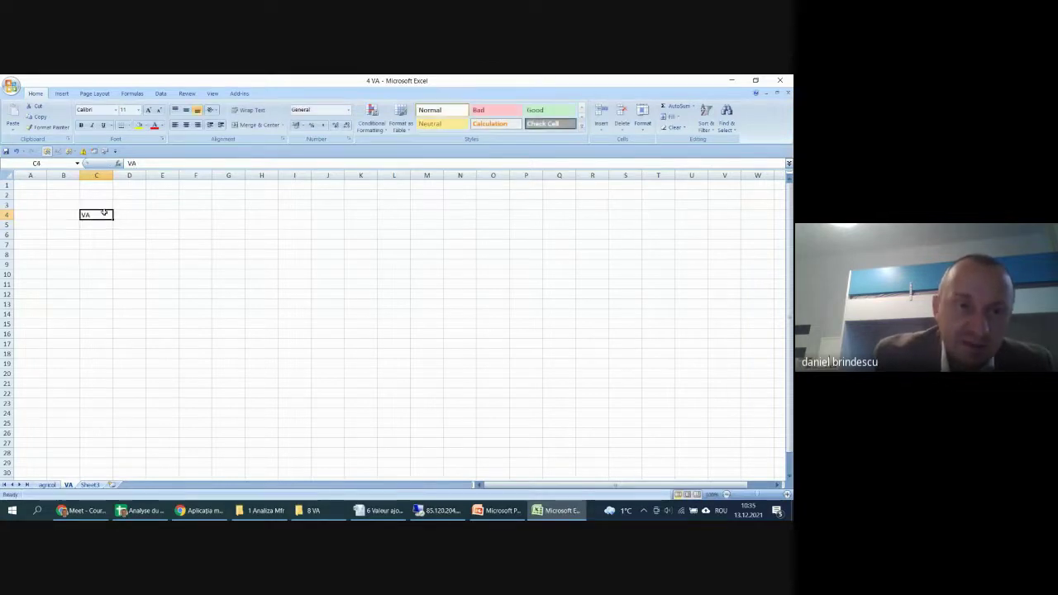
{"action": "double_click", "coordinate": [105, 213]}
{"action": "type", "text": "0"}
{"action": "key", "text": "Return"}
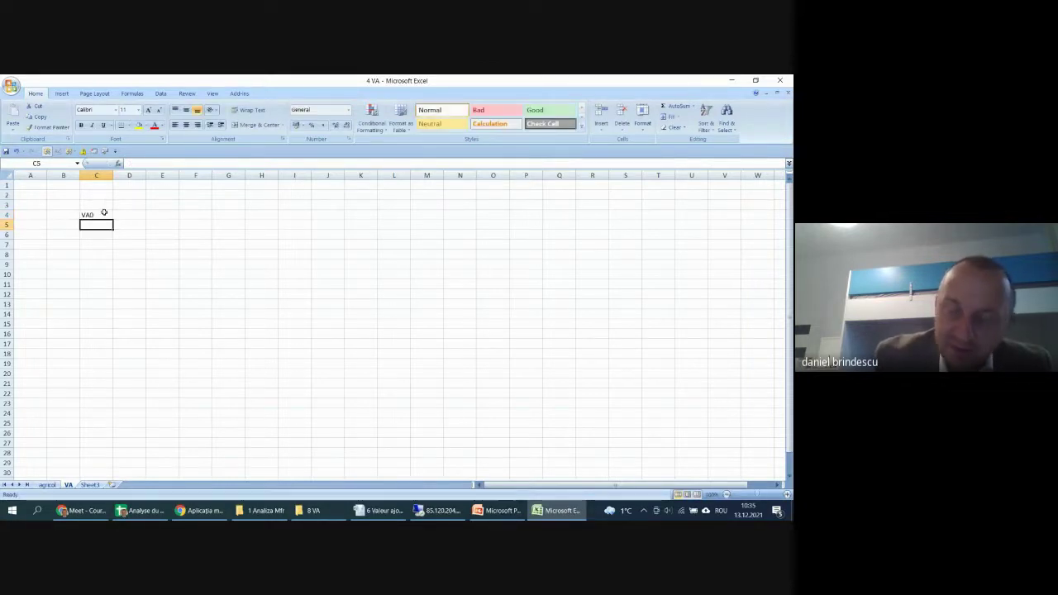
{"action": "type", "text": "1000000"}
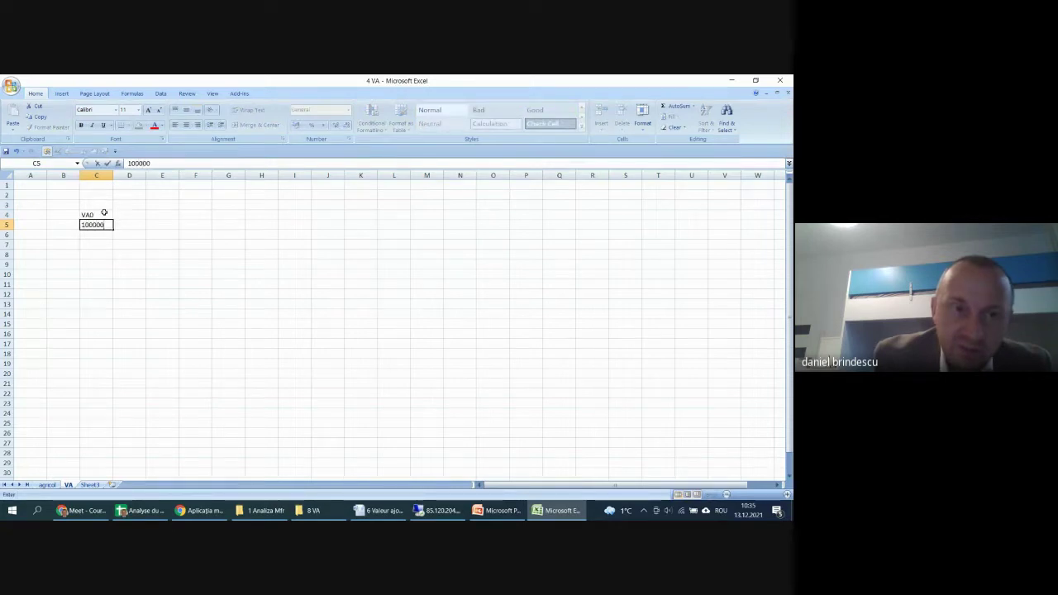
{"action": "key", "text": "Return"}
- Enter the label VA1 in cell D4 with the value 950000 below it in D5
{"action": "left_click", "coordinate": [122, 212]}
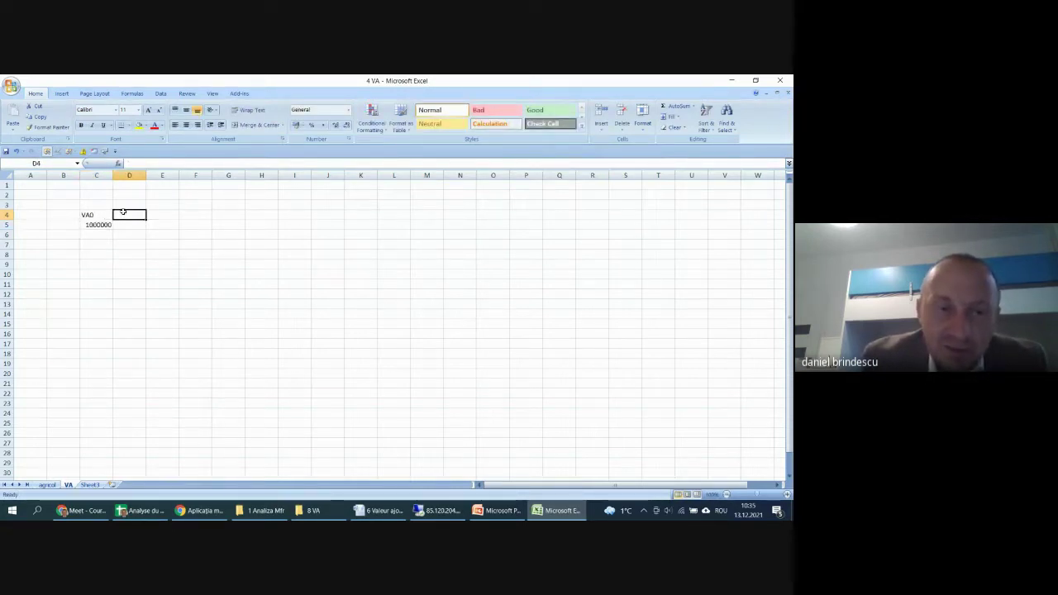
{"action": "type", "text": "Va"}
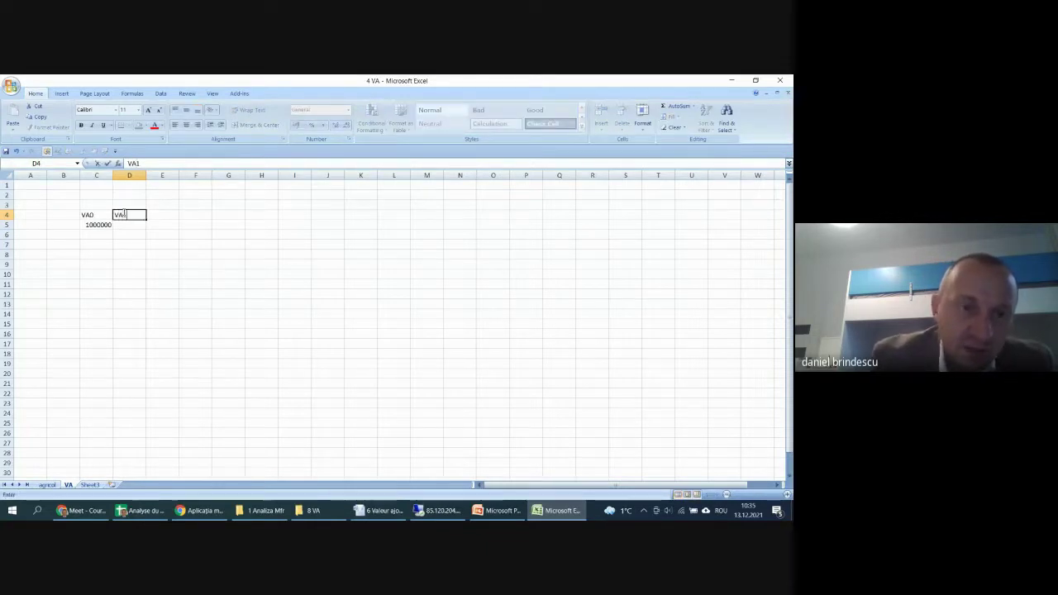
{"action": "key", "text": "Return"}
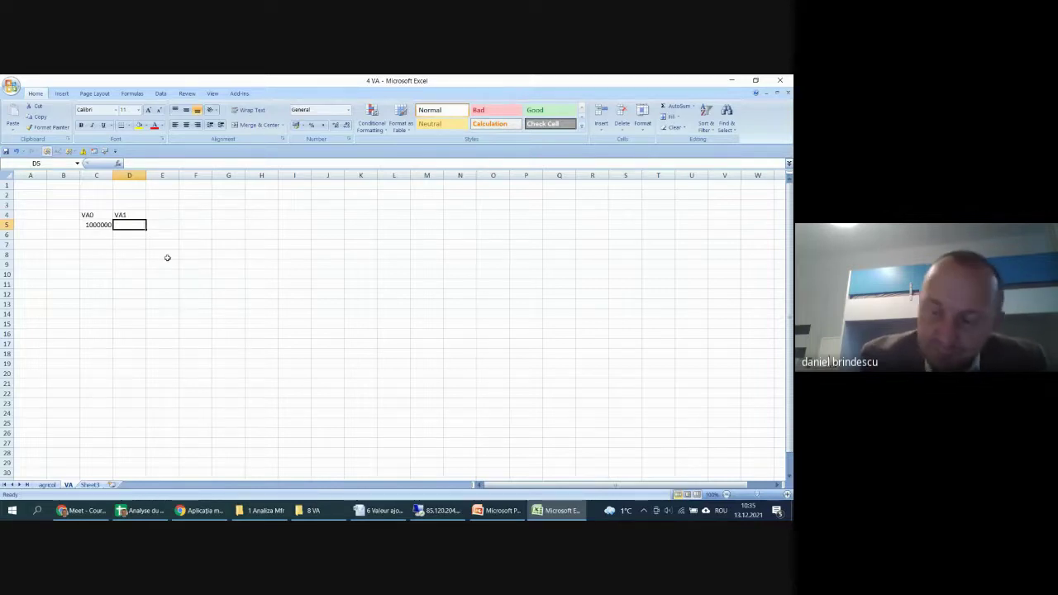
{"action": "type", "text": "9500"}
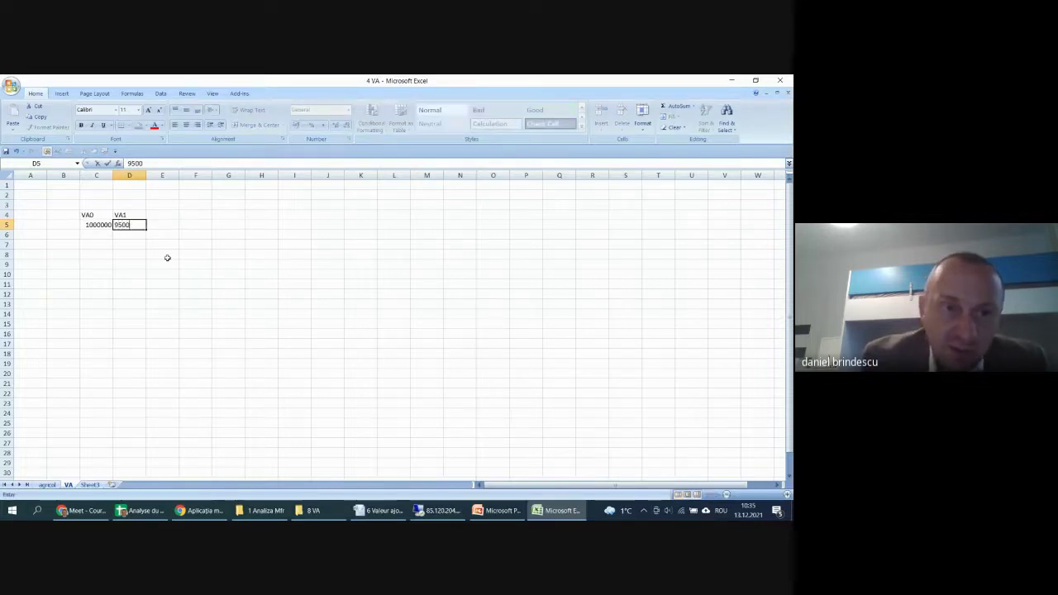
{"action": "type", "text": "00"}
{"action": "key", "text": "Return"}
{"action": "left_click", "coordinate": [169, 274]}
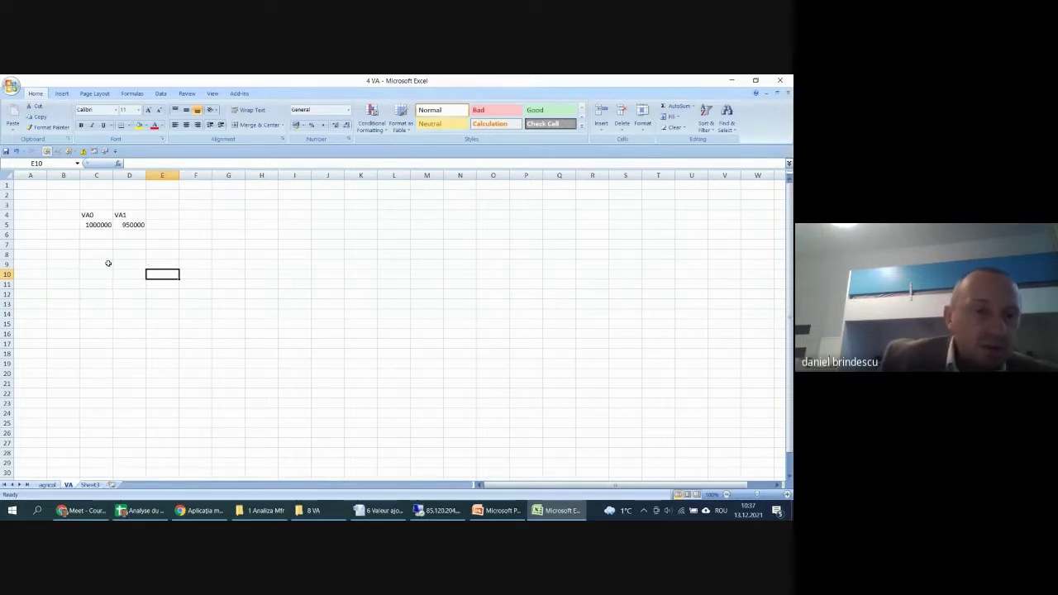
- Clear the VA0 and VA1 labels and their values from cells C4:D5
{"action": "key", "text": "Left"}
{"action": "key", "text": "Left"}
{"action": "key", "text": "Down"}
{"action": "key", "text": "Down"}
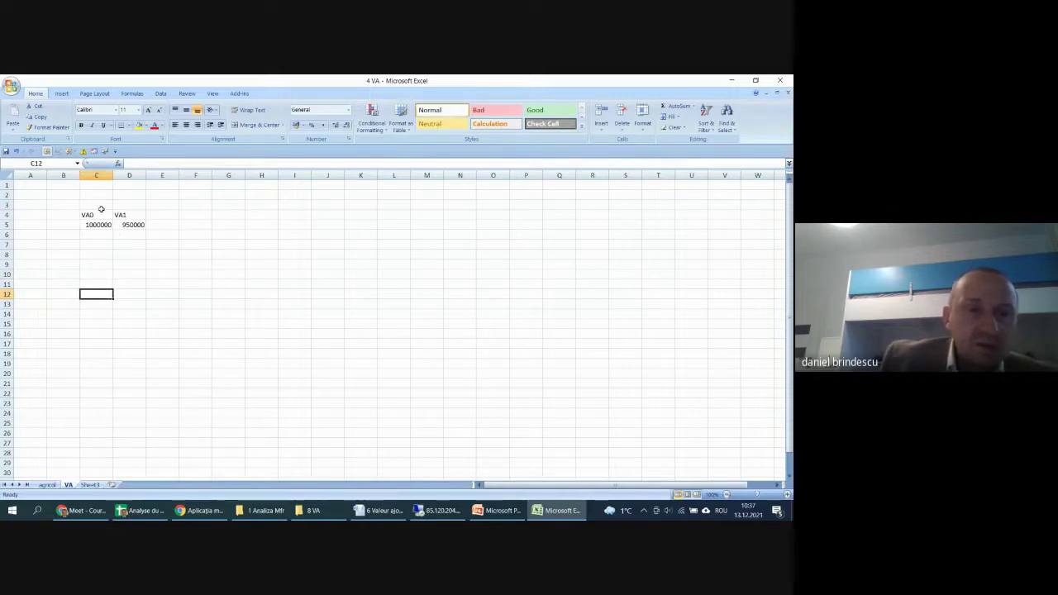
{"action": "left_click_drag", "start_coordinate": [100, 209], "coordinate": [168, 216]}
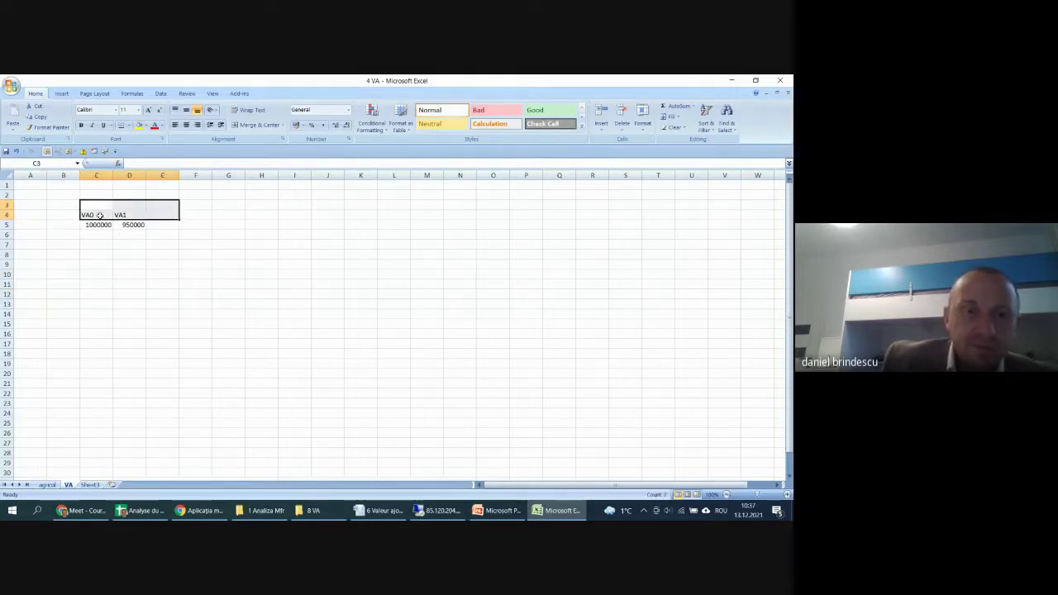
{"action": "left_click_drag", "start_coordinate": [94, 215], "coordinate": [129, 225]}
{"action": "key", "text": "Delete"}
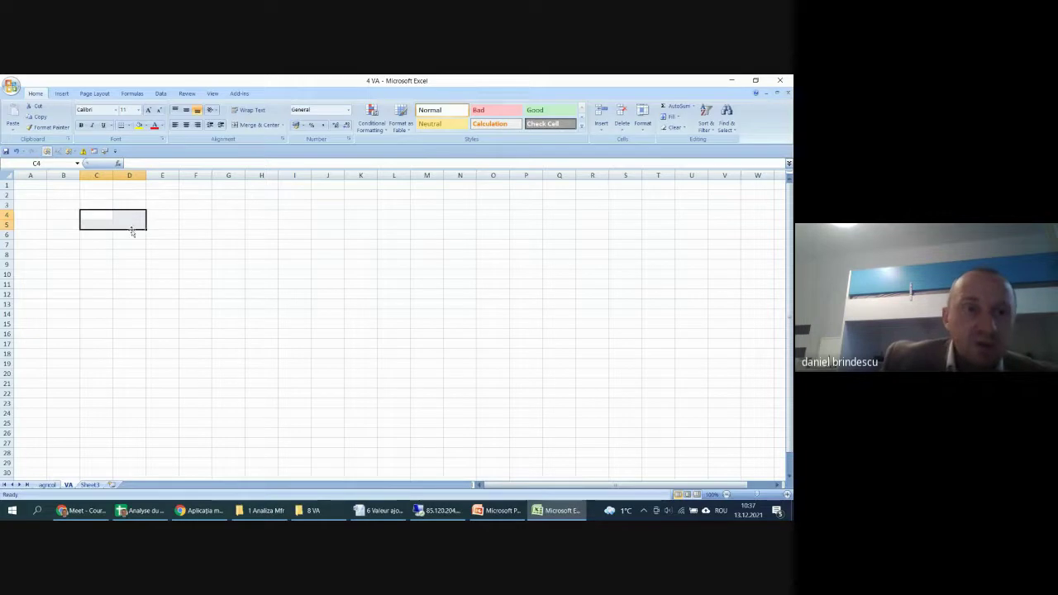
- Enter the header N. in cell B3 and the text Nombre d'employees in cell C3
{"action": "left_click", "coordinate": [62, 206]}
{"action": "type", "text": "N"}
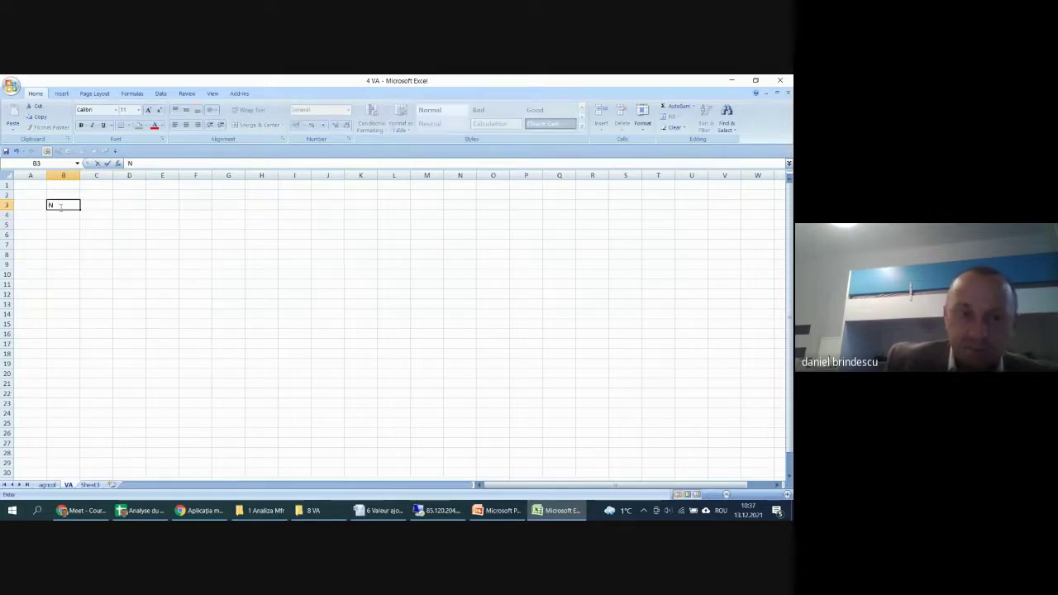
{"action": "type", "text": "."}
{"action": "left_click", "coordinate": [92, 204]}
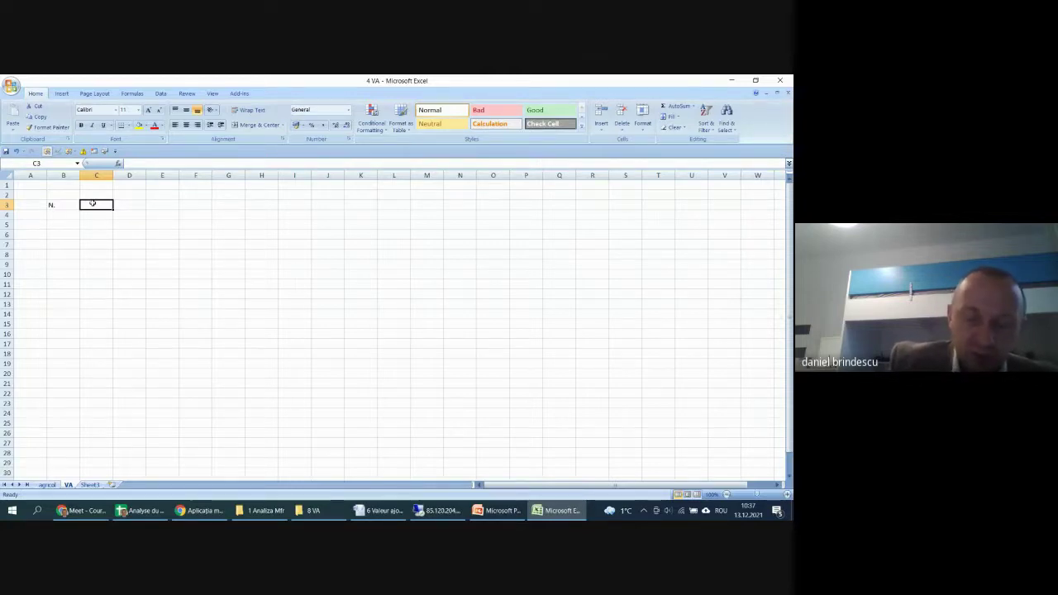
{"action": "type", "text": "Nombre"}
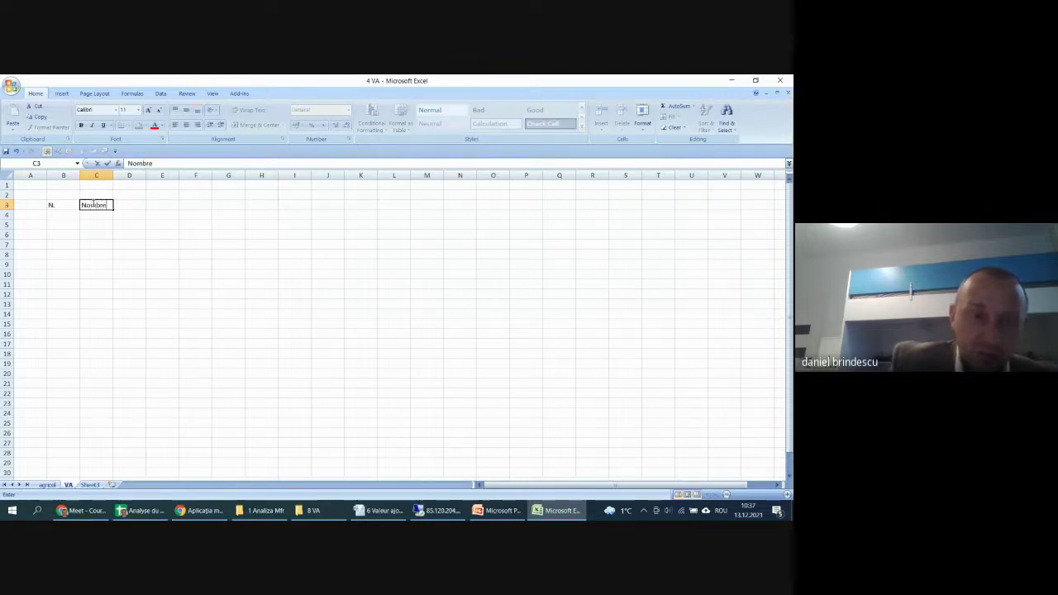
{"action": "type", "text": " dț"}
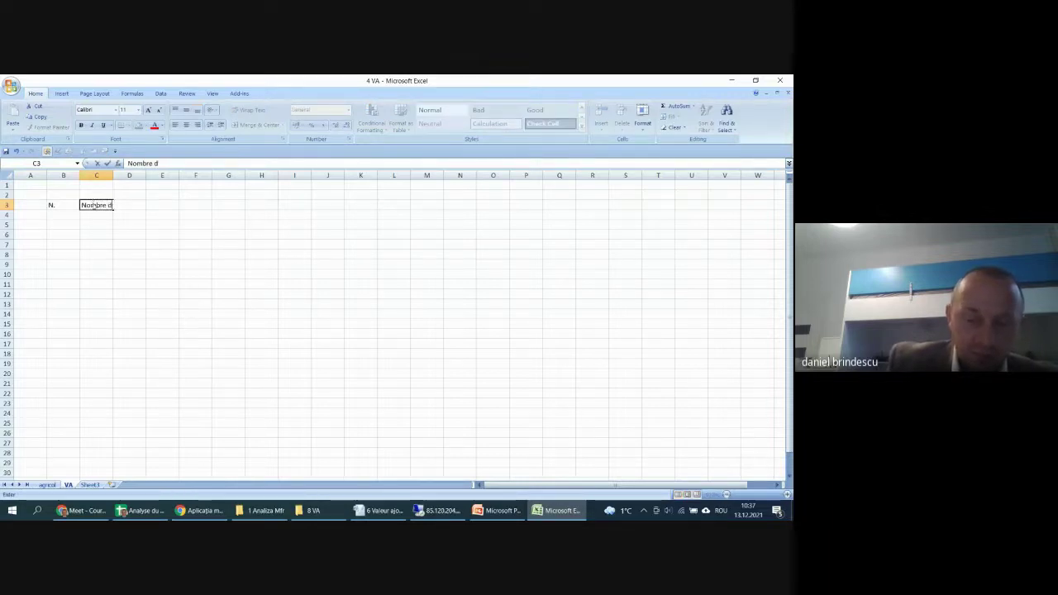
{"action": "key", "text": "BackSpace"}
{"action": "key", "text": "alt+shift"}
{"action": "type", "text": "'empl"}
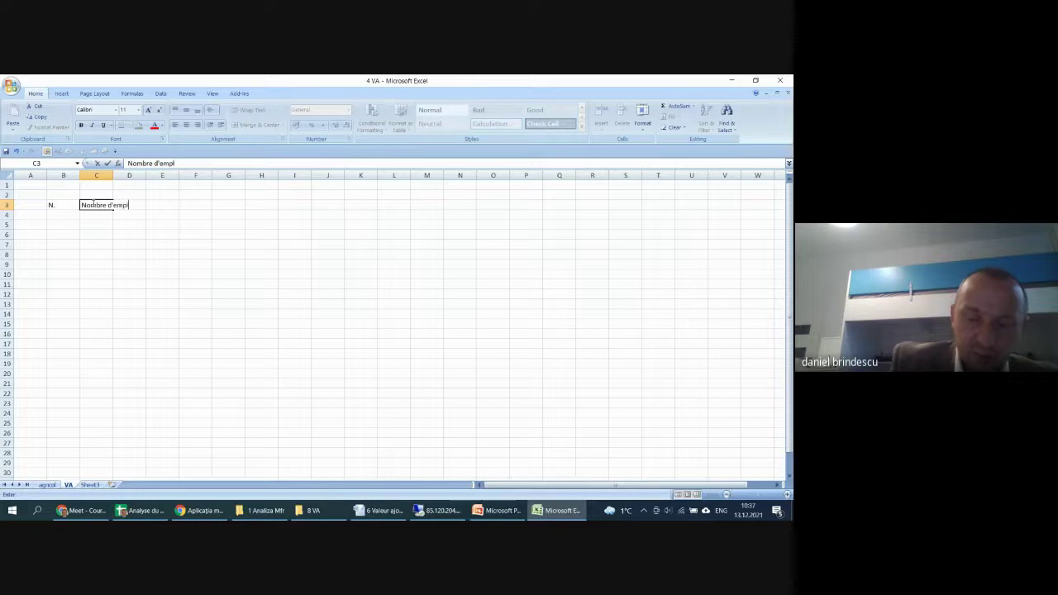
{"action": "type", "text": "ouyees"}
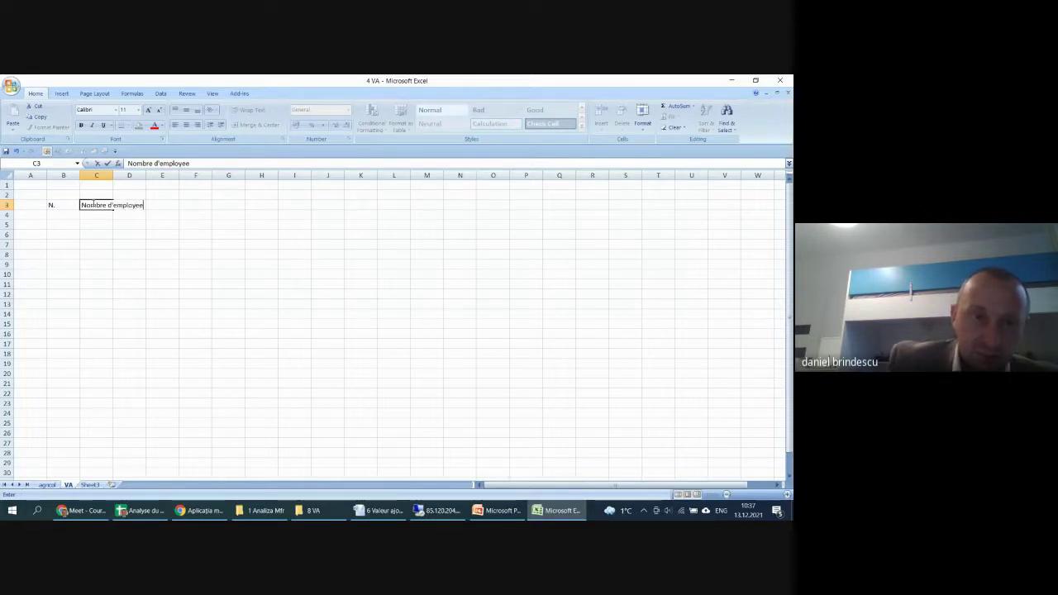
{"action": "key", "text": "Return"}
- Fit the width of column C to its text and keep the wording in C3
{"action": "double_click", "coordinate": [113, 175]}
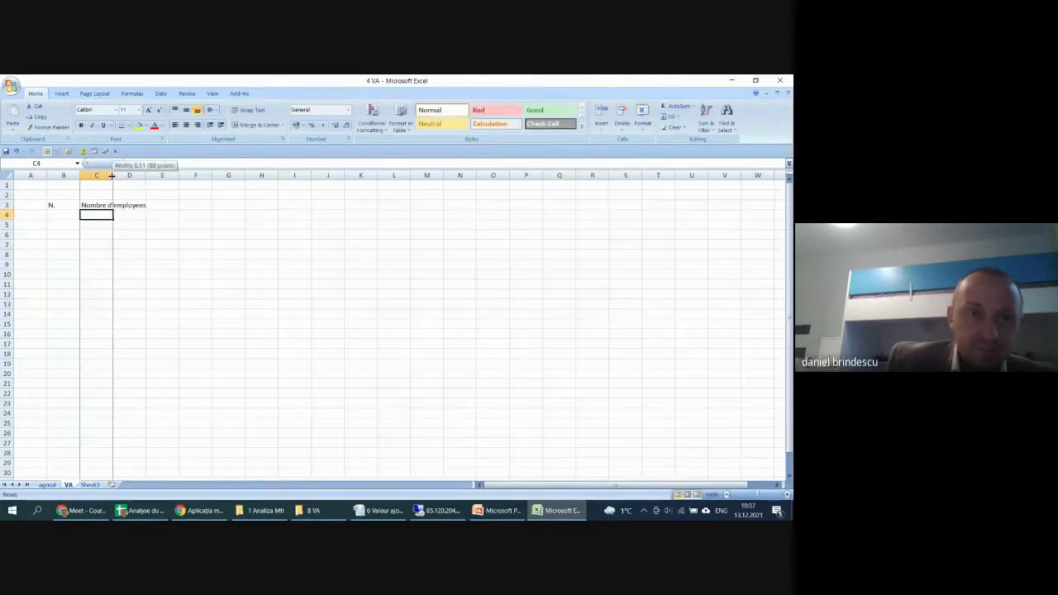
{"action": "left_click", "coordinate": [165, 254]}
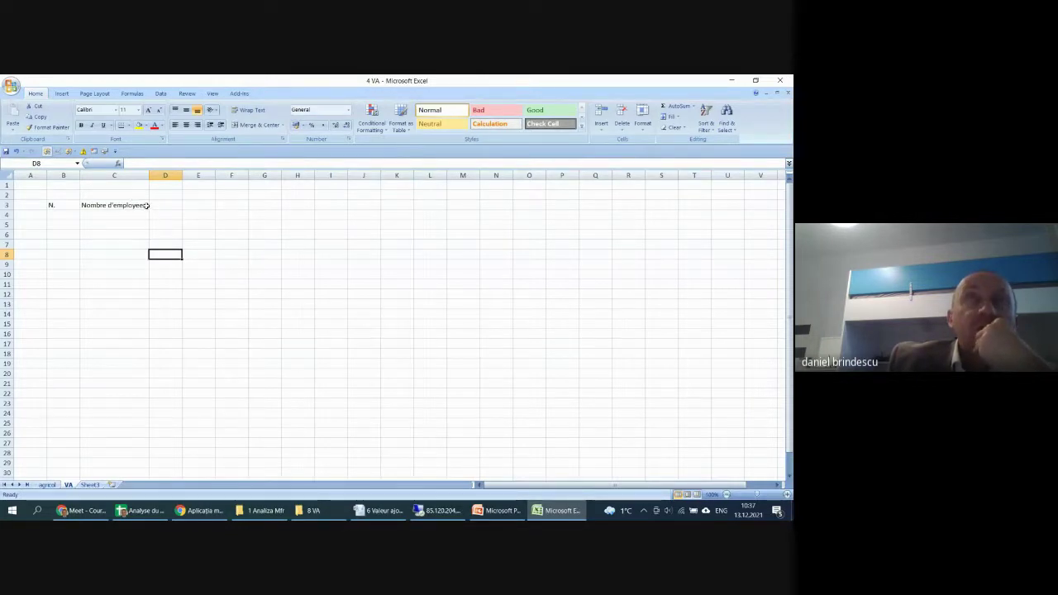
{"action": "left_click", "coordinate": [147, 205]}
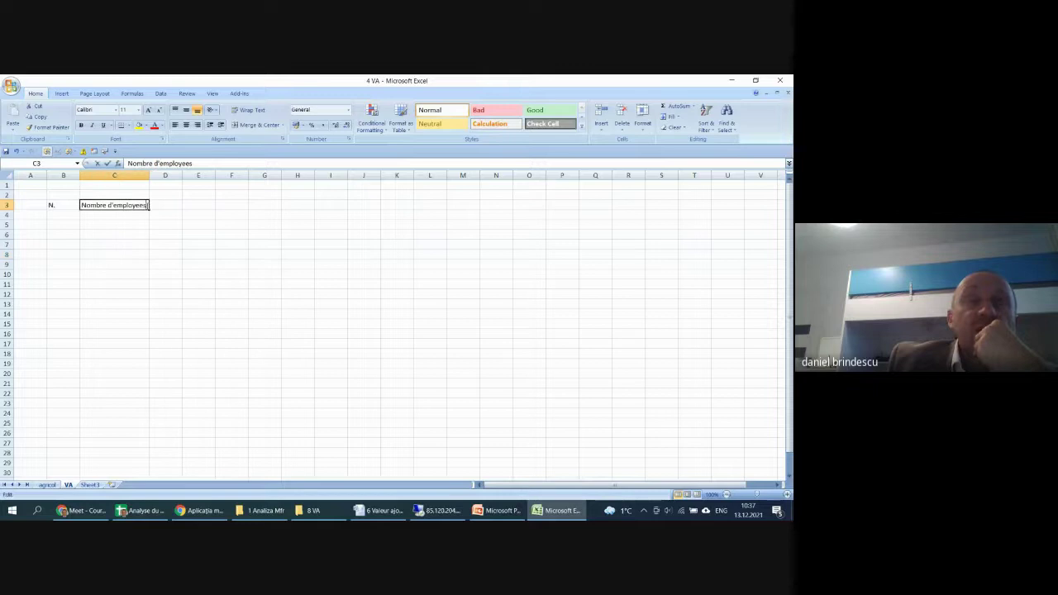
{"action": "double_click", "coordinate": [147, 205]}
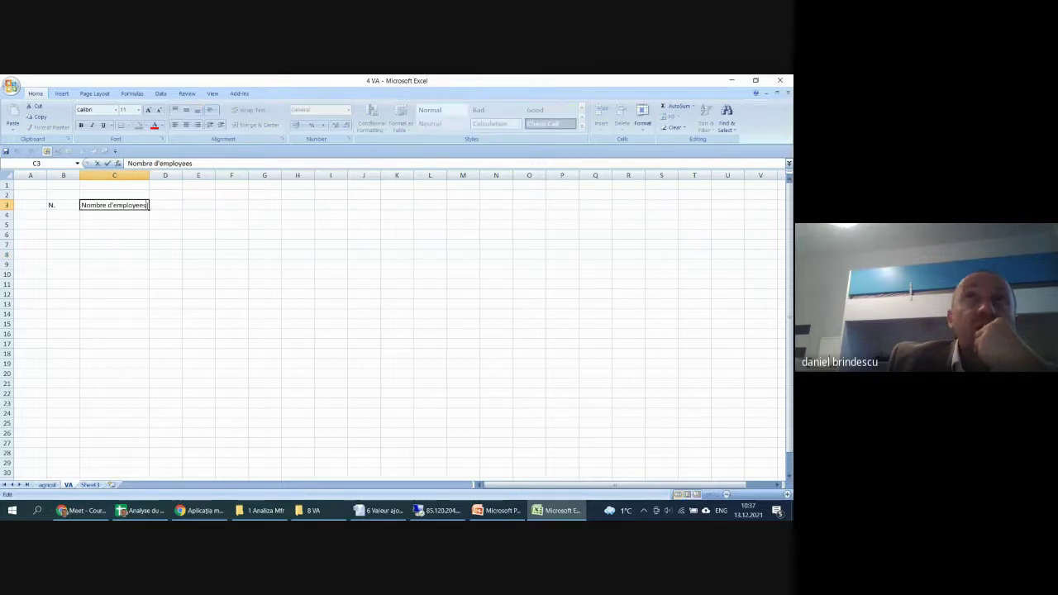
{"action": "key", "text": "Return"}
- Copy the Nombre d'employees label from C3 to C4 and replace the text in C3 with the header Facteur
{"action": "left_click", "coordinate": [120, 206]}
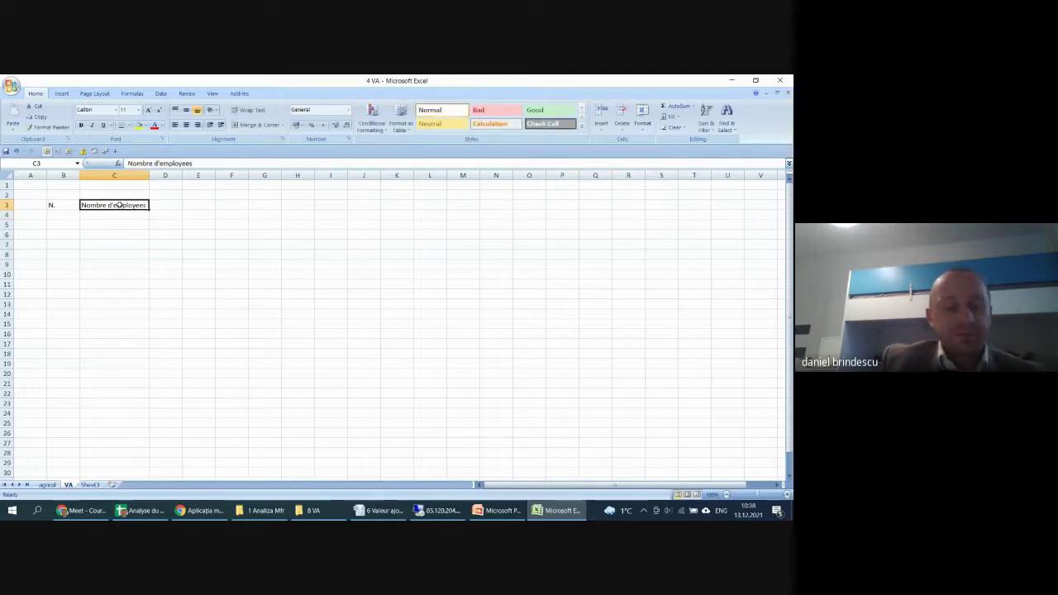
{"action": "key", "text": "ctrl+c"}
{"action": "left_click", "coordinate": [106, 215]}
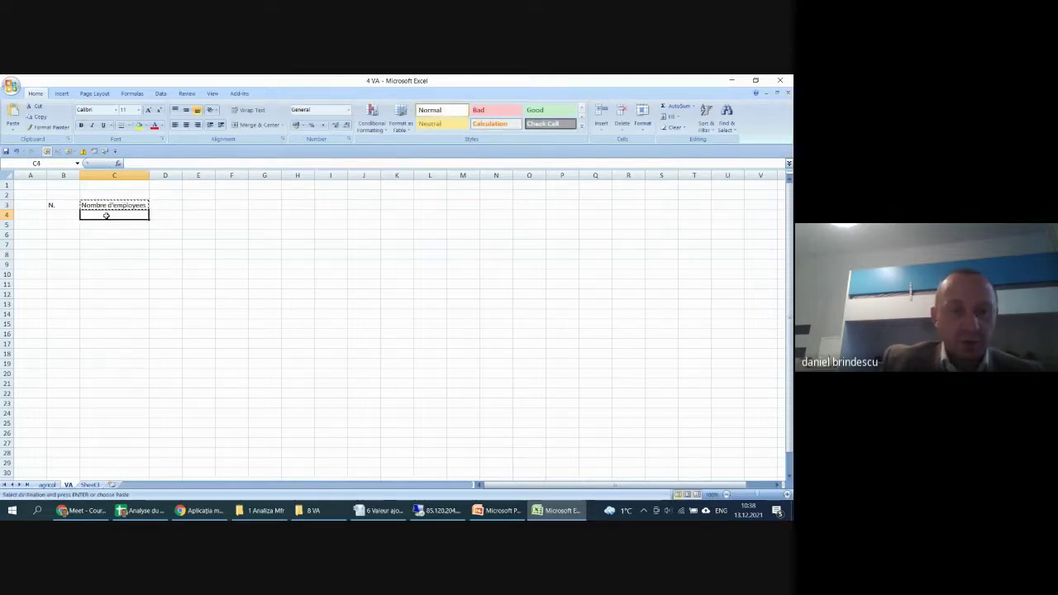
{"action": "key", "text": "Return"}
{"action": "left_click", "coordinate": [112, 206]}
{"action": "type", "text": "Fac"}
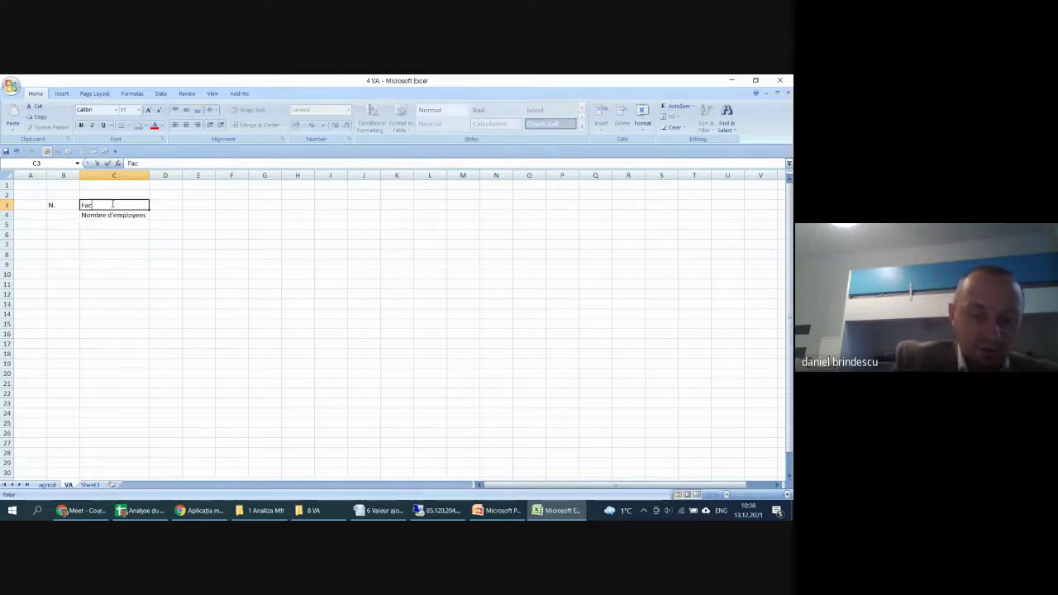
{"action": "type", "text": "teur"}
{"action": "key", "text": "Return"}
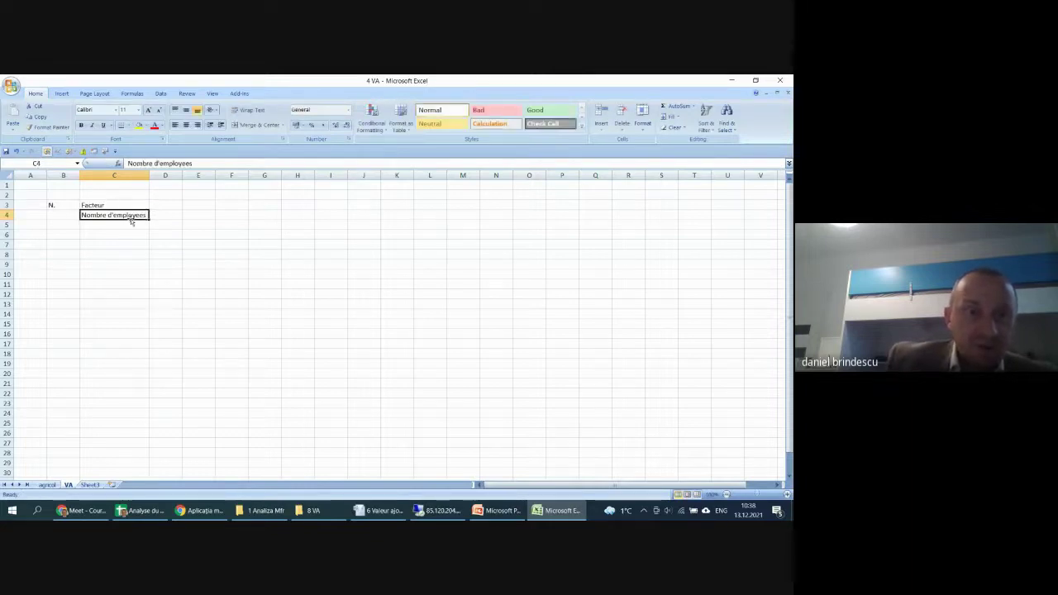
- Enter the factor label Nombre moyen de jours travailles par an in cell C5
{"action": "left_click", "coordinate": [128, 225]}
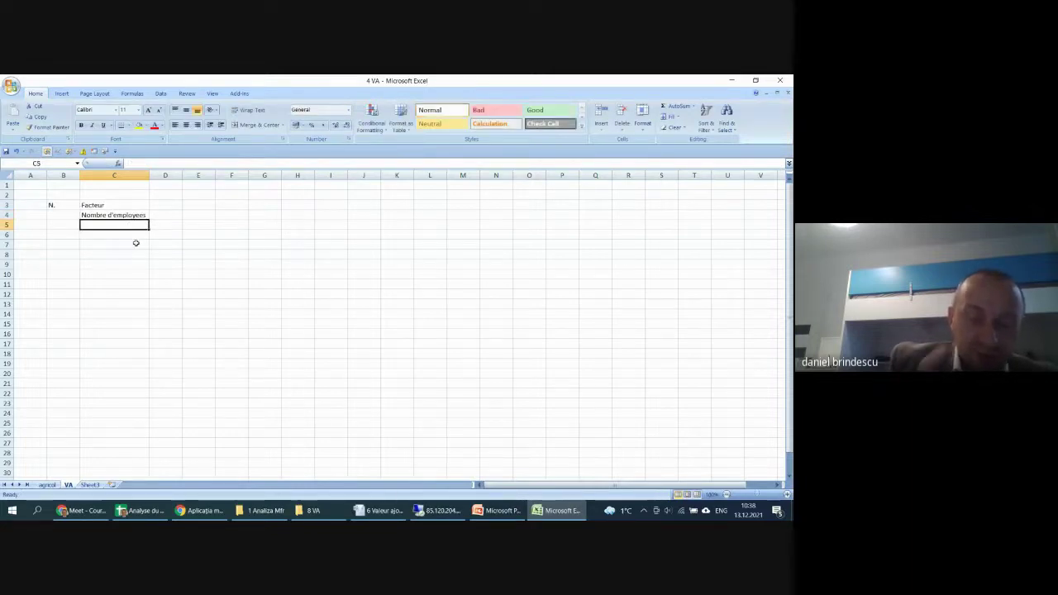
{"action": "type", "text": "No"}
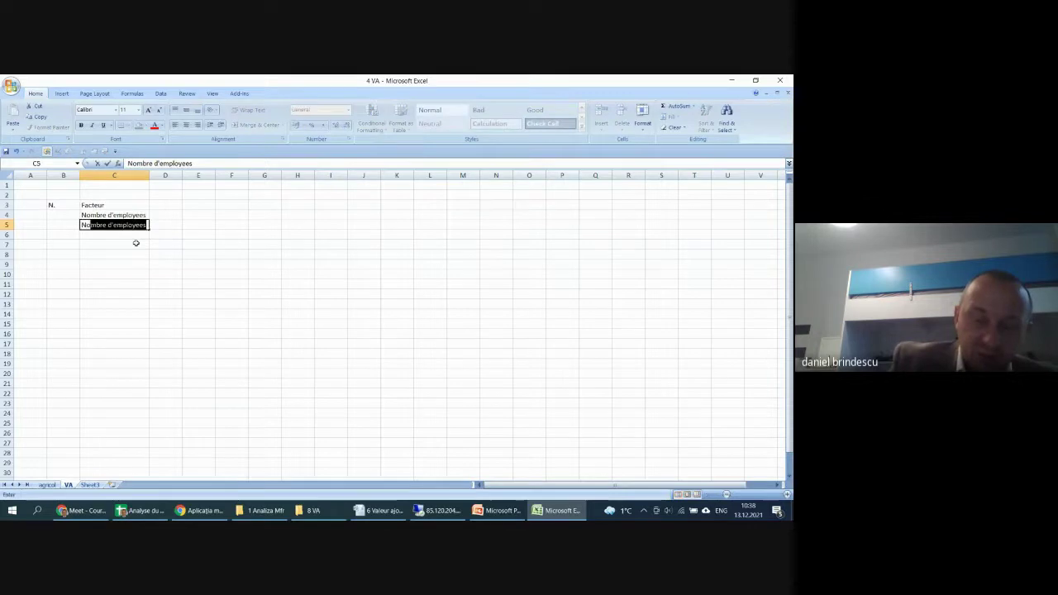
{"action": "type", "text": "mbre de"}
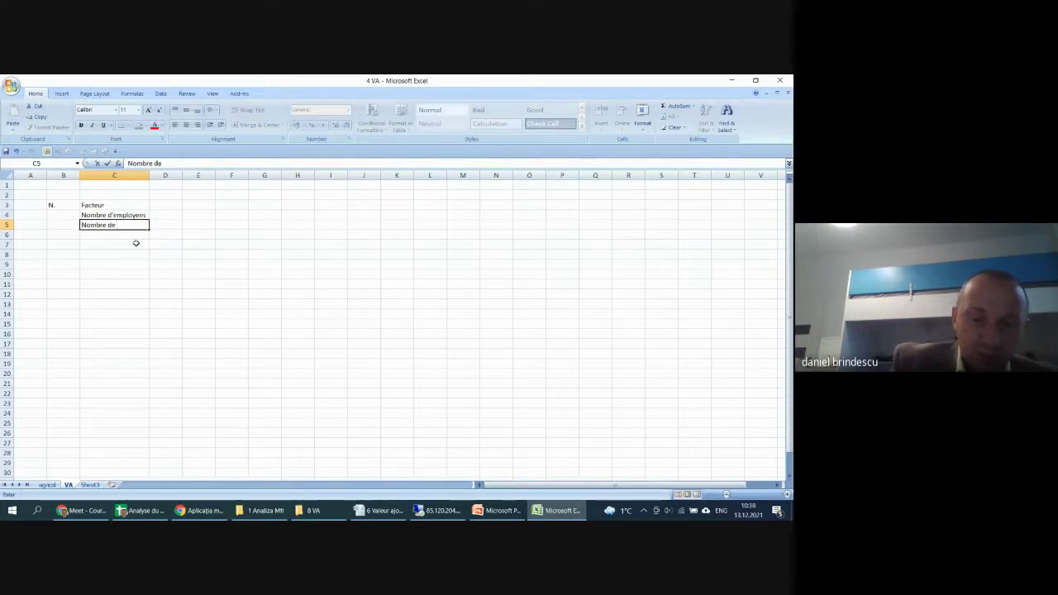
{"action": "key", "text": "BackSpace"}
{"action": "key", "text": "BackSpace"}
{"action": "key", "text": "BackSpace"}
{"action": "key", "text": "BackSpace"}
{"action": "key", "text": "BackSpace"}
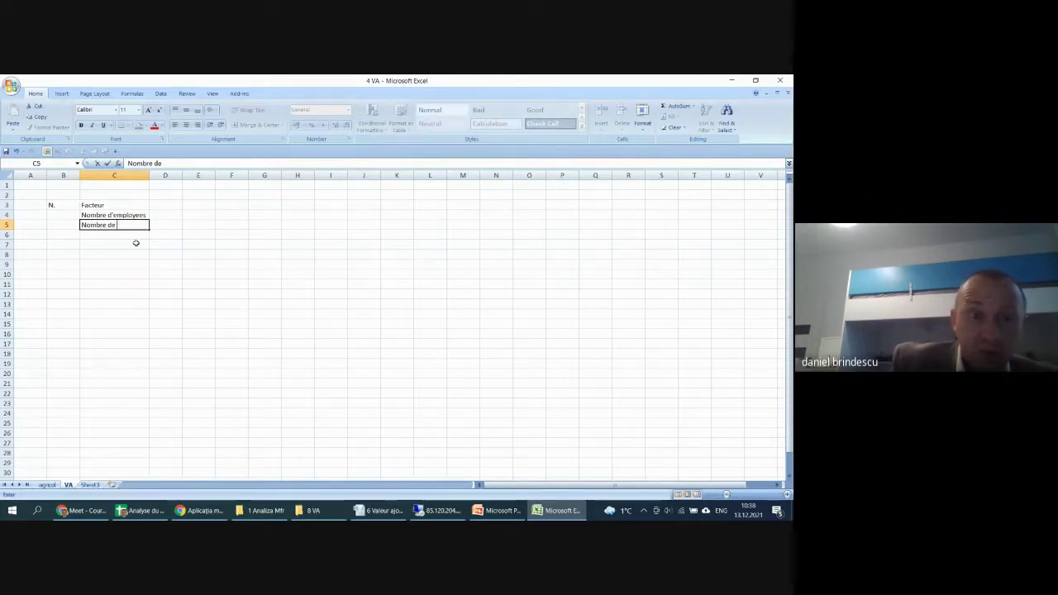
{"action": "type", "text": "moyen "}
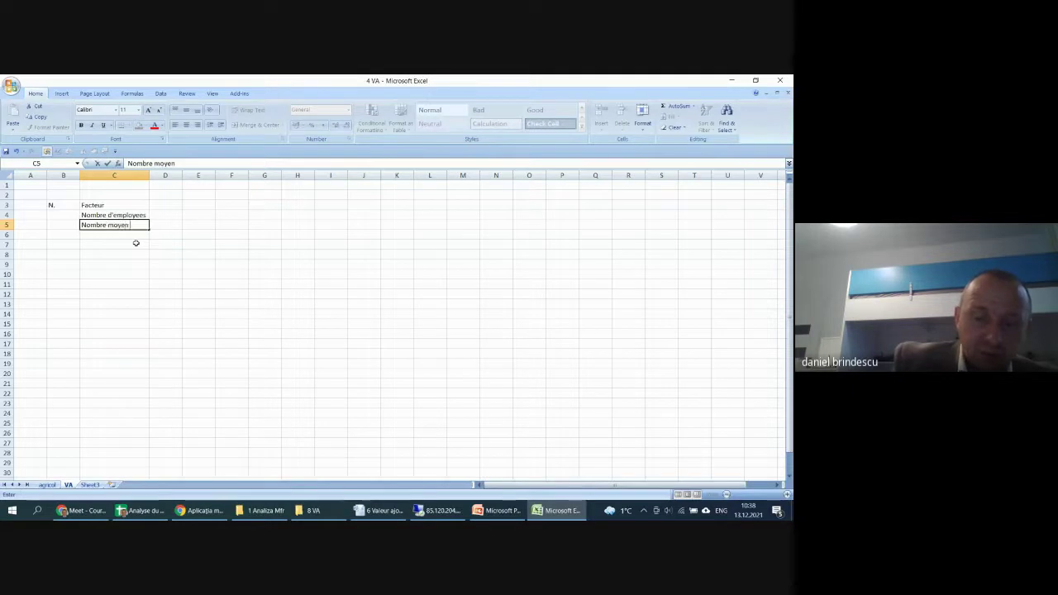
{"action": "type", "text": "de jours"}
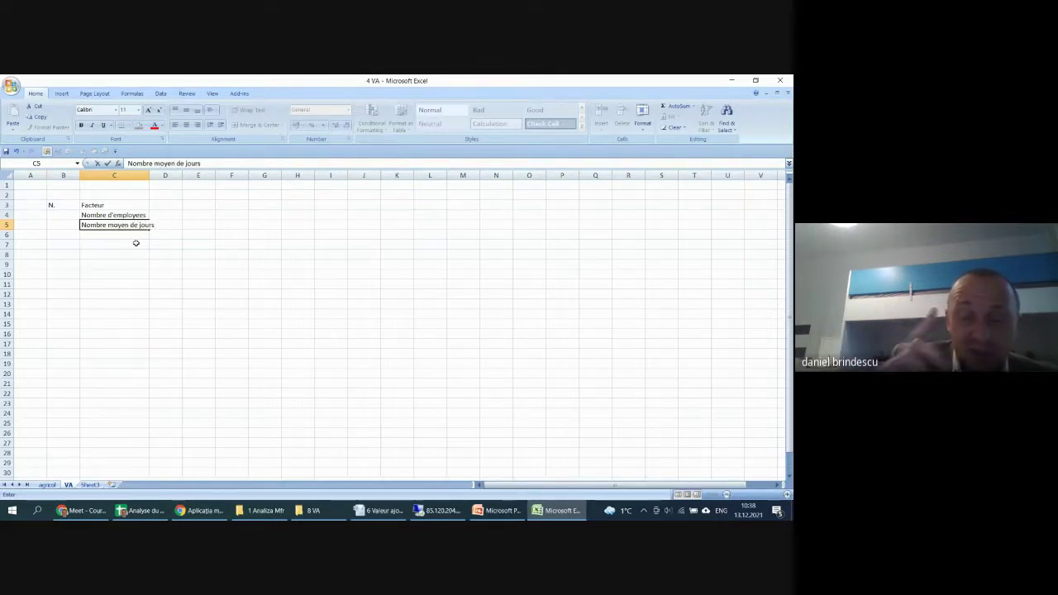
{"action": "type", "text": " travai"}
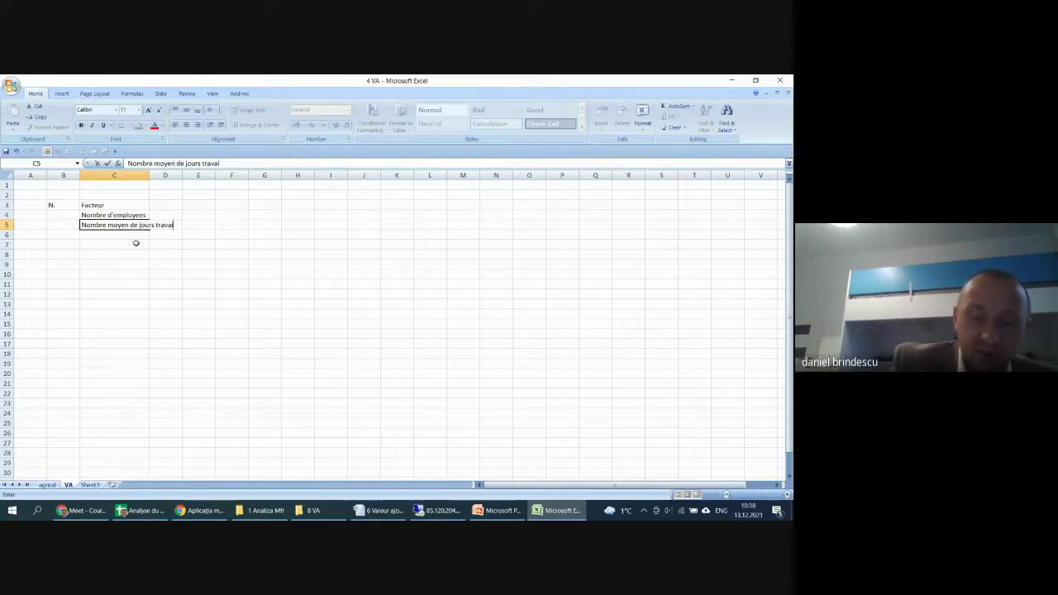
{"action": "type", "text": "lles "}
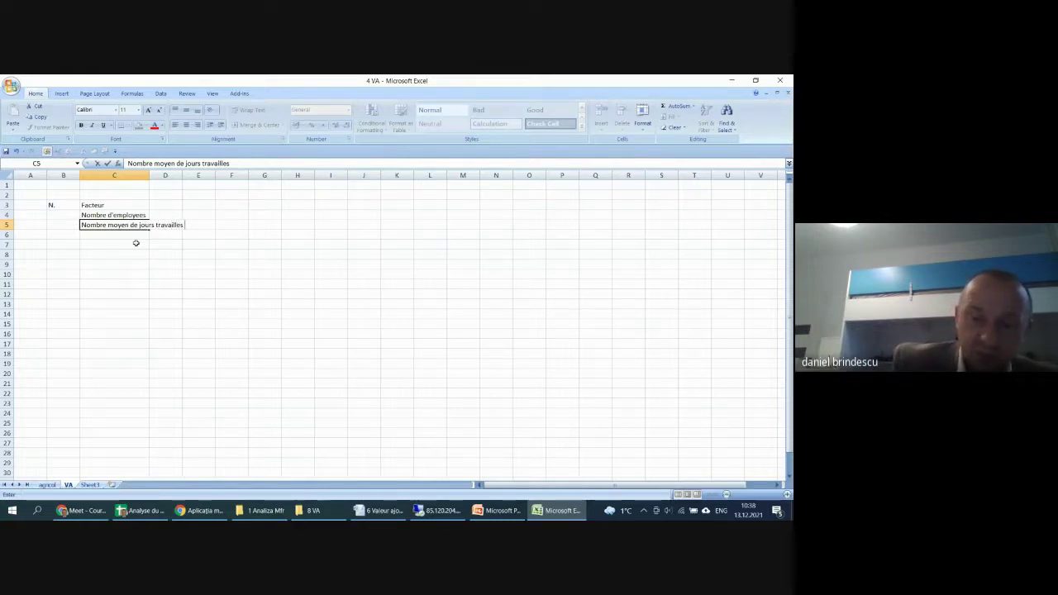
{"action": "type", "text": "par an"}
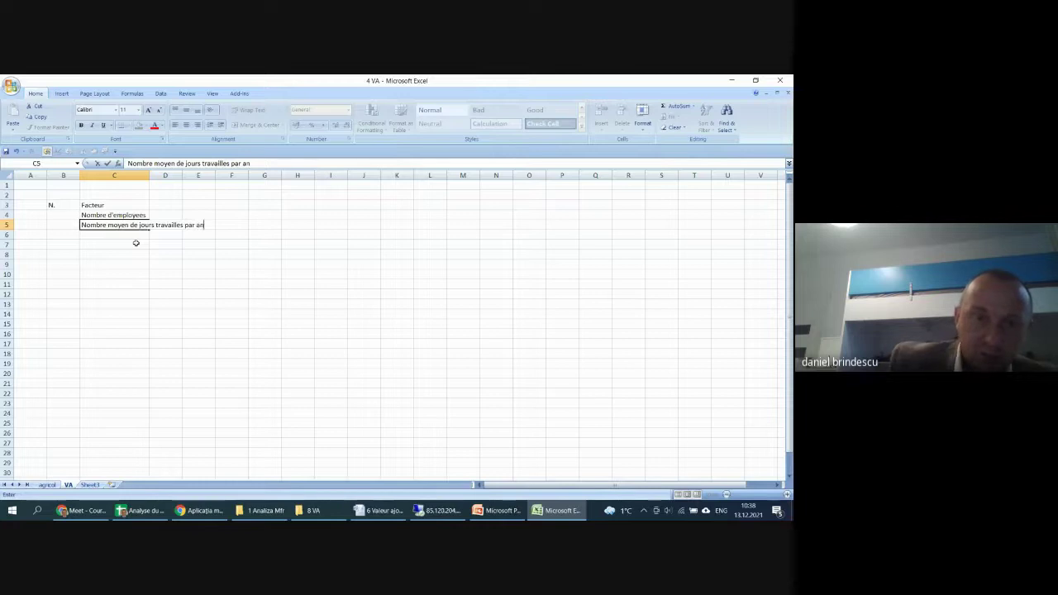
{"action": "key", "text": "Return"}
- Widen column C so that the full label in C5 fits inside the column
{"action": "left_click_drag", "start_coordinate": [149, 175], "coordinate": [208, 176]}
{"action": "left_click", "coordinate": [176, 294]}
{"action": "left_click", "coordinate": [136, 215]}
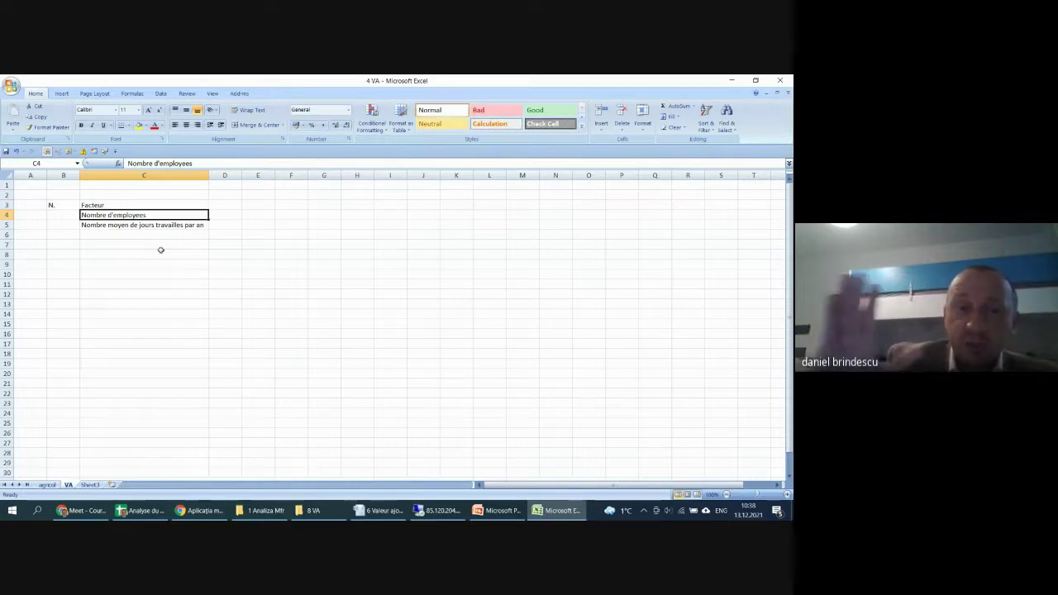
- Enter Nombre moyen d'heures travaillees par jour in cell C6 and widen column C slightly to fit it
{"action": "left_click", "coordinate": [139, 234]}
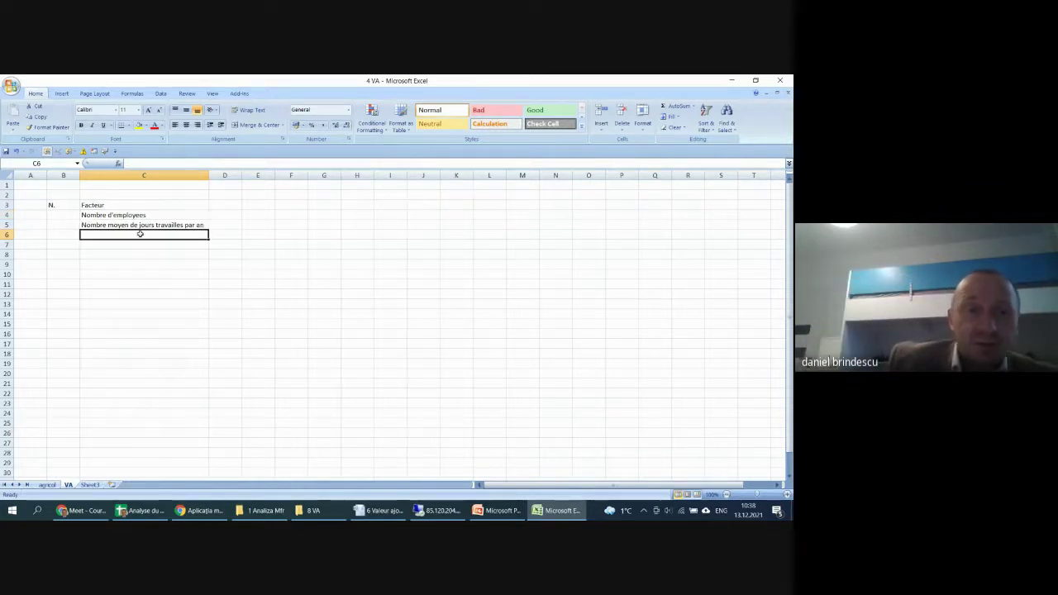
{"action": "type", "text": "No"}
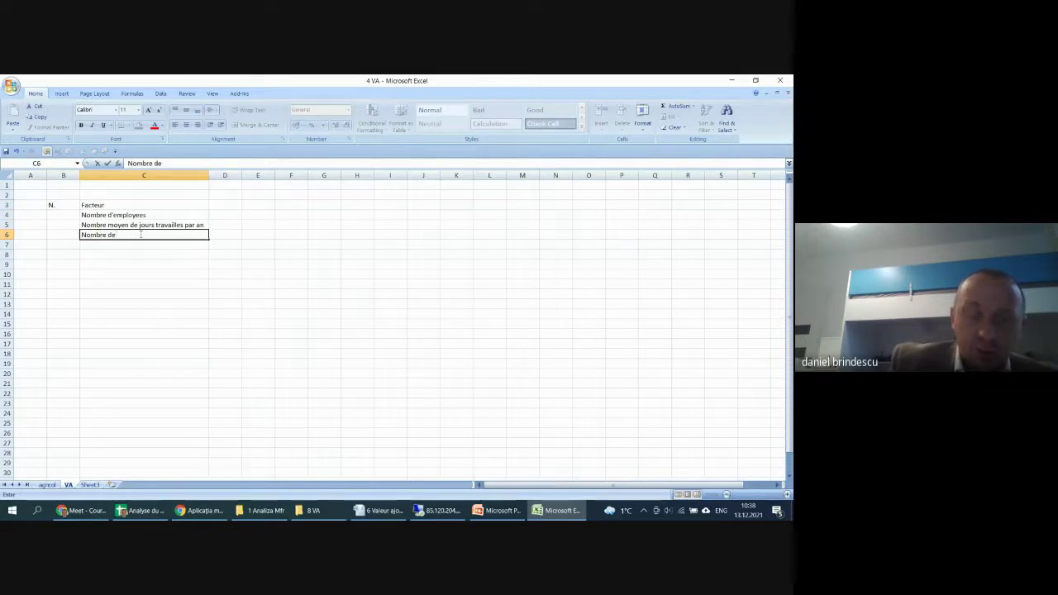
{"action": "type", "text": "mbre d'heure"}
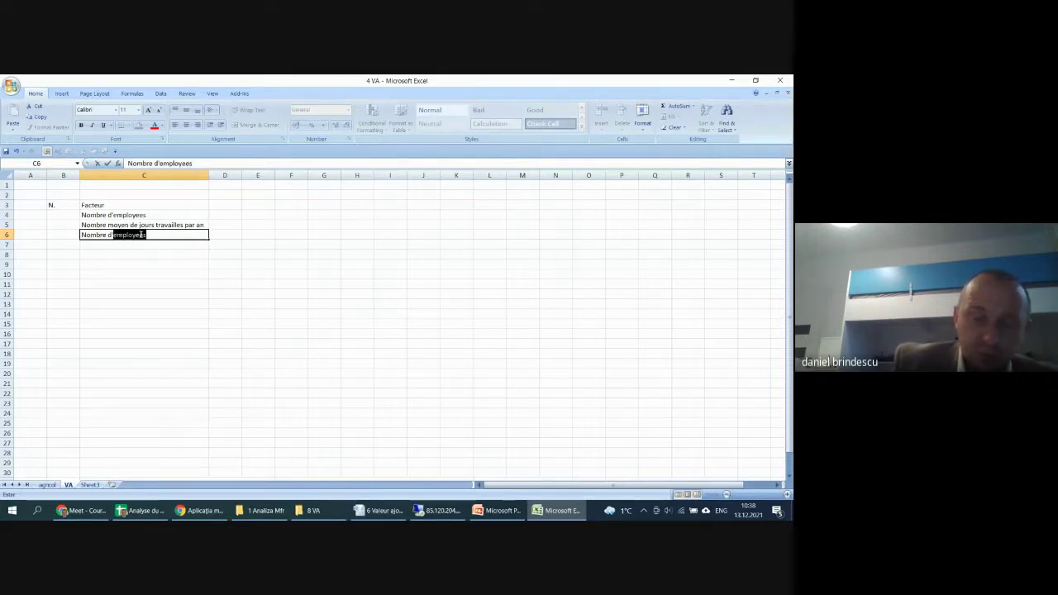
{"action": "type", "text": "s"}
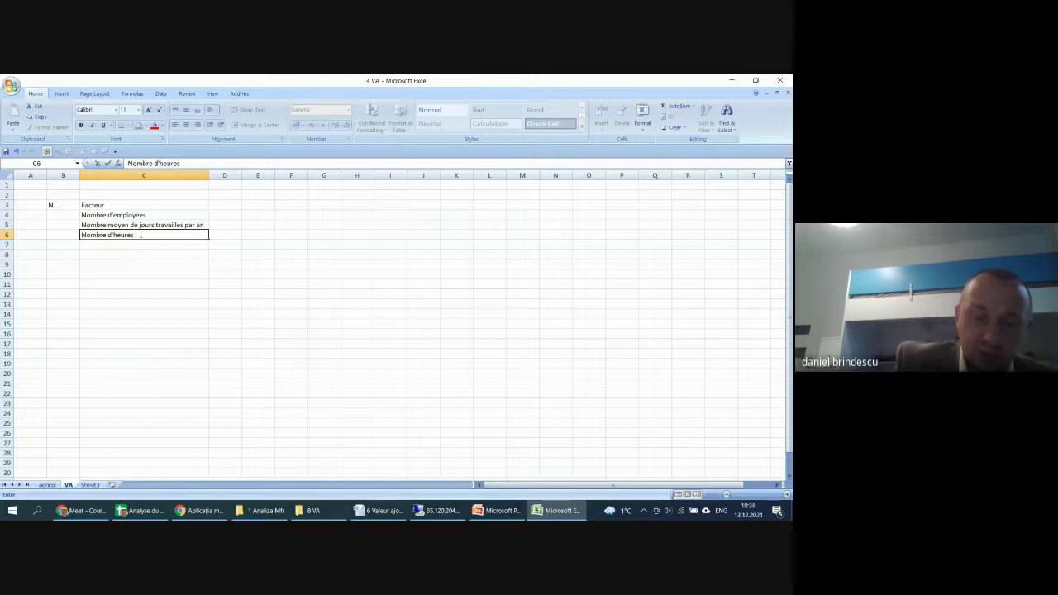
{"action": "type", "text": " travaillees par jour"}
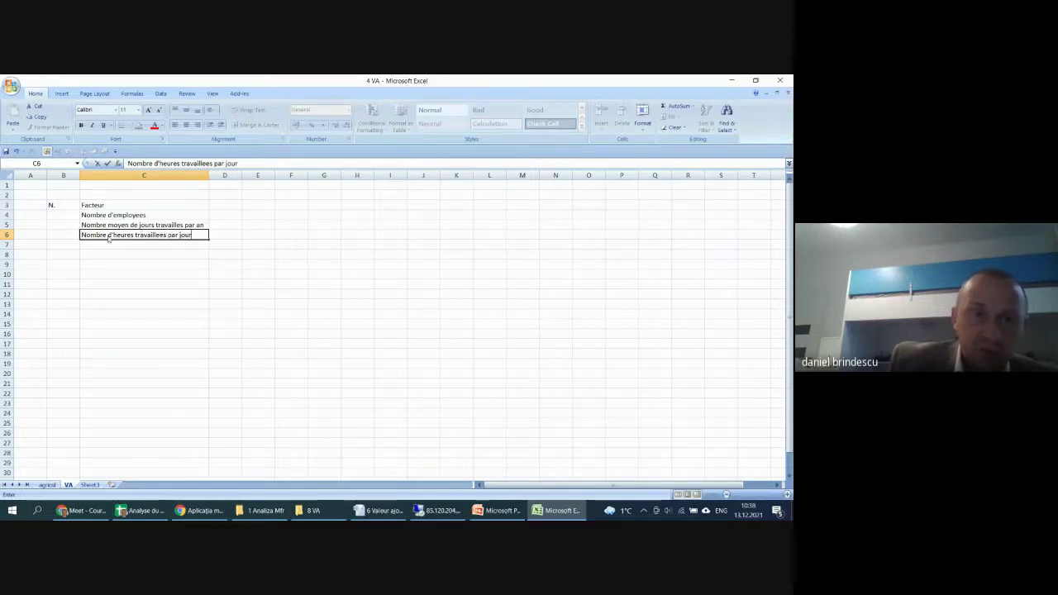
{"action": "left_click", "coordinate": [109, 234]}
{"action": "type", "text": "moyen"}
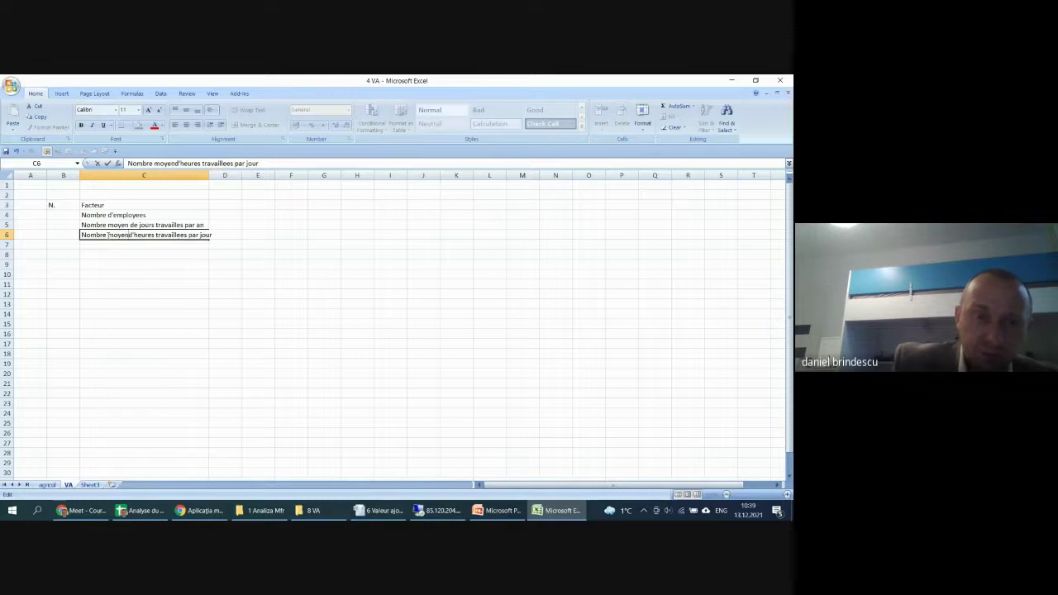
{"action": "left_click", "coordinate": [171, 313]}
{"action": "left_click_drag", "start_coordinate": [210, 176], "coordinate": [219, 176]}
{"action": "left_click", "coordinate": [235, 270]}
- Enter the factor label Productivite horaire in cell C7
{"action": "left_click", "coordinate": [120, 242]}
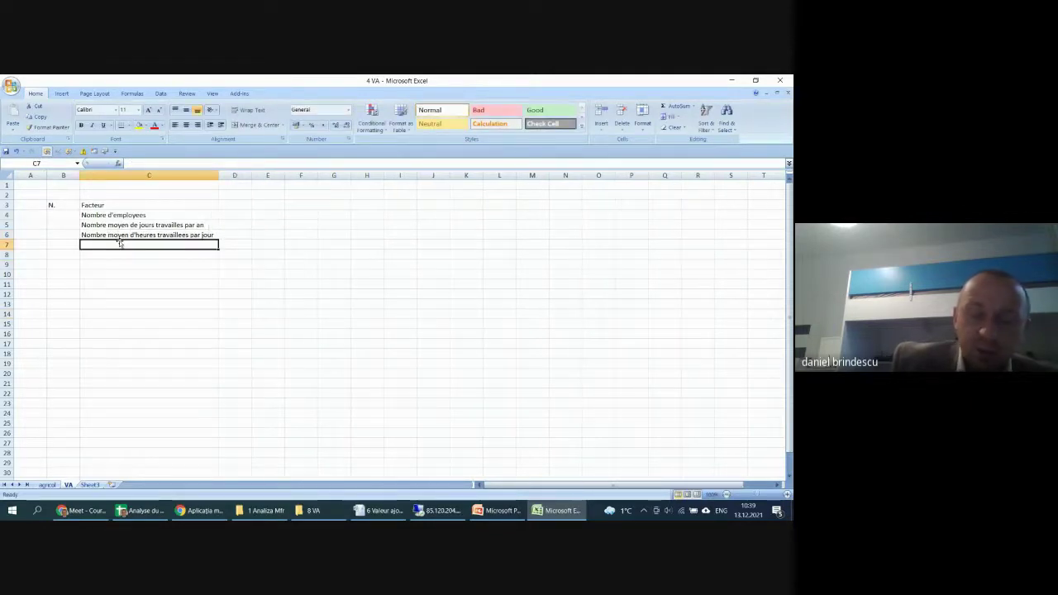
{"action": "type", "text": "Product"}
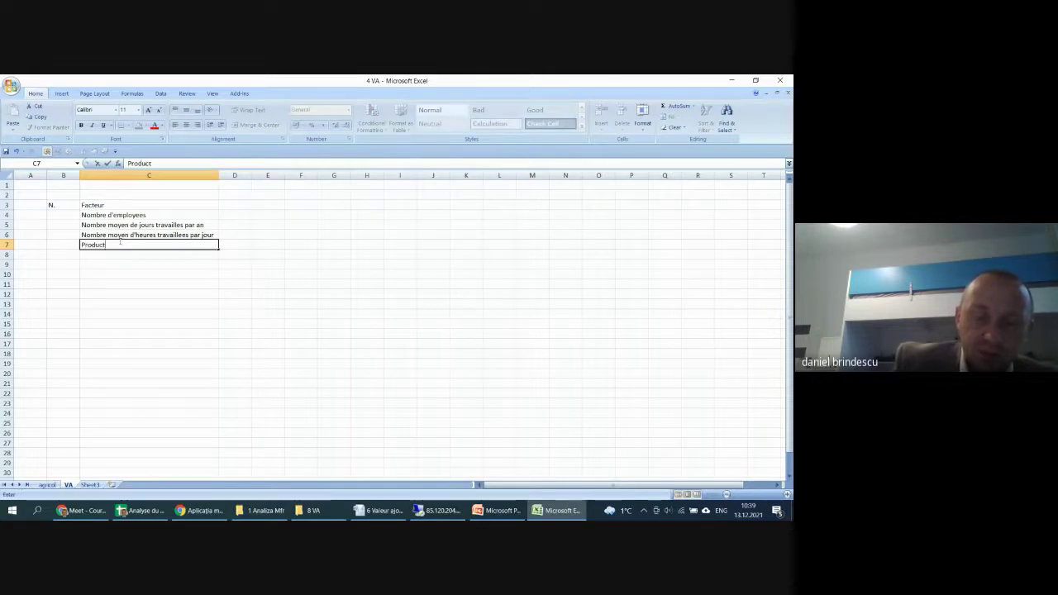
{"action": "type", "text": "ivite ho"}
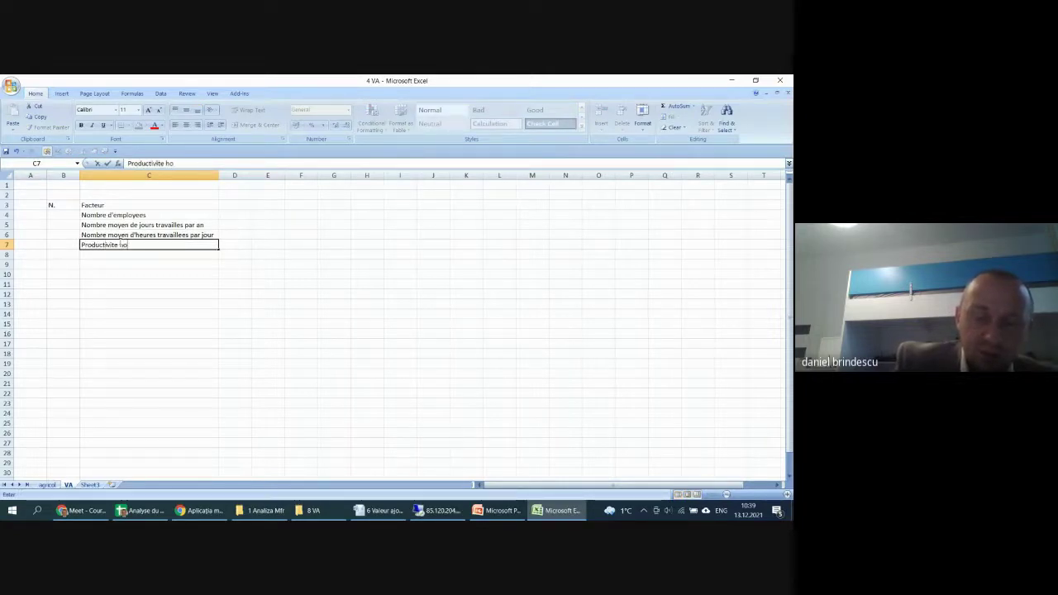
{"action": "type", "text": "raire"}
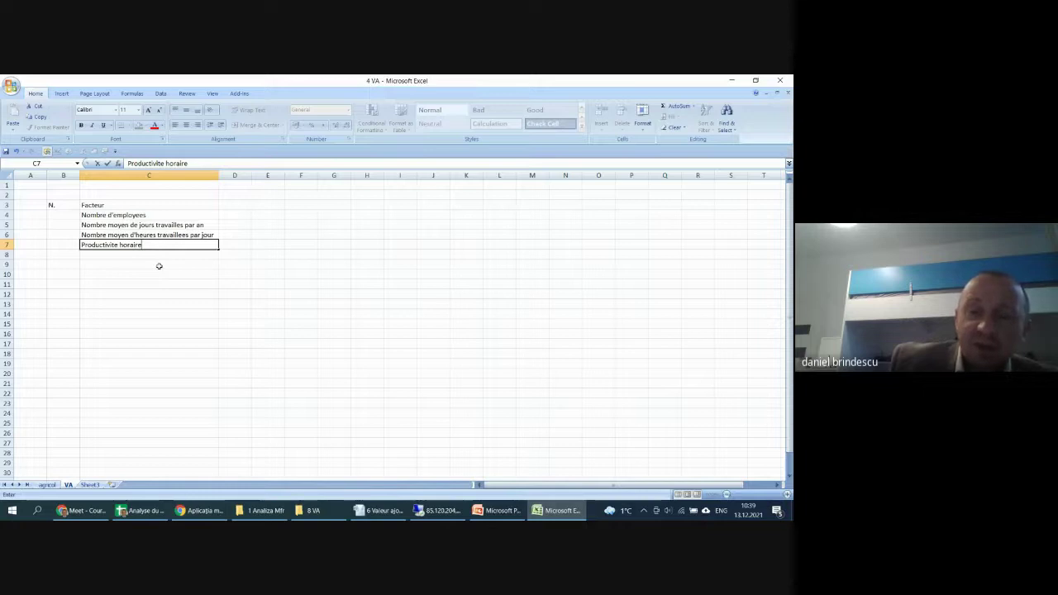
{"action": "left_click", "coordinate": [252, 282]}
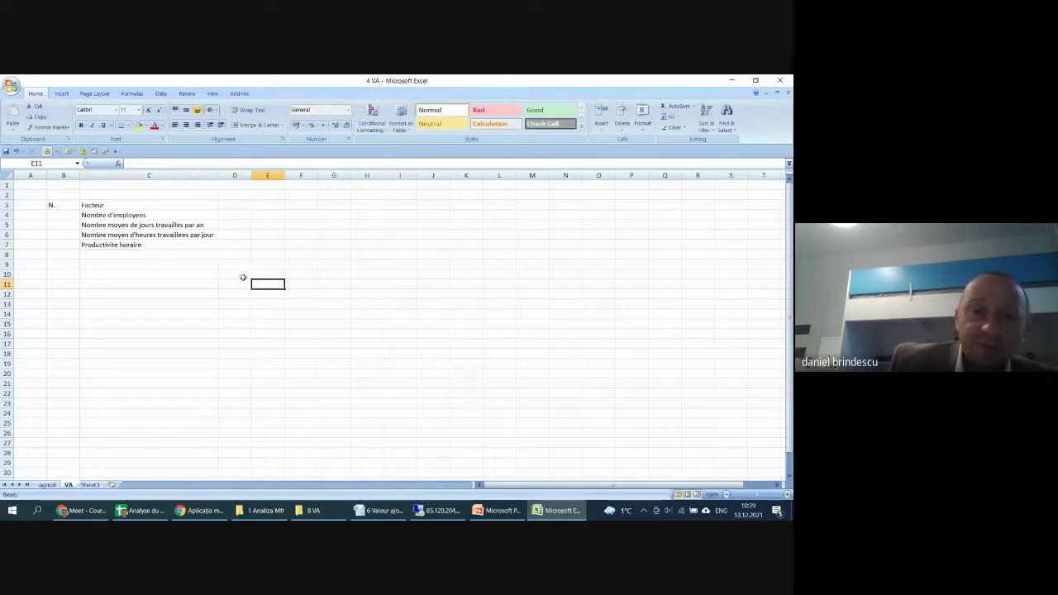
- Enter the header Valeurs 0 in D3 and extend it as a series to Valeurs 1 in E3
{"action": "left_click", "coordinate": [234, 205]}
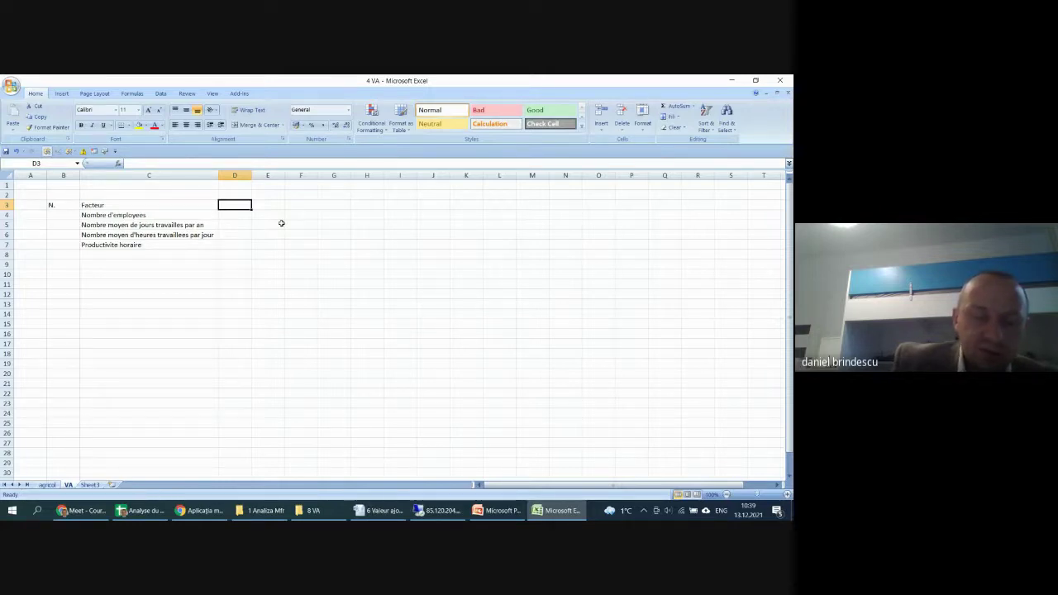
{"action": "type", "text": "Valeurs 0"}
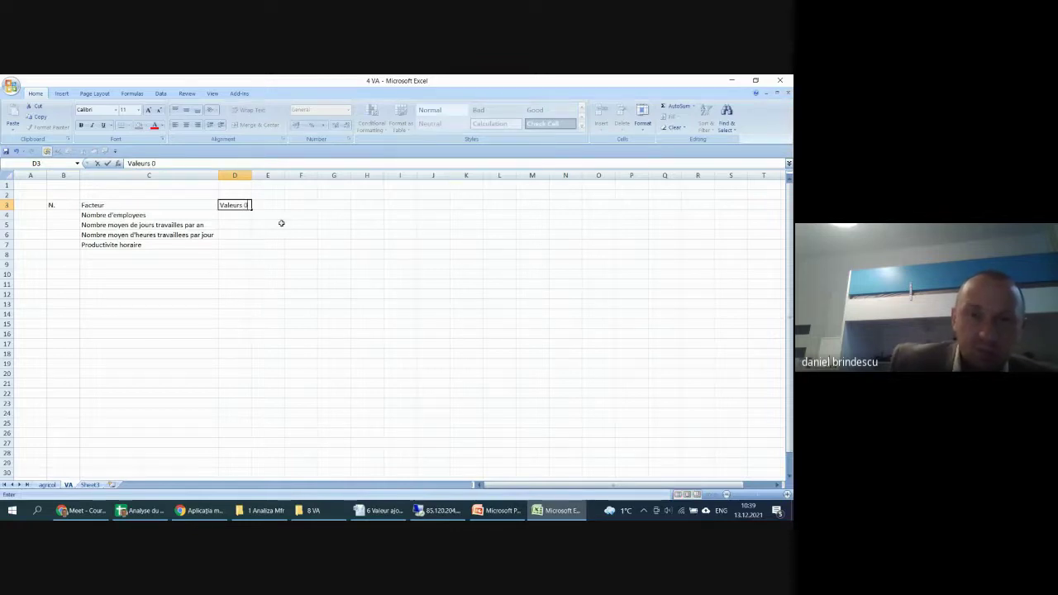
{"action": "key", "text": "Tab"}
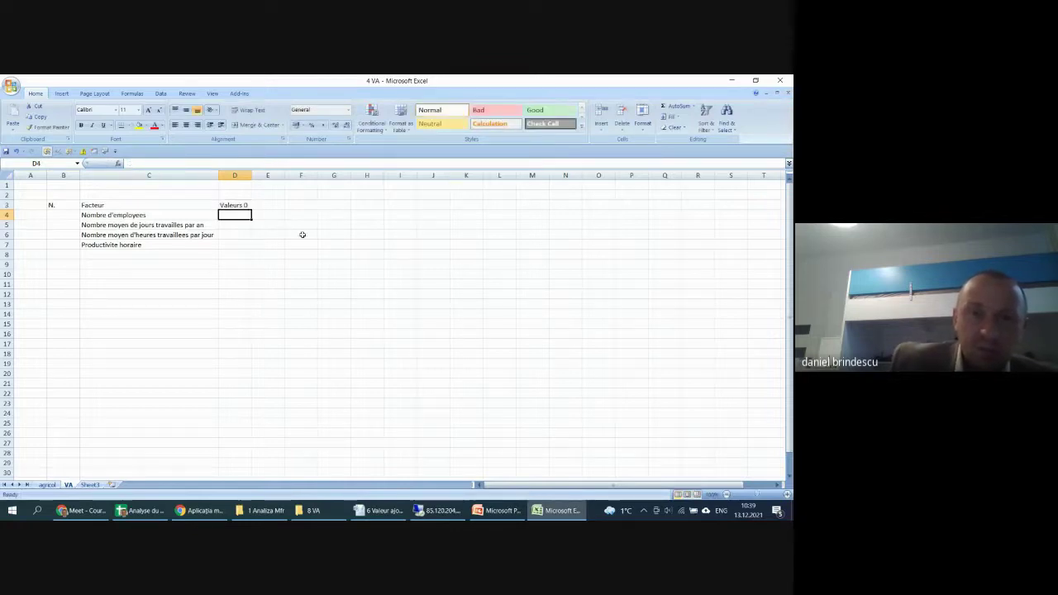
{"action": "left_click", "coordinate": [244, 204]}
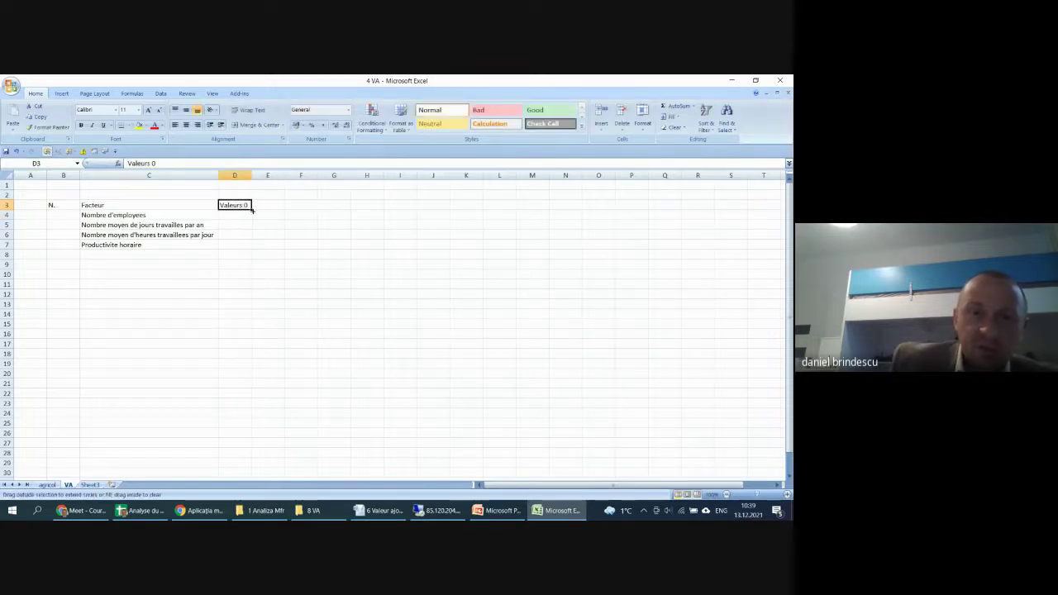
{"action": "left_click_drag", "start_coordinate": [251, 209], "coordinate": [281, 208]}
{"action": "left_click", "coordinate": [302, 246]}
- Number the first two factors 1 and 2 in B4:B5 and centre the contents of column B
{"action": "left_click", "coordinate": [68, 216]}
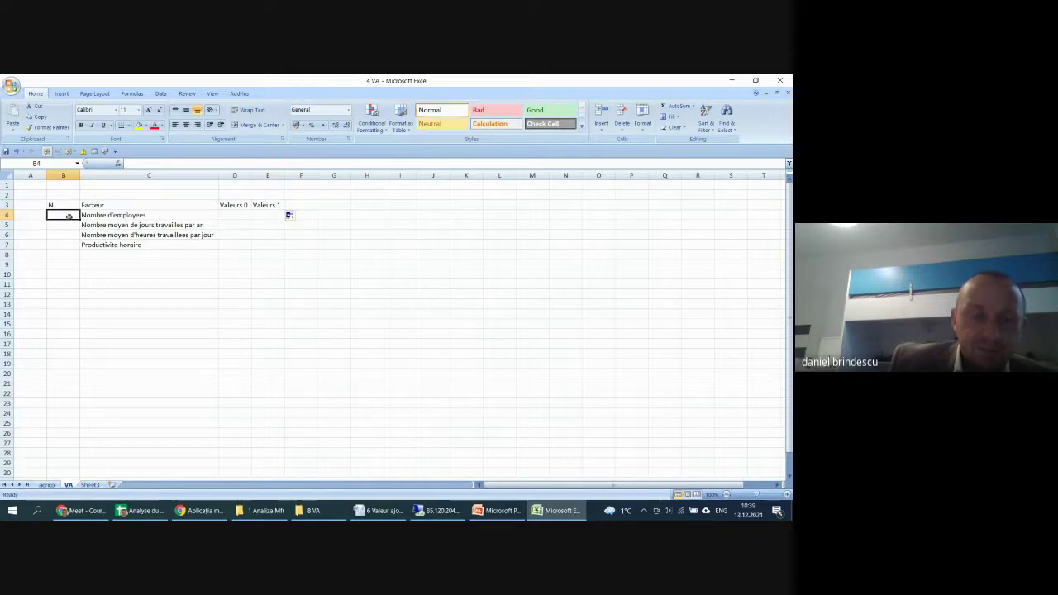
{"action": "type", "text": "1"}
{"action": "key", "text": "Return"}
{"action": "type", "text": "2"}
{"action": "key", "text": "Return"}
{"action": "left_click", "coordinate": [63, 175]}
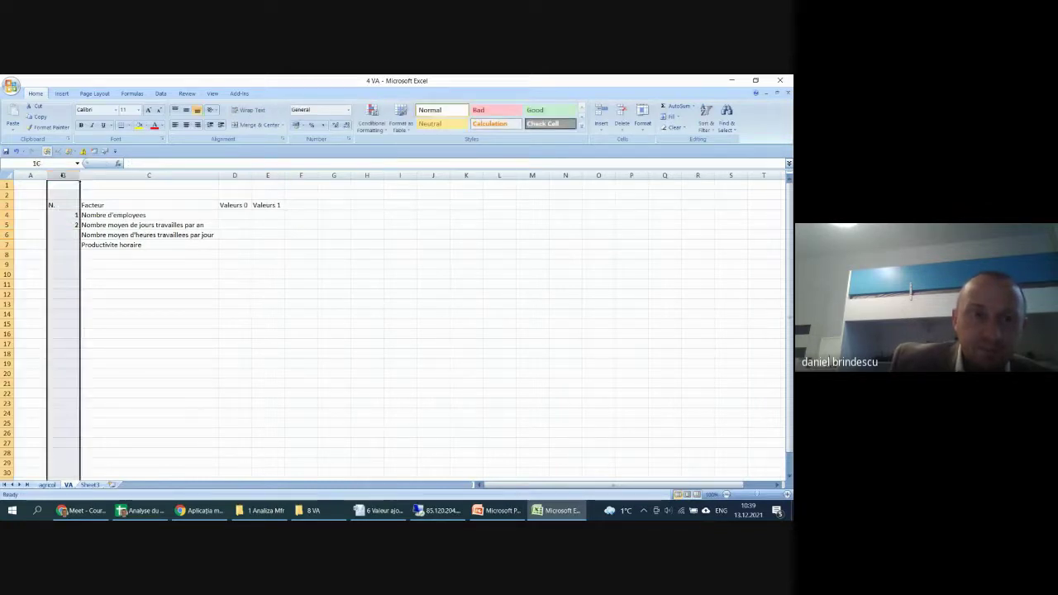
{"action": "left_click", "coordinate": [186, 125]}
{"action": "left_click", "coordinate": [148, 305]}
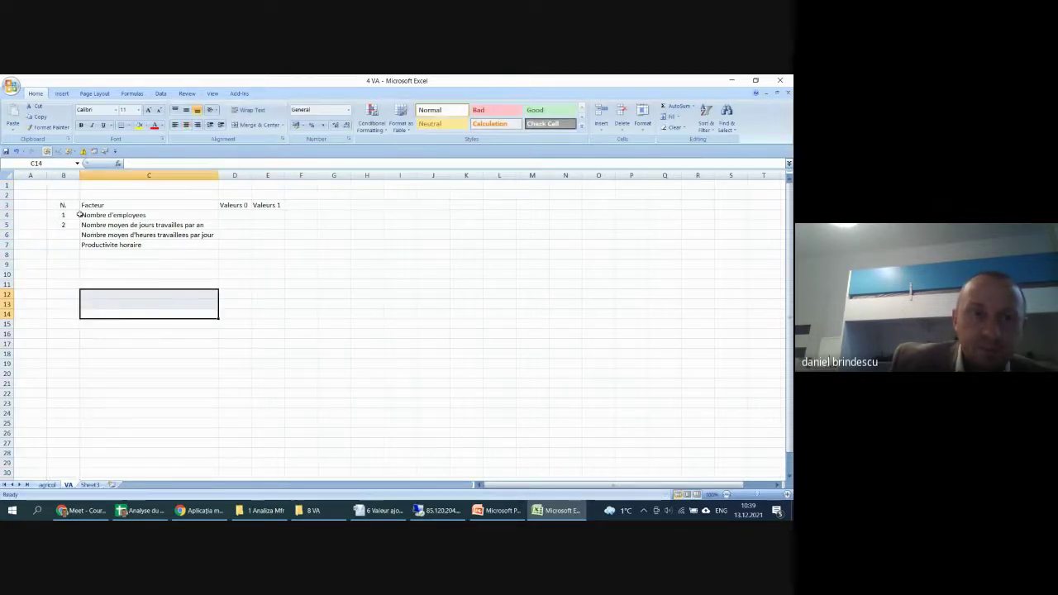
- Apply all borders to the table B3:E7 and extend the numbering in column B down to 4 in B7
{"action": "left_click_drag", "start_coordinate": [63, 205], "coordinate": [258, 246]}
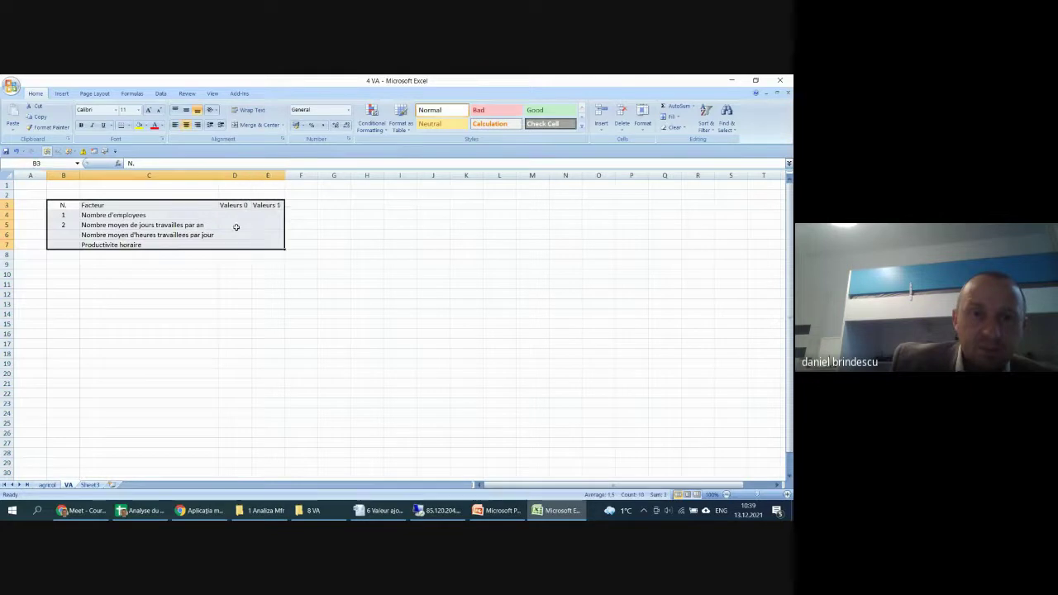
{"action": "left_click", "coordinate": [127, 124]}
{"action": "left_click", "coordinate": [128, 205]}
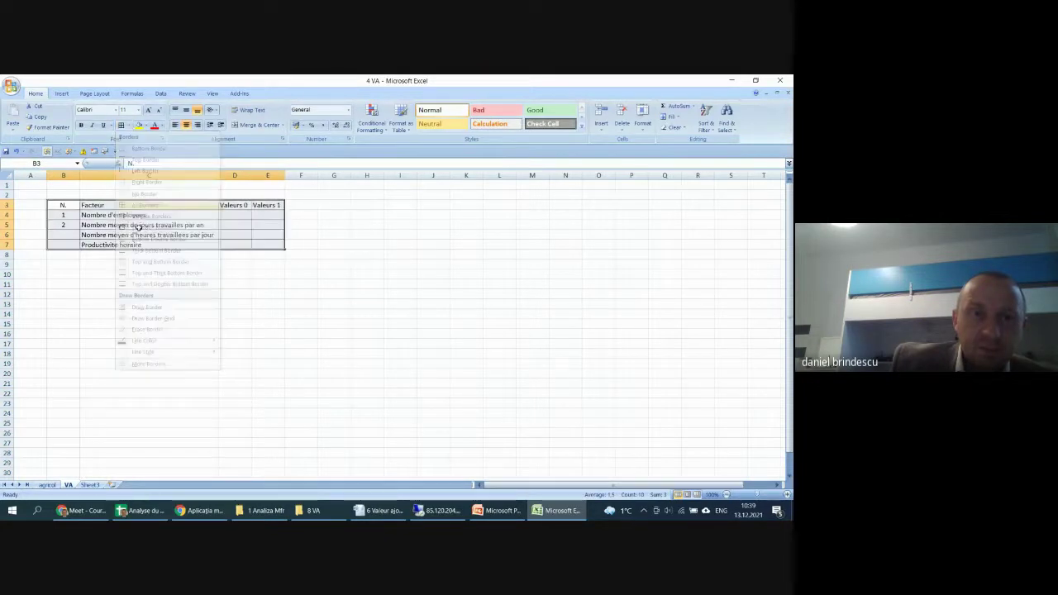
{"action": "left_click", "coordinate": [149, 284]}
{"action": "left_click_drag", "start_coordinate": [61, 216], "coordinate": [83, 248]}
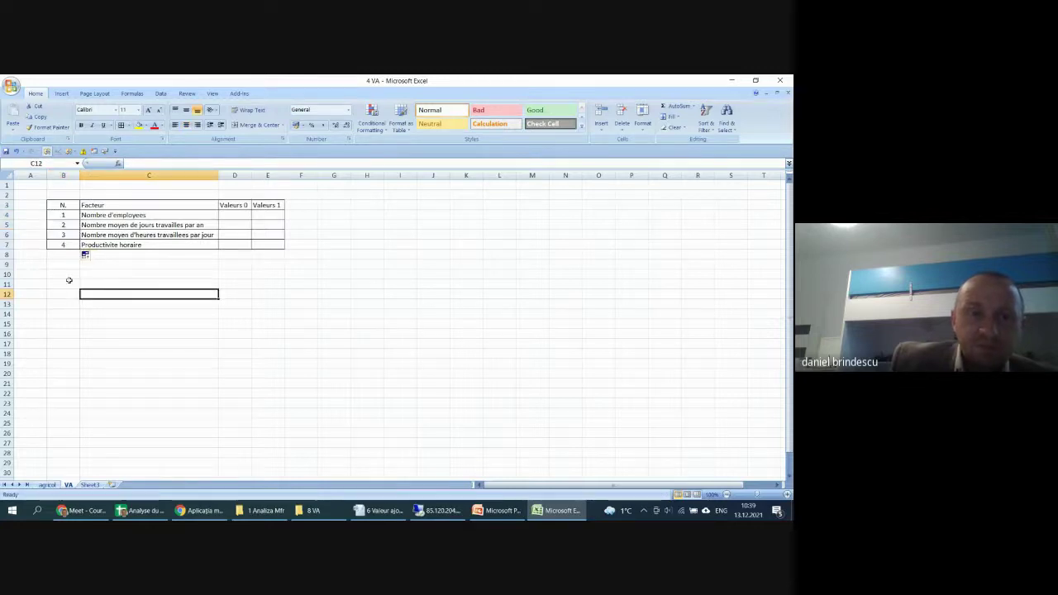
- Enter the number 1 in B10 and the label Valeur ajoutee 0 in C10
{"action": "left_click", "coordinate": [50, 275]}
{"action": "type", "text": "1"}
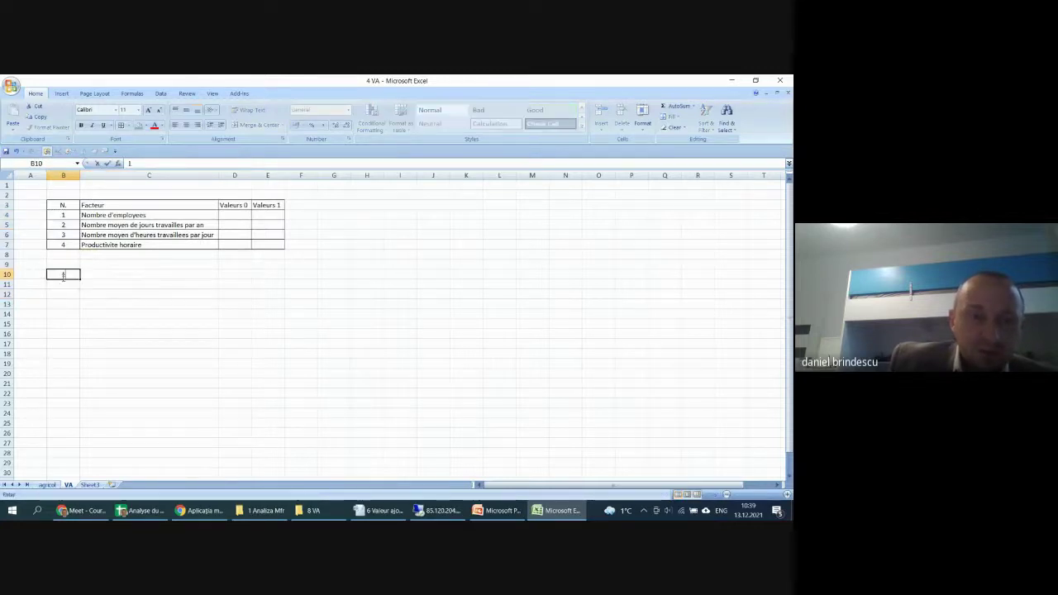
{"action": "key", "text": "Return"}
{"action": "left_click", "coordinate": [91, 273]}
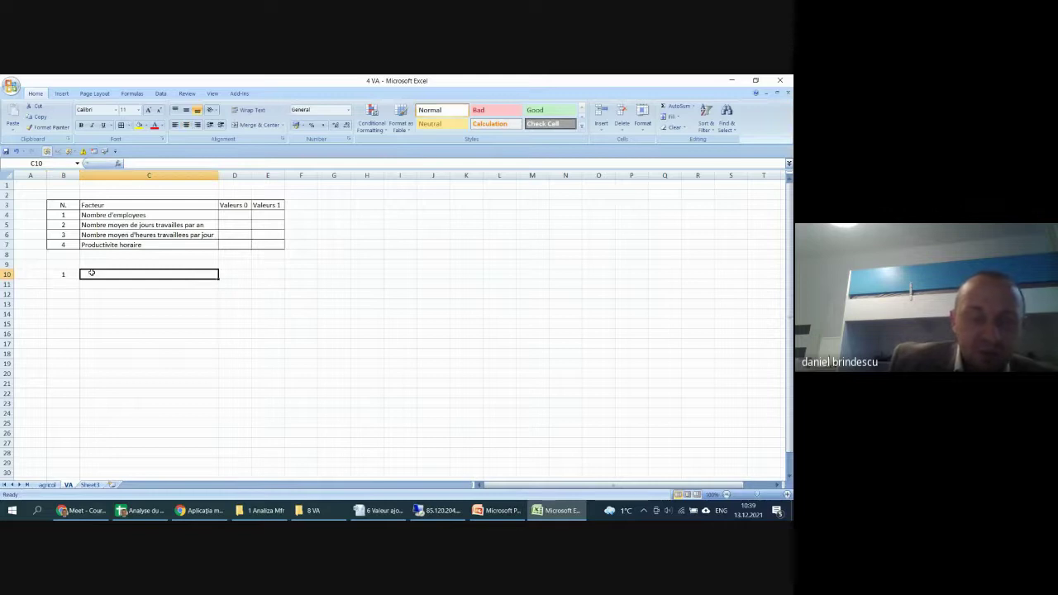
{"action": "type", "text": "Va"}
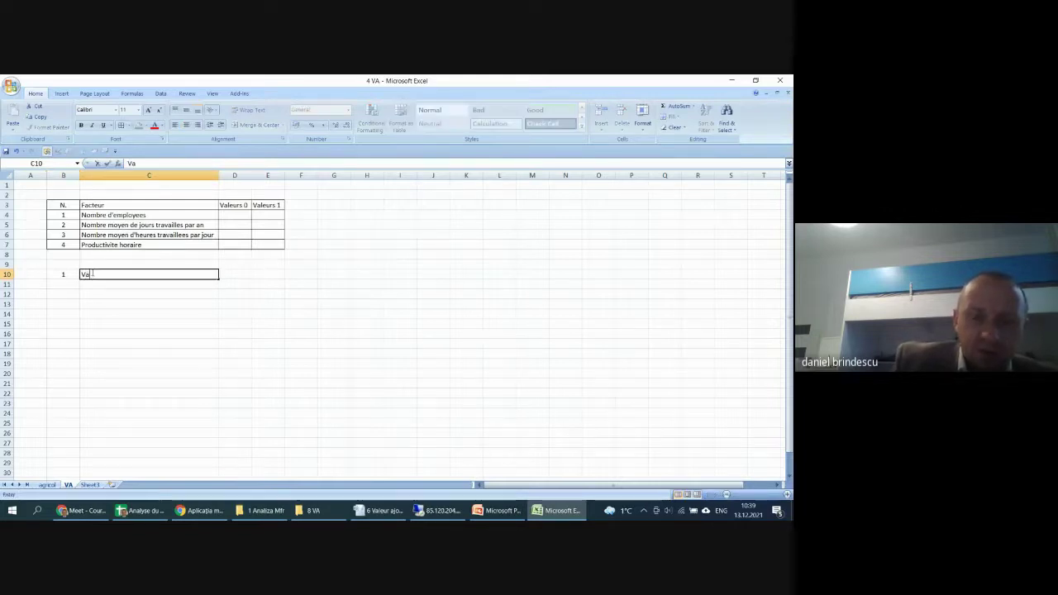
{"action": "type", "text": "leur ajo"}
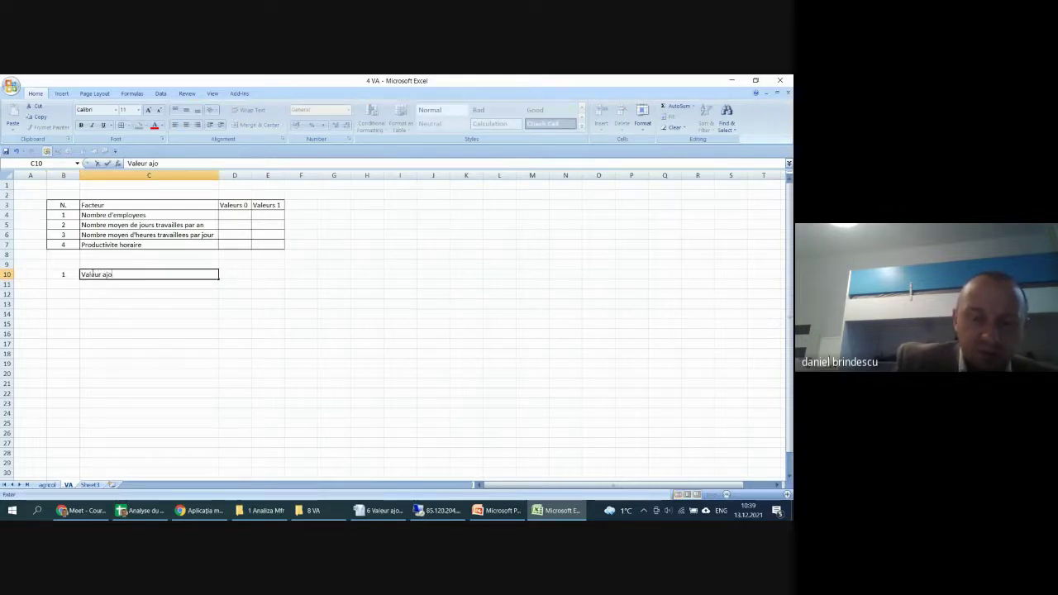
{"action": "type", "text": "utee"}
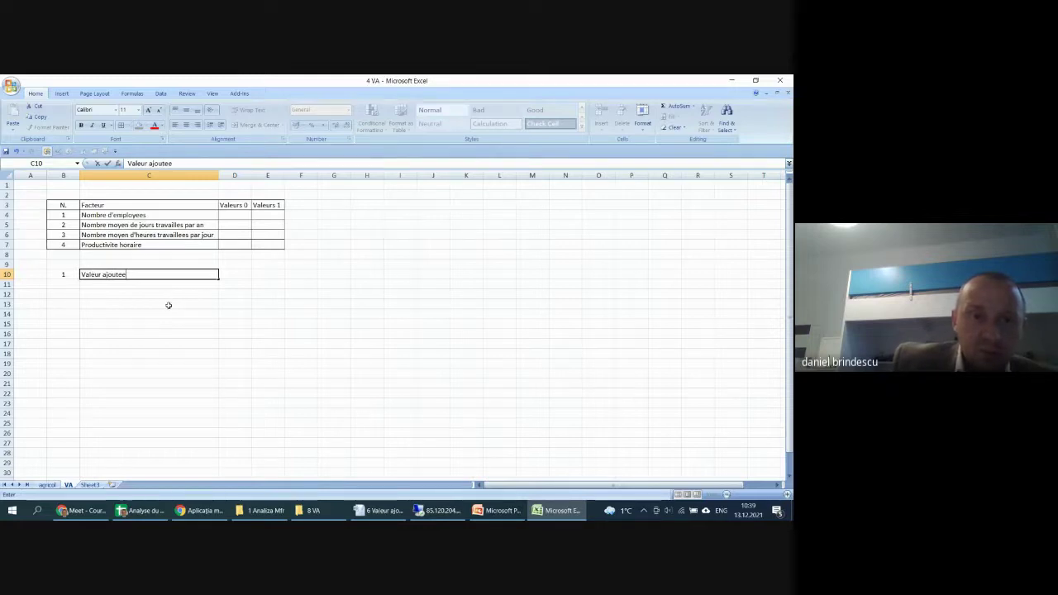
{"action": "type", "text": " 0"}
{"action": "key", "text": "ctrl+Return"}
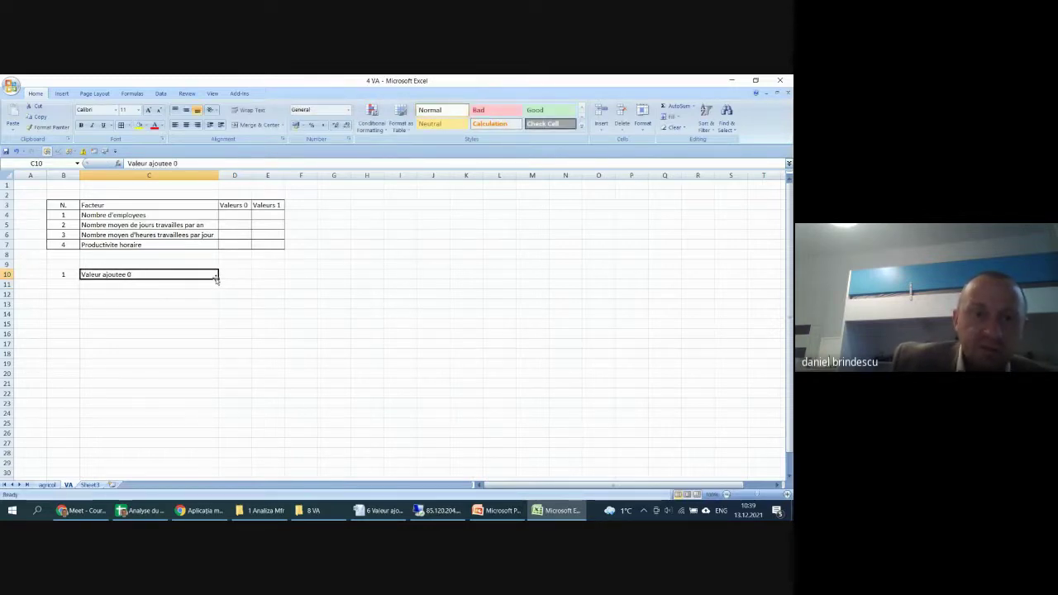
{"action": "left_click_drag", "start_coordinate": [218, 279], "coordinate": [220, 290]}
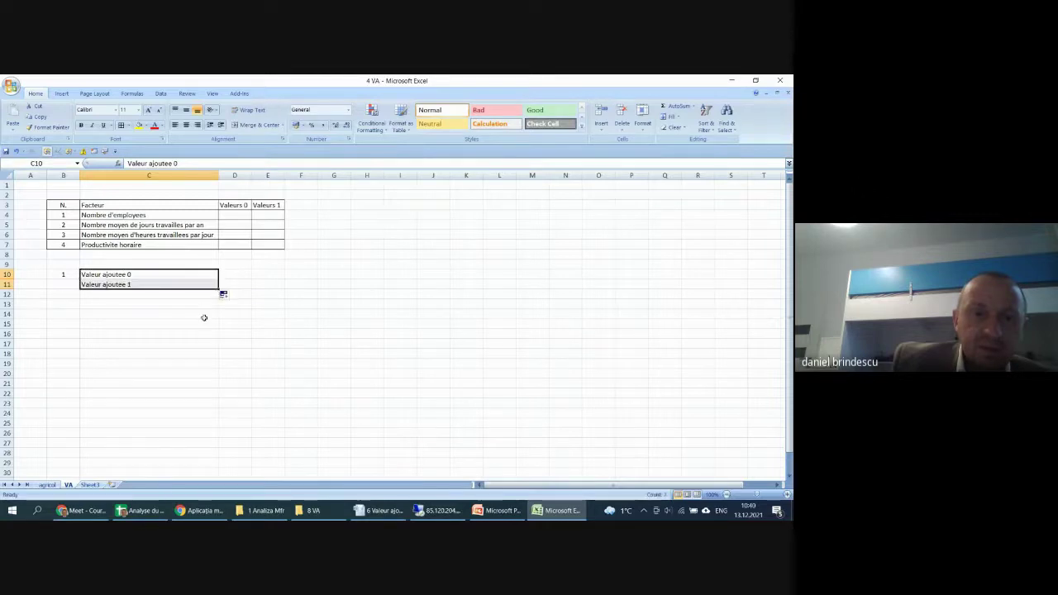
{"action": "left_click", "coordinate": [203, 317]}
{"action": "left_click", "coordinate": [234, 276]}
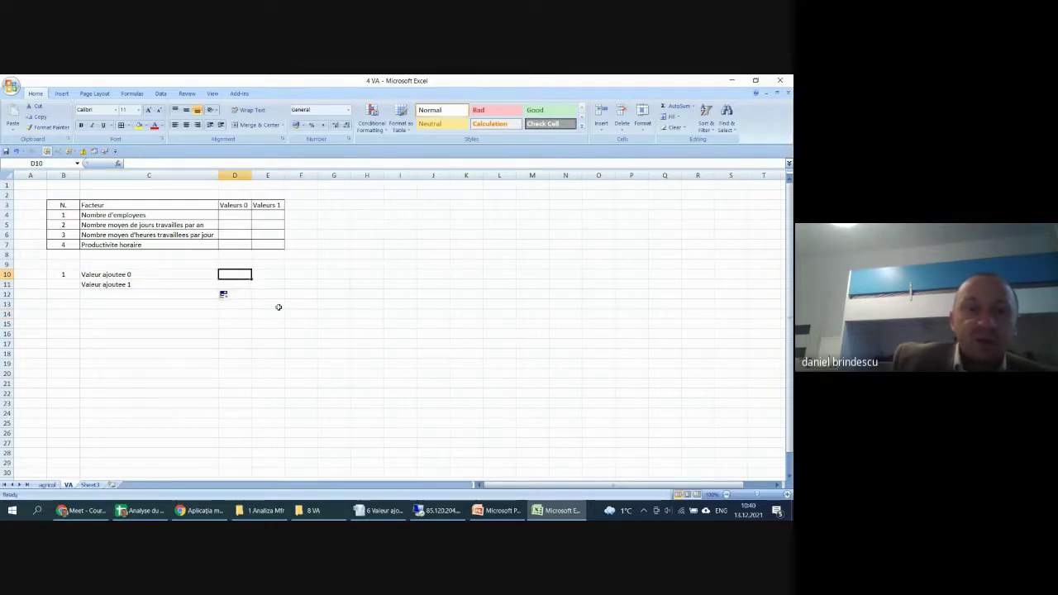
{"action": "left_click", "coordinate": [126, 284]}
{"action": "key", "text": "Delete"}
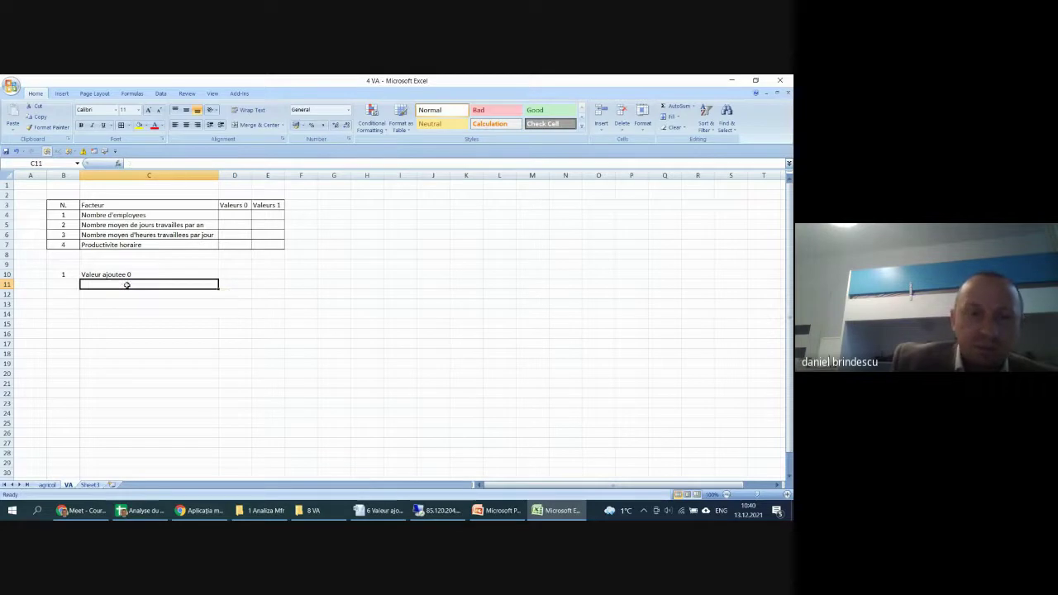
- Shorten the label in C10 to Valeur ajoutee
{"action": "left_click", "coordinate": [132, 275]}
{"action": "double_click", "coordinate": [132, 275]}
{"action": "key", "text": "BackSpace"}
{"action": "key", "text": "BackSpace"}
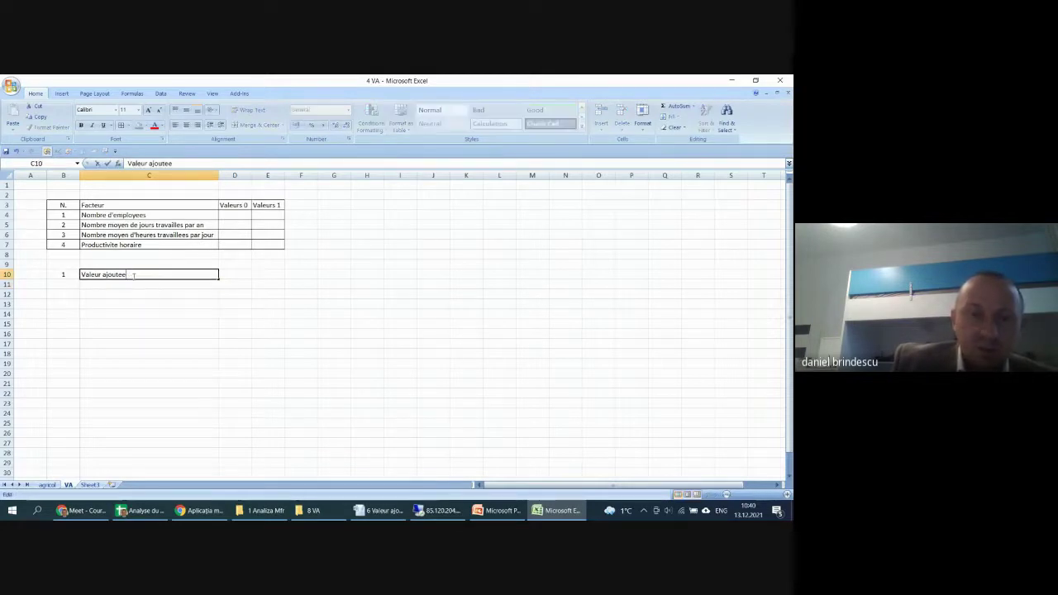
{"action": "left_click", "coordinate": [241, 277]}
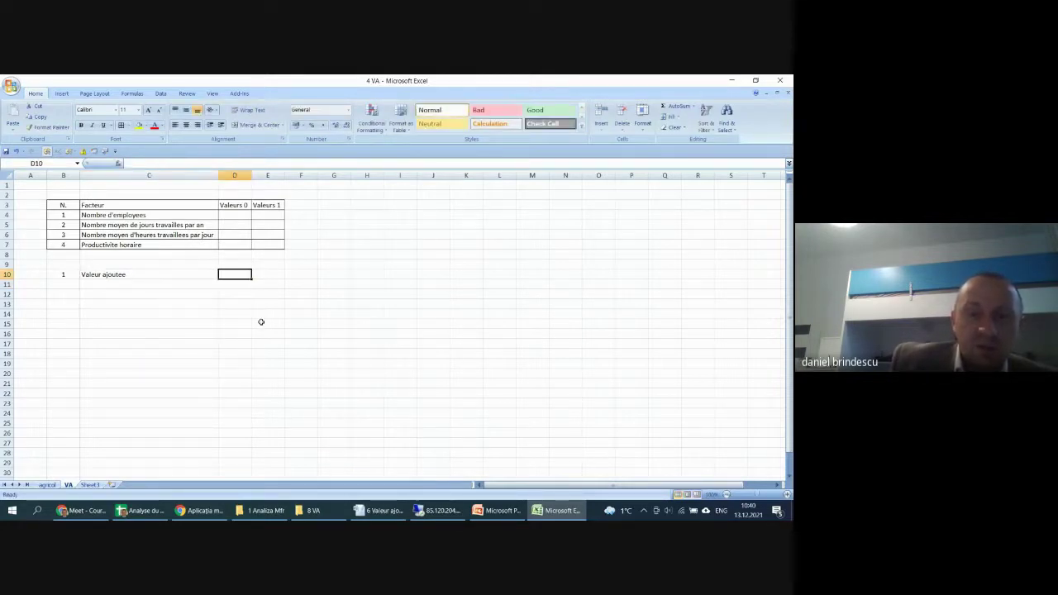
{"action": "type", "text": "="}
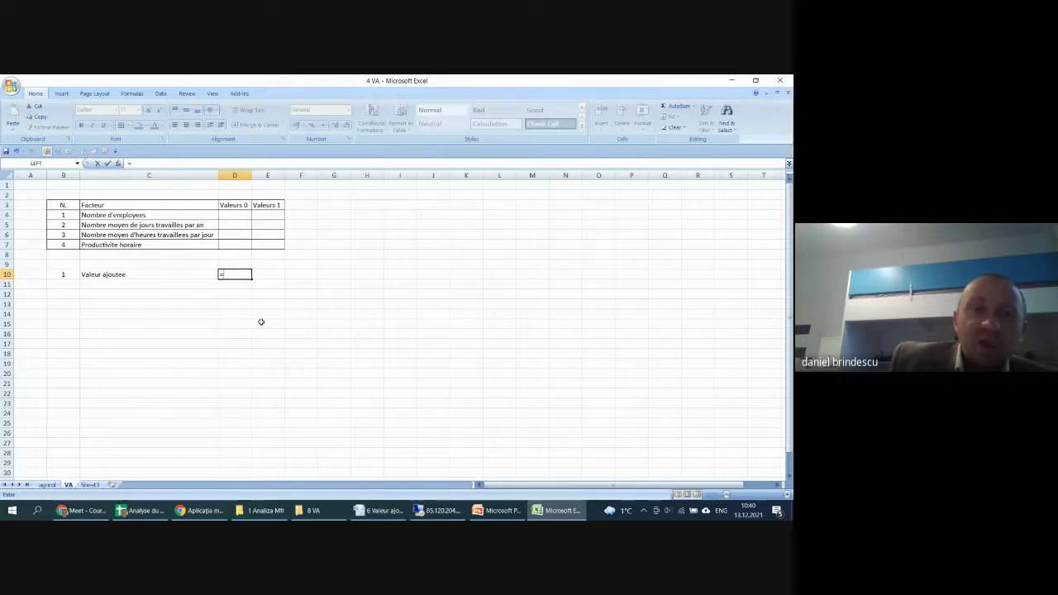
{"action": "key", "text": "Escape"}
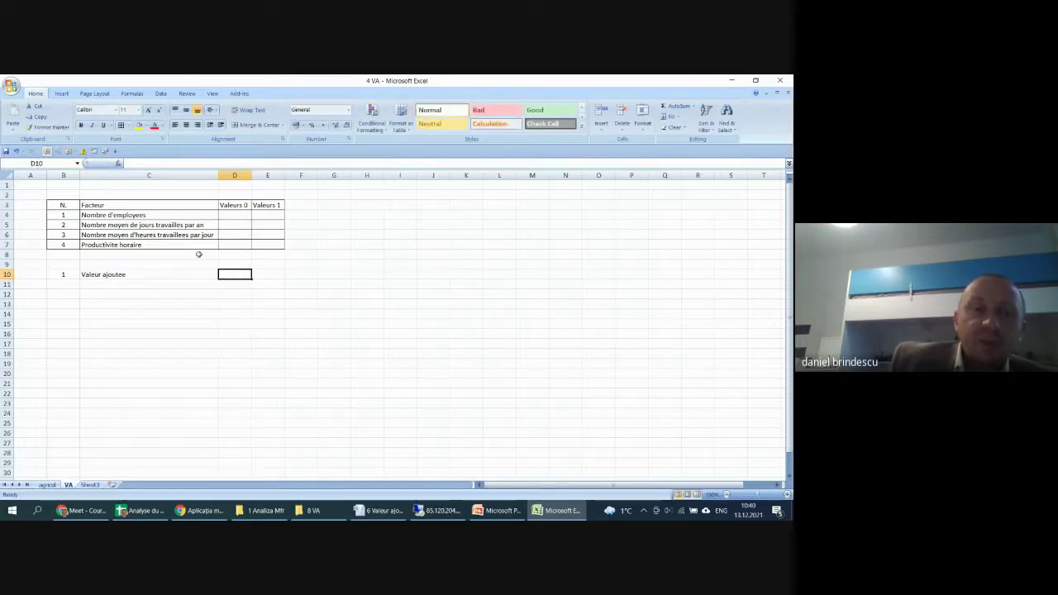
{"action": "left_click", "coordinate": [141, 248]}
{"action": "left_click", "coordinate": [234, 245]}
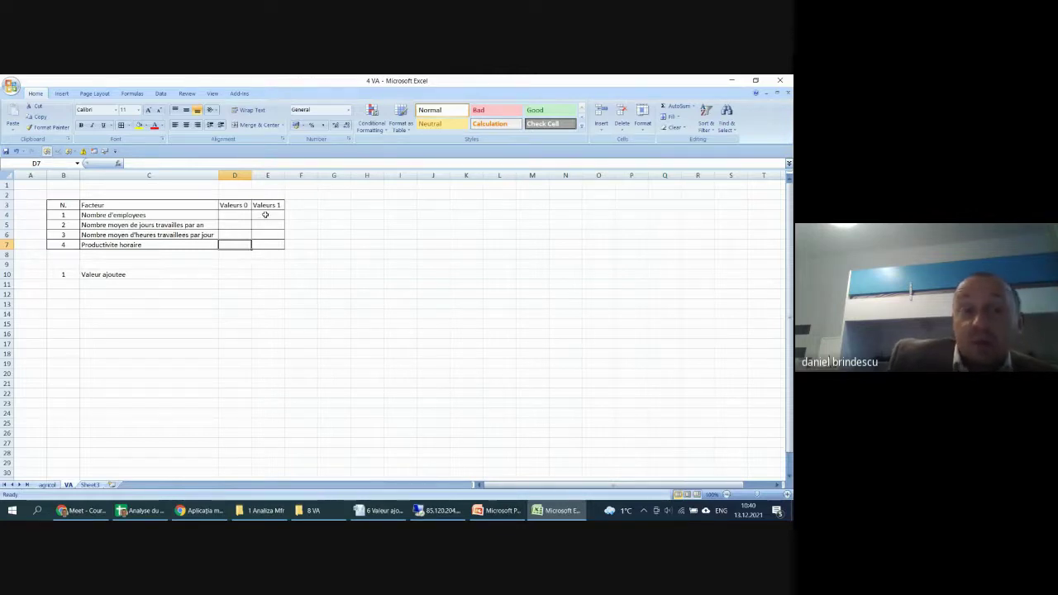
{"action": "left_click", "coordinate": [235, 216]}
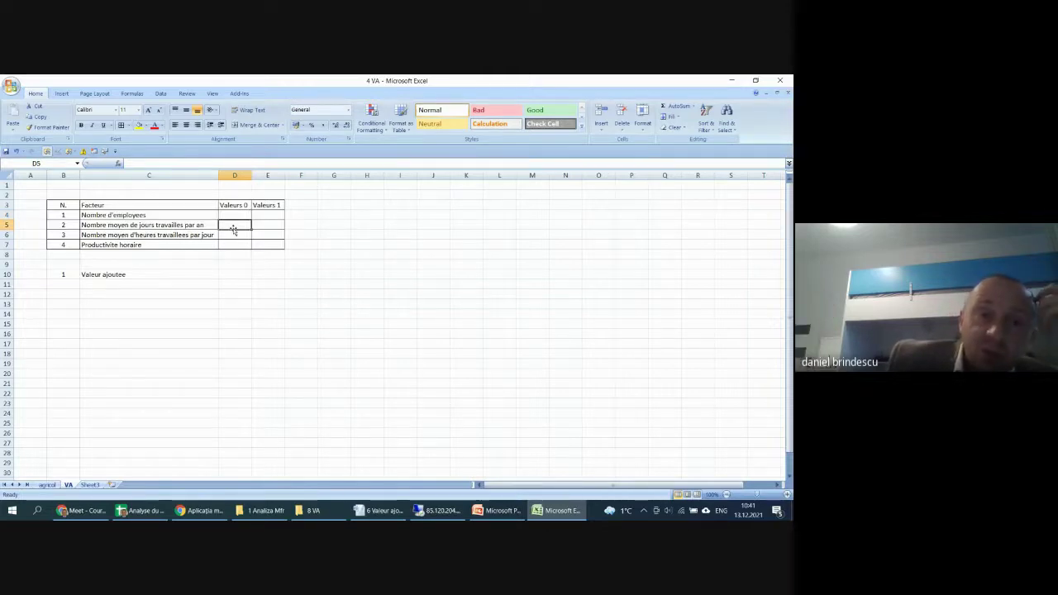
{"action": "left_click_drag", "start_coordinate": [223, 214], "coordinate": [225, 234]}
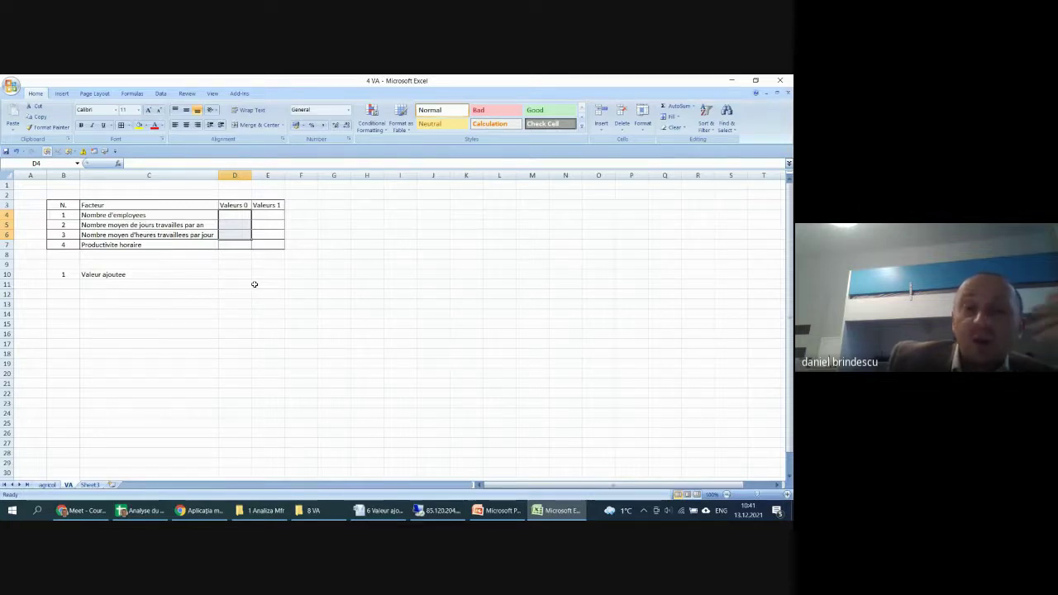
- Calculate the value added in D10 as the product of the four Valeurs 0 factors with =D4*D5*D6*D7
{"action": "left_click", "coordinate": [225, 274]}
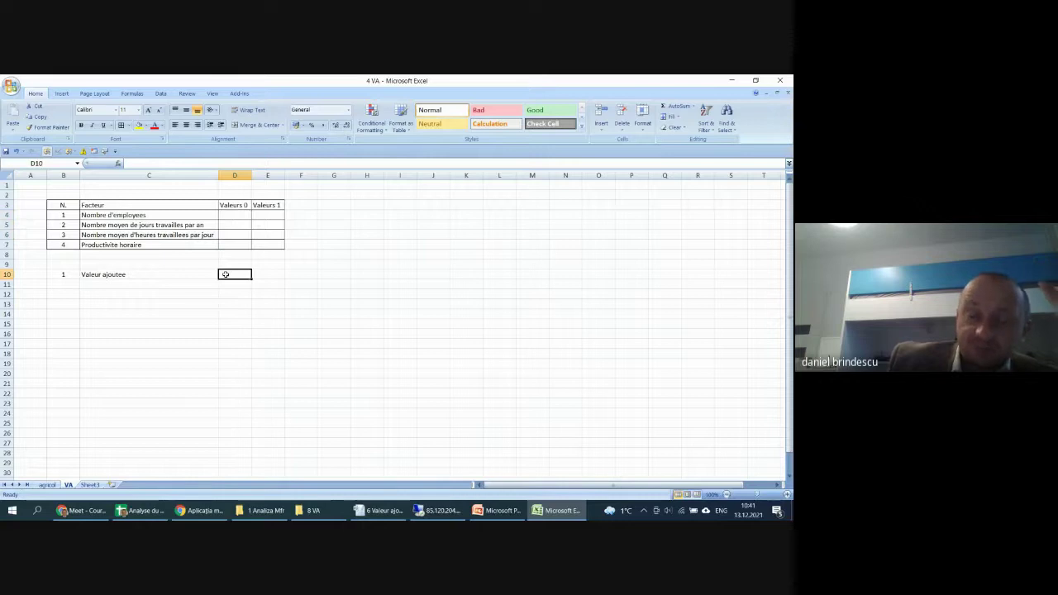
{"action": "type", "text": "="}
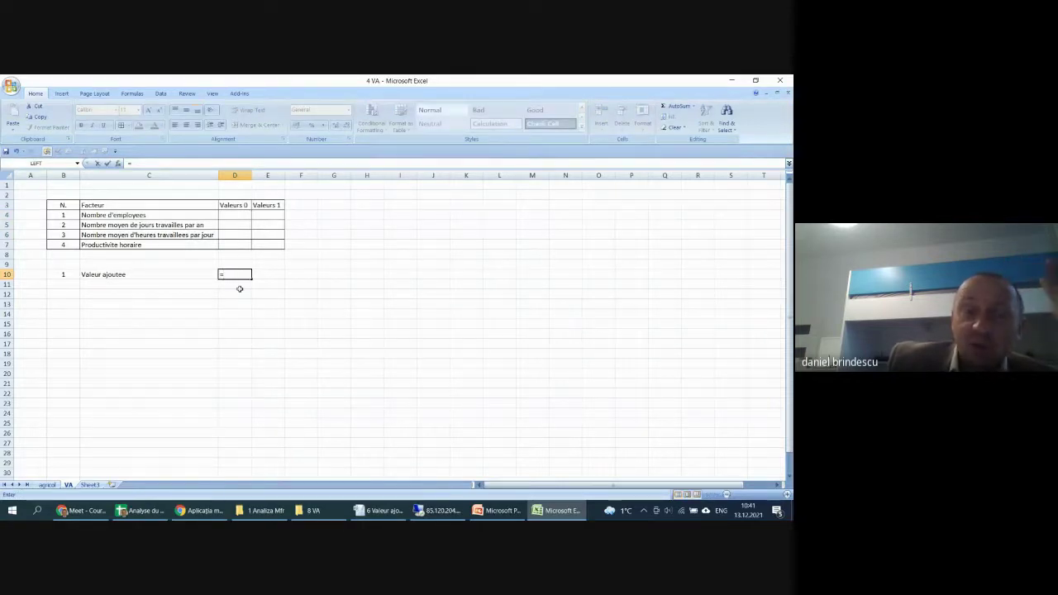
{"action": "type", "text": "="}
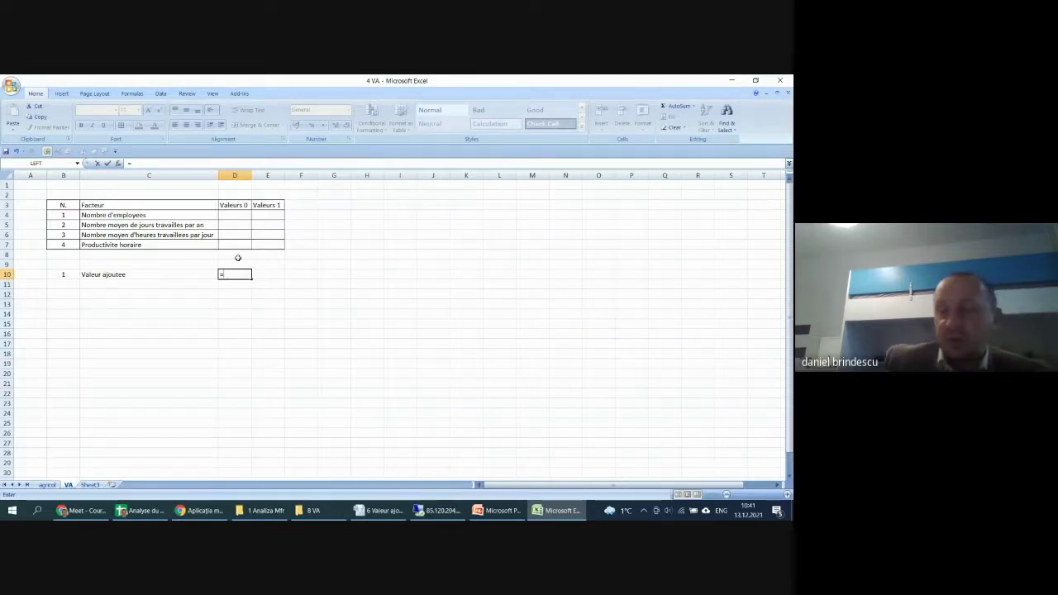
{"action": "left_click", "coordinate": [235, 216]}
{"action": "type", "text": "*"}
{"action": "left_click", "coordinate": [234, 224]}
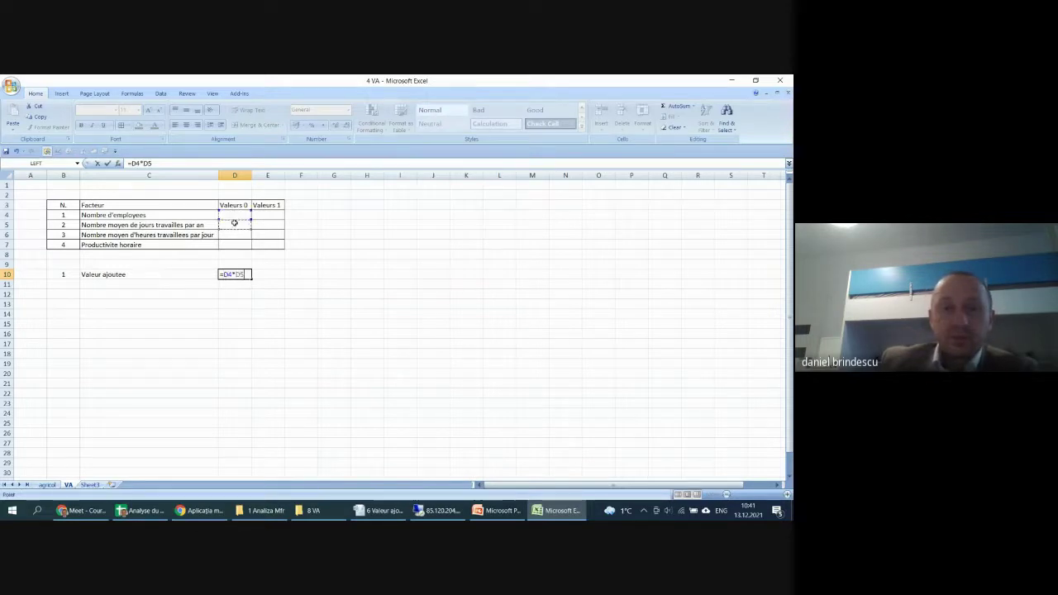
{"action": "type", "text": "*"}
{"action": "left_click", "coordinate": [234, 233]}
{"action": "type", "text": "*"}
{"action": "left_click", "coordinate": [234, 245]}
{"action": "key", "text": "Return"}
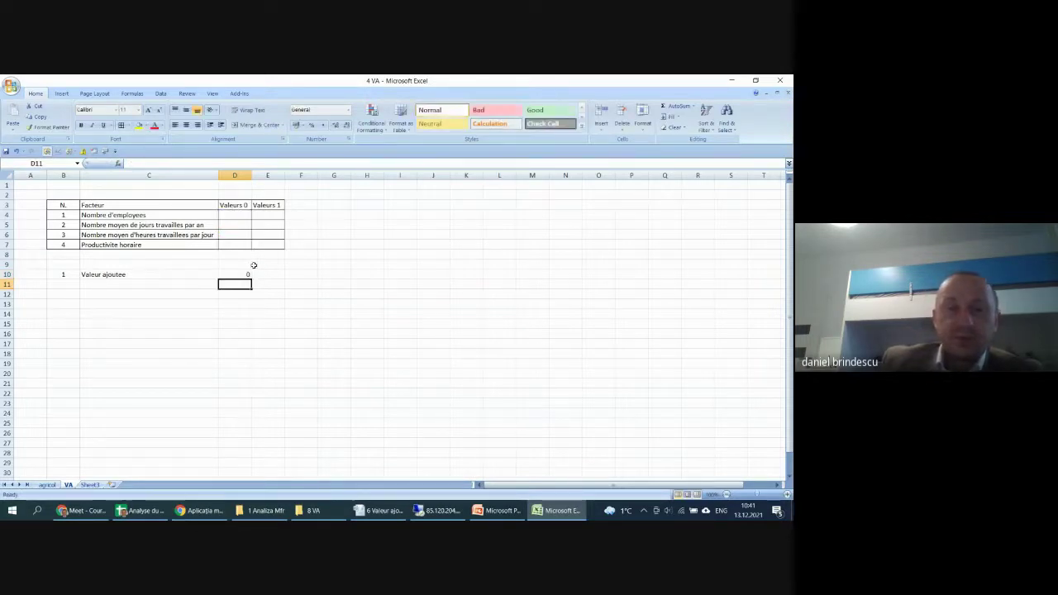
- Copy the value added formula from D10 across to E10
{"action": "left_click", "coordinate": [246, 275]}
{"action": "left_click_drag", "start_coordinate": [252, 279], "coordinate": [289, 284]}
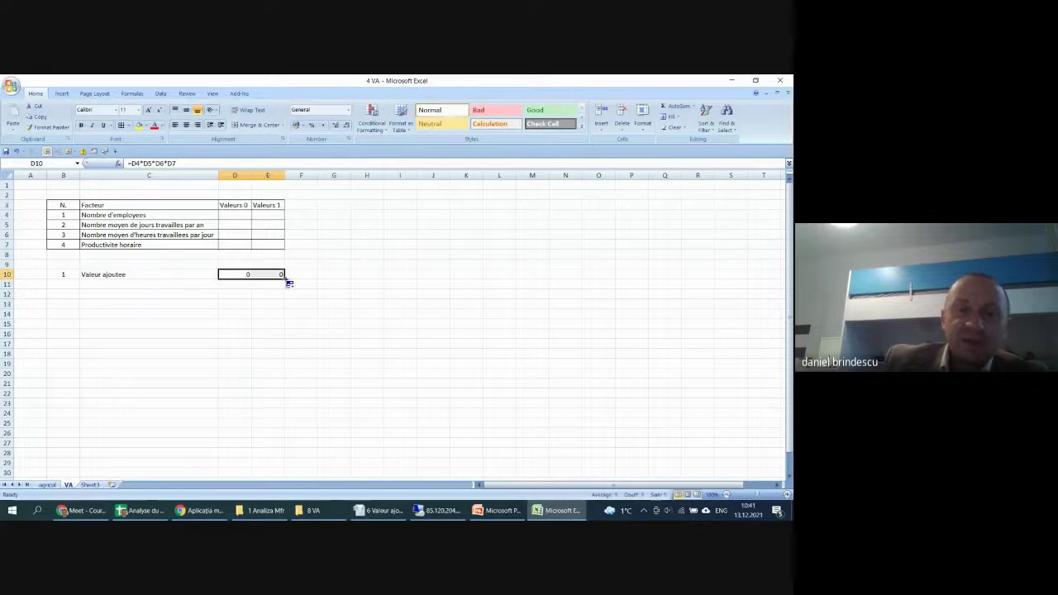
{"action": "left_click", "coordinate": [367, 303]}
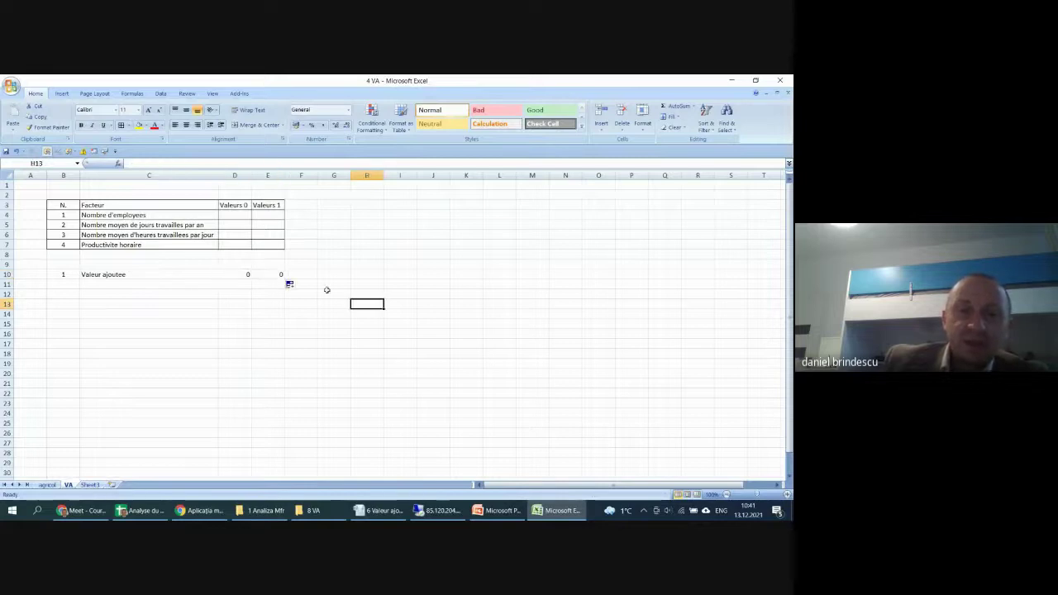
- Enter 20 as the Valeurs 0 number of employees in D4
{"action": "left_click", "coordinate": [237, 217]}
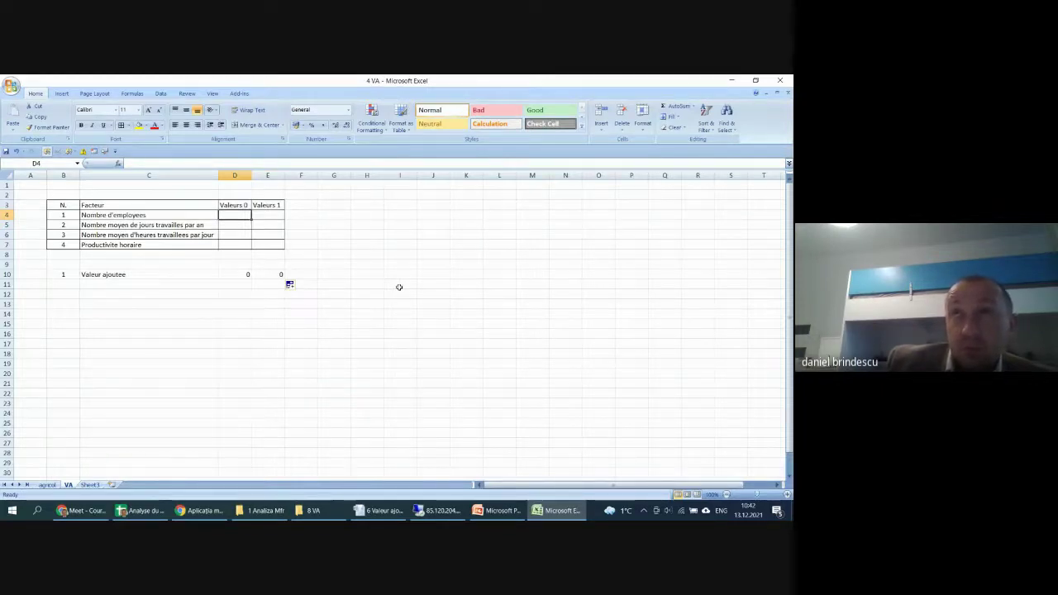
{"action": "type", "text": "20"}
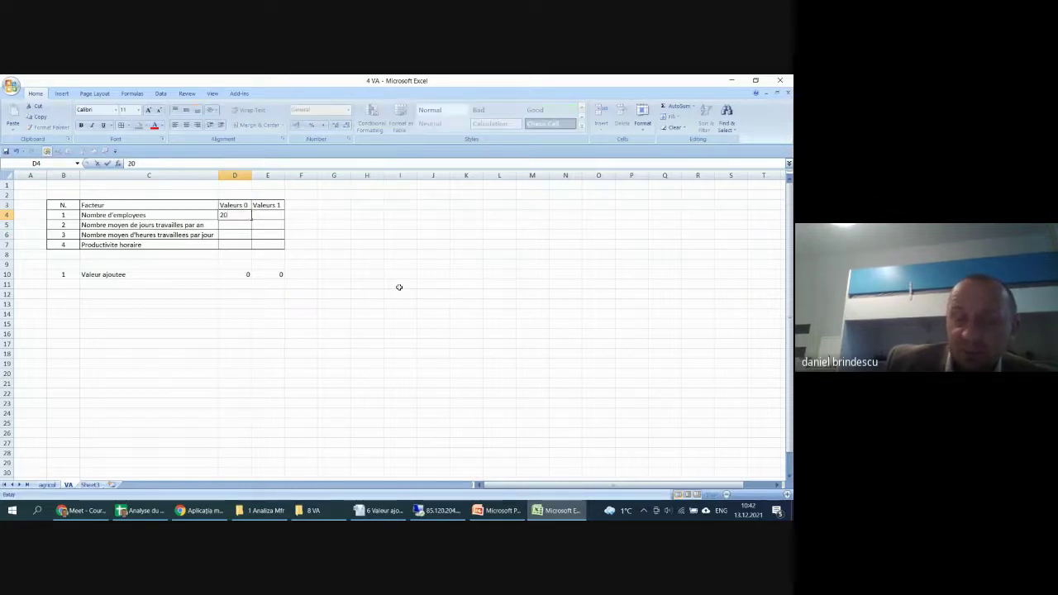
{"action": "key", "text": "Return"}
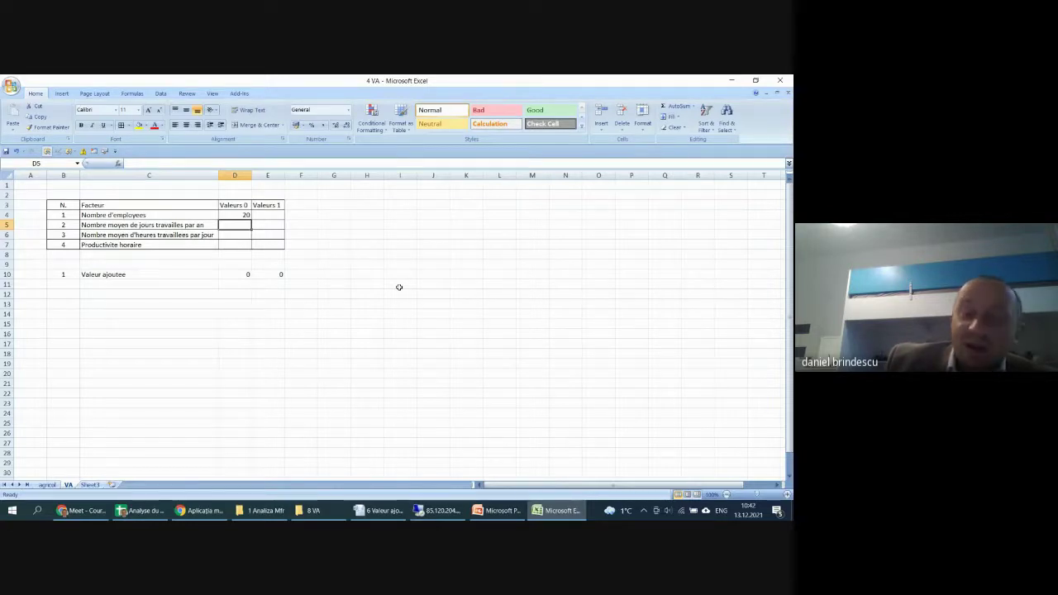
- Enter the formula =365-52*2-15-25 in D5 for the average days worked per year
{"action": "type", "text": "="}
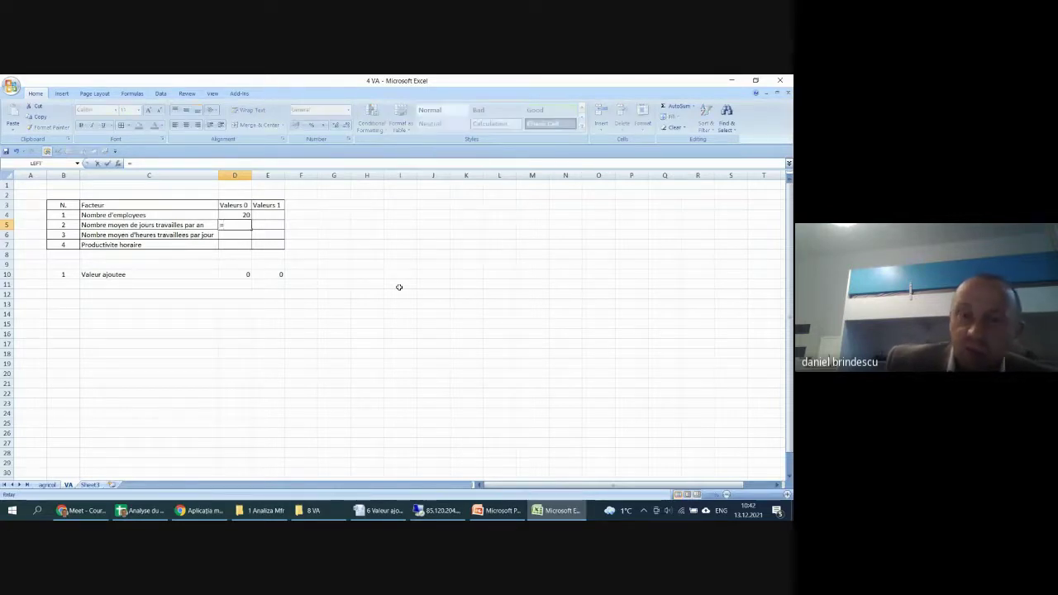
{"action": "type", "text": "365-52"}
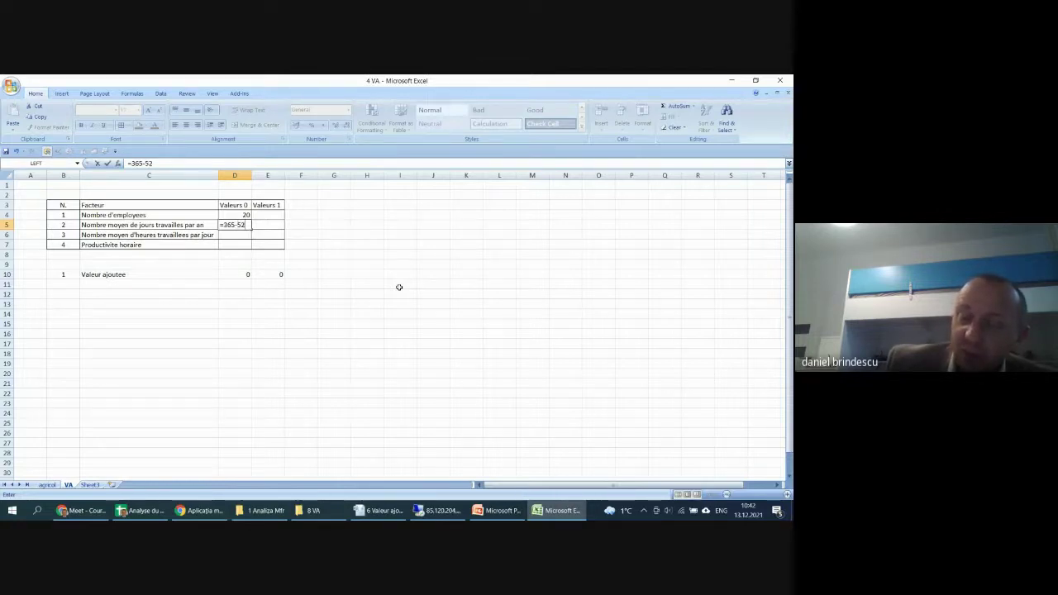
{"action": "type", "text": "*"}
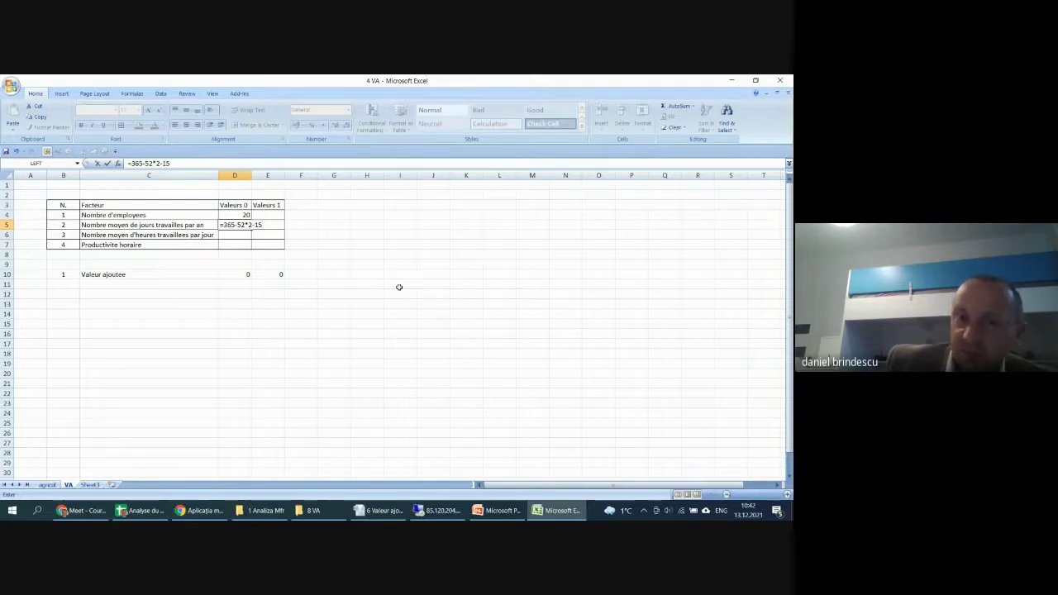
{"action": "type", "text": "-"}
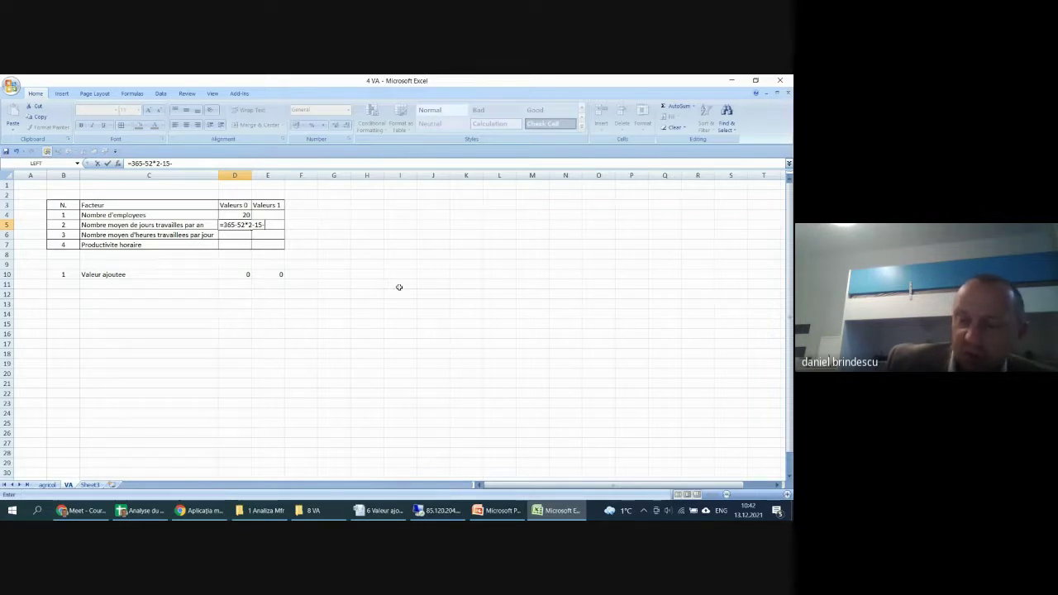
{"action": "type", "text": "25"}
{"action": "key", "text": "Return"}
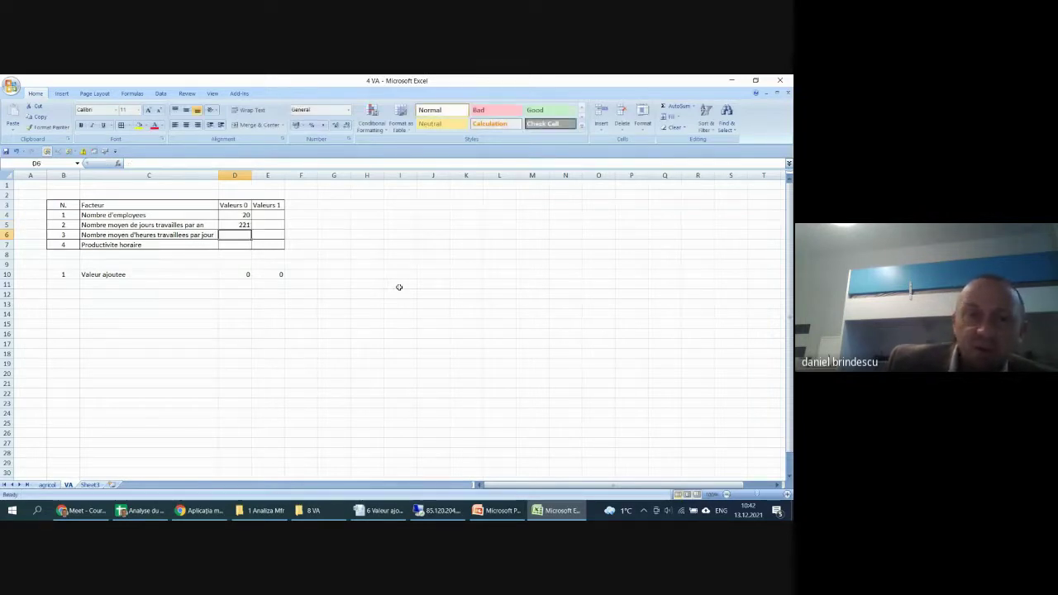
- Change the days-worked formula in D5 to =365-52*2-16-25
{"action": "left_click", "coordinate": [236, 224]}
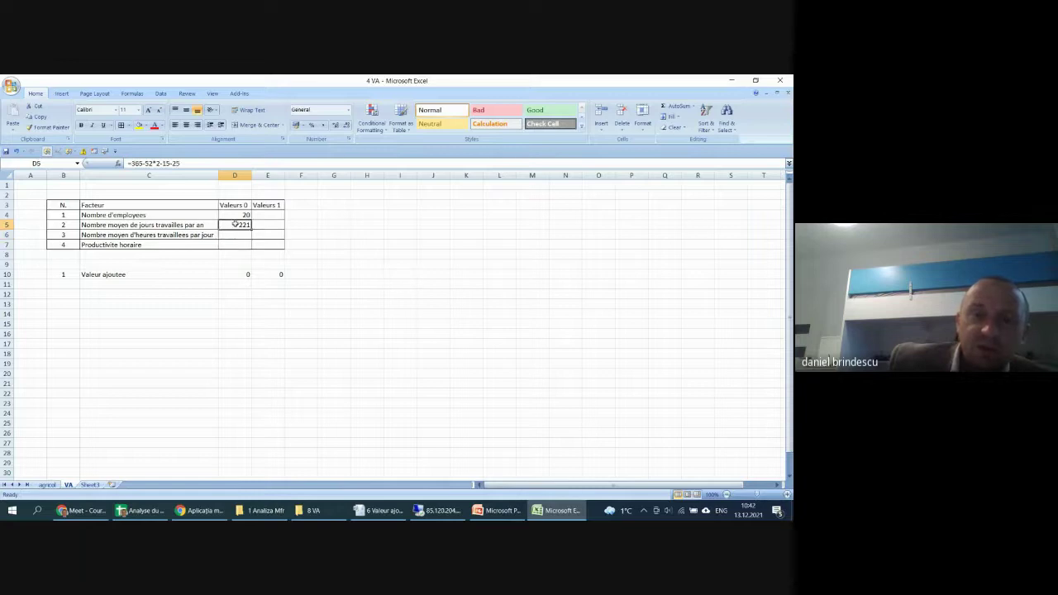
{"action": "double_click", "coordinate": [236, 224]}
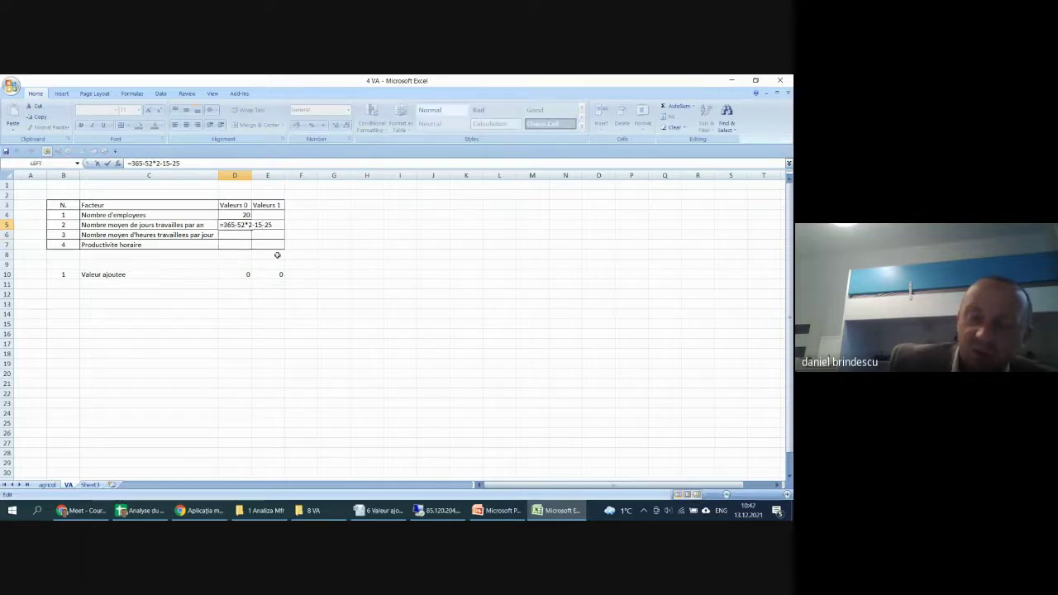
{"action": "key", "text": "BackSpace"}
{"action": "type", "text": "6"}
{"action": "key", "text": "Return"}
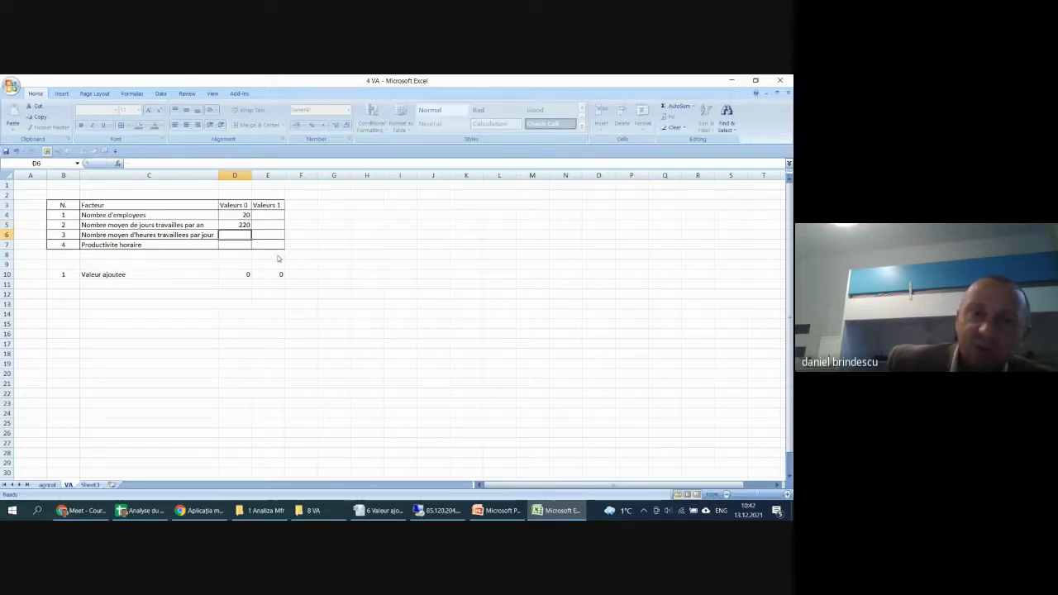
{"action": "left_click", "coordinate": [244, 224]}
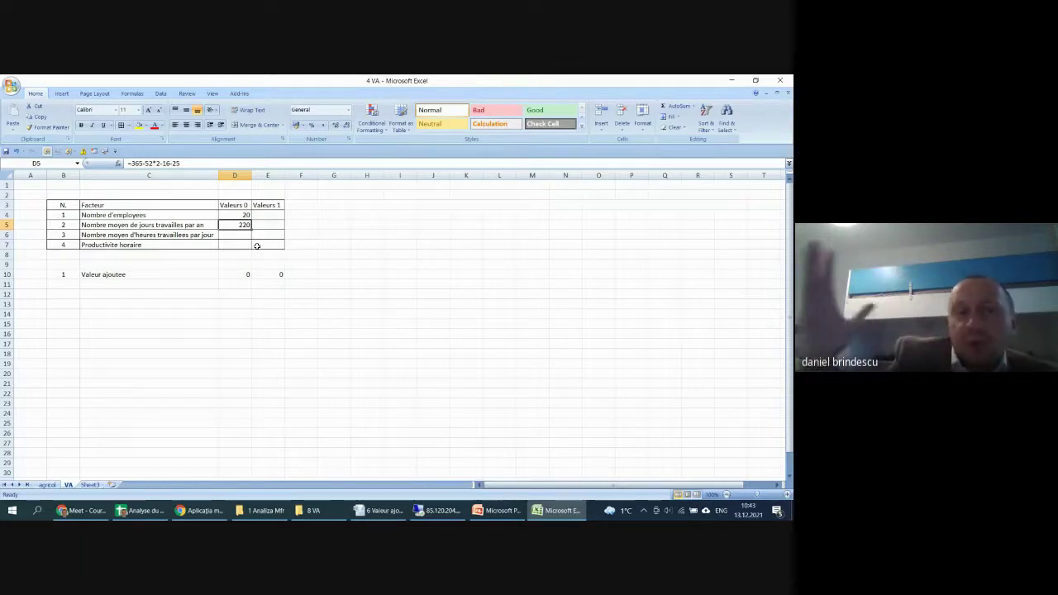
- Change the first factor's label in C4 to "Nombre moyen d'employees"
{"action": "double_click", "coordinate": [110, 216]}
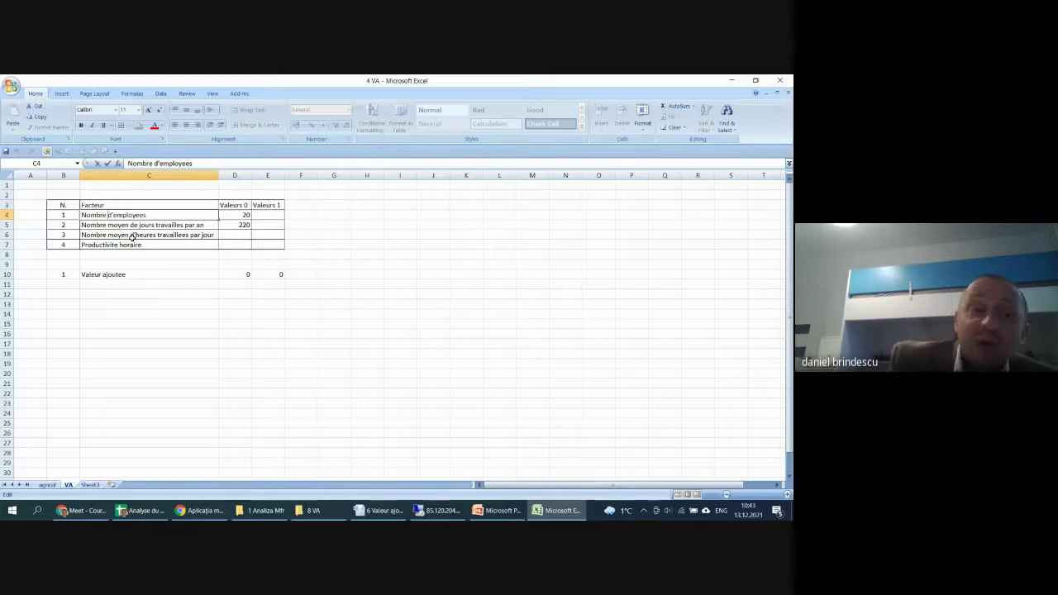
{"action": "type", "text": "moye"}
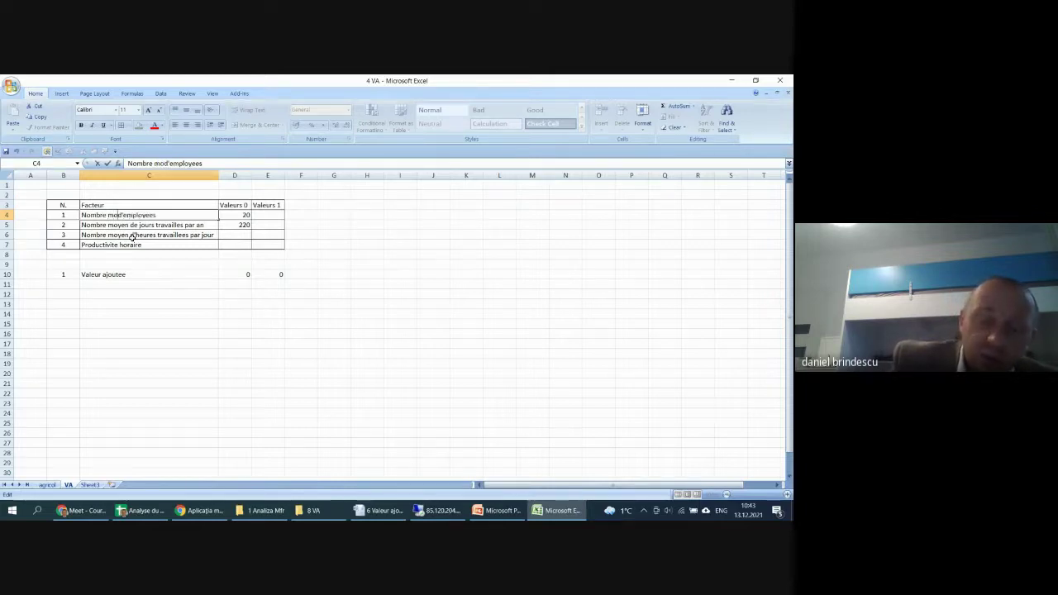
{"action": "type", "text": "n"}
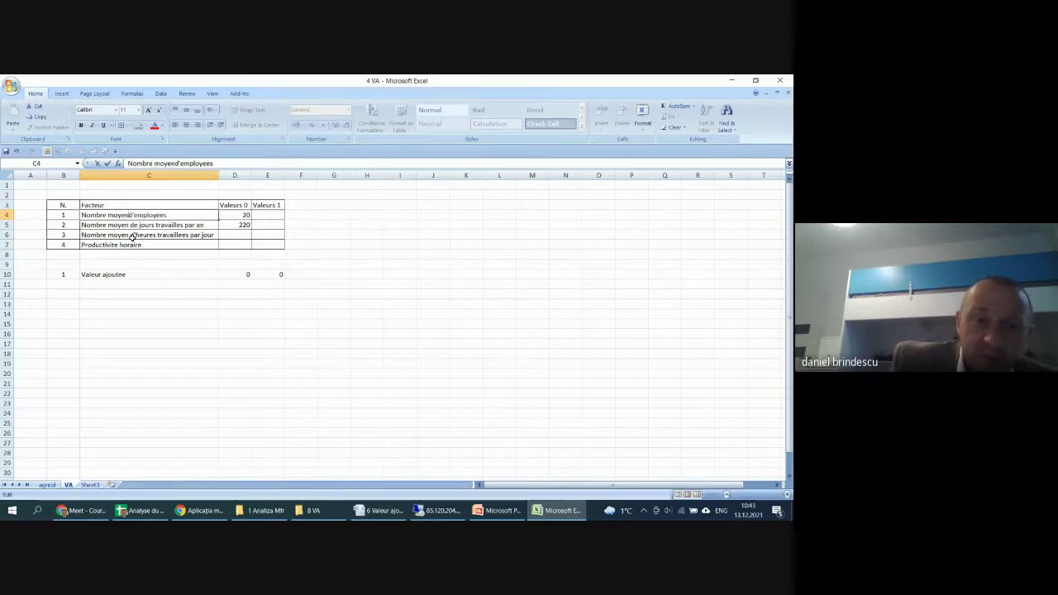
{"action": "key", "text": "Return"}
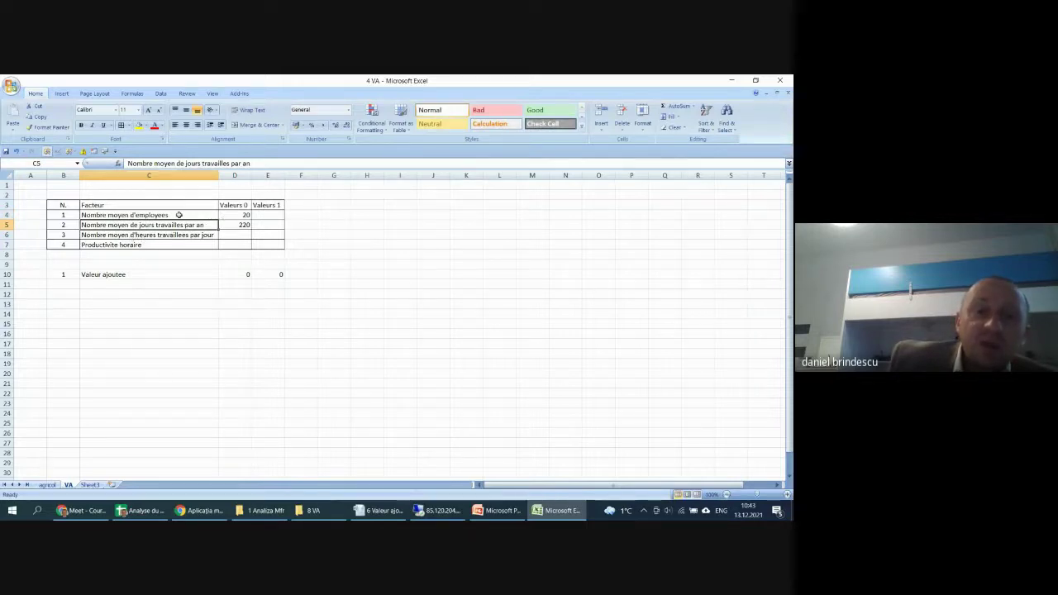
- Enter 8 in D6 as the Valeurs 0 average number of hours worked per day
{"action": "left_click", "coordinate": [236, 214]}
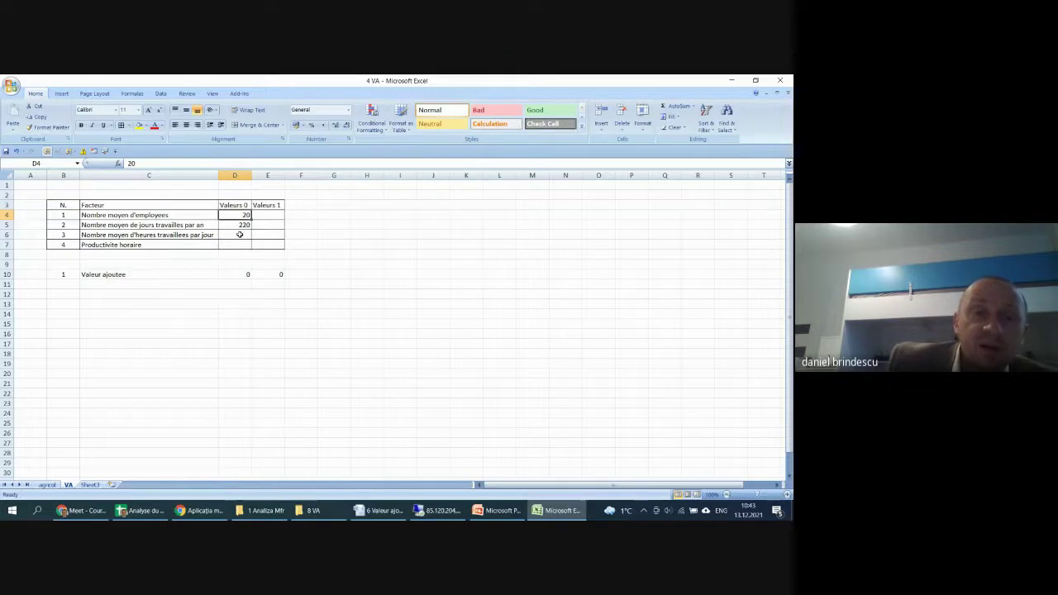
{"action": "left_click", "coordinate": [240, 234]}
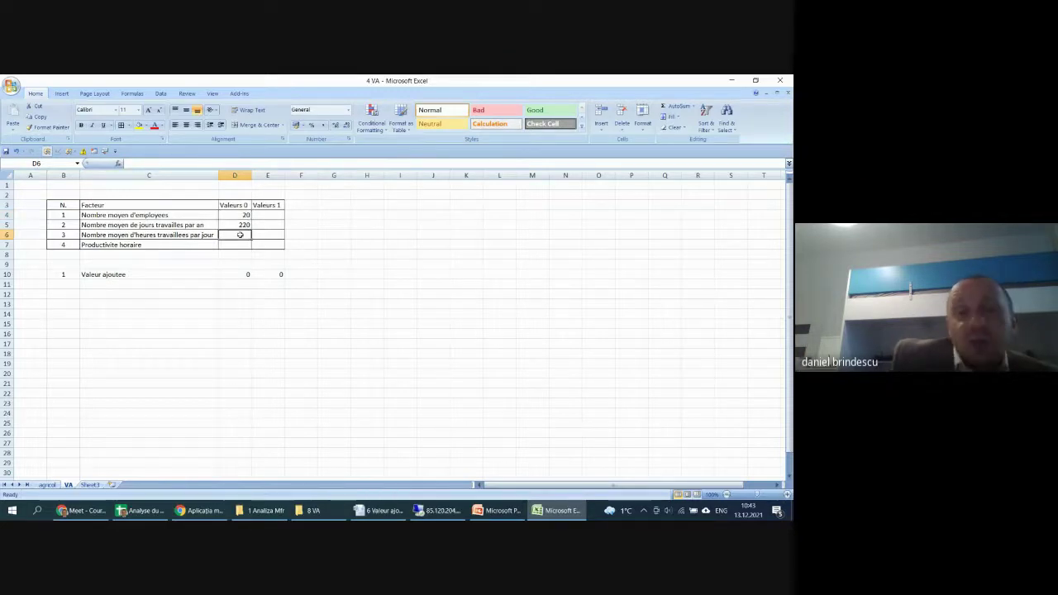
{"action": "type", "text": "8"}
{"action": "key", "text": "Return"}
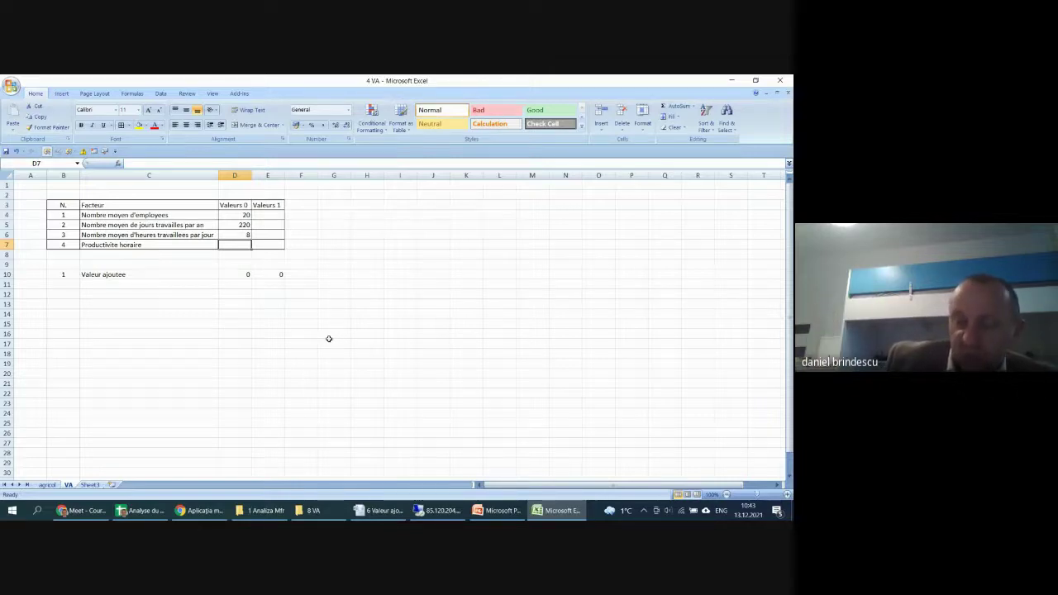
- Try hourly productivity values of 50, 30 and 28 in D7, checking the value added in D10
{"action": "type", "text": "50"}
{"action": "key", "text": "Return"}
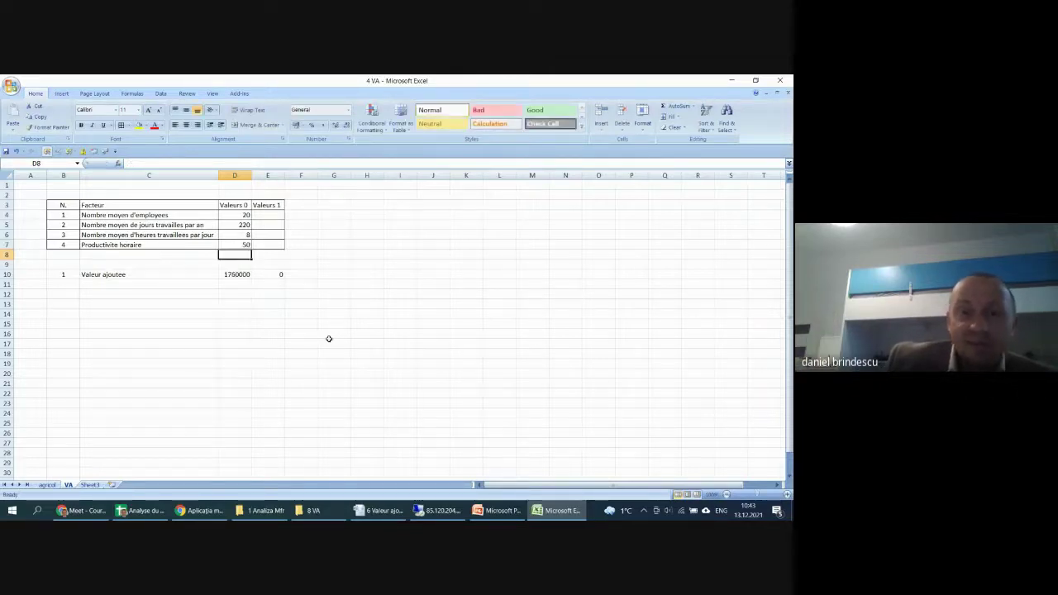
{"action": "left_click", "coordinate": [239, 276]}
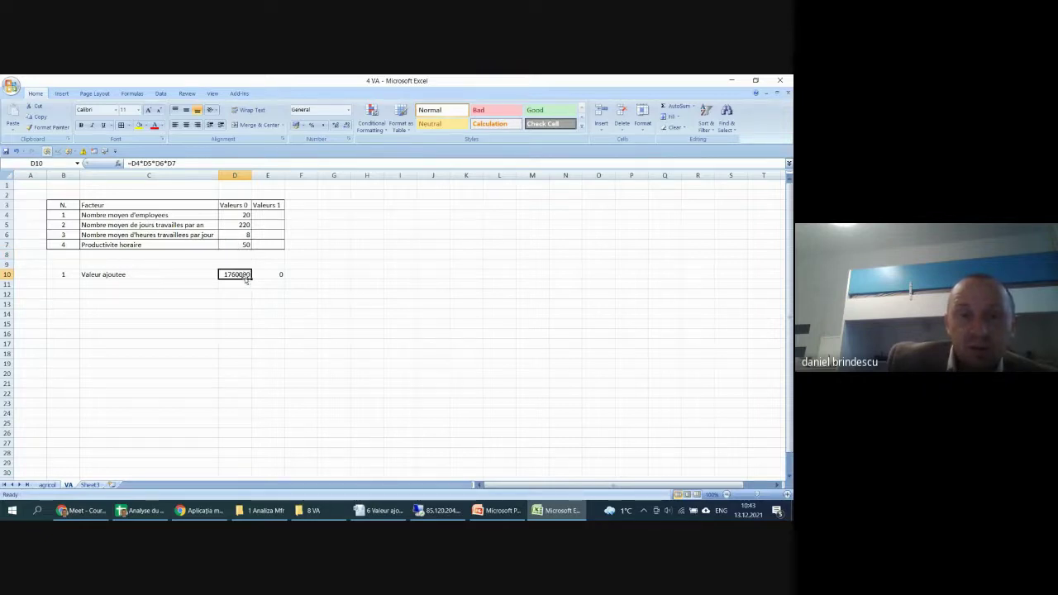
{"action": "left_click", "coordinate": [241, 247]}
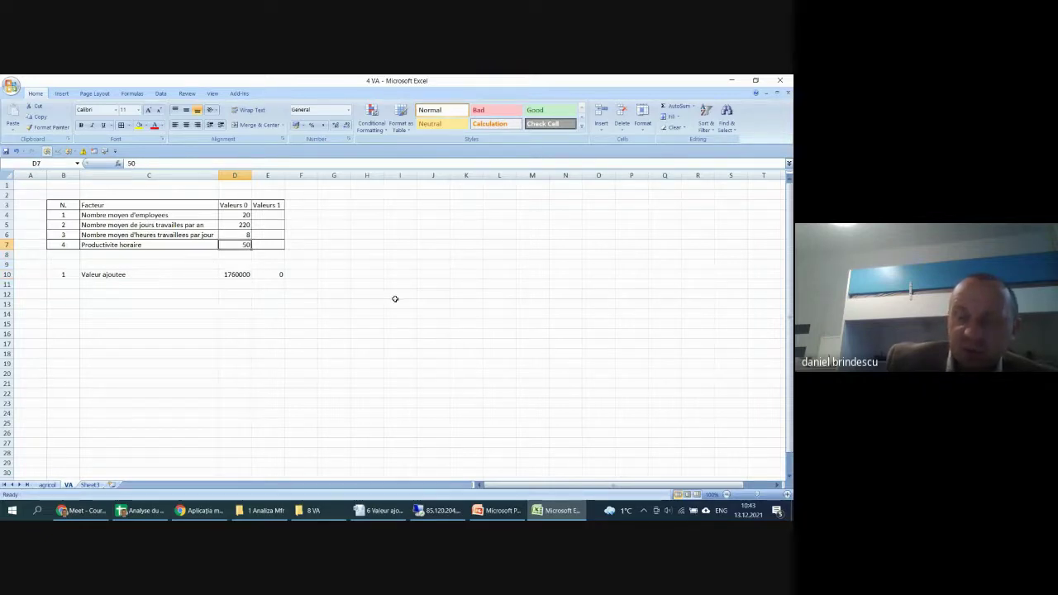
{"action": "type", "text": "30"}
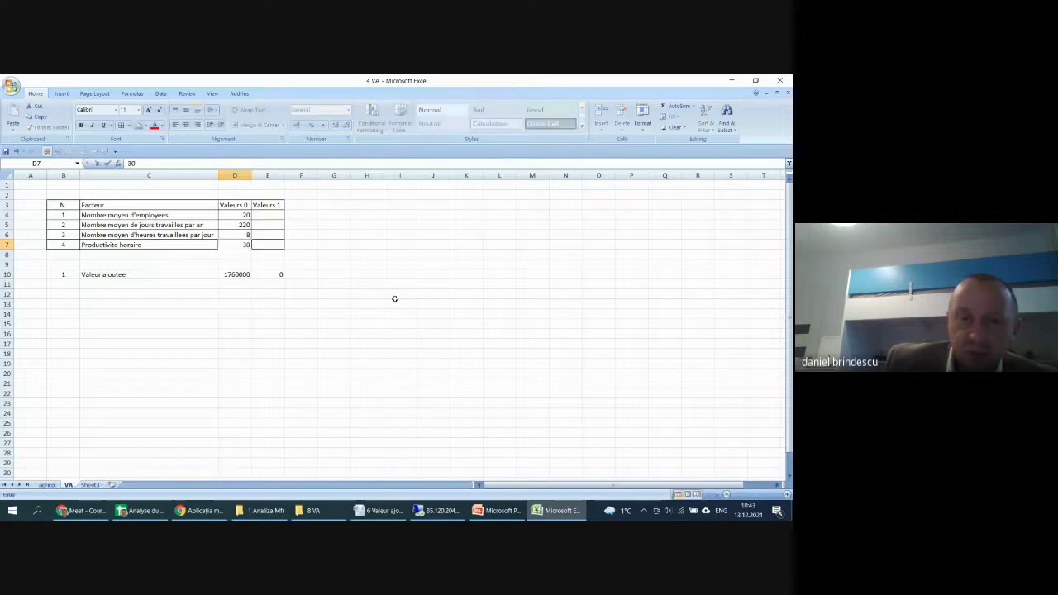
{"action": "key", "text": "Return"}
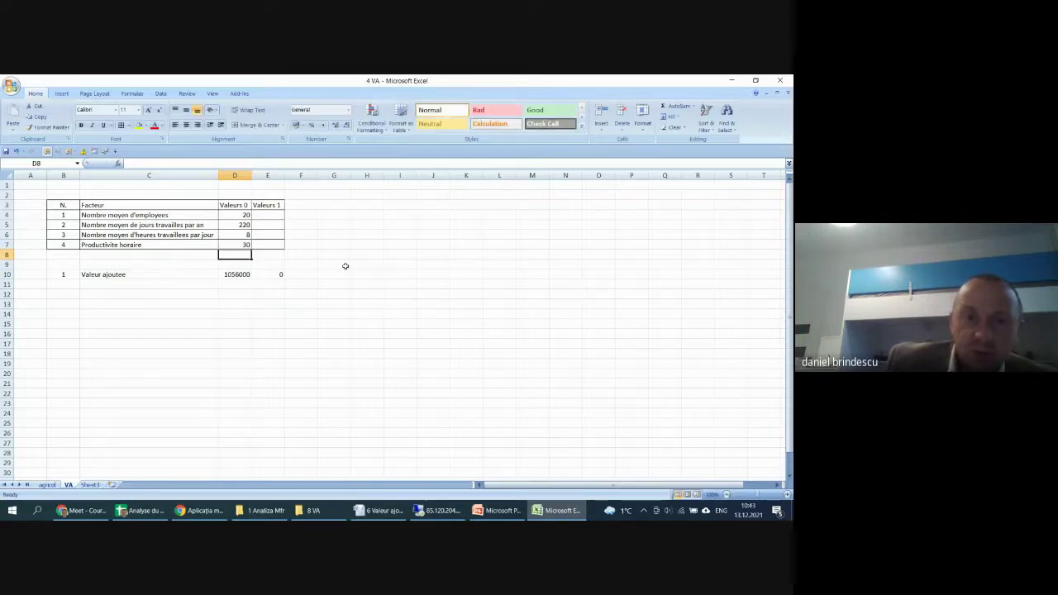
{"action": "left_click", "coordinate": [245, 245]}
{"action": "type", "text": "28"}
{"action": "key", "text": "Return"}
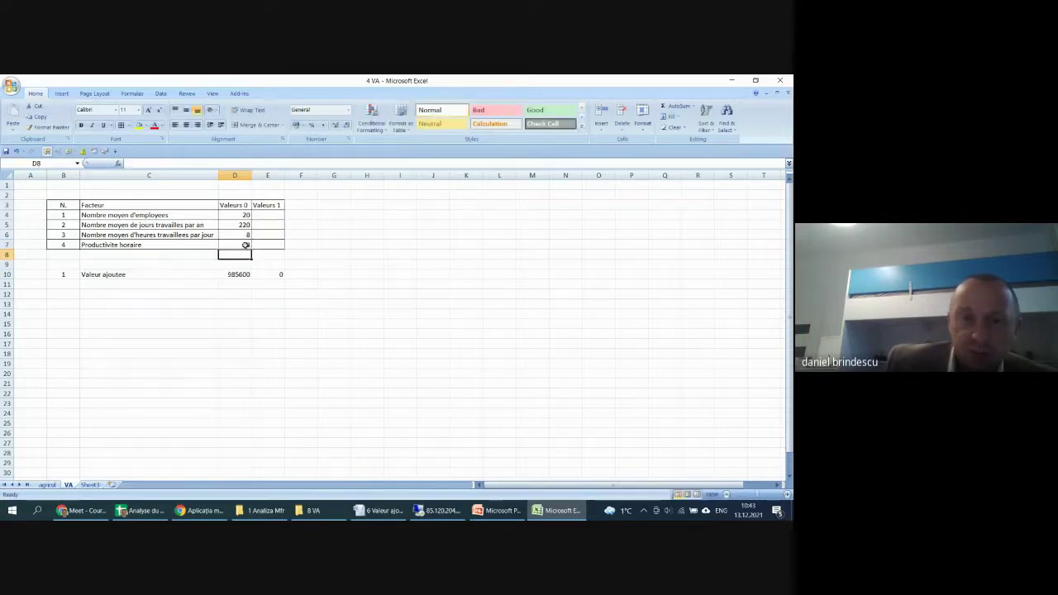
- Set the Valeurs 0 hourly productivity in D7 to 29 and check the value added in D10
{"action": "left_click", "coordinate": [246, 245]}
{"action": "type", "text": "29"}
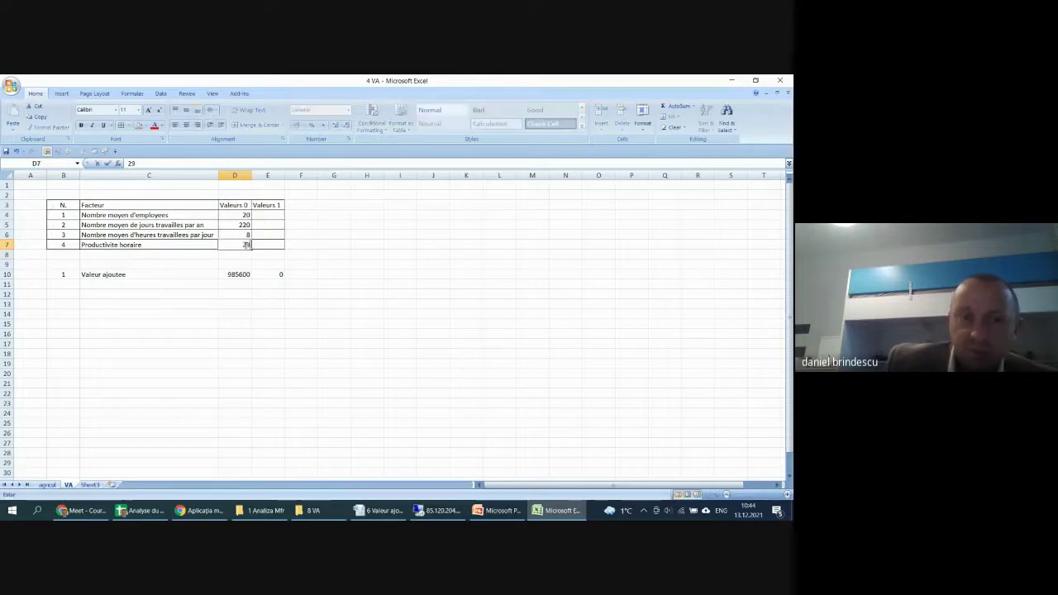
{"action": "key", "text": "Return"}
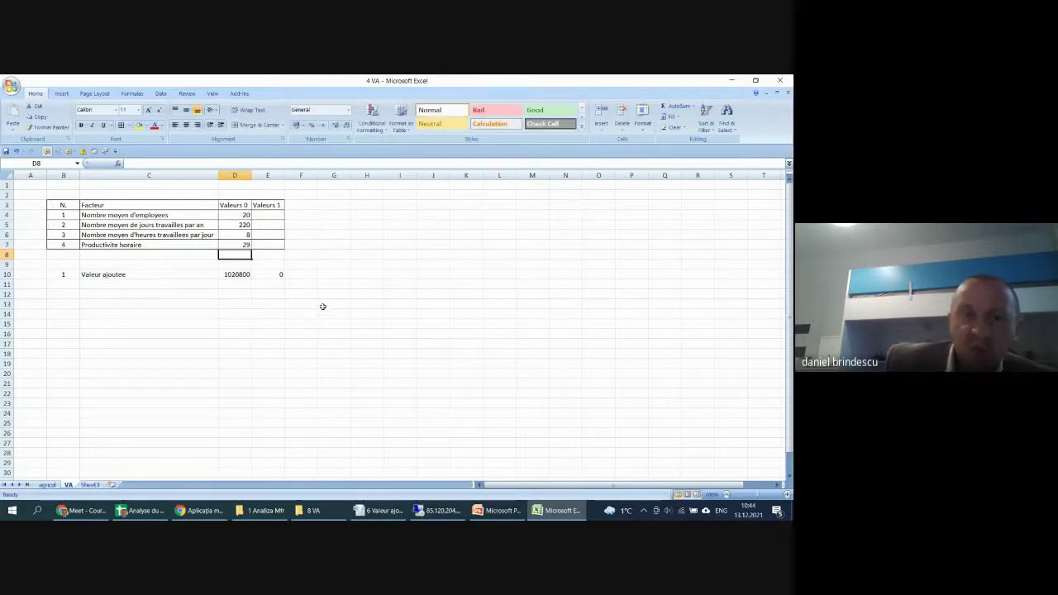
{"action": "left_click", "coordinate": [367, 312]}
{"action": "left_click", "coordinate": [242, 273]}
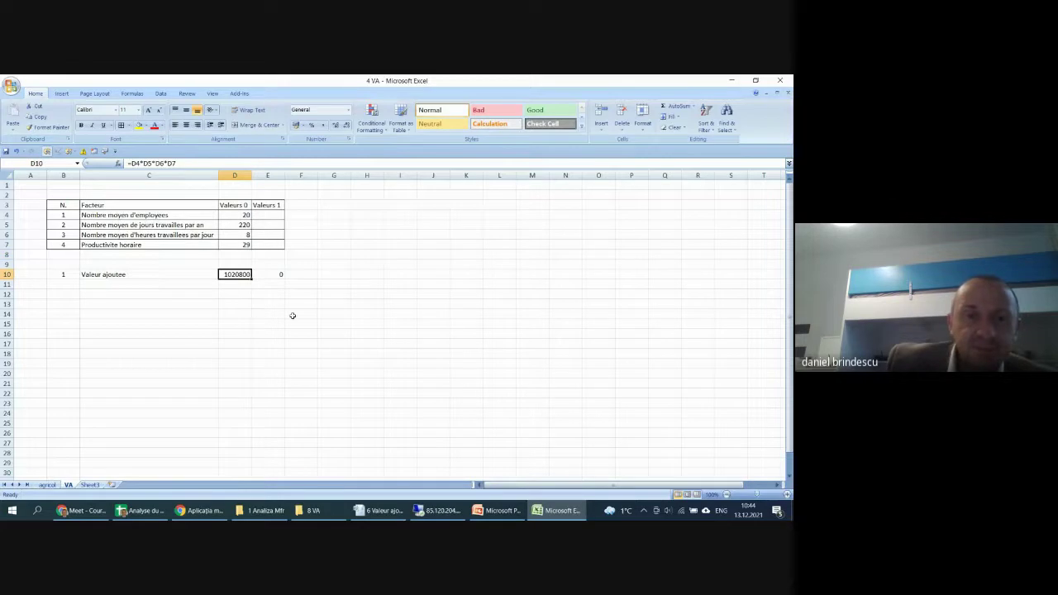
{"action": "left_click", "coordinate": [367, 313]}
- Format D4:E10 as Number with 0 decimal places and the thousands separator
{"action": "left_click_drag", "start_coordinate": [221, 215], "coordinate": [276, 274]}
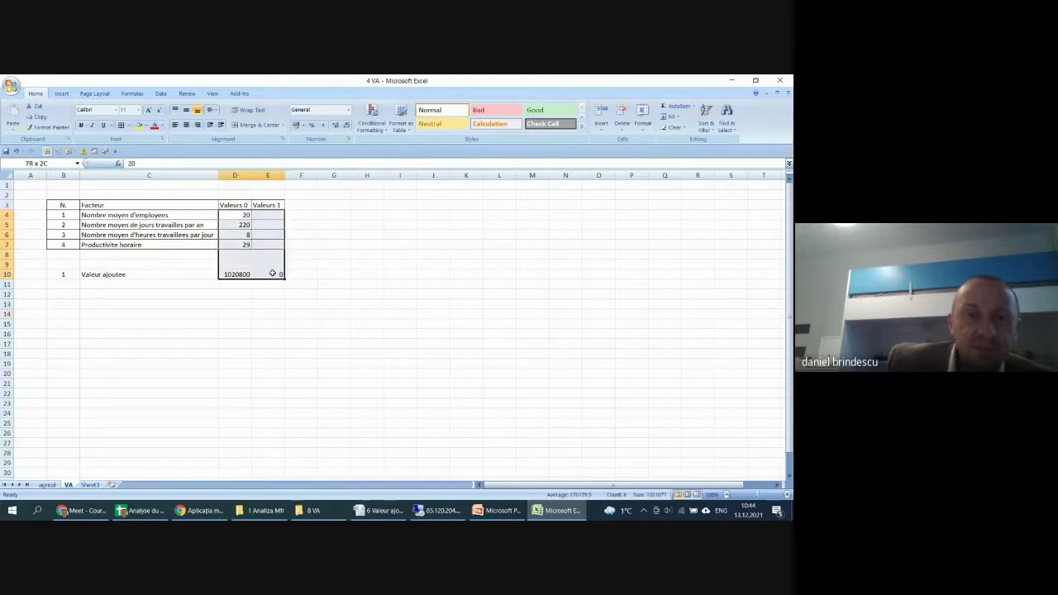
{"action": "right_click", "coordinate": [260, 226]}
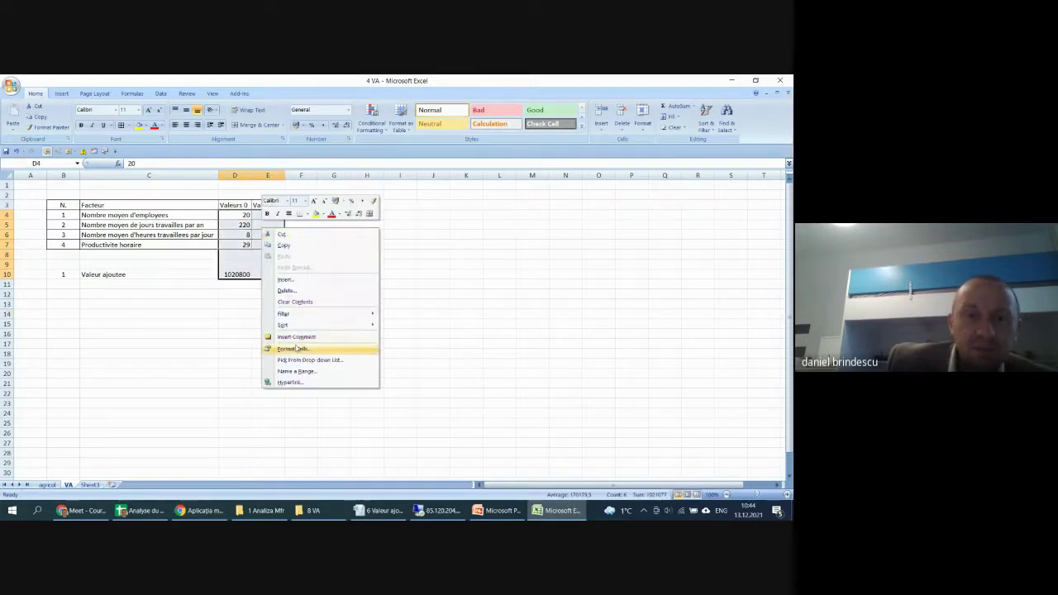
{"action": "key", "text": "Escape"}
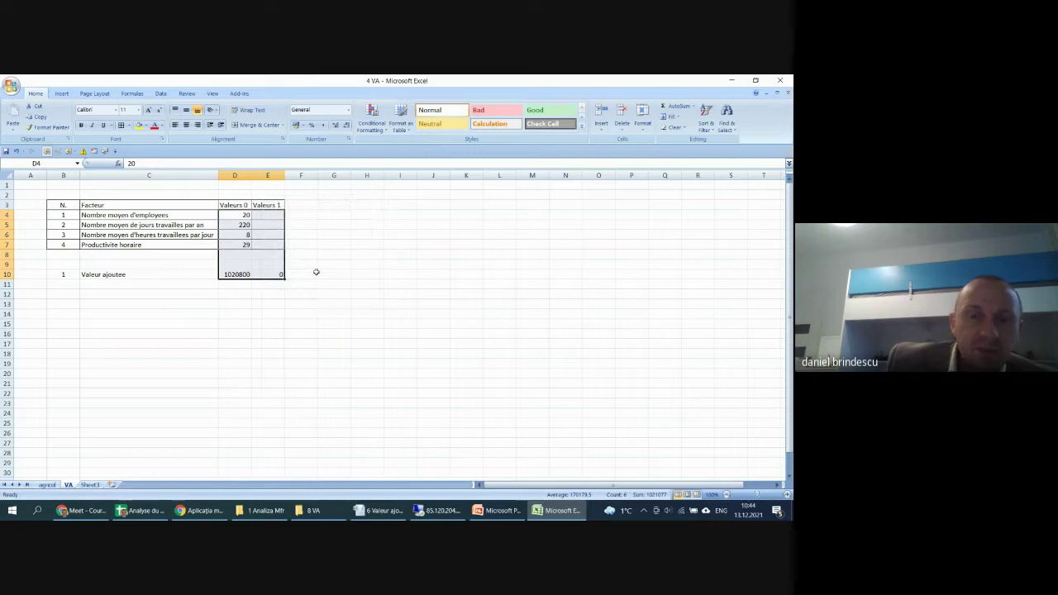
{"action": "key", "text": "ctrl+1"}
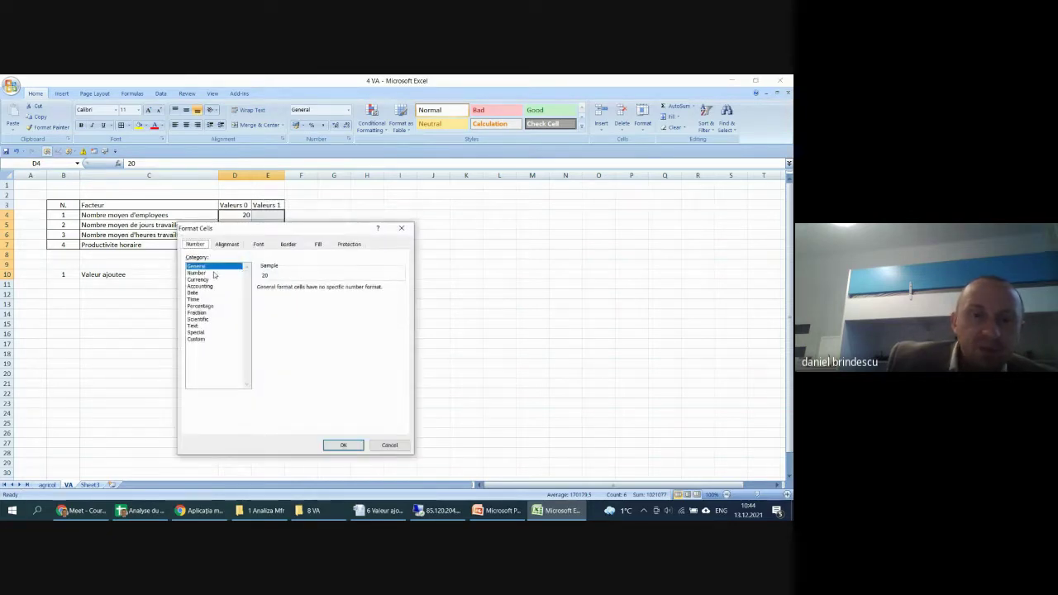
{"action": "left_click", "coordinate": [214, 274]}
{"action": "left_click", "coordinate": [326, 291]}
{"action": "left_click", "coordinate": [326, 291]}
{"action": "left_click", "coordinate": [293, 300]}
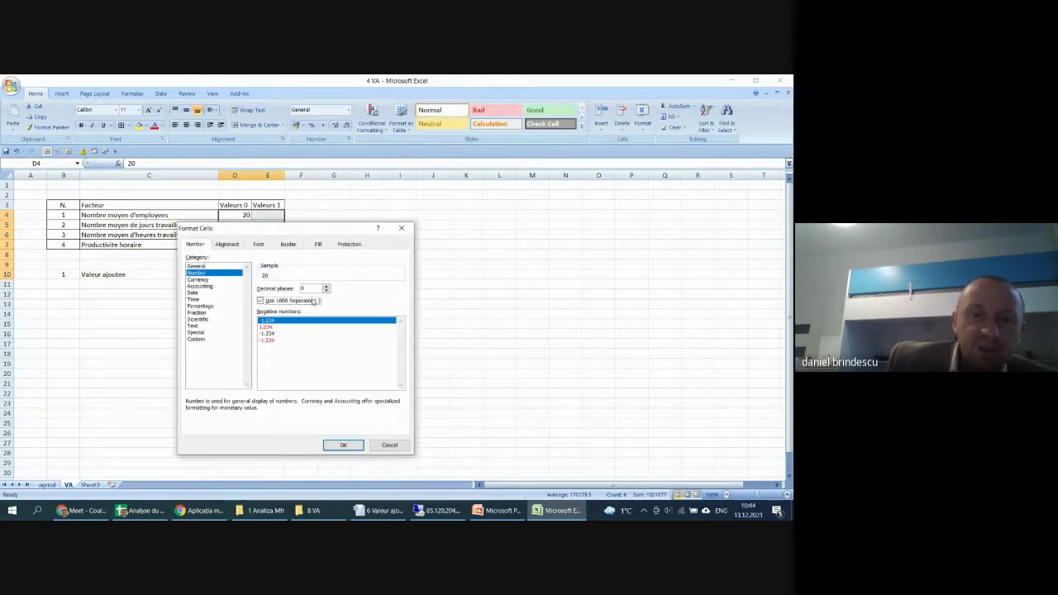
{"action": "left_click", "coordinate": [342, 447]}
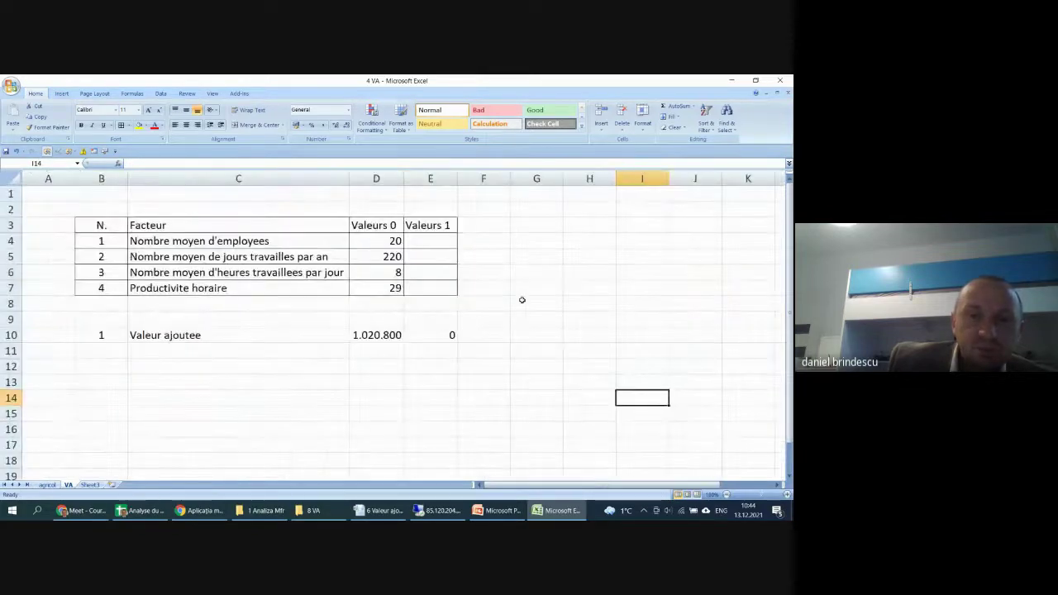
{"action": "left_click", "coordinate": [537, 272]}
{"action": "key", "text": "Down"}
{"action": "key", "text": "Down"}
{"action": "key", "text": "Down"}
{"action": "key", "text": "Down"}
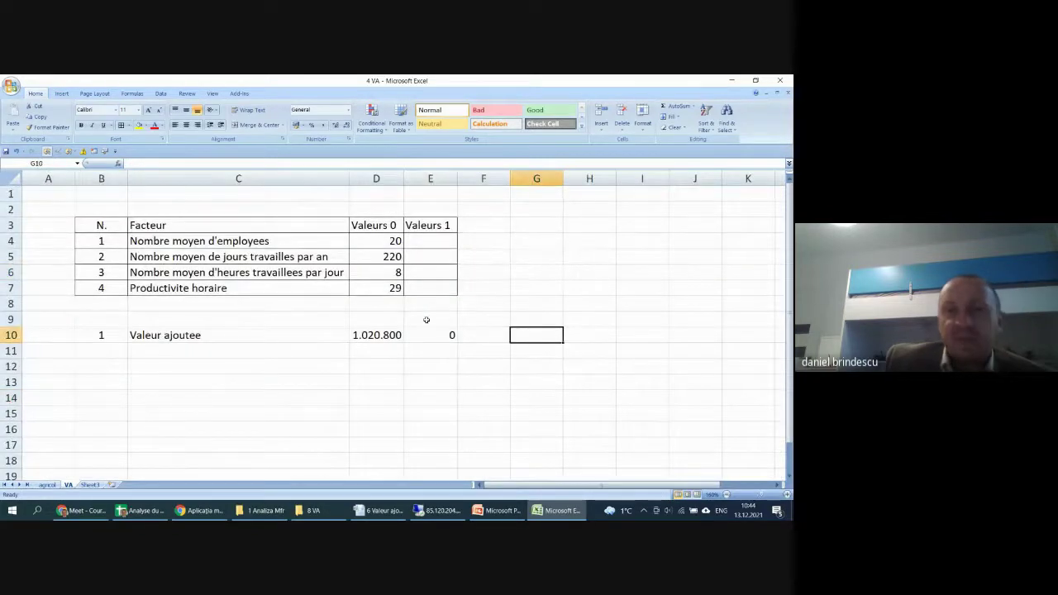
- Enter the Valeurs 1 figures of 18 employees in E4 and 217 days worked per year in E5
{"action": "left_click", "coordinate": [435, 238]}
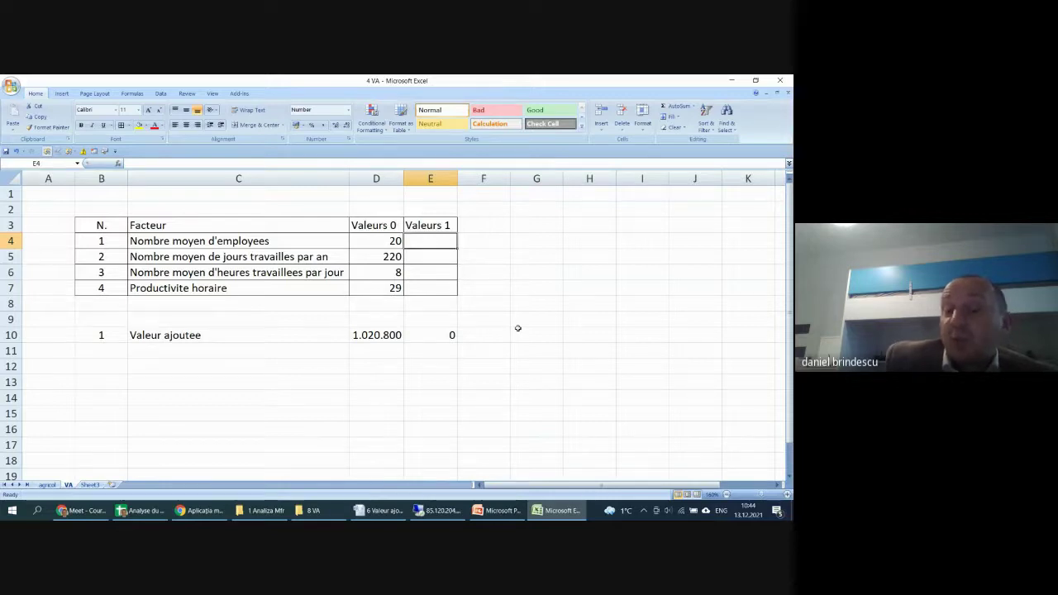
{"action": "type", "text": "18"}
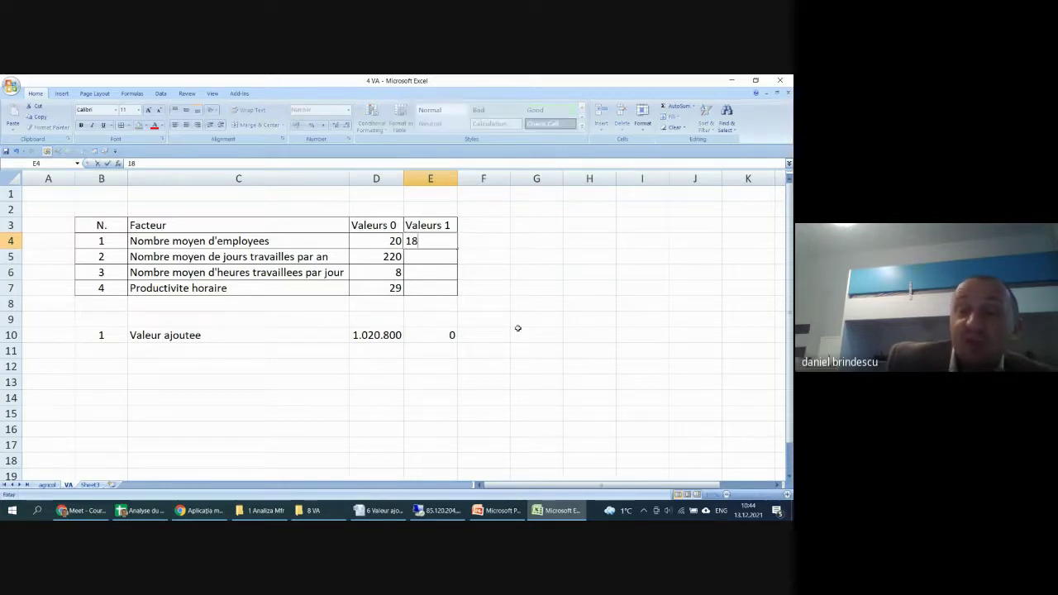
{"action": "key", "text": "Return"}
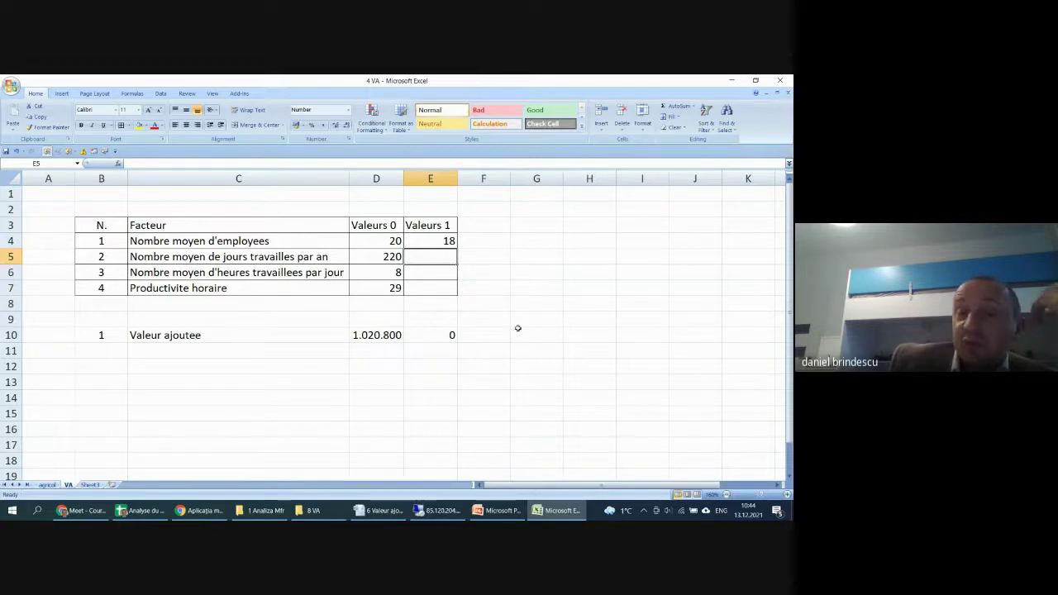
{"action": "type", "text": "21"}
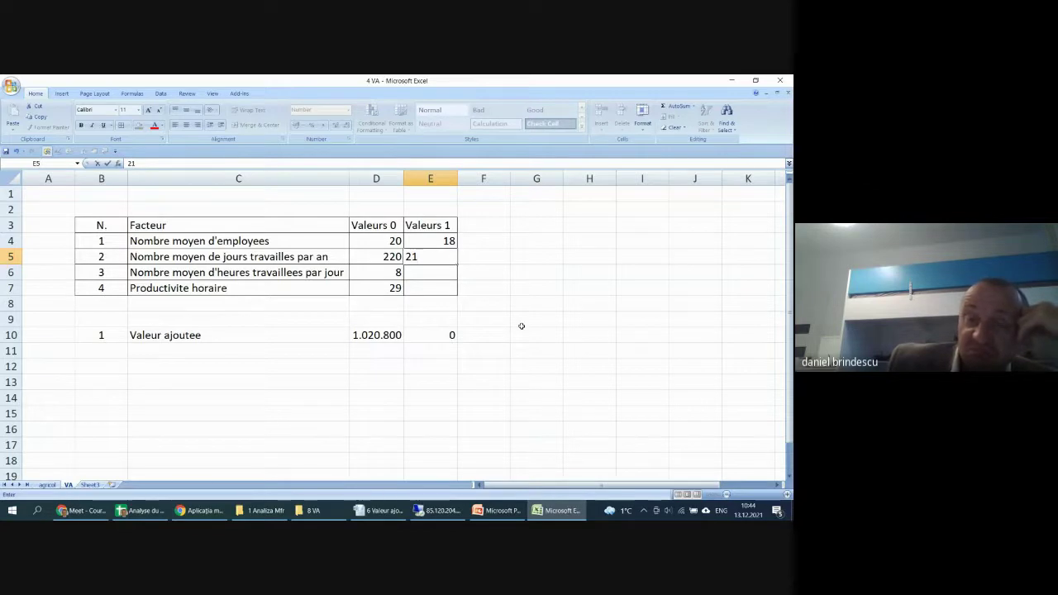
{"action": "type", "text": "7"}
{"action": "key", "text": "Return"}
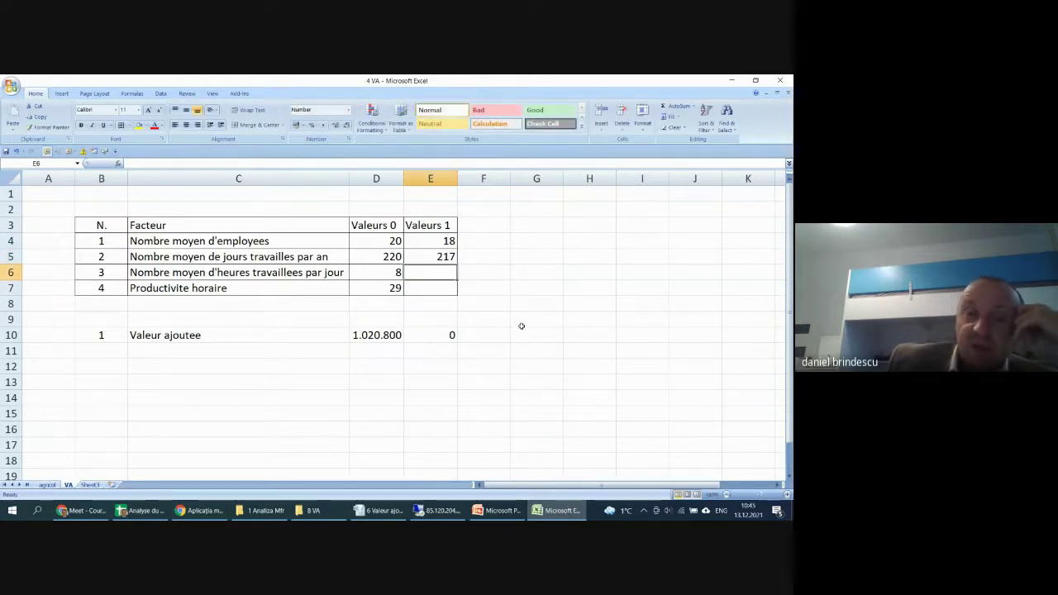
- Enter 7,5 in E6 as the Valeurs 1 average number of hours worked per day
{"action": "left_click", "coordinate": [393, 257]}
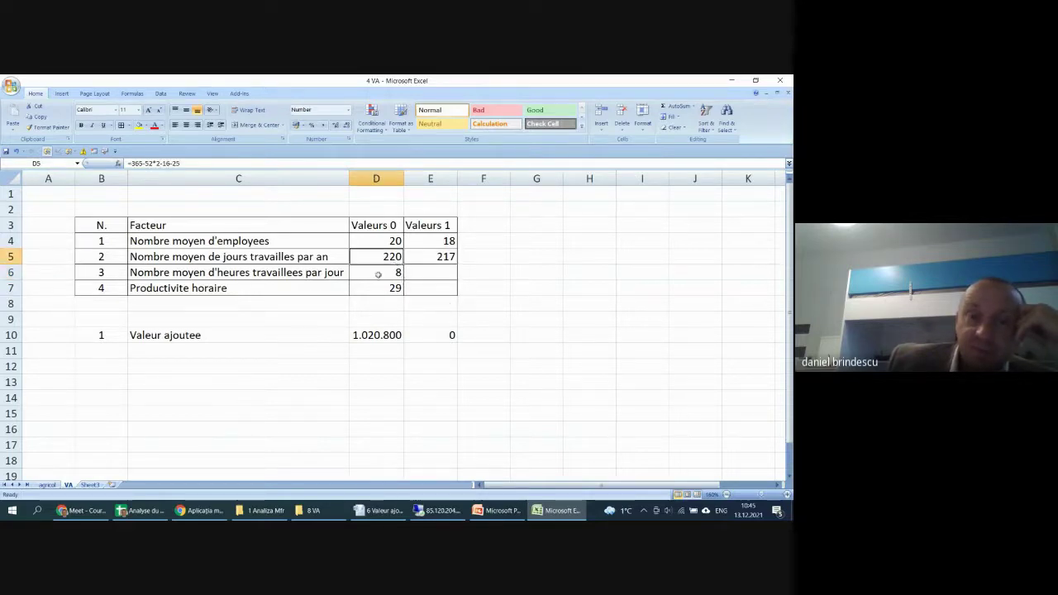
{"action": "left_click", "coordinate": [433, 276]}
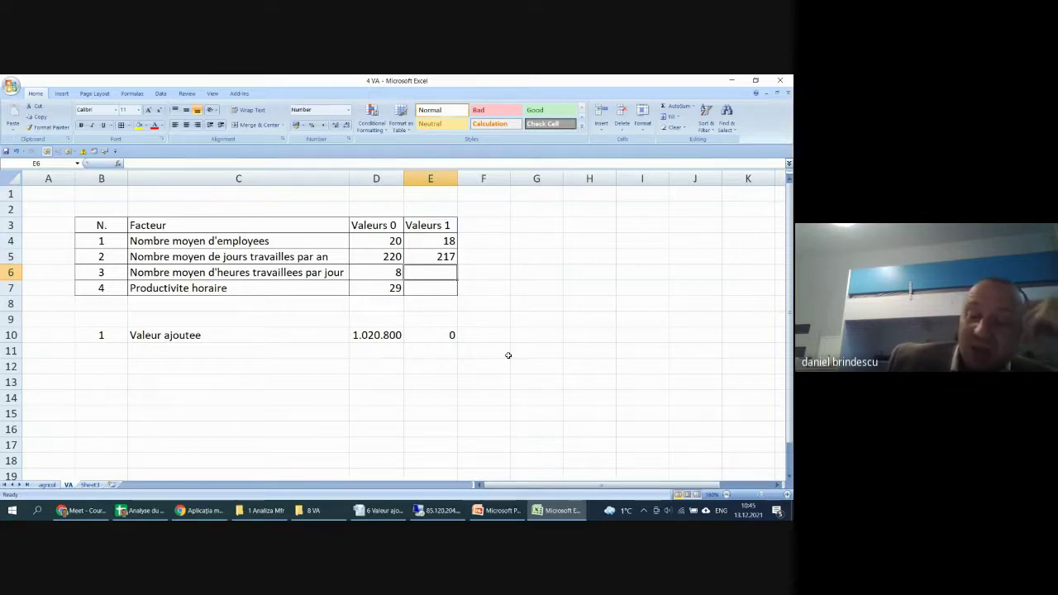
{"action": "type", "text": "7"}
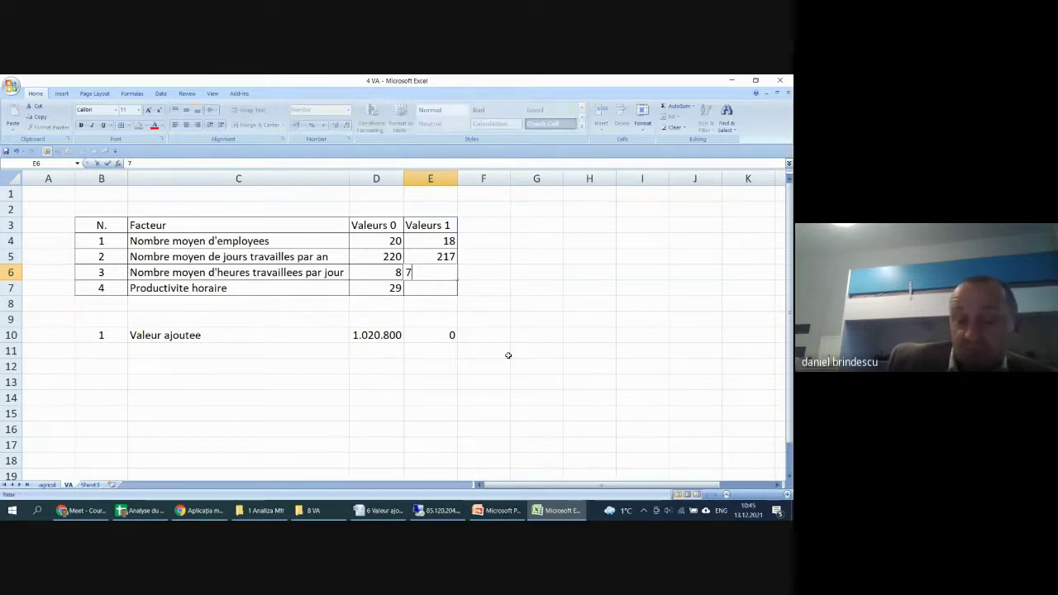
{"action": "type", "text": ","}
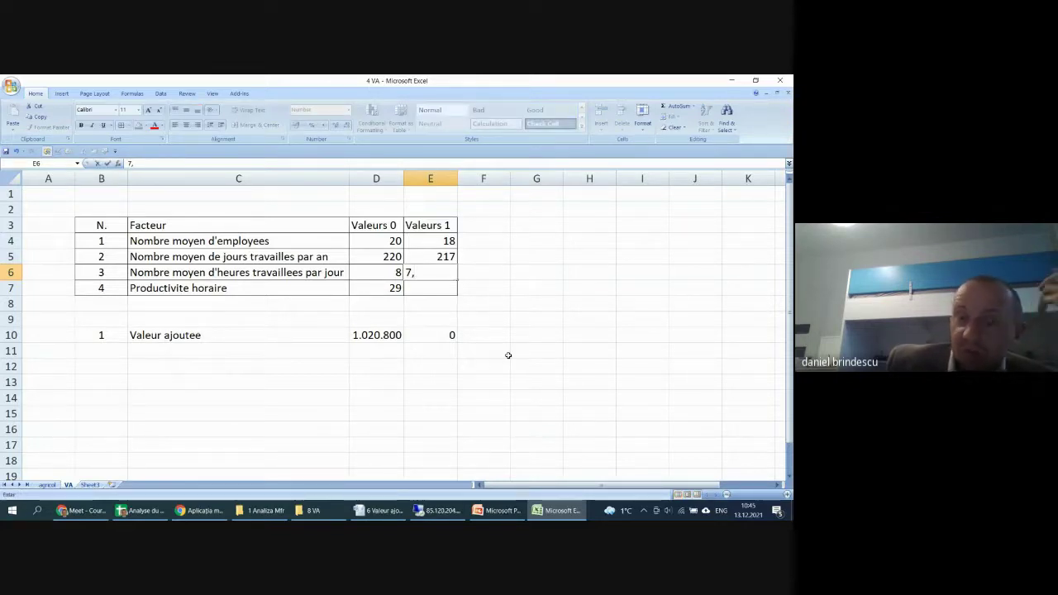
{"action": "type", "text": "5"}
{"action": "key", "text": "Return"}
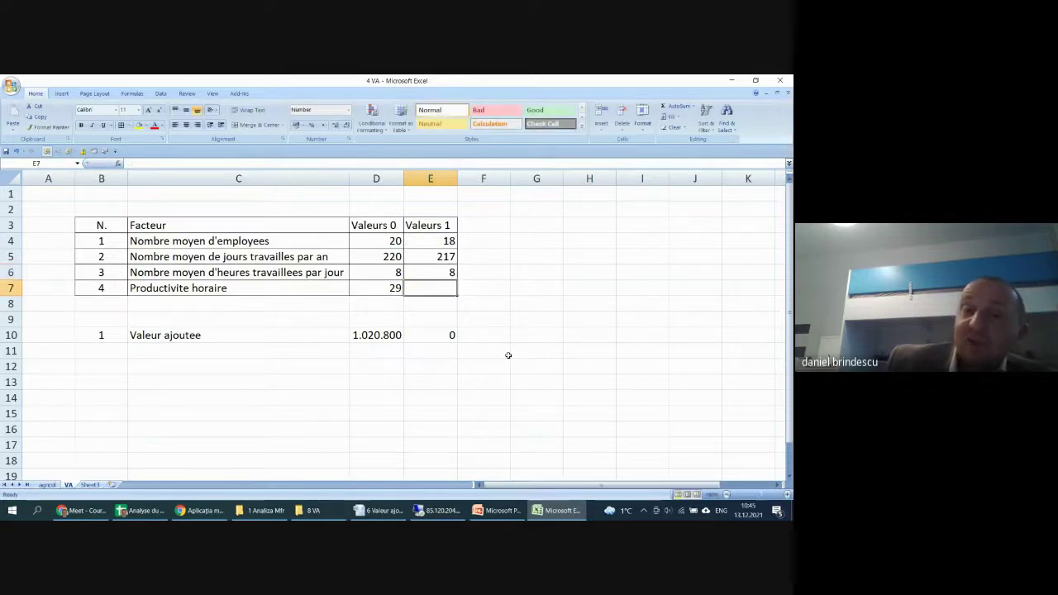
- Show the average hours worked per day in D6:E6 with one decimal place
{"action": "left_click_drag", "start_coordinate": [398, 272], "coordinate": [434, 273]}
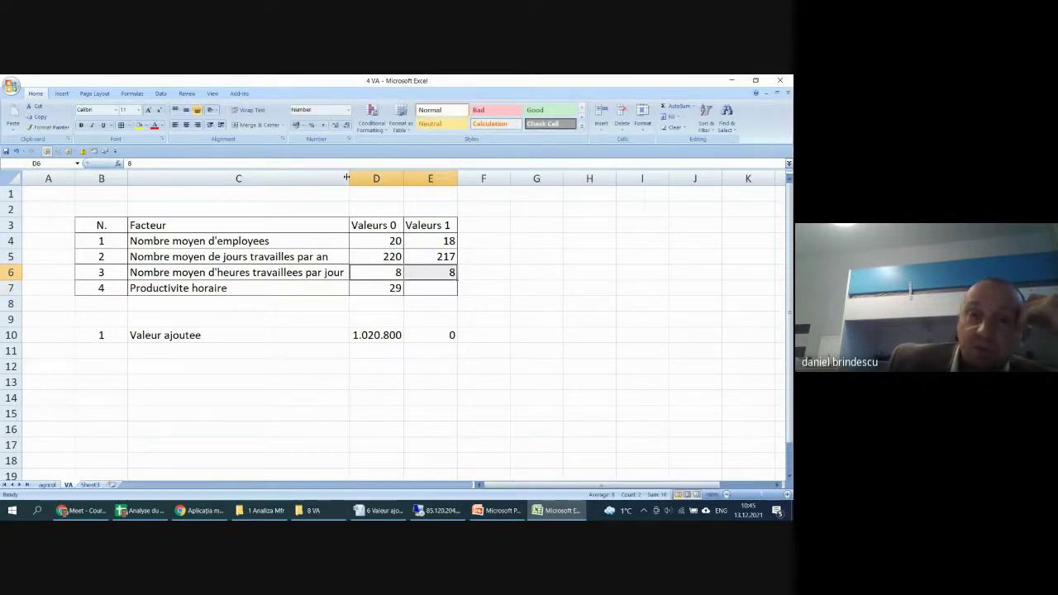
{"action": "left_click", "coordinate": [335, 125]}
{"action": "left_click", "coordinate": [550, 304]}
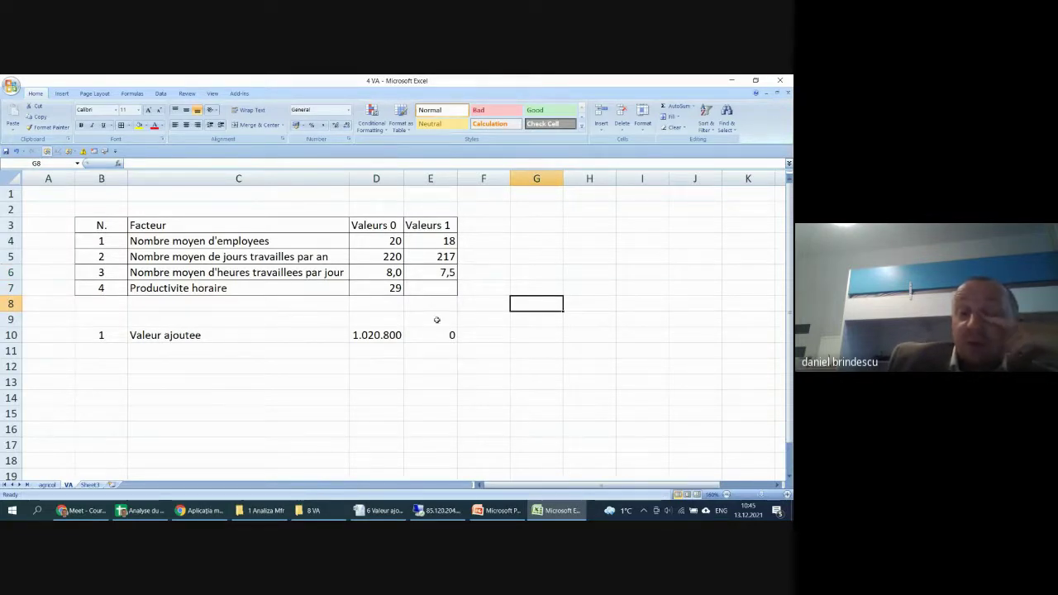
- Enter 28 in E7 as the Valeurs 1 figure for Productivite horaire
{"action": "left_click", "coordinate": [395, 287]}
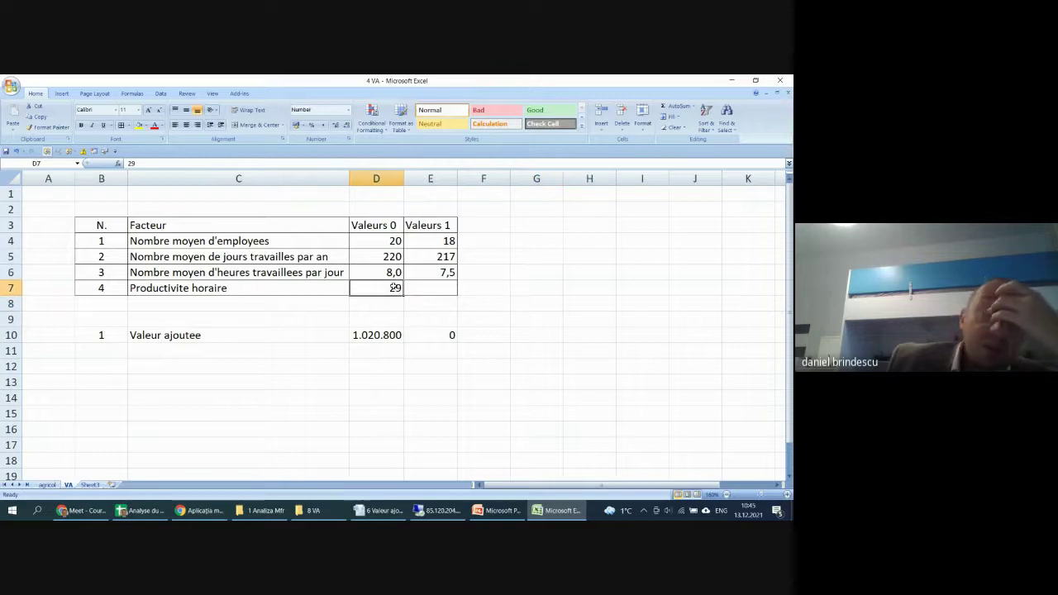
{"action": "left_click", "coordinate": [437, 289]}
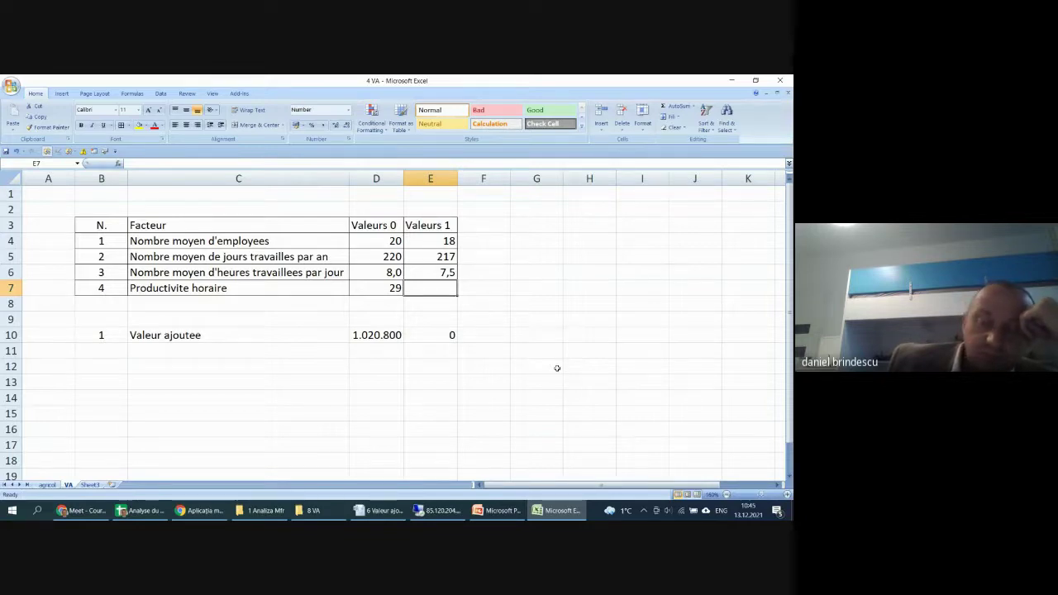
{"action": "type", "text": "28"}
{"action": "key", "text": "Return"}
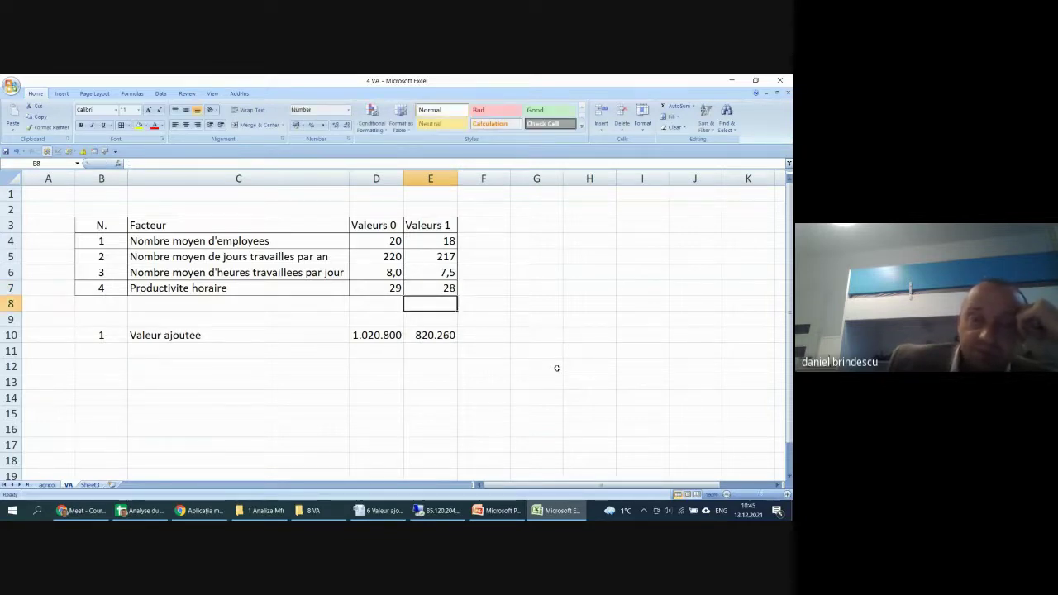
{"action": "left_click", "coordinate": [488, 382]}
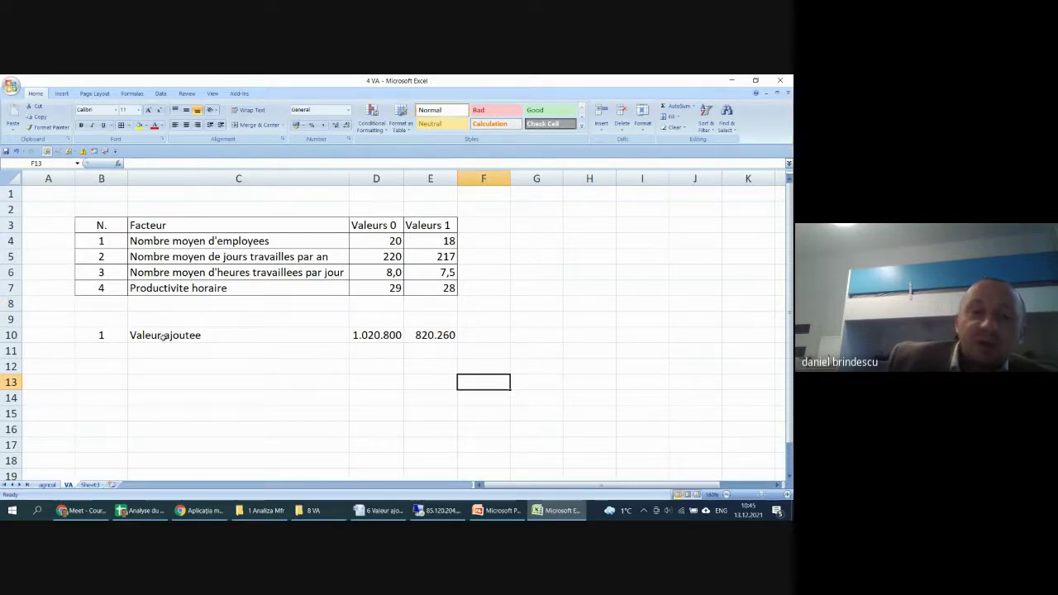
{"action": "left_click", "coordinate": [247, 334]}
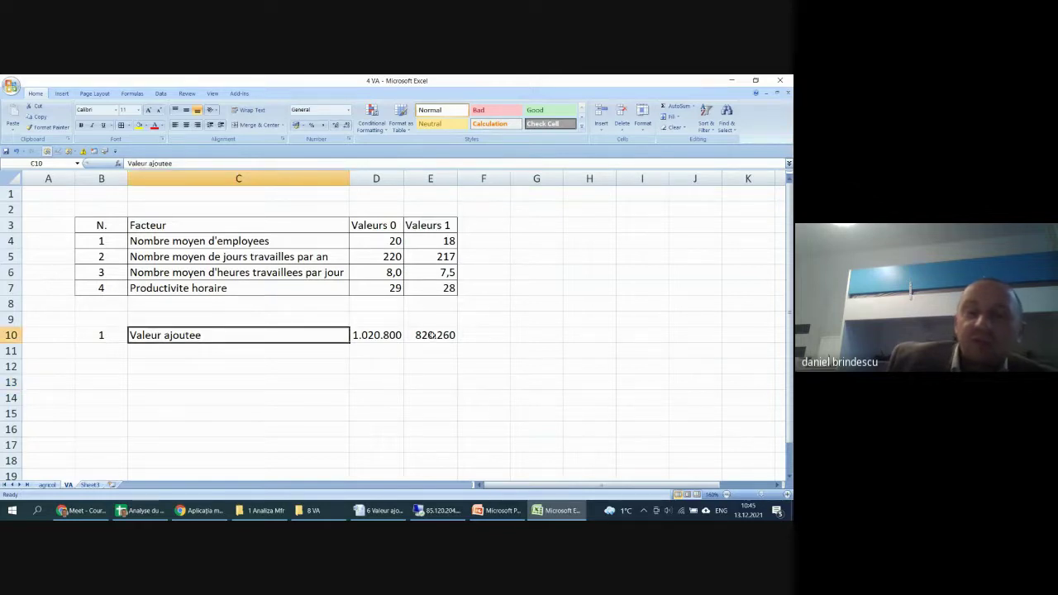
{"action": "left_click", "coordinate": [431, 335]}
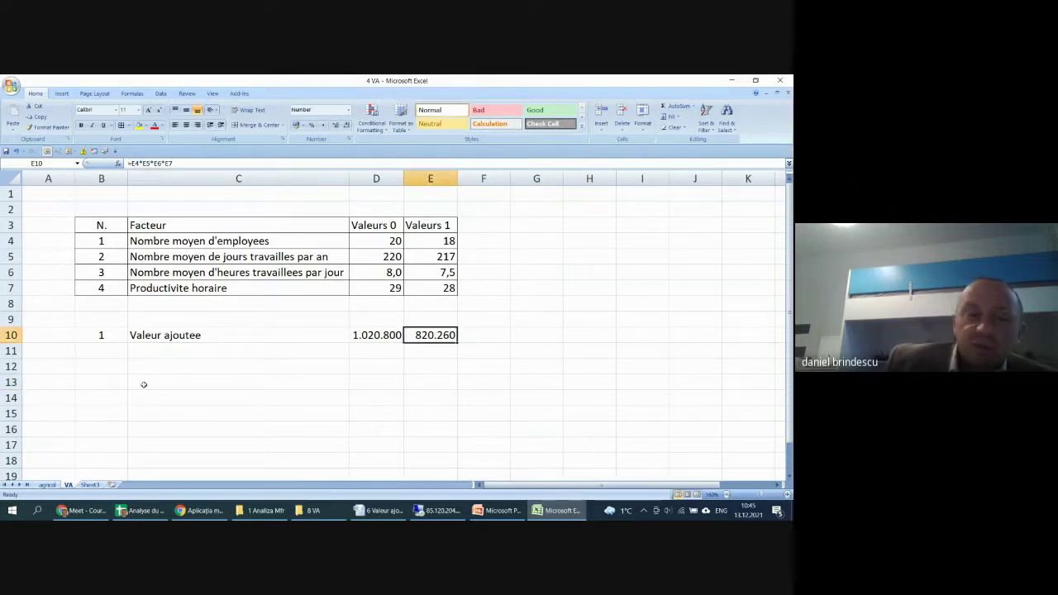
- Enter the number 2 in B12 and the label "Variation de la VA" in C12
{"action": "left_click", "coordinate": [95, 369]}
{"action": "type", "text": "2"}
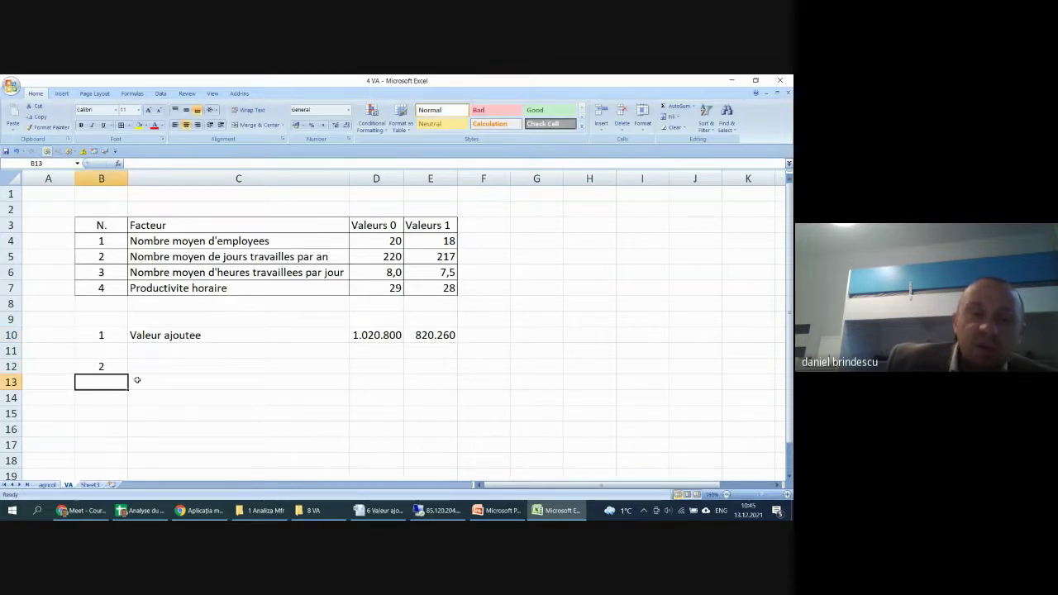
{"action": "left_click", "coordinate": [173, 370]}
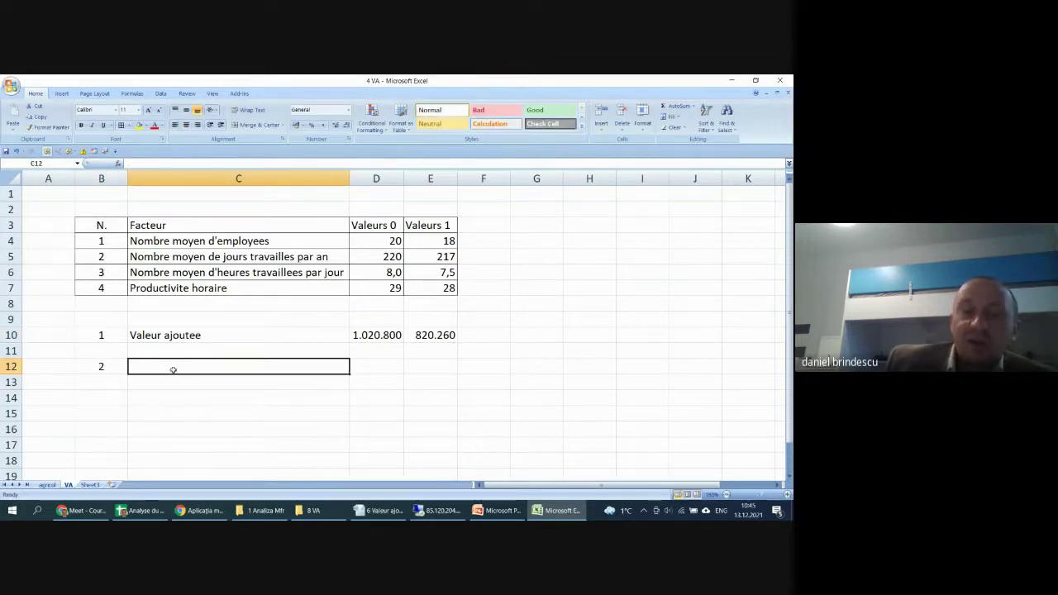
{"action": "type", "text": "Var"}
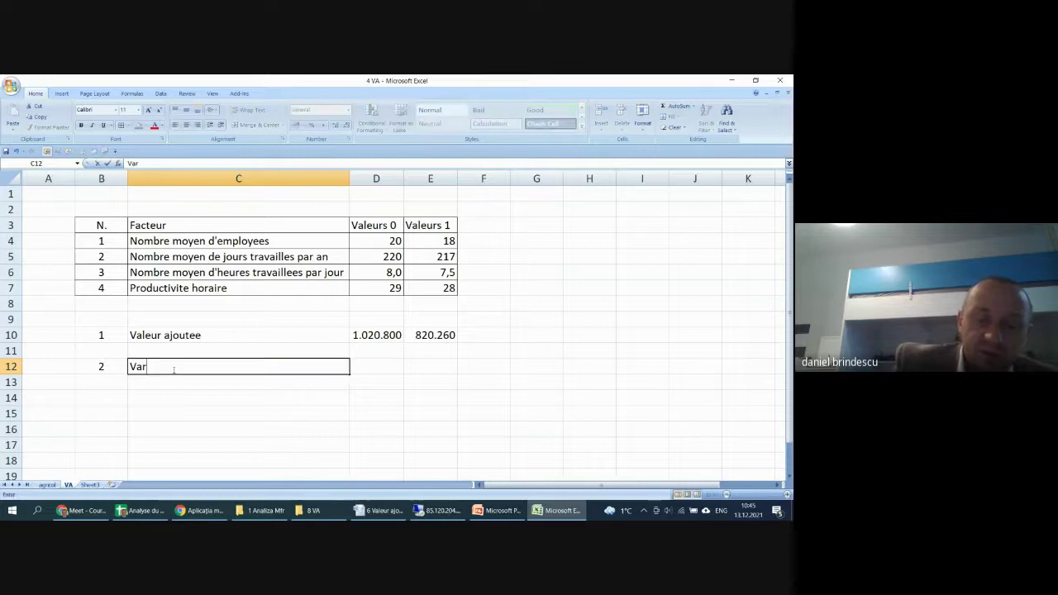
{"action": "type", "text": "iatio"}
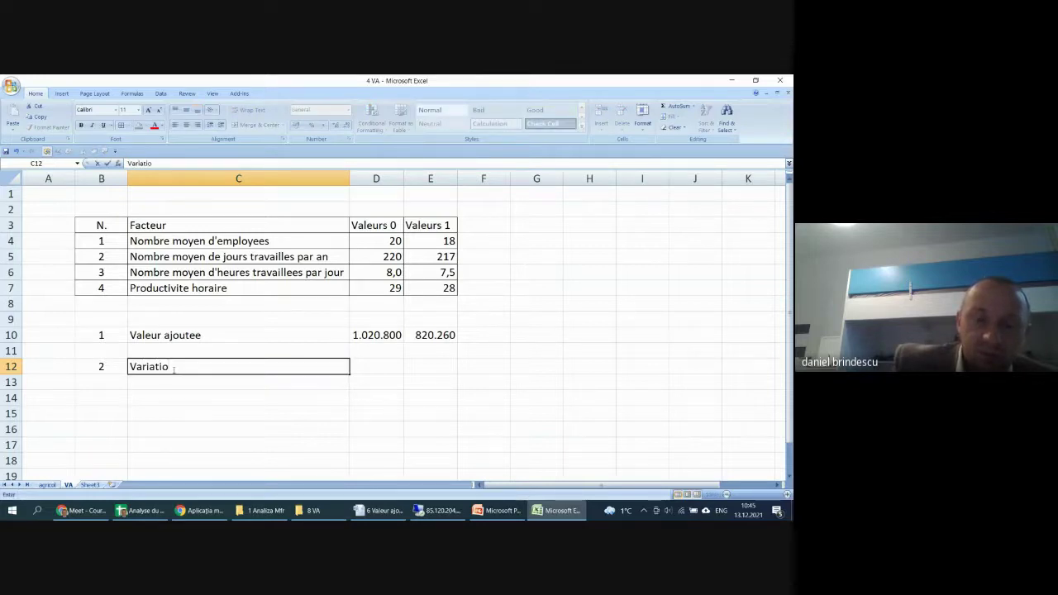
{"action": "type", "text": "n de la VA"}
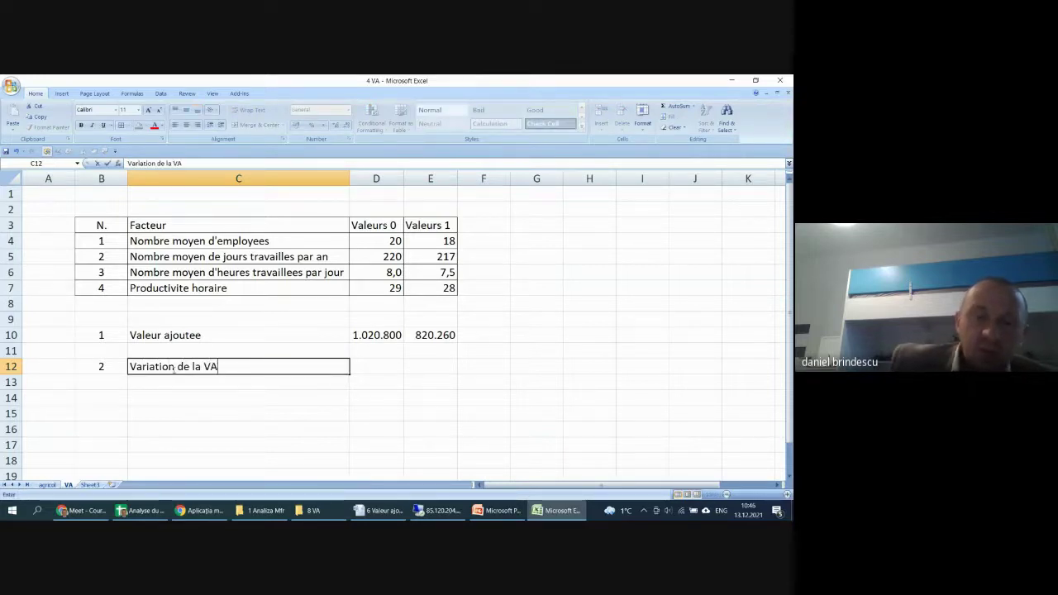
- Calculate the variation of value added in E12 with the formula =E10-D10
{"action": "left_click", "coordinate": [390, 368]}
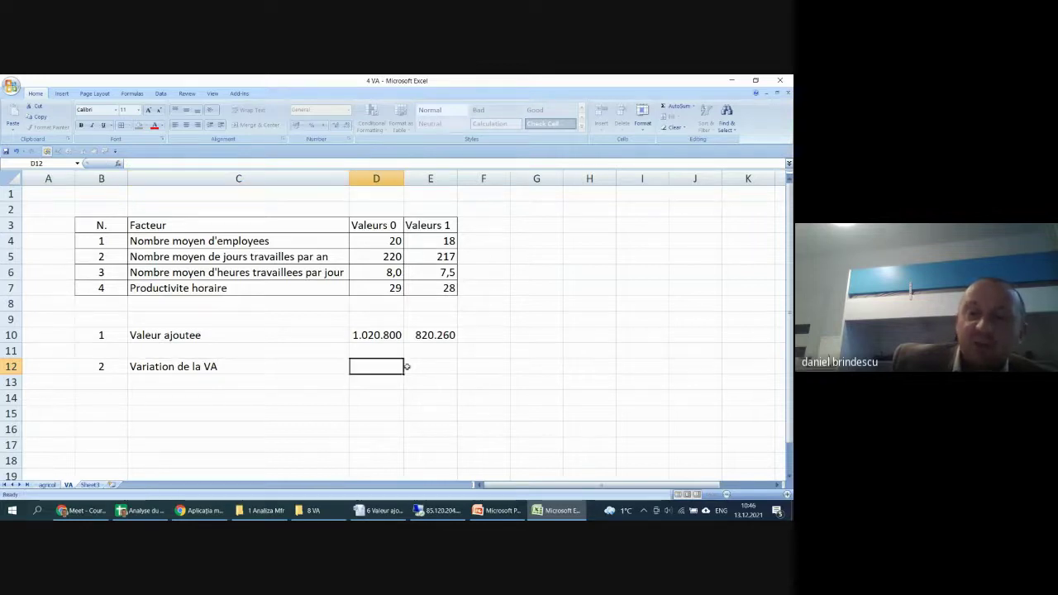
{"action": "left_click", "coordinate": [406, 367]}
{"action": "type", "text": "="}
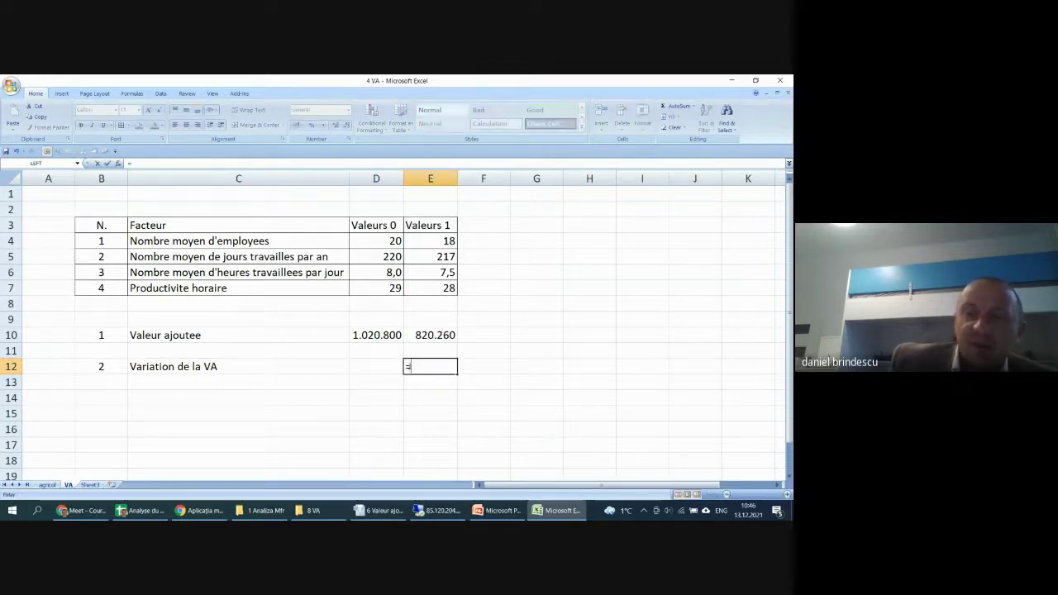
{"action": "left_click", "coordinate": [435, 335]}
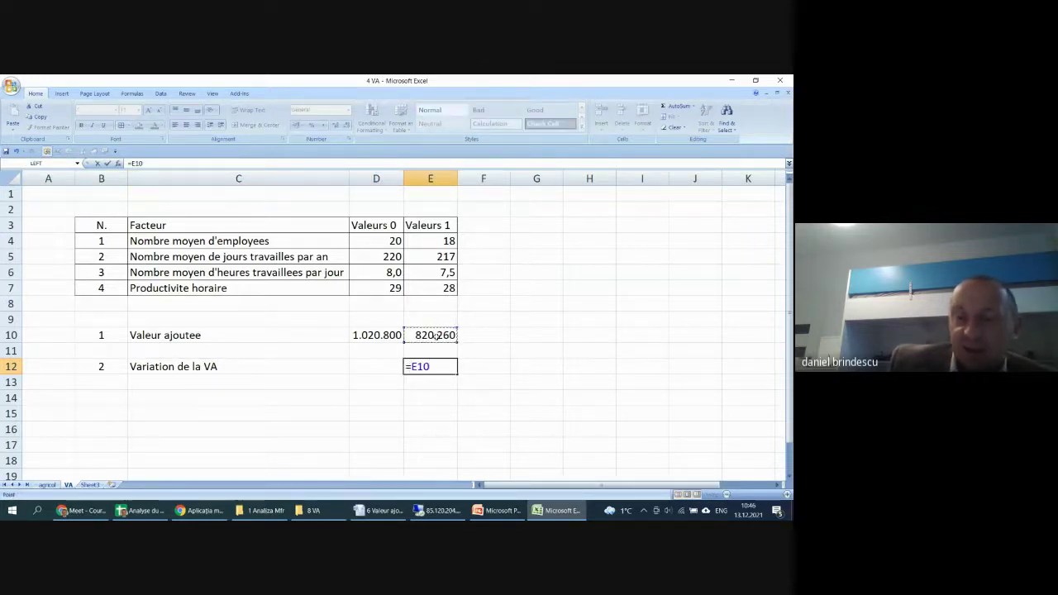
{"action": "type", "text": "-"}
{"action": "left_click", "coordinate": [380, 333]}
{"action": "key", "text": "Return"}
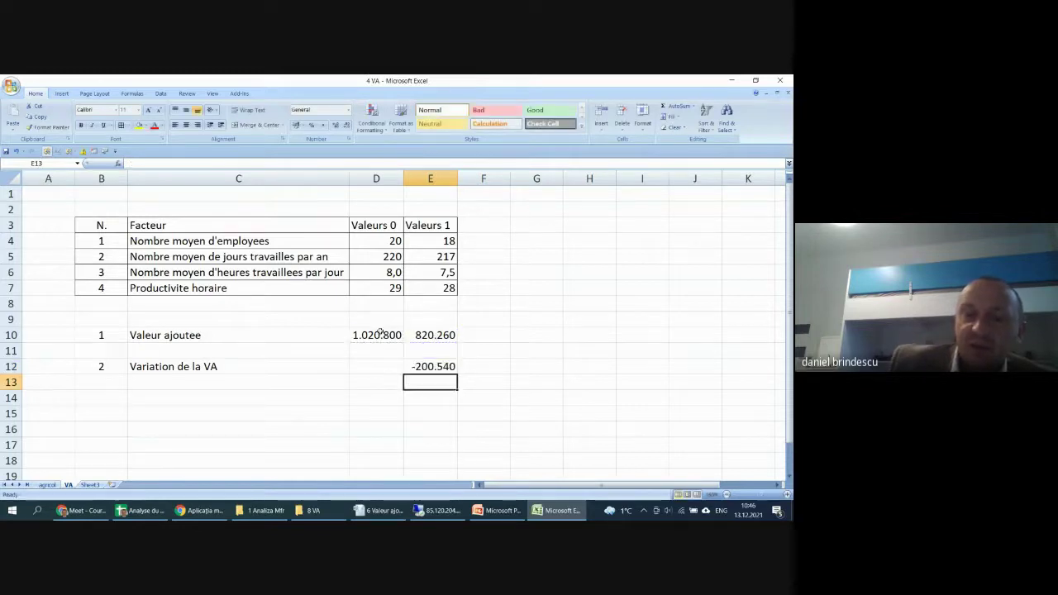
{"action": "left_click", "coordinate": [429, 367]}
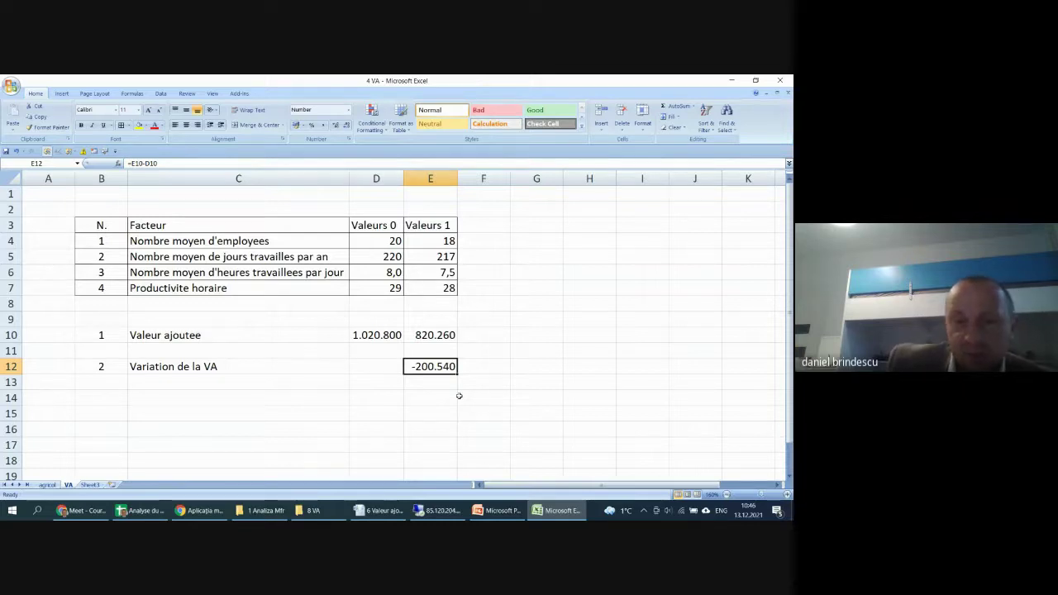
{"action": "left_click", "coordinate": [488, 397]}
- Enter the number 3 in B14 and copy the four factor names from C4:C7 to C14:C17
{"action": "left_click", "coordinate": [108, 401]}
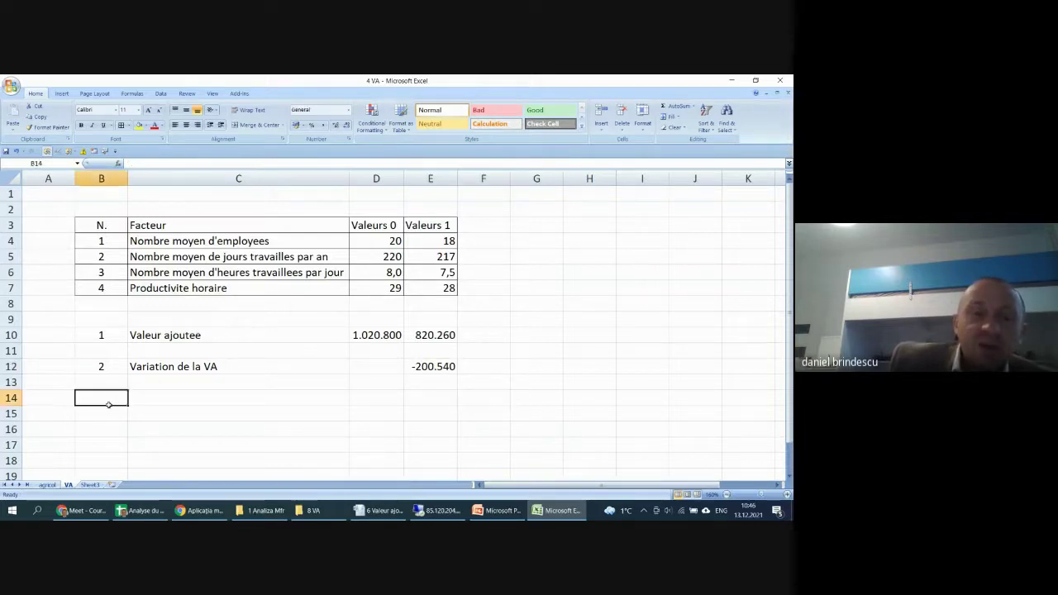
{"action": "type", "text": "3"}
{"action": "key", "text": "Return"}
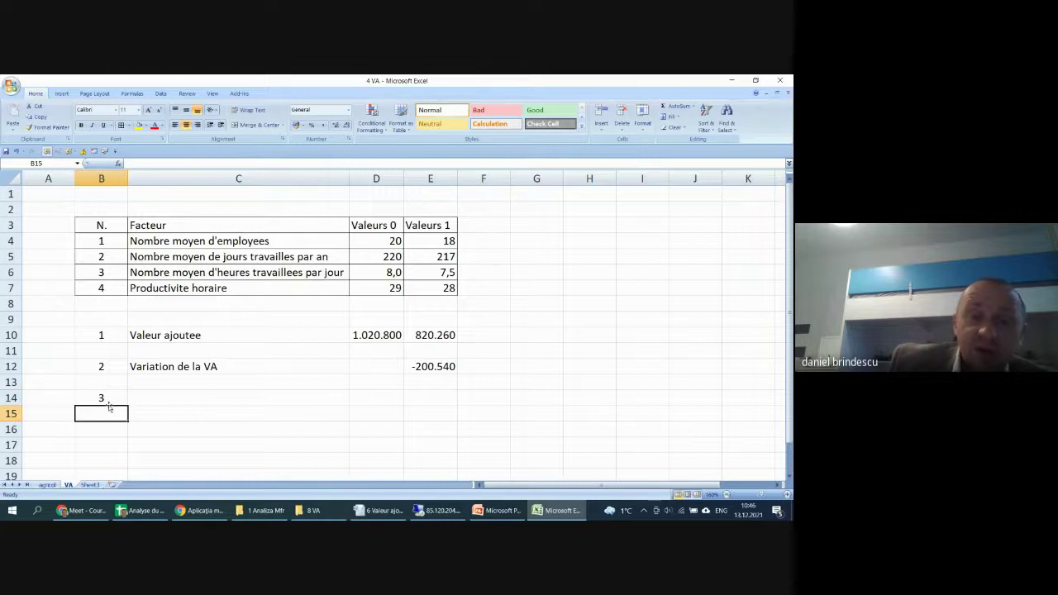
{"action": "left_click", "coordinate": [149, 394]}
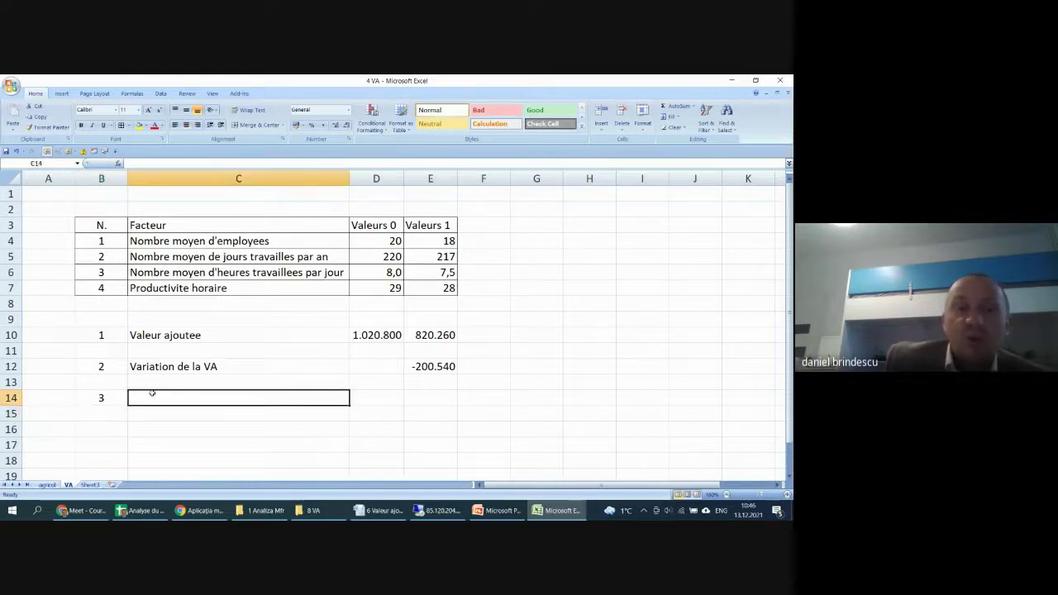
{"action": "left_click_drag", "start_coordinate": [213, 240], "coordinate": [207, 285]}
{"action": "key", "text": "ctrl+c"}
{"action": "left_click", "coordinate": [152, 397]}
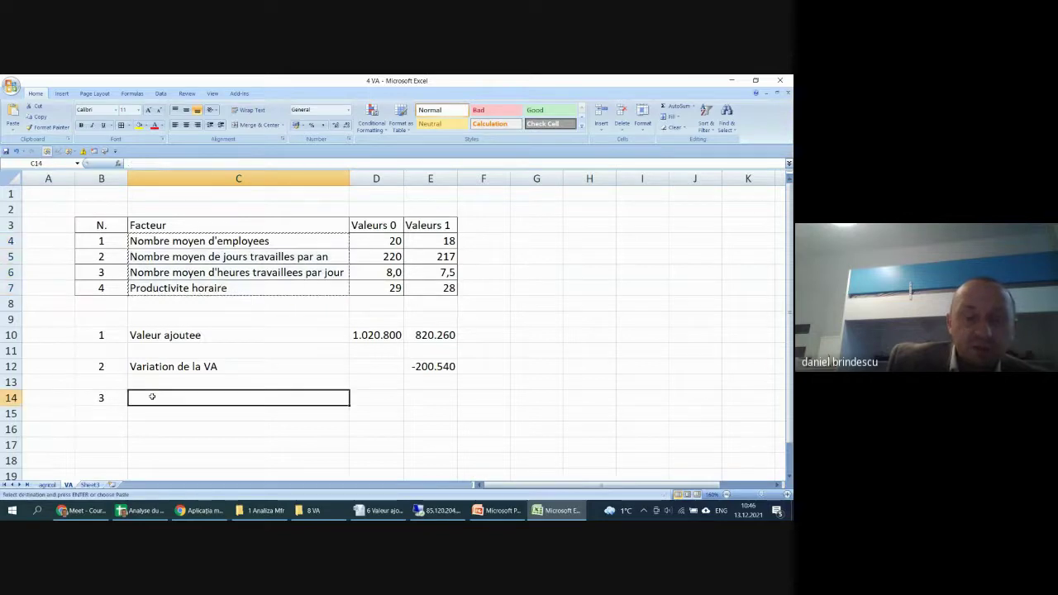
{"action": "key", "text": "ctrl+v"}
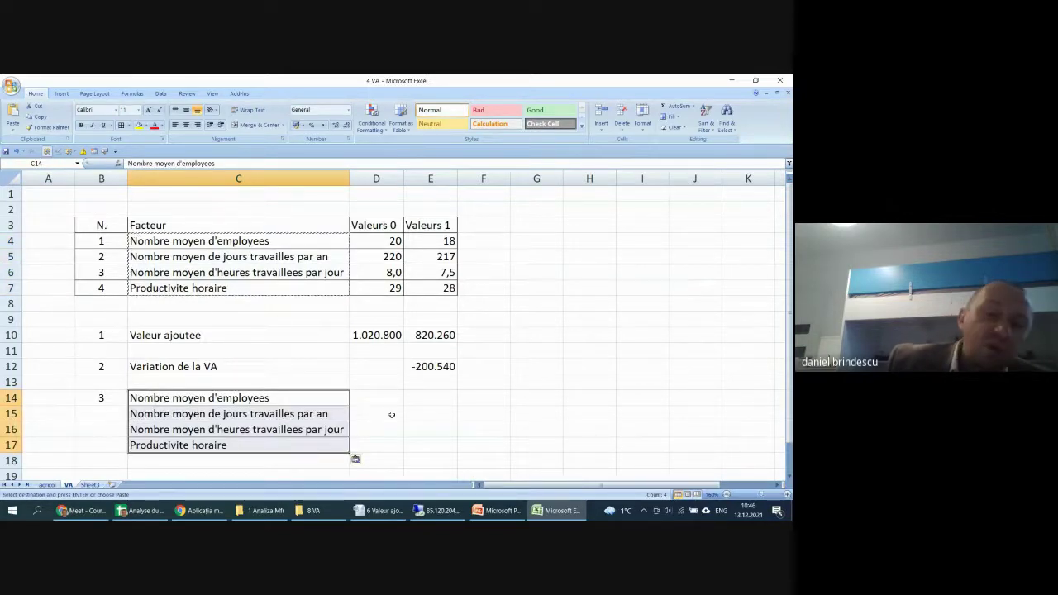
{"action": "left_click", "coordinate": [426, 432]}
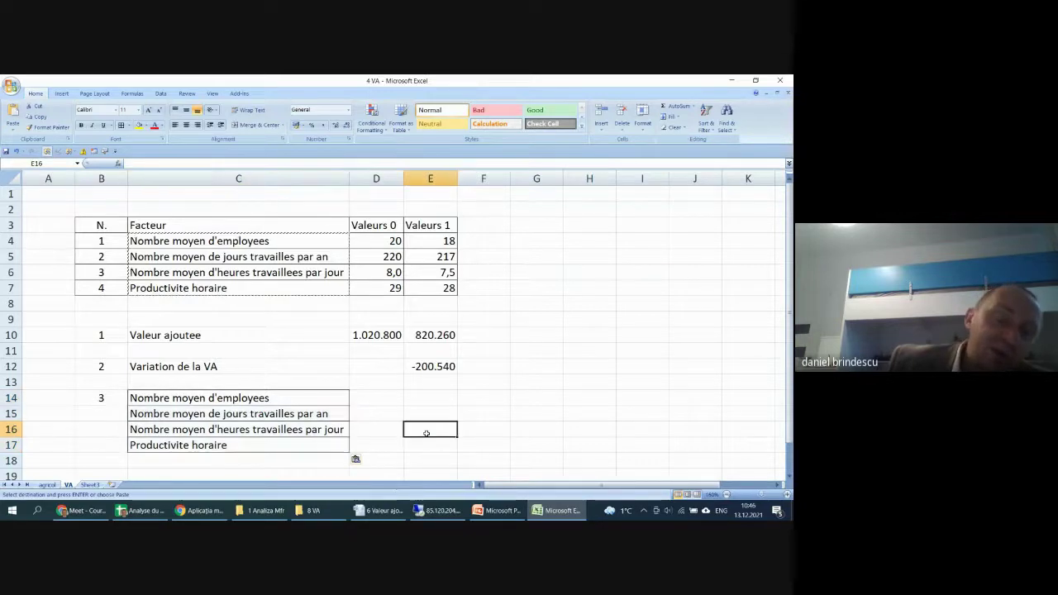
{"action": "left_click", "coordinate": [521, 429]}
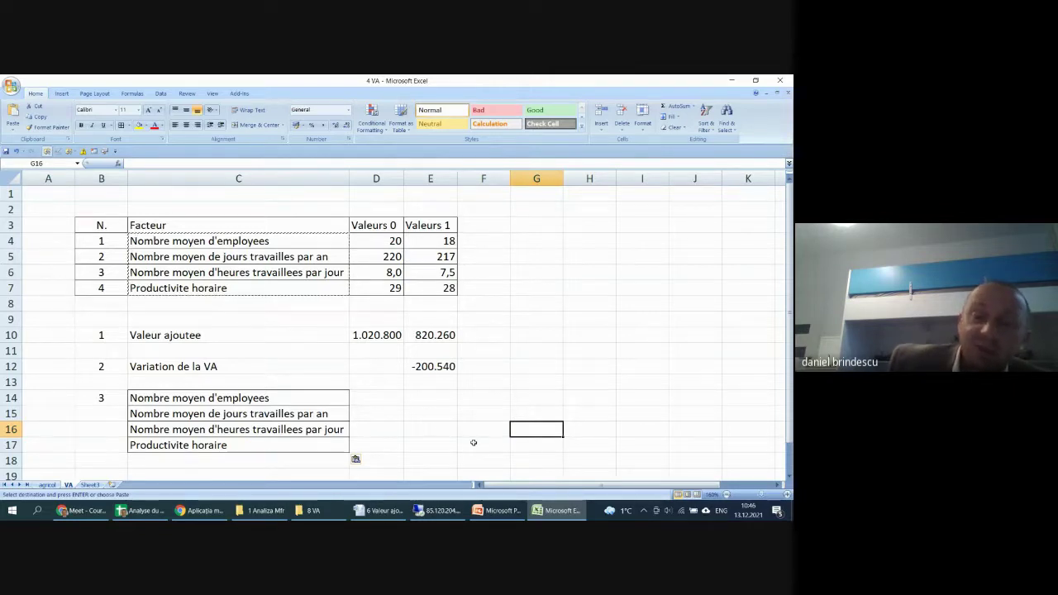
- Enter the number 4 in B19, below the copied list of factors
{"action": "scroll", "coordinate": [373, 406], "scroll_direction": "down", "scroll_amount": 2}
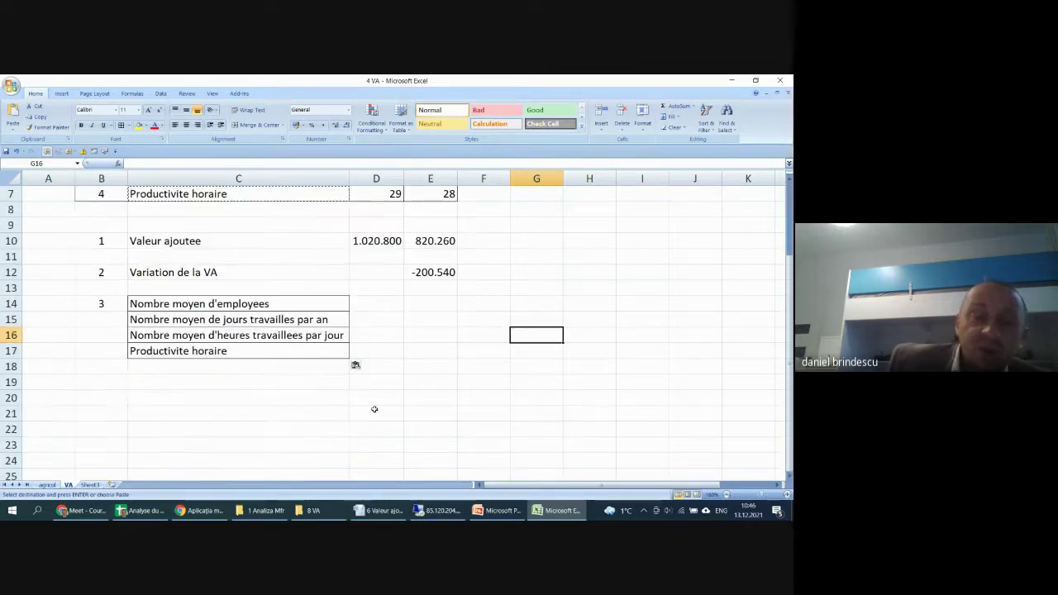
{"action": "left_click", "coordinate": [90, 385]}
{"action": "type", "text": "4"}
{"action": "key", "text": "Return"}
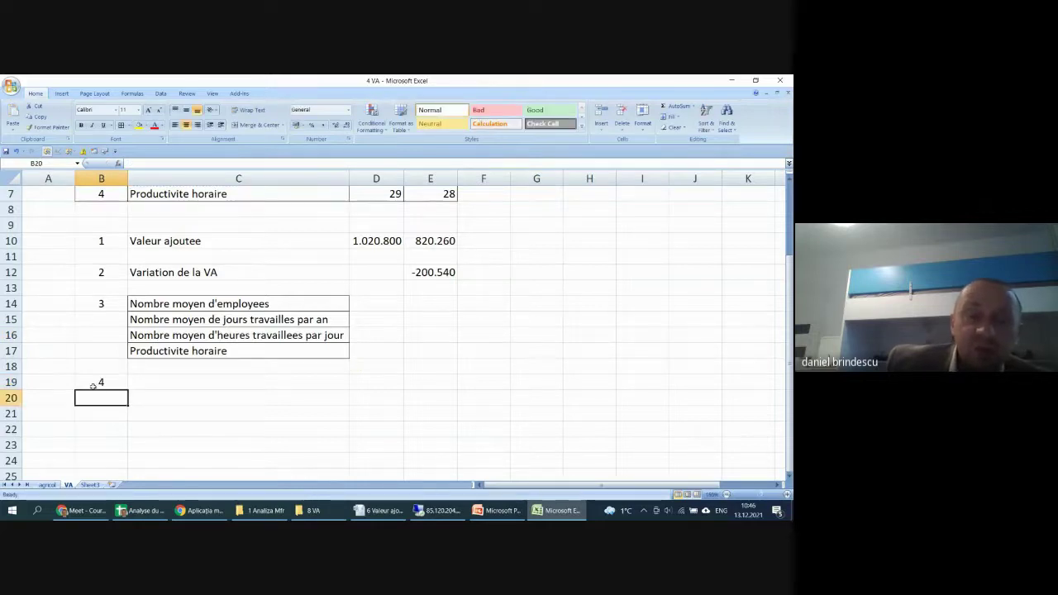
{"action": "left_click", "coordinate": [243, 427]}
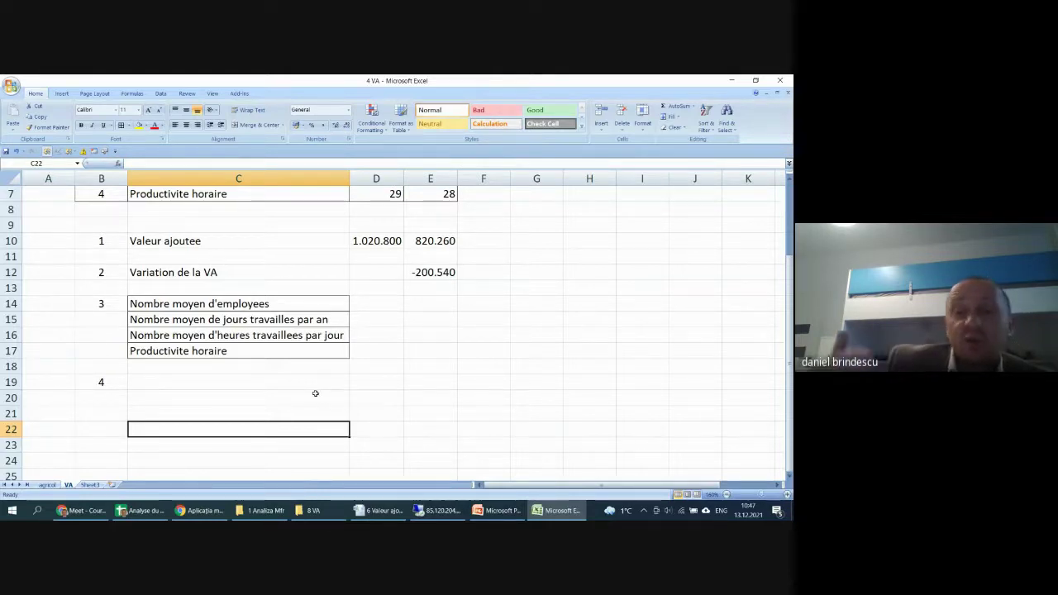
- Compare Valeurs 0 and Valeurs 1 of each factor in D4:E7 and examine the variation of value added in E12
{"action": "scroll", "coordinate": [318, 390], "scroll_direction": "up", "scroll_amount": 2}
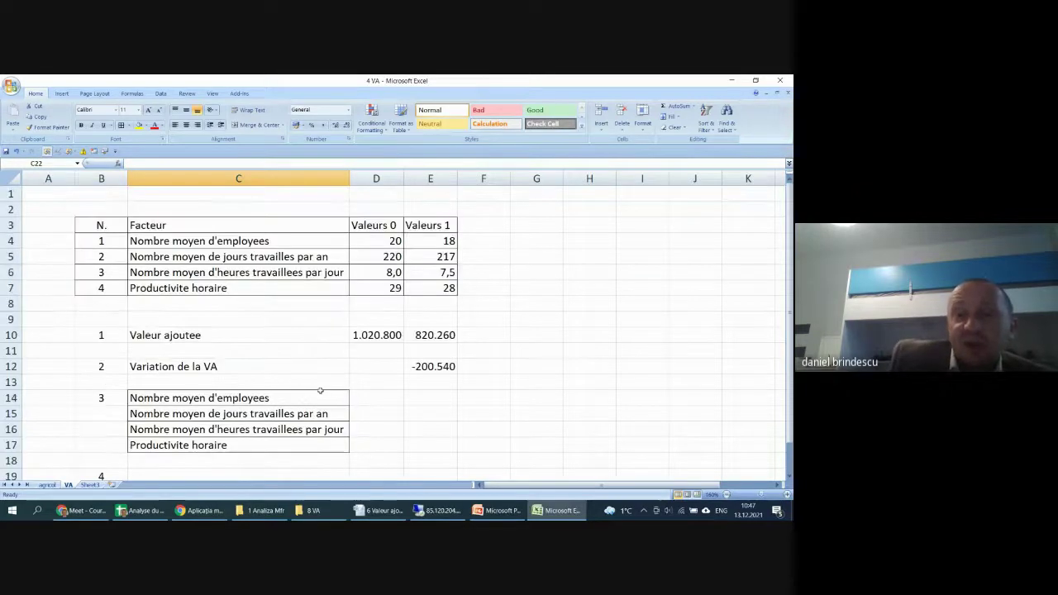
{"action": "left_click", "coordinate": [395, 244]}
{"action": "left_click", "coordinate": [424, 245]}
{"action": "left_click", "coordinate": [394, 258]}
{"action": "left_click", "coordinate": [414, 260]}
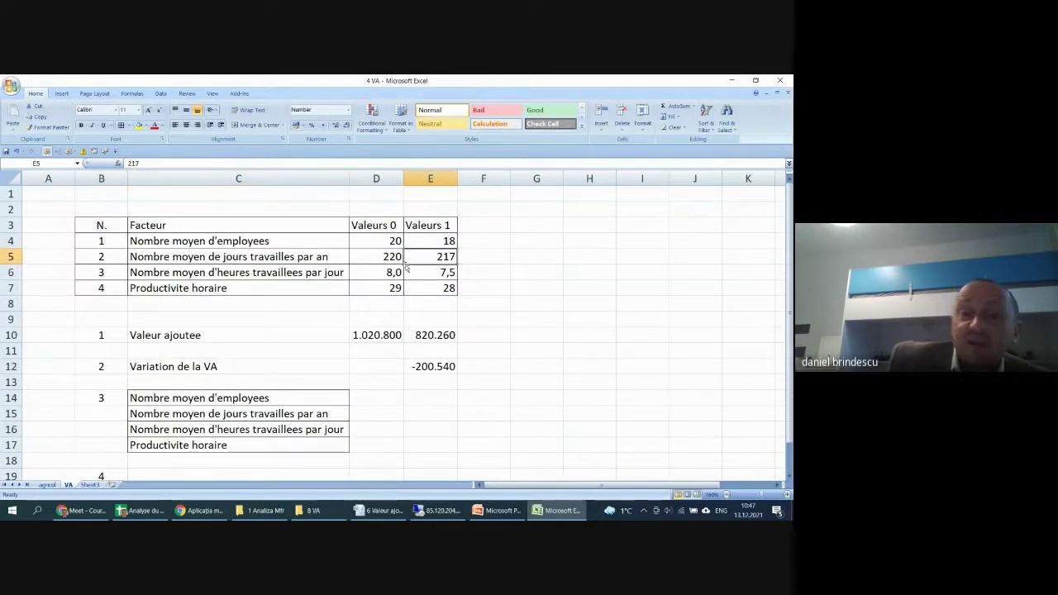
{"action": "left_click", "coordinate": [388, 274]}
{"action": "left_click", "coordinate": [432, 277]}
{"action": "left_click", "coordinate": [398, 287]}
{"action": "left_click", "coordinate": [429, 284]}
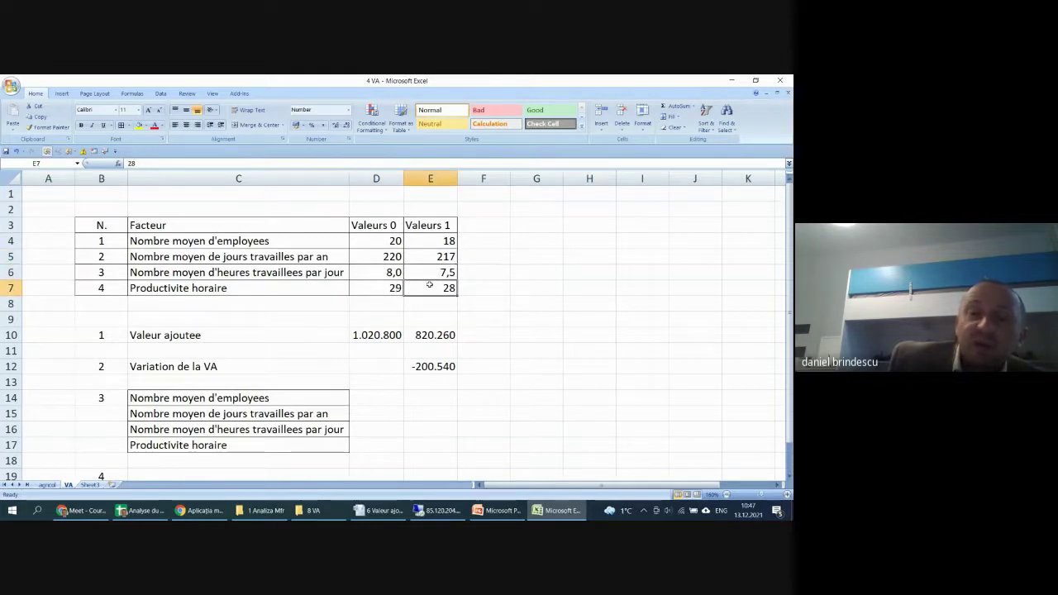
{"action": "left_click", "coordinate": [439, 369]}
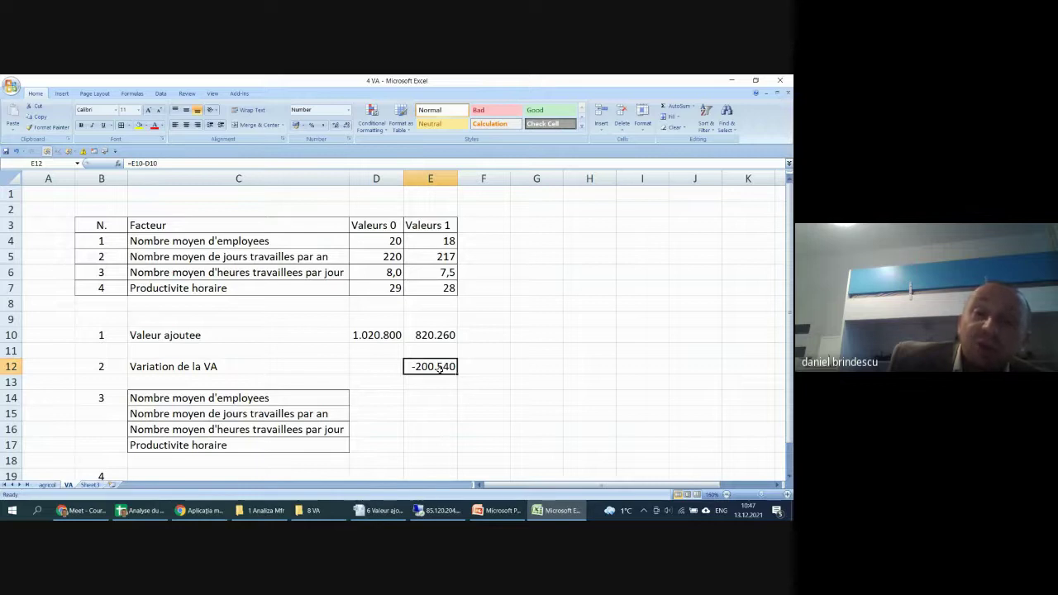
{"action": "left_click", "coordinate": [520, 306]}
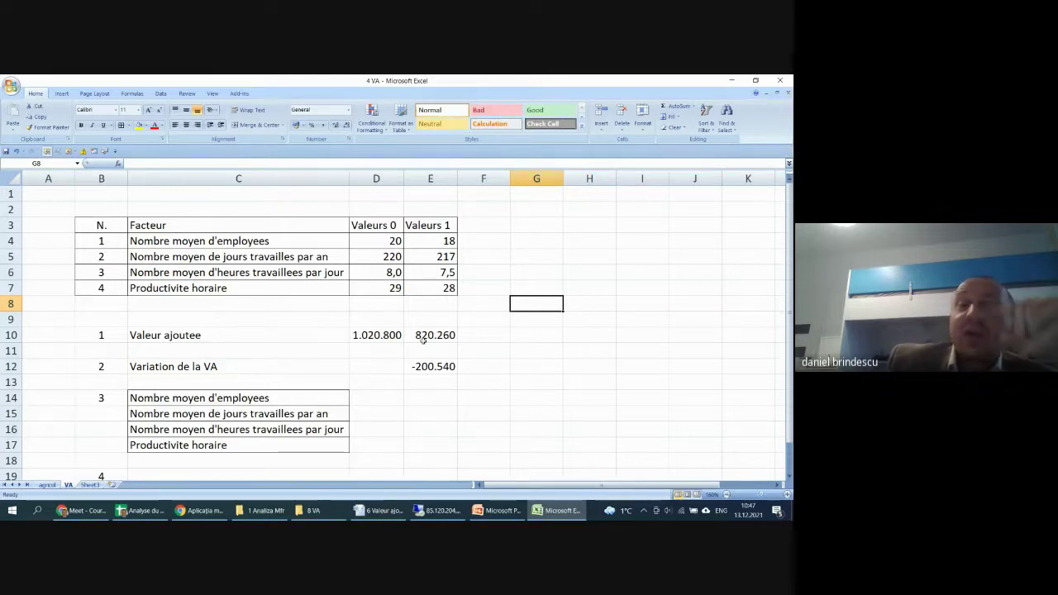
{"action": "left_click", "coordinate": [399, 240]}
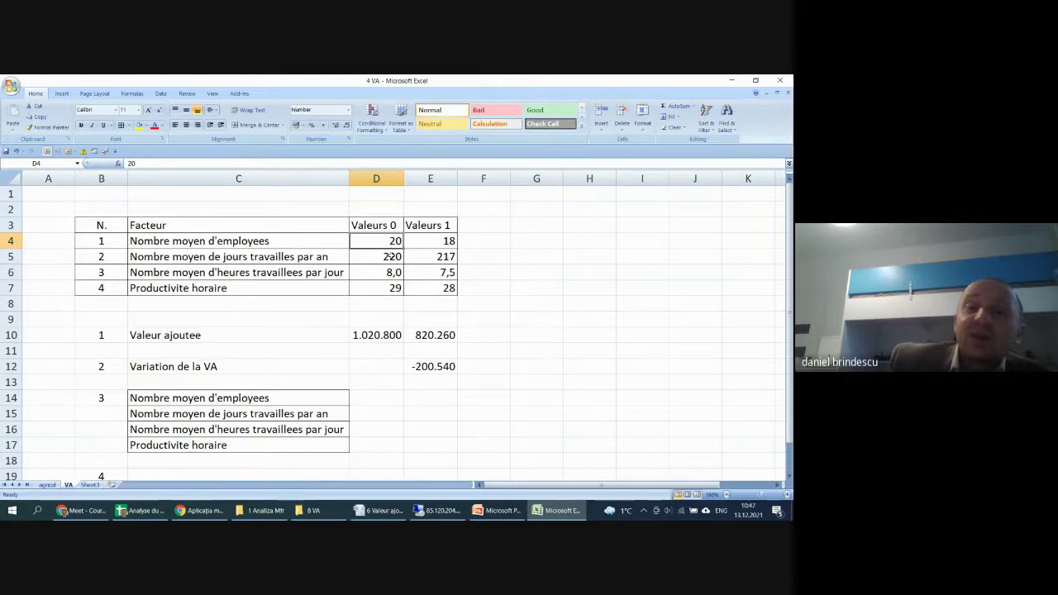
{"action": "left_click", "coordinate": [418, 241]}
{"action": "key", "text": "Left"}
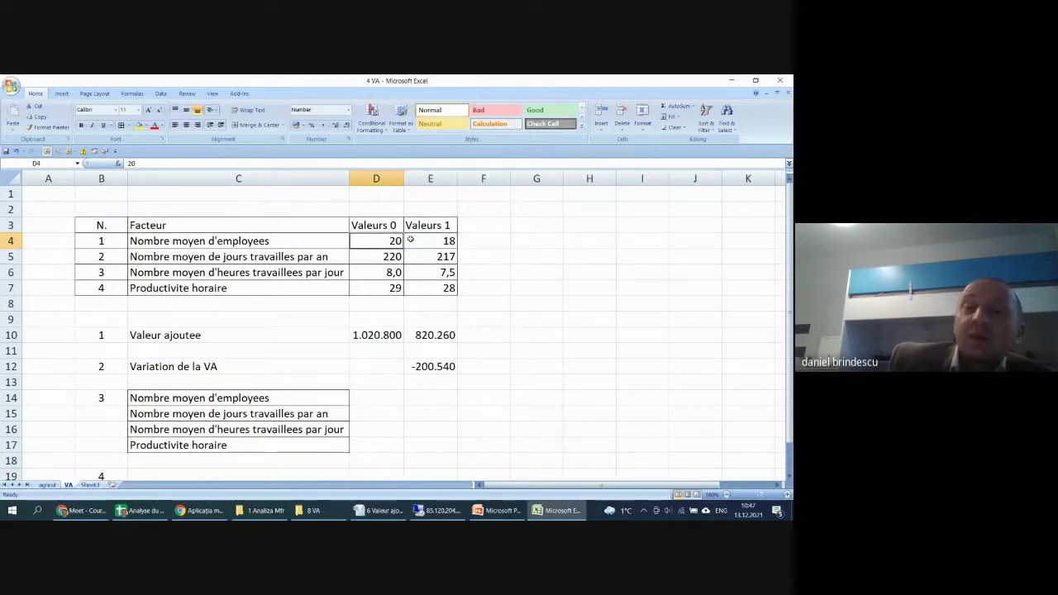
{"action": "key", "text": "Right"}
{"action": "left_click", "coordinate": [391, 256]}
{"action": "key", "text": "Right"}
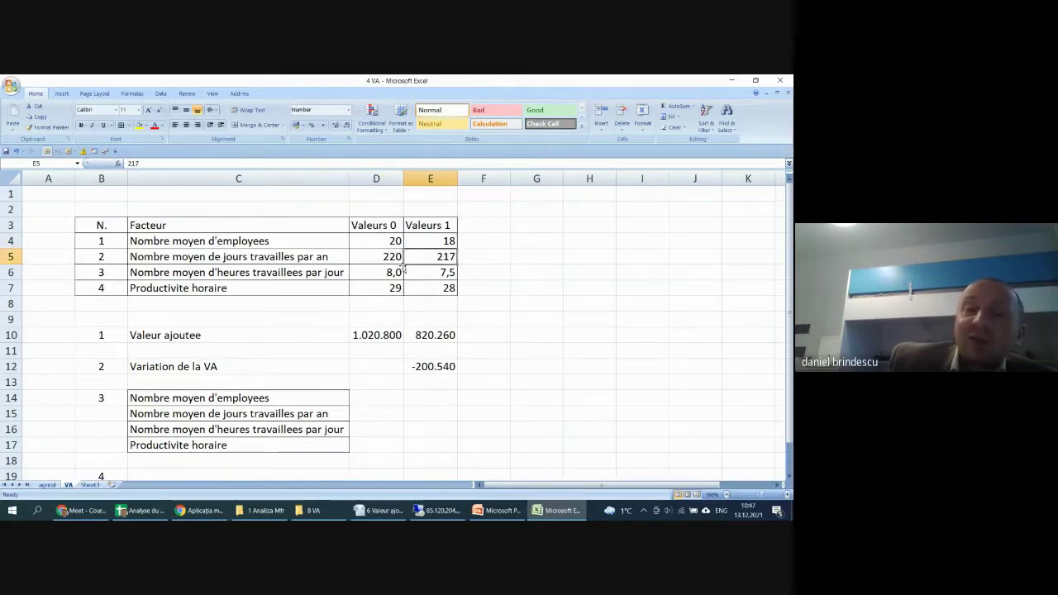
{"action": "left_click", "coordinate": [397, 274]}
{"action": "left_click", "coordinate": [397, 288]}
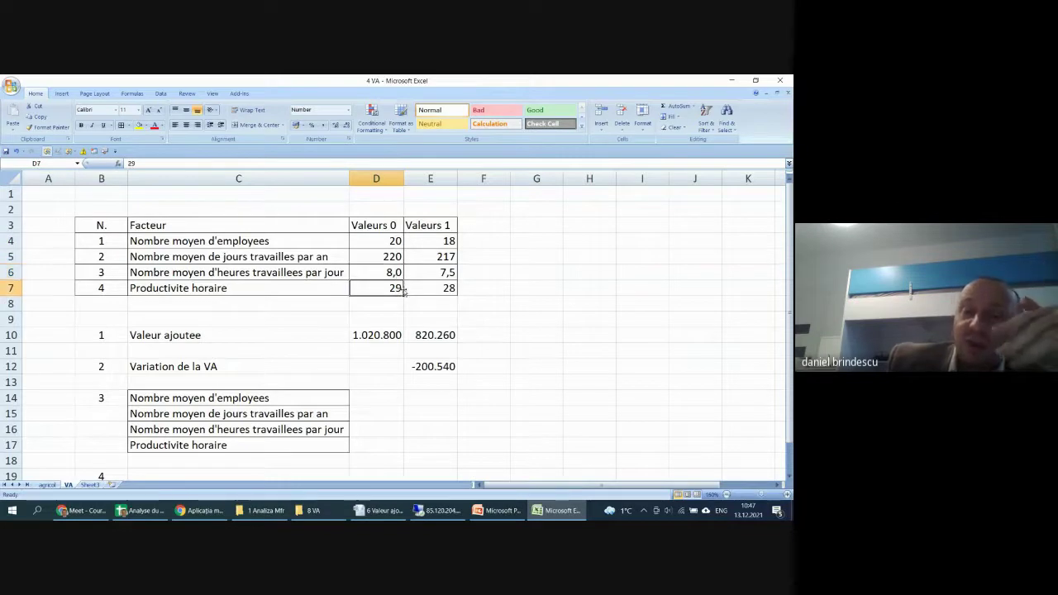
- Enter the symbol N in D14 for the number of employees and nj in D15 for the days worked per year
{"action": "left_click", "coordinate": [414, 288]}
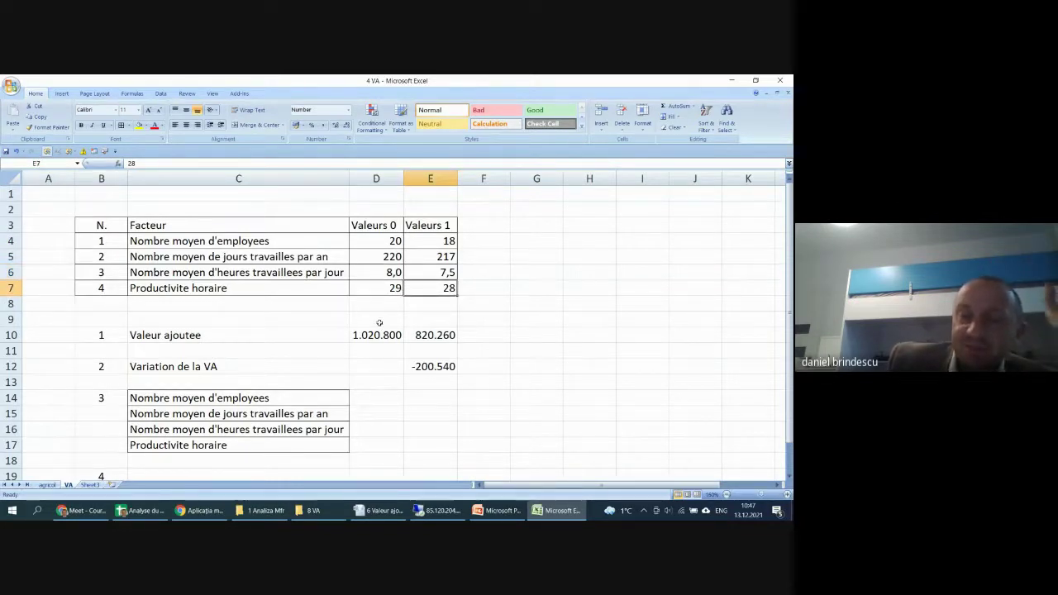
{"action": "left_click", "coordinate": [476, 428]}
{"action": "scroll", "coordinate": [382, 366], "scroll_direction": "down", "scroll_amount": 1}
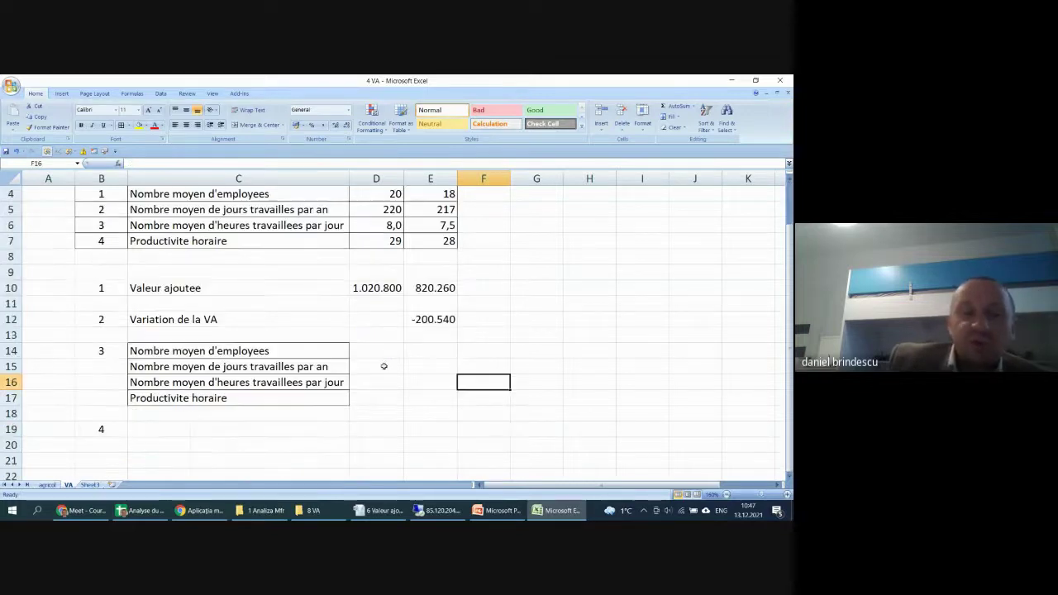
{"action": "left_click", "coordinate": [154, 353]}
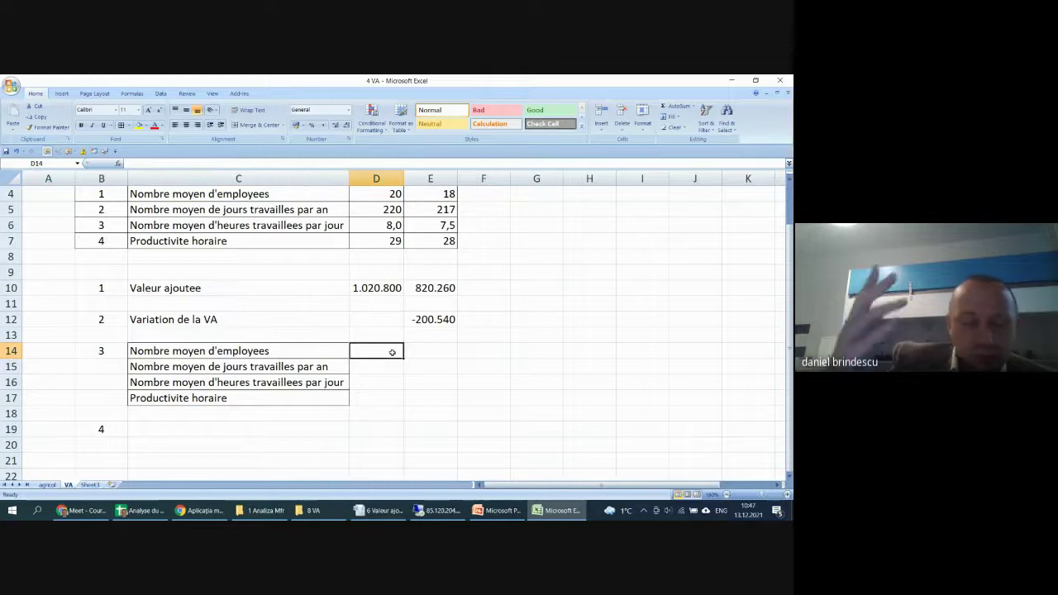
{"action": "type", "text": "N"}
{"action": "key", "text": "Return"}
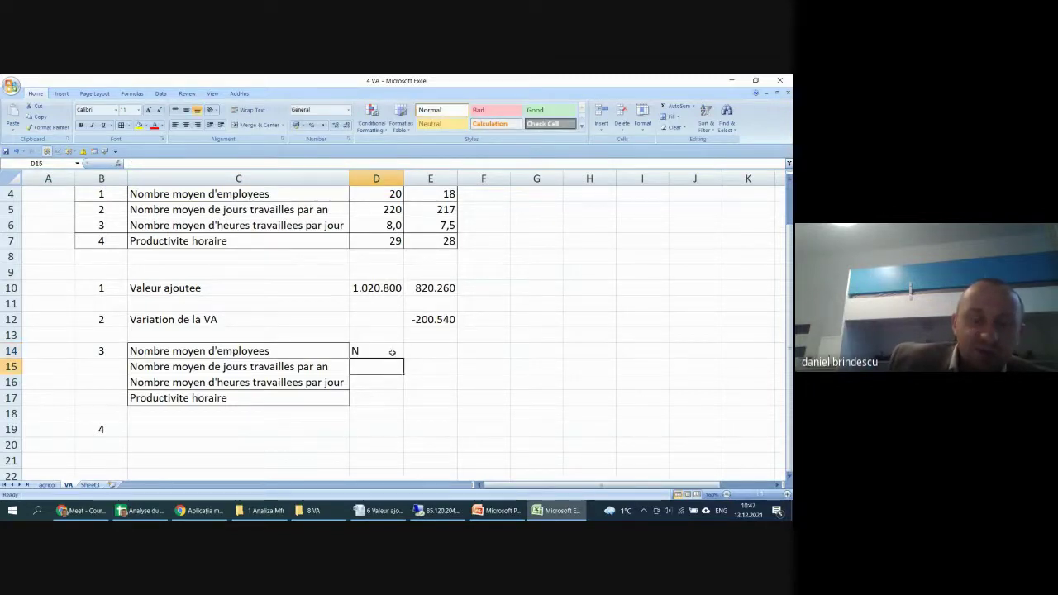
{"action": "type", "text": "nj"}
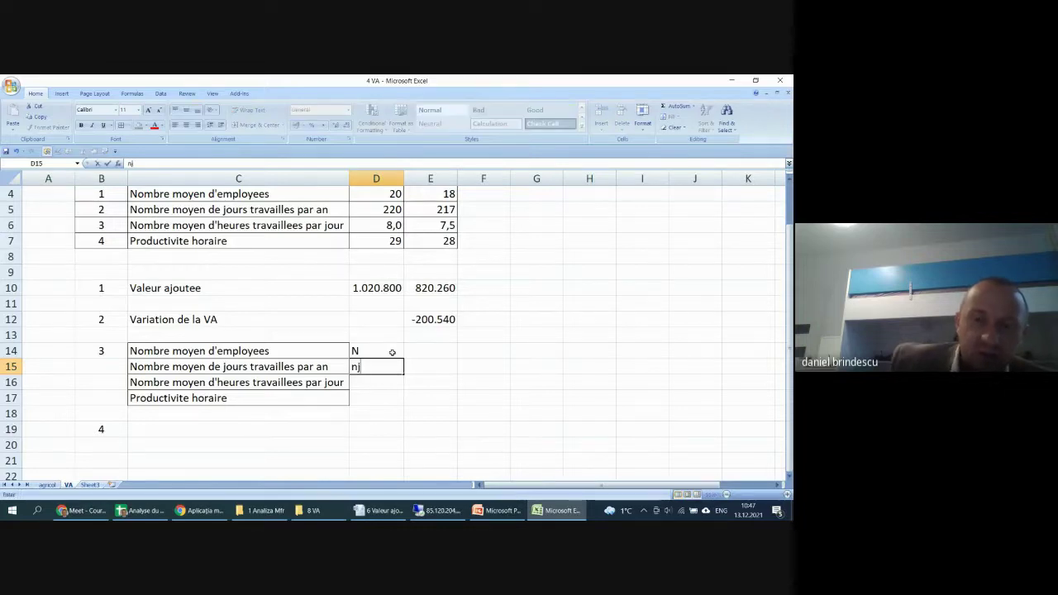
{"action": "key", "text": "Return"}
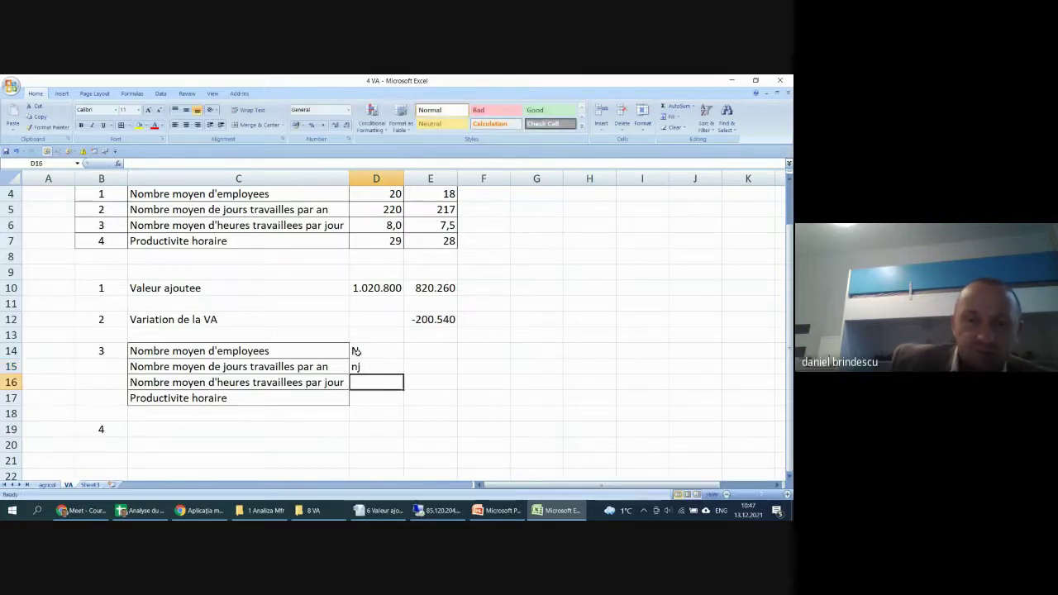
- Append the index 0 to the symbols in D14 and D15 so they read N0 and nj0
{"action": "double_click", "coordinate": [355, 351]}
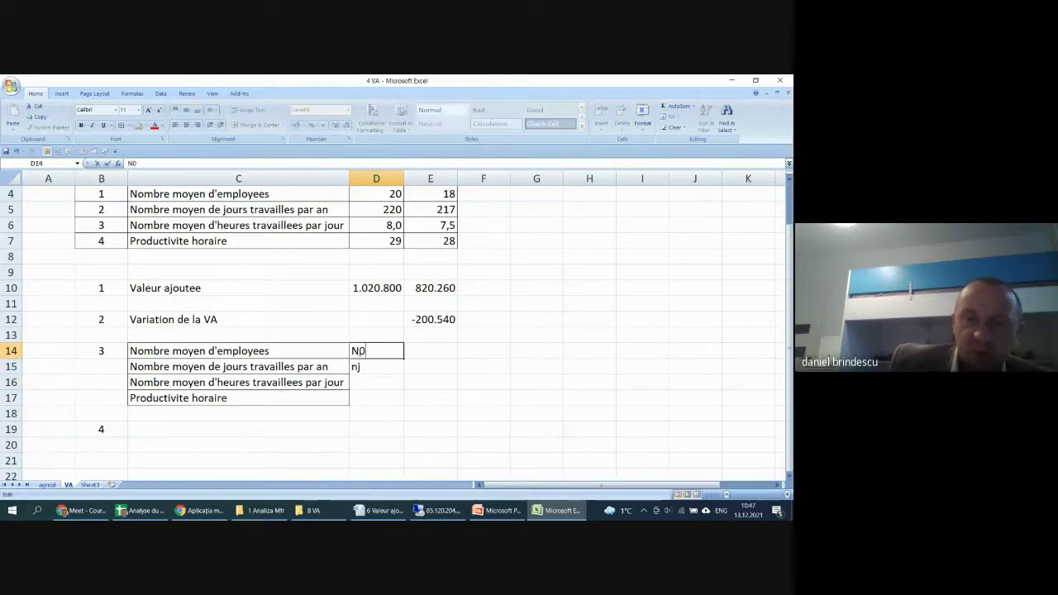
{"action": "type", "text": "0"}
{"action": "left_click", "coordinate": [383, 366]}
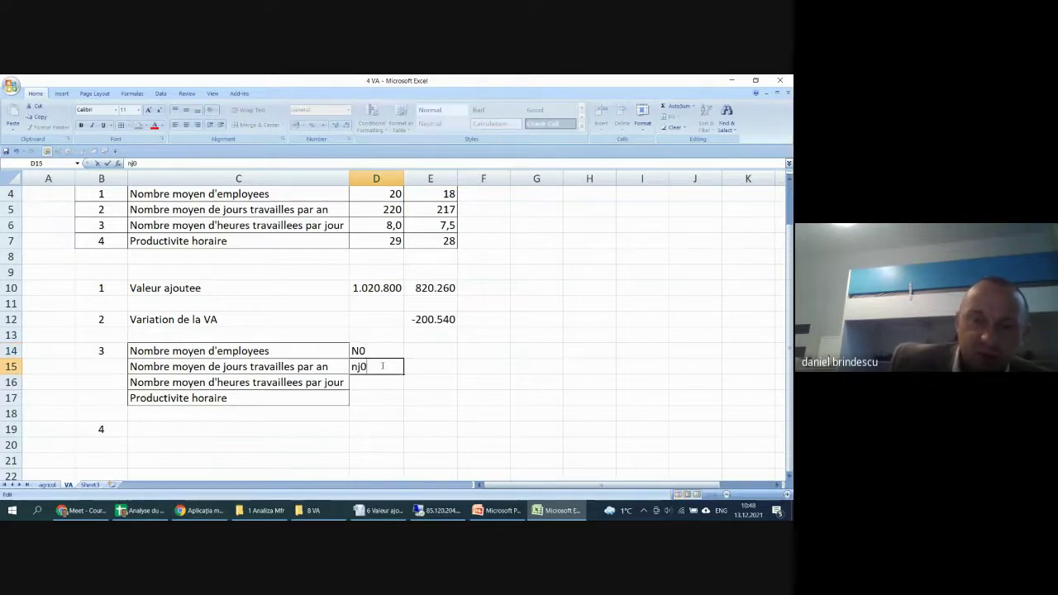
- Complete the symbol column beside the indicators with nj0 in D15, h0 in D16 and wL0 in D17
{"action": "key", "text": "Return"}
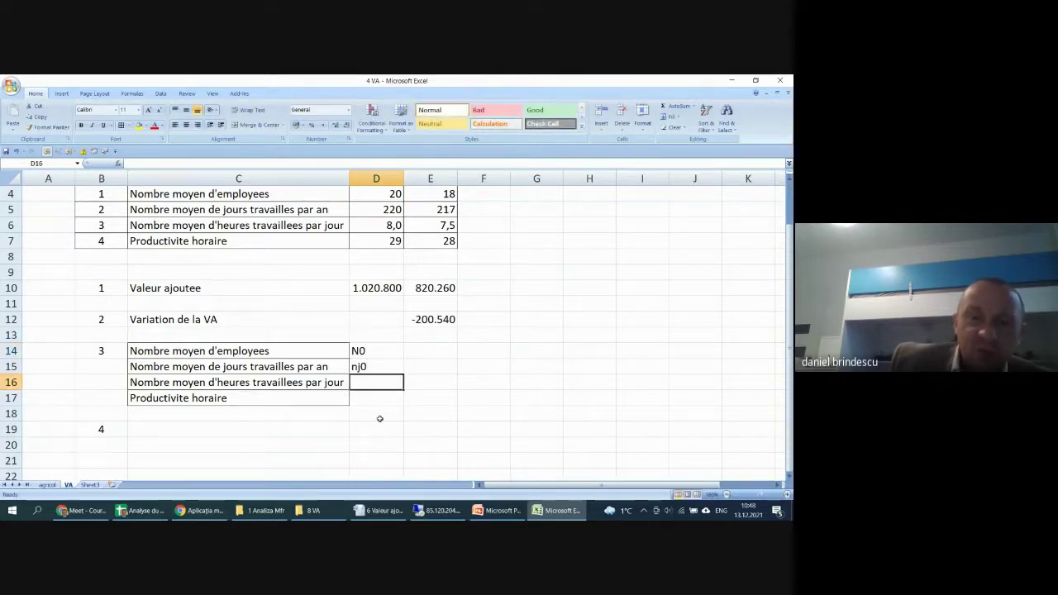
{"action": "type", "text": "h0"}
{"action": "key", "text": "Return"}
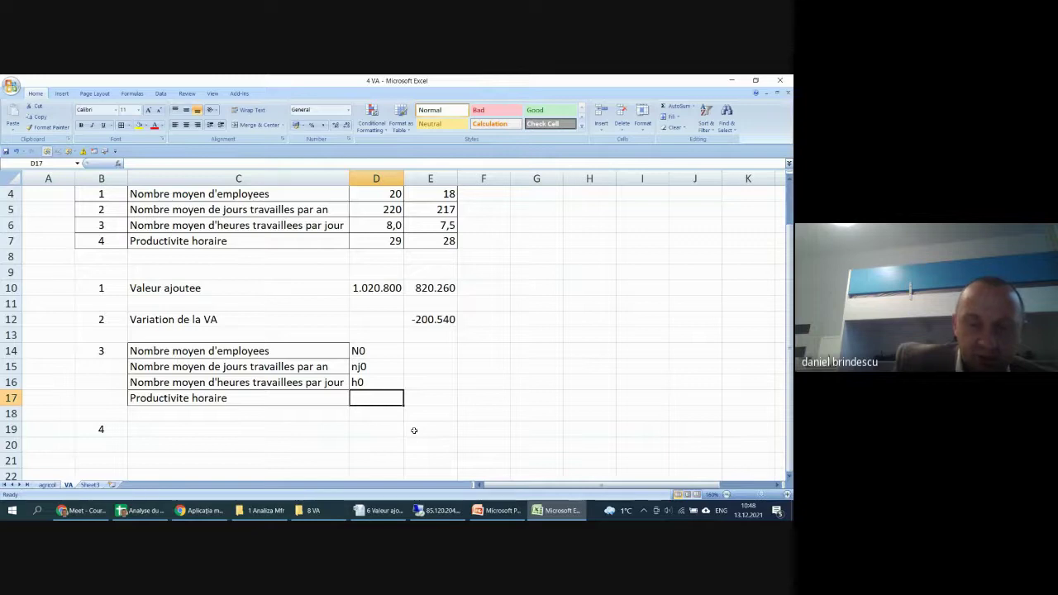
{"action": "type", "text": "wL"}
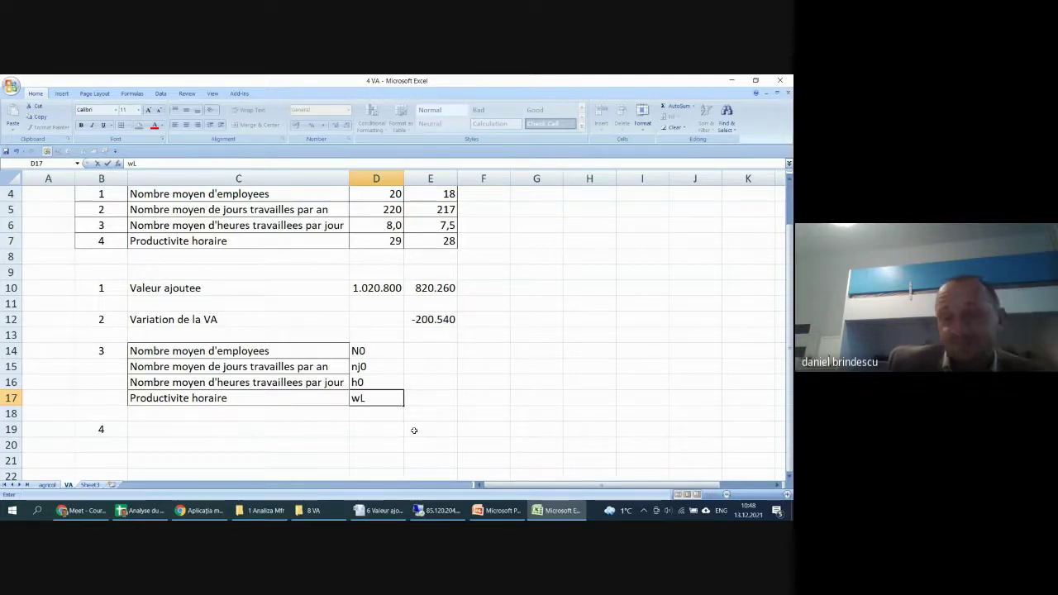
{"action": "key", "text": "Return"}
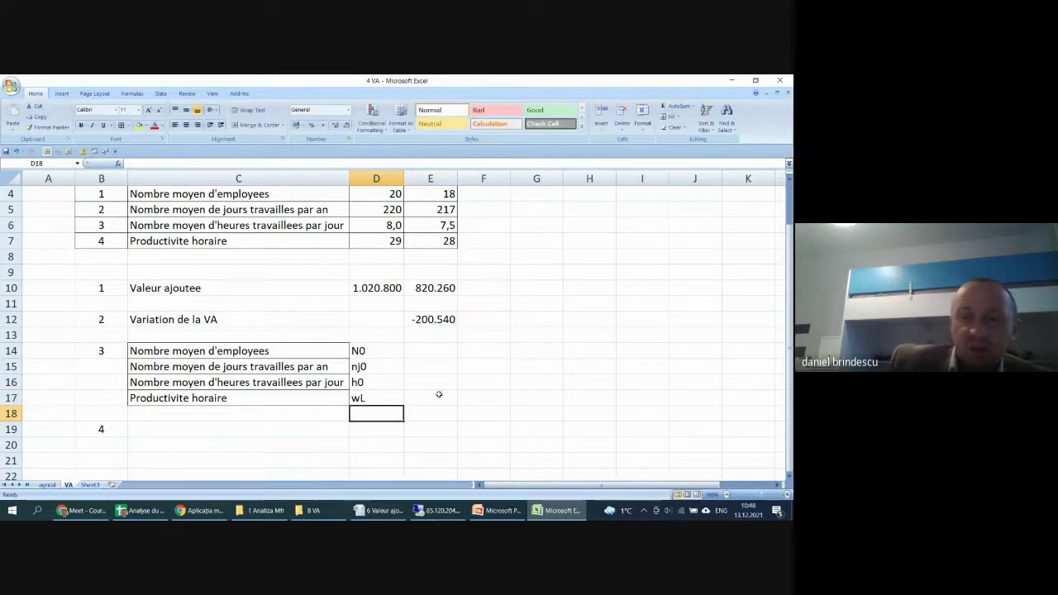
{"action": "left_click", "coordinate": [370, 398]}
{"action": "double_click", "coordinate": [374, 396]}
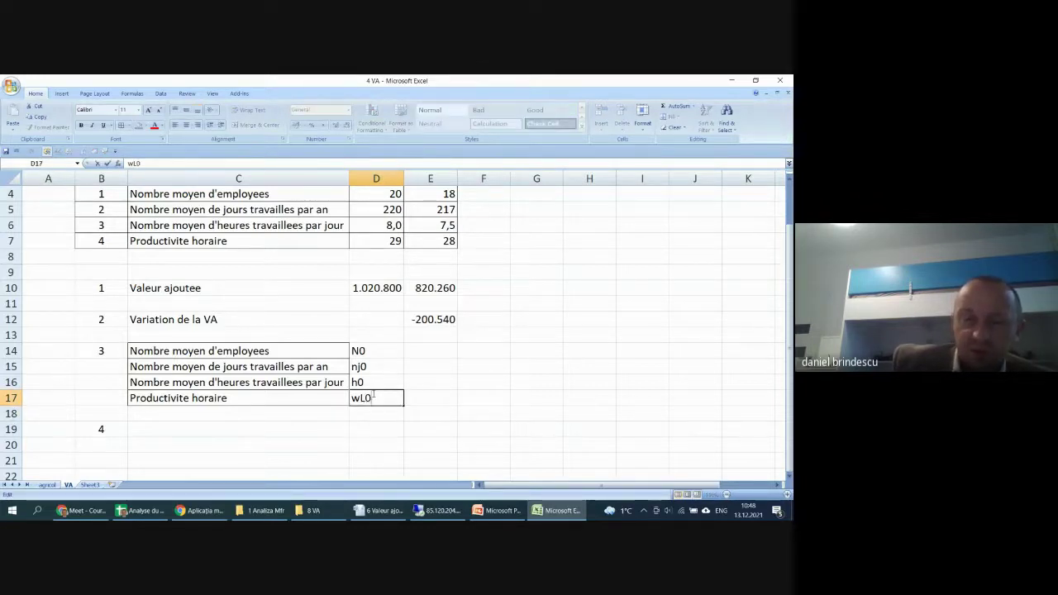
{"action": "type", "text": "0"}
{"action": "left_click", "coordinate": [477, 395]}
- Extend the symbols in D14:D17 into column E as N1, nj1, h1 and wL1, and centre the whole block
{"action": "left_click_drag", "start_coordinate": [372, 352], "coordinate": [433, 403]}
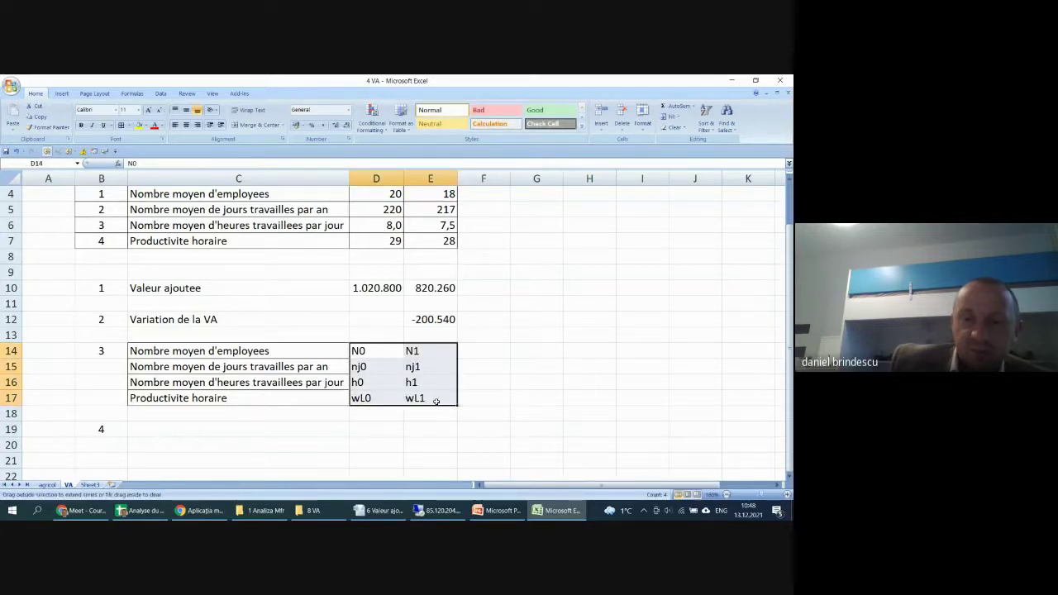
{"action": "left_click", "coordinate": [187, 125]}
{"action": "left_click", "coordinate": [551, 456]}
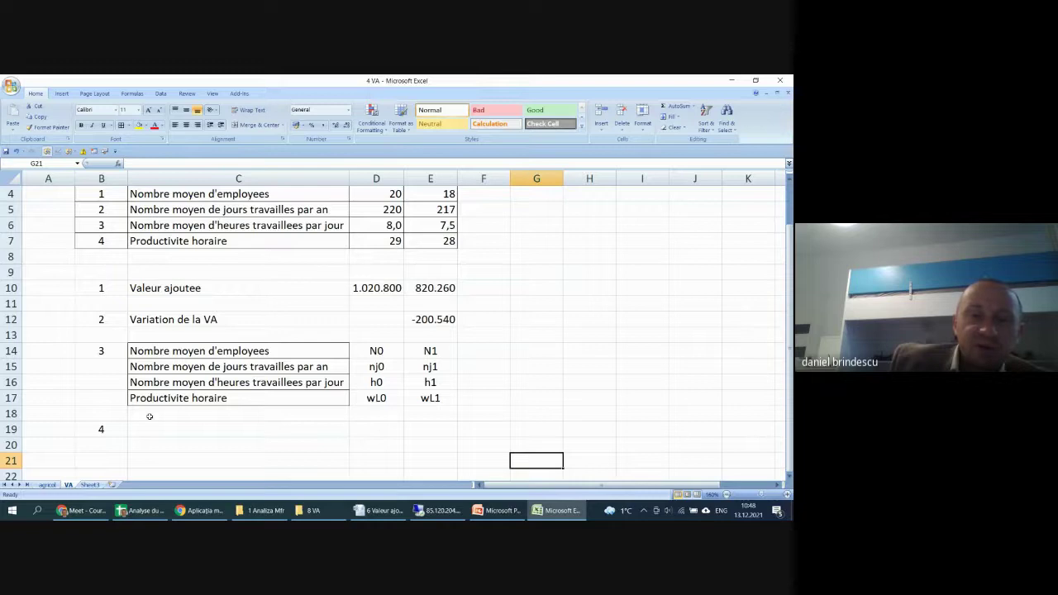
- Insert two blank rows above row 18, below the Productivite horaire line
{"action": "left_click_drag", "start_coordinate": [11, 414], "coordinate": [11, 426]}
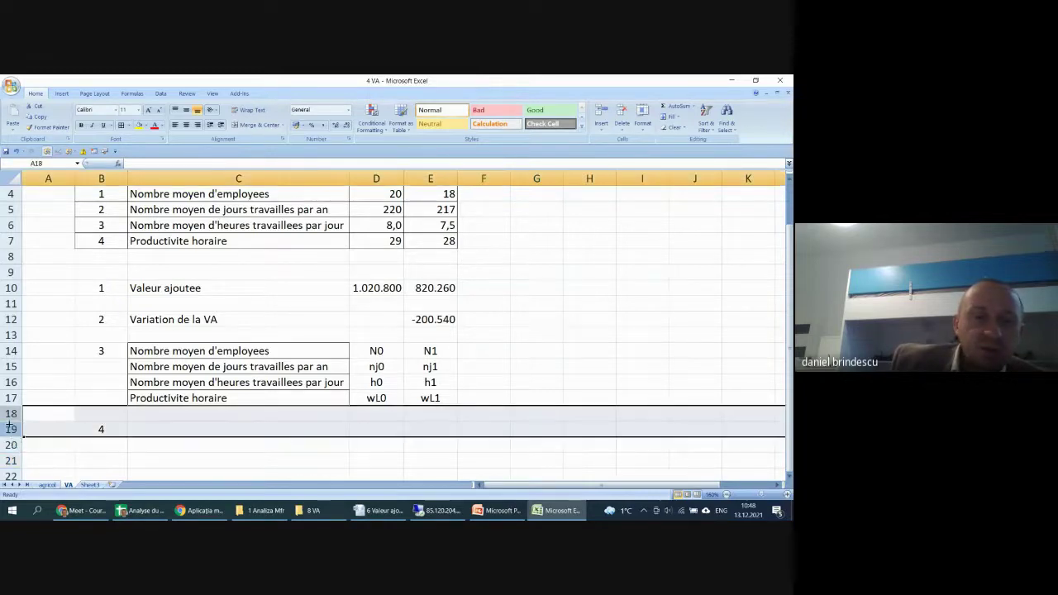
{"action": "right_click", "coordinate": [11, 426]}
{"action": "left_click", "coordinate": [37, 352]}
- Enter the value-added formula "VA = N x nj x h x wL" as text in C19
{"action": "left_click", "coordinate": [151, 430]}
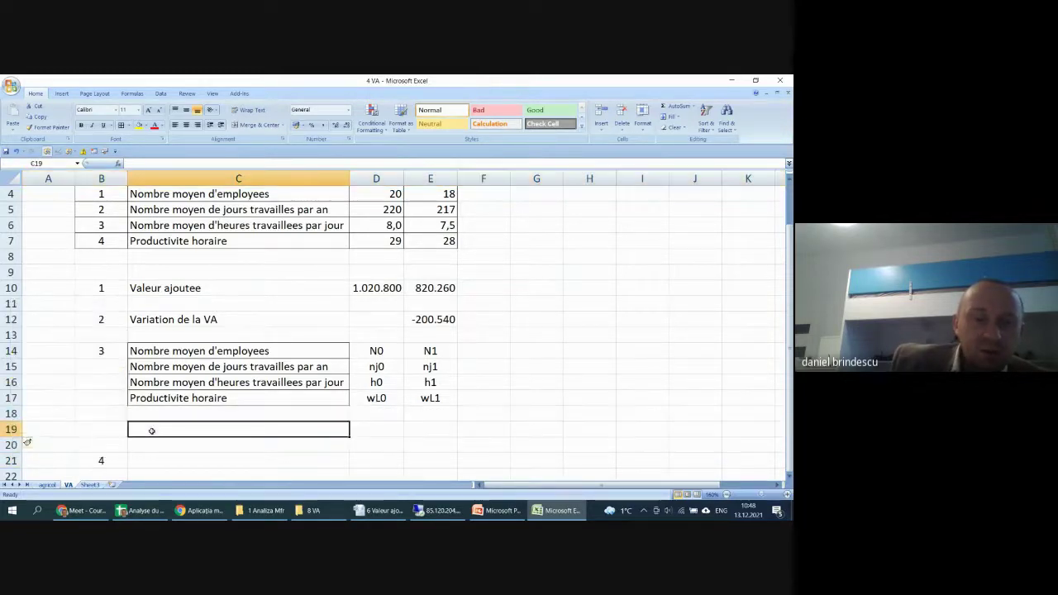
{"action": "type", "text": "VA"}
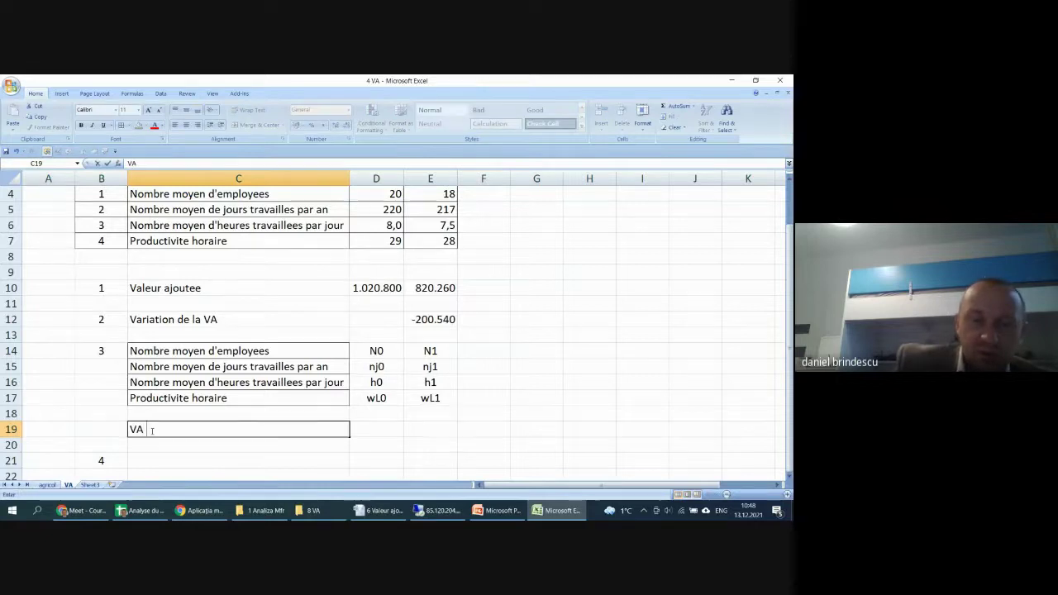
{"action": "type", "text": " = N x nj"}
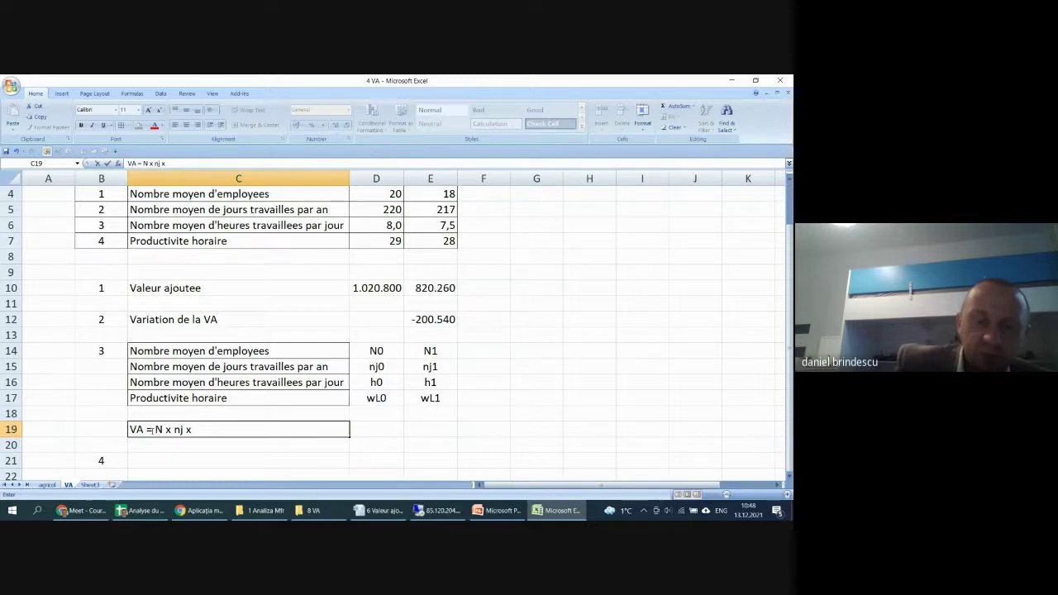
{"action": "type", "text": "x"}
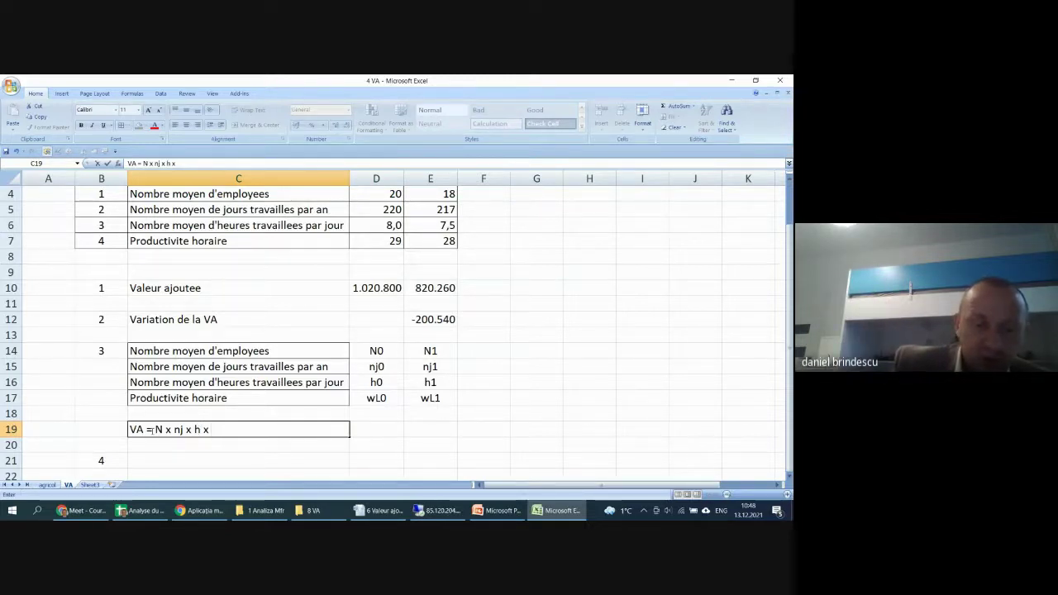
{"action": "type", "text": " w"}
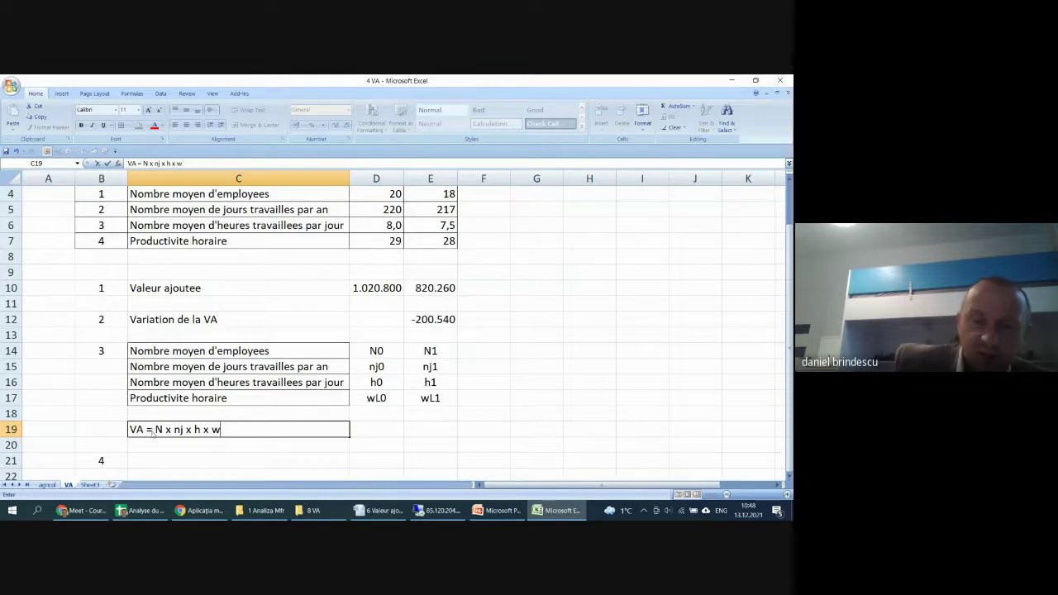
{"action": "type", "text": "lL"}
{"action": "key", "text": "Return"}
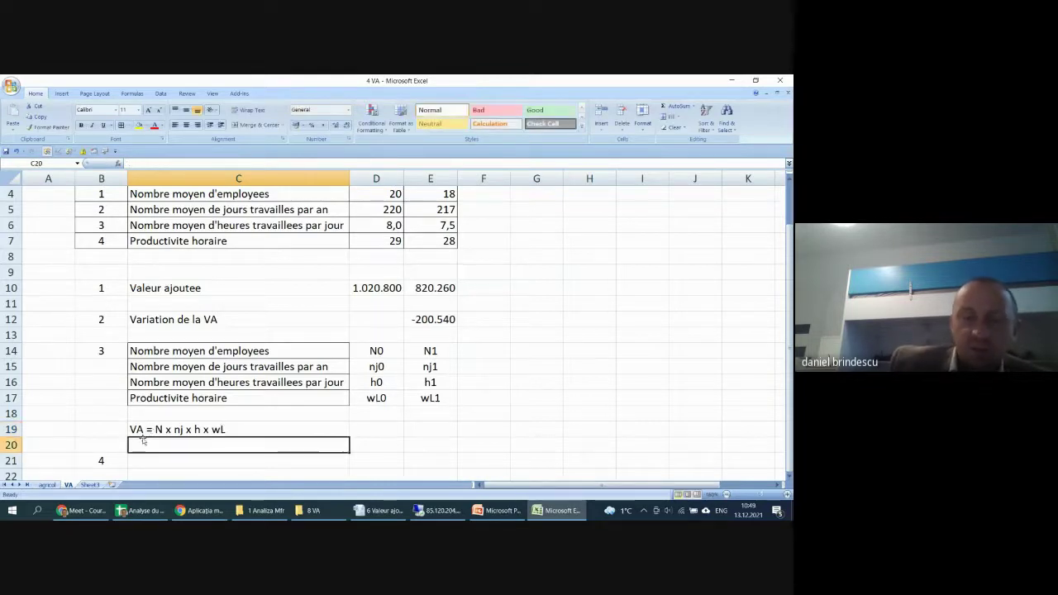
- Centre the VA formula text horizontally in cell C19
{"action": "left_click", "coordinate": [486, 427]}
{"action": "scroll", "coordinate": [357, 423], "scroll_direction": "down", "scroll_amount": 2}
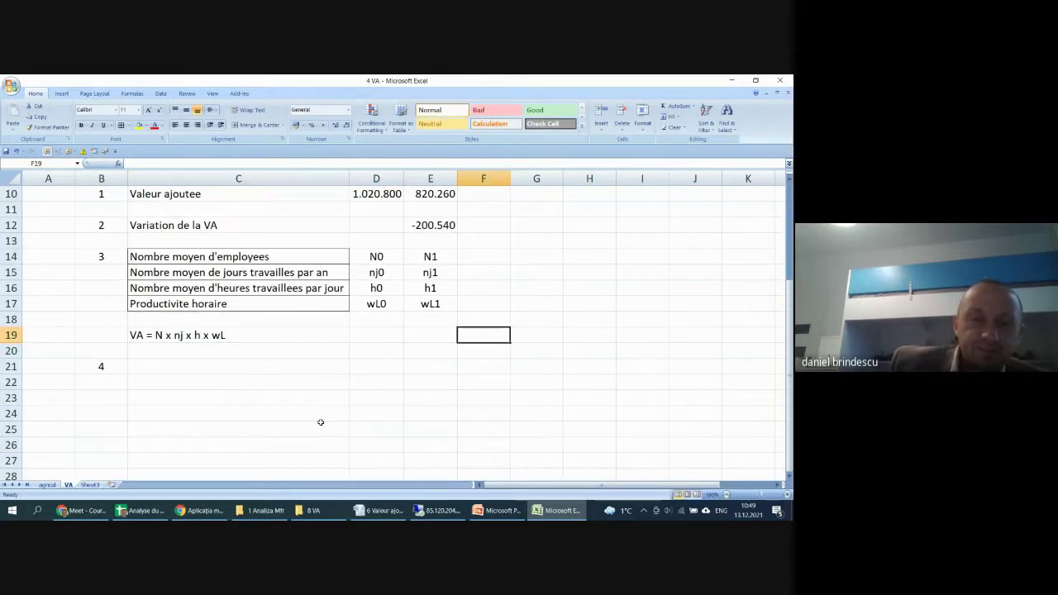
{"action": "left_click", "coordinate": [250, 383]}
{"action": "left_click", "coordinate": [195, 335]}
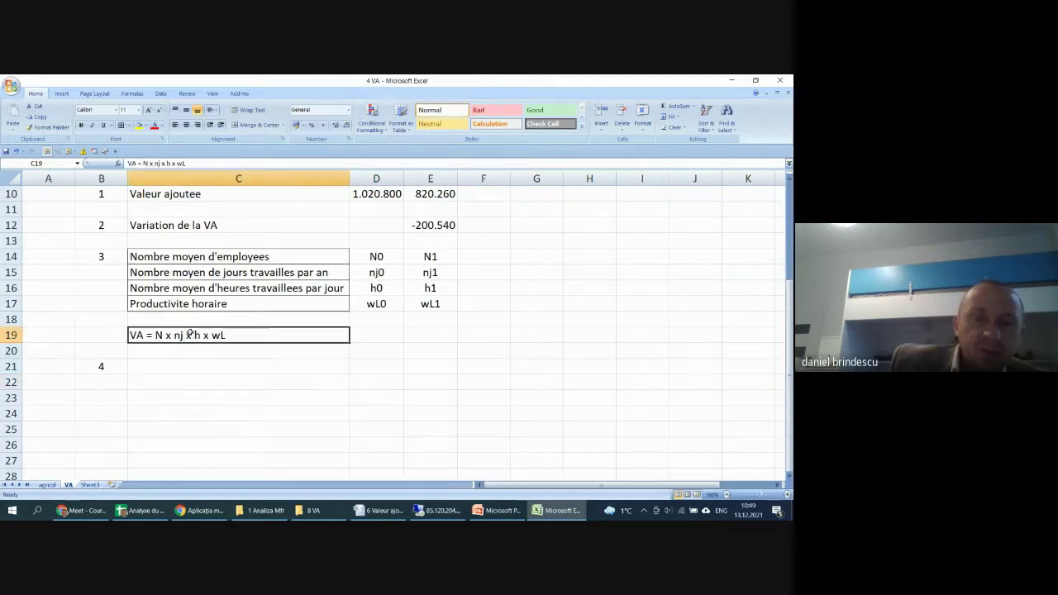
{"action": "left_click", "coordinate": [187, 124]}
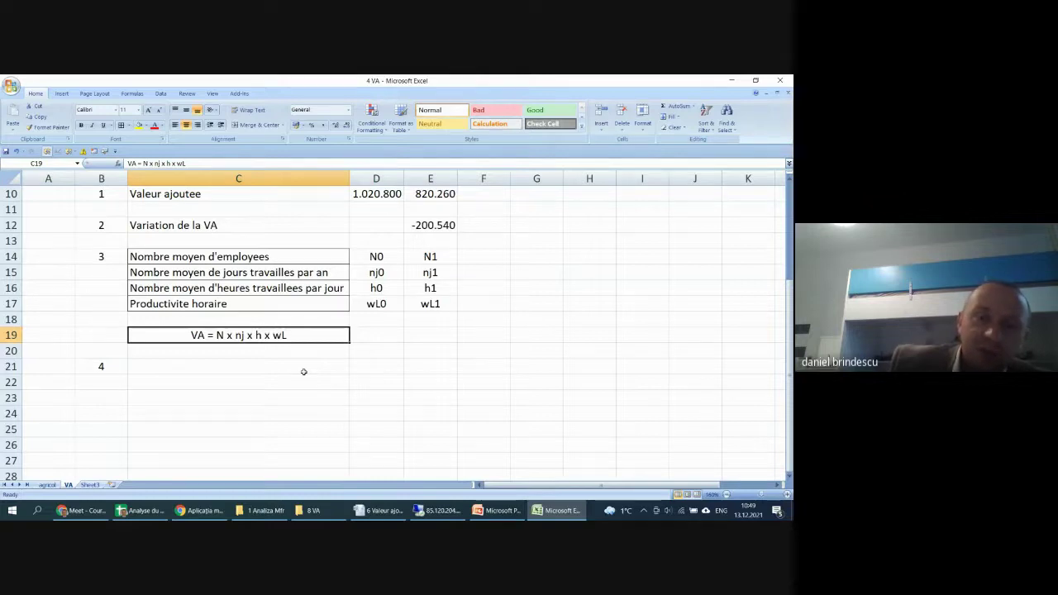
{"action": "left_click", "coordinate": [482, 347]}
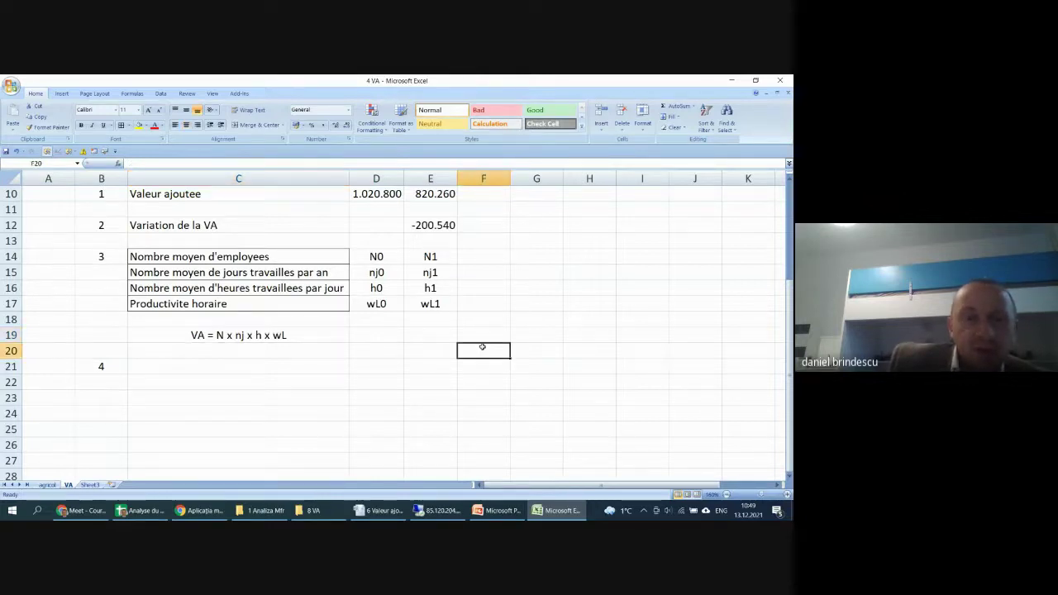
- Insert a new Microsoft Equation 3.0 object for item 4, starting from cell C21
{"action": "left_click", "coordinate": [143, 369]}
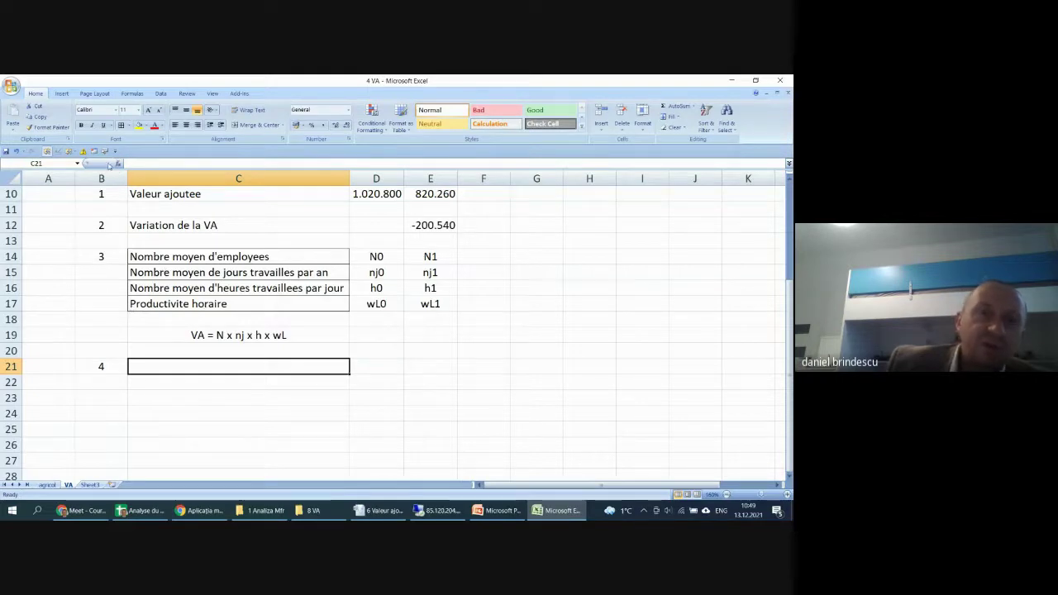
{"action": "left_click", "coordinate": [61, 93]}
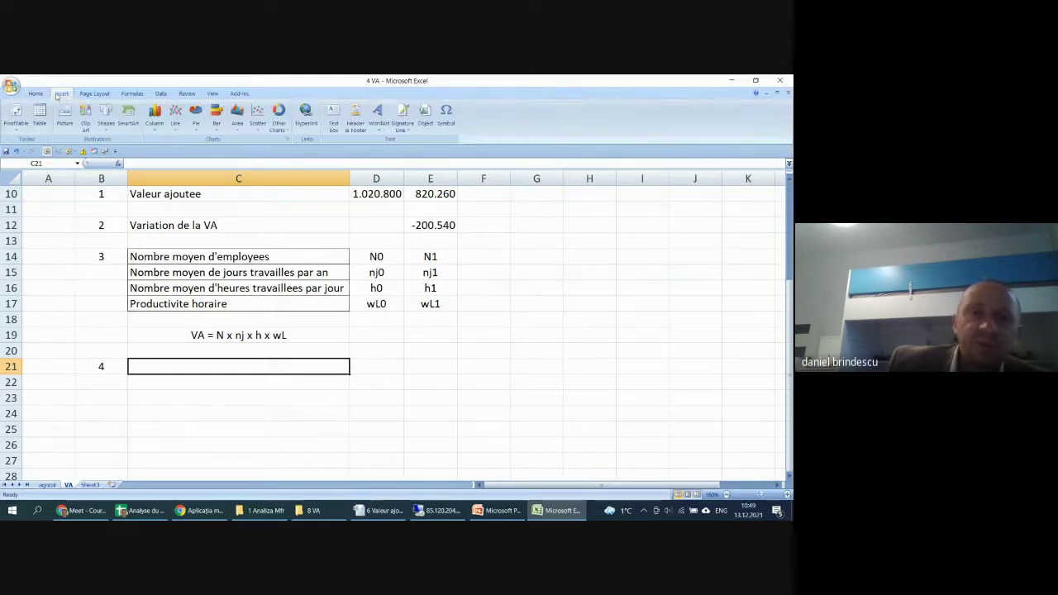
{"action": "left_click", "coordinate": [425, 118]}
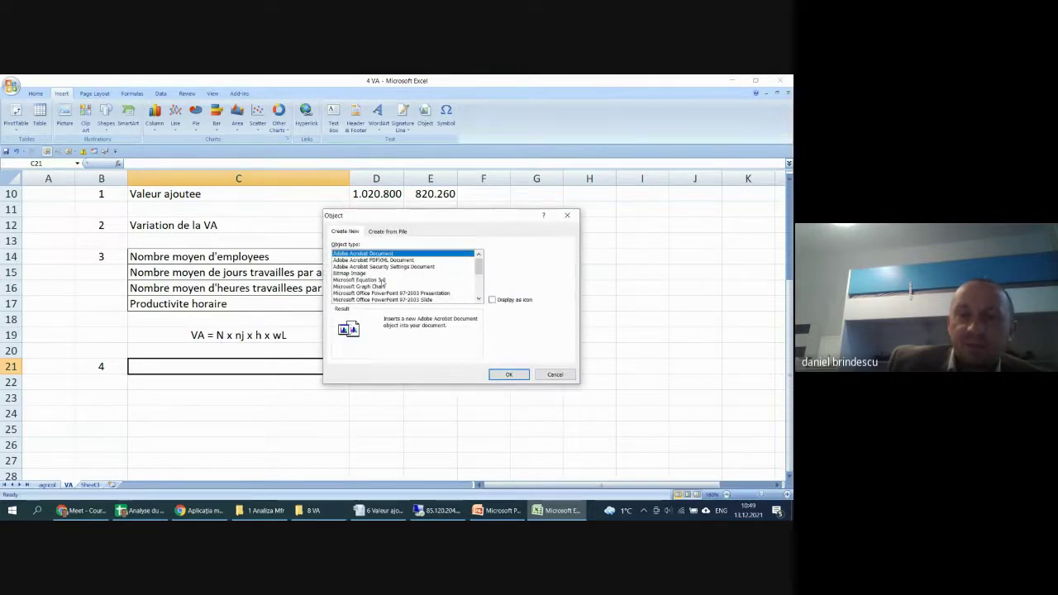
{"action": "left_click", "coordinate": [383, 280]}
{"action": "left_click", "coordinate": [506, 375]}
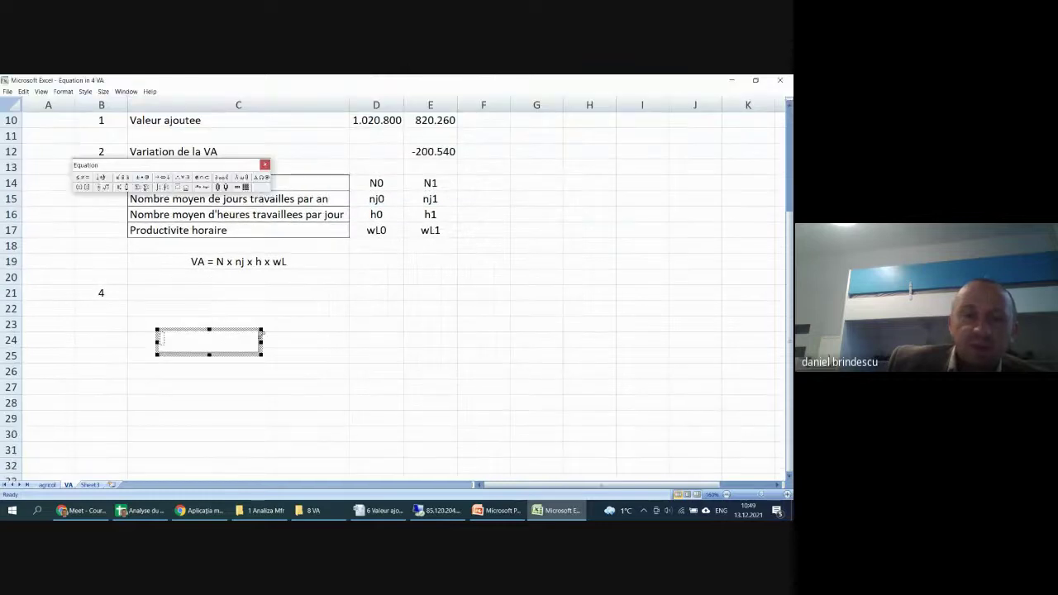
- Write the equation's left-hand side as ΔVA(ΔN) followed by an equals sign
{"action": "left_click", "coordinate": [262, 177]}
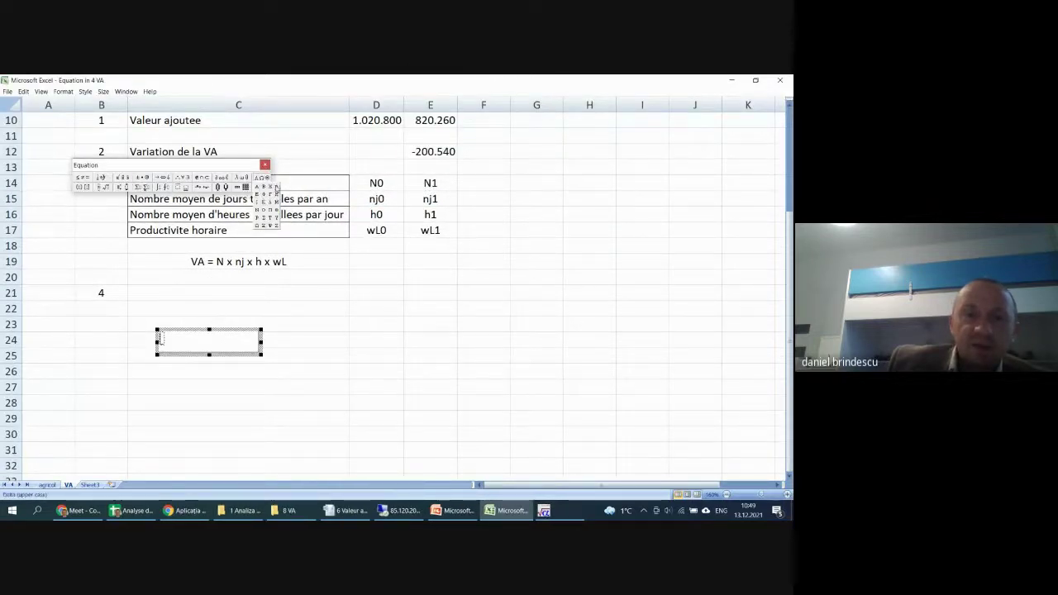
{"action": "left_click", "coordinate": [276, 187]}
{"action": "type", "text": "VA"}
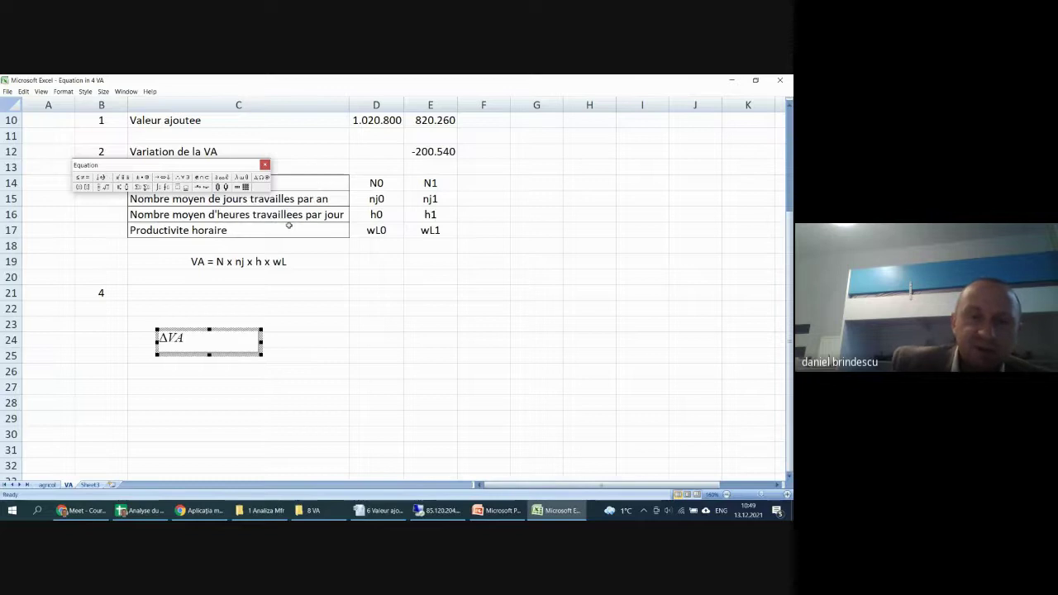
{"action": "type", "text": "("}
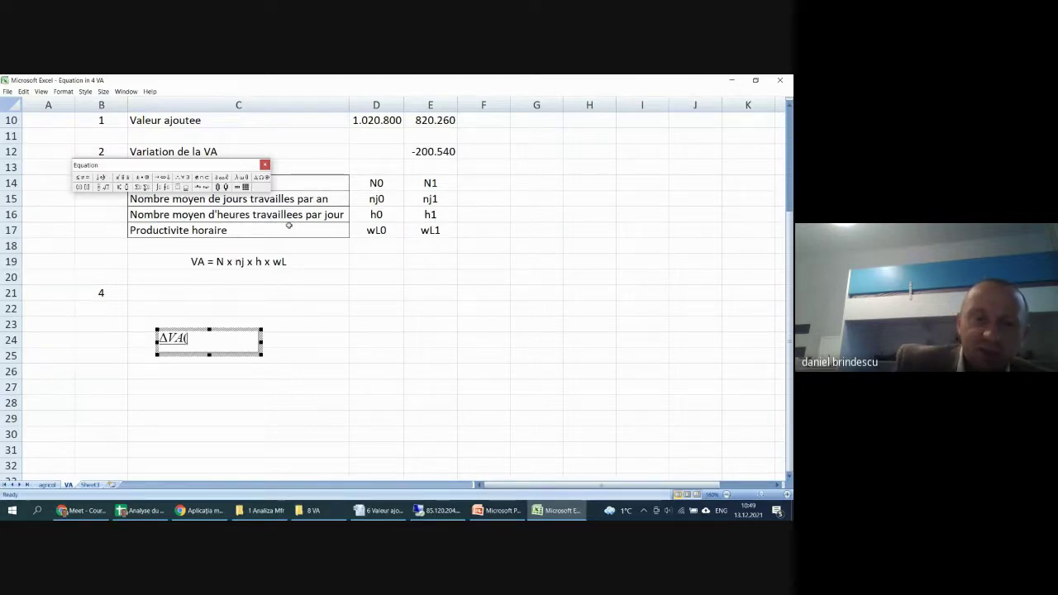
{"action": "left_click", "coordinate": [262, 177]}
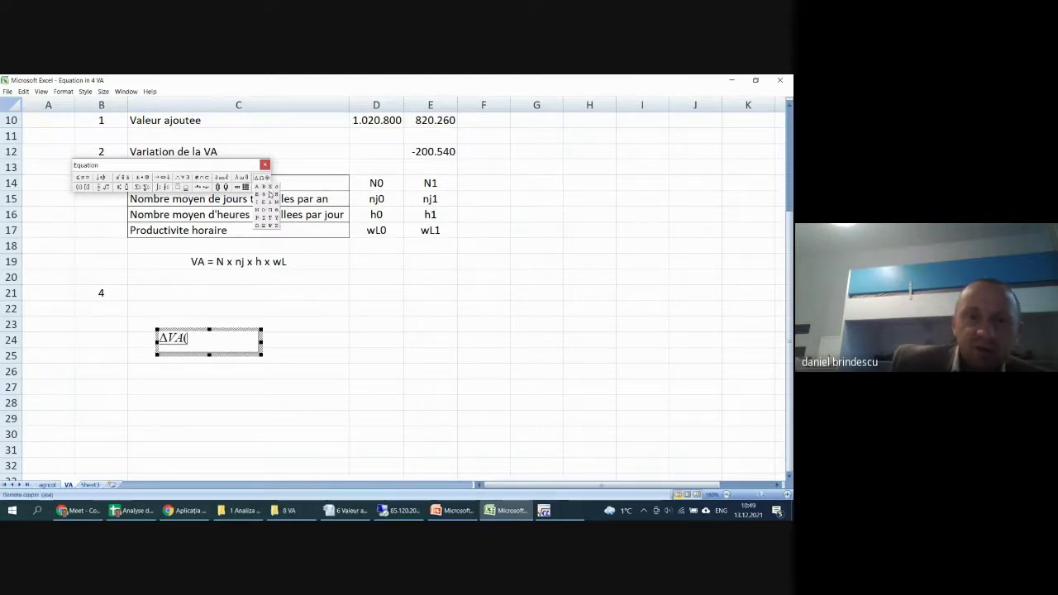
{"action": "left_click", "coordinate": [276, 187]}
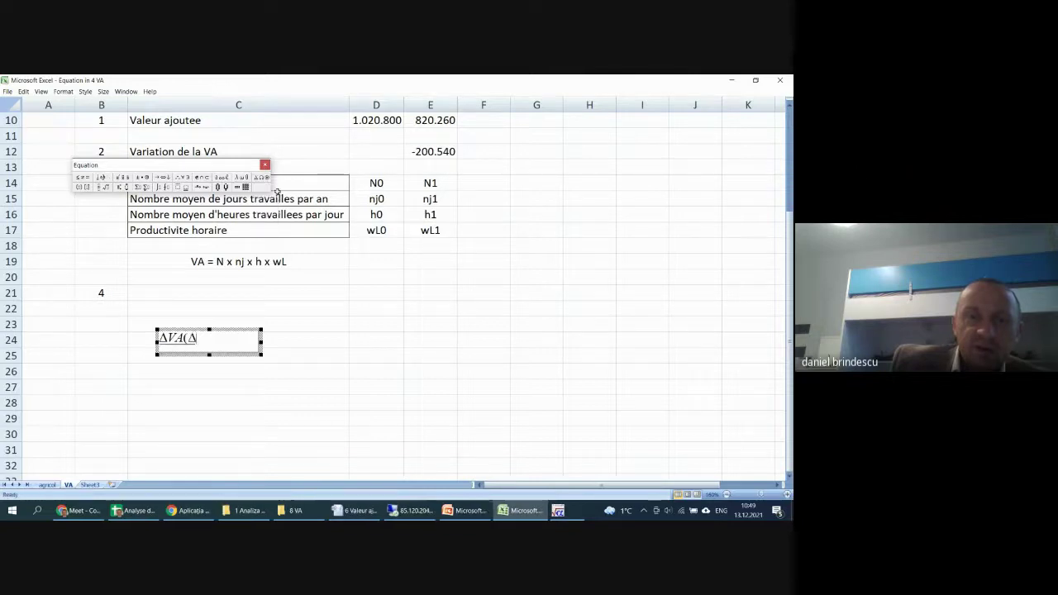
{"action": "type", "text": "N"}
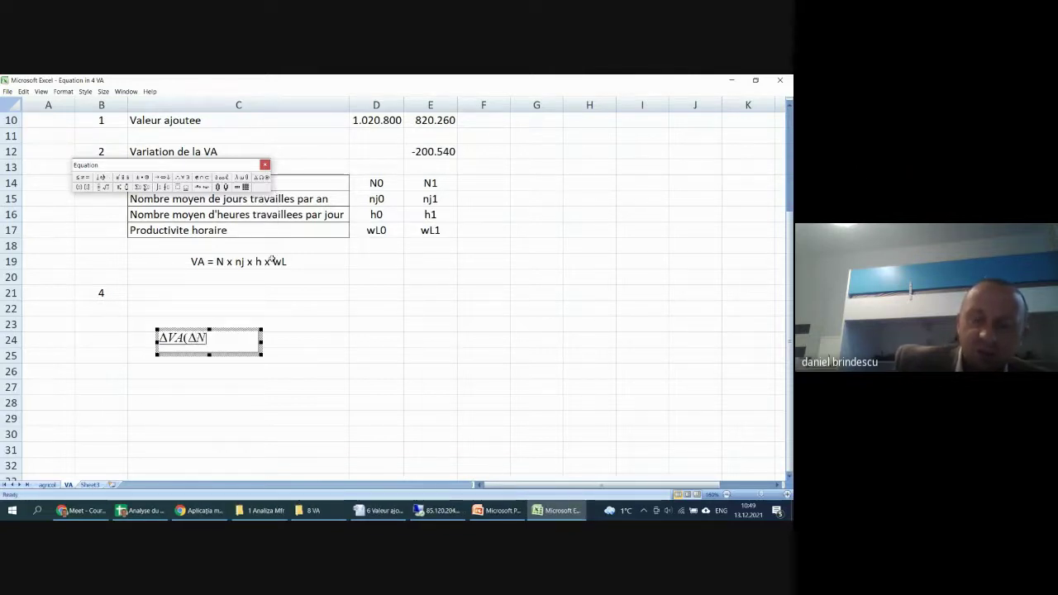
{"action": "type", "text": ")"}
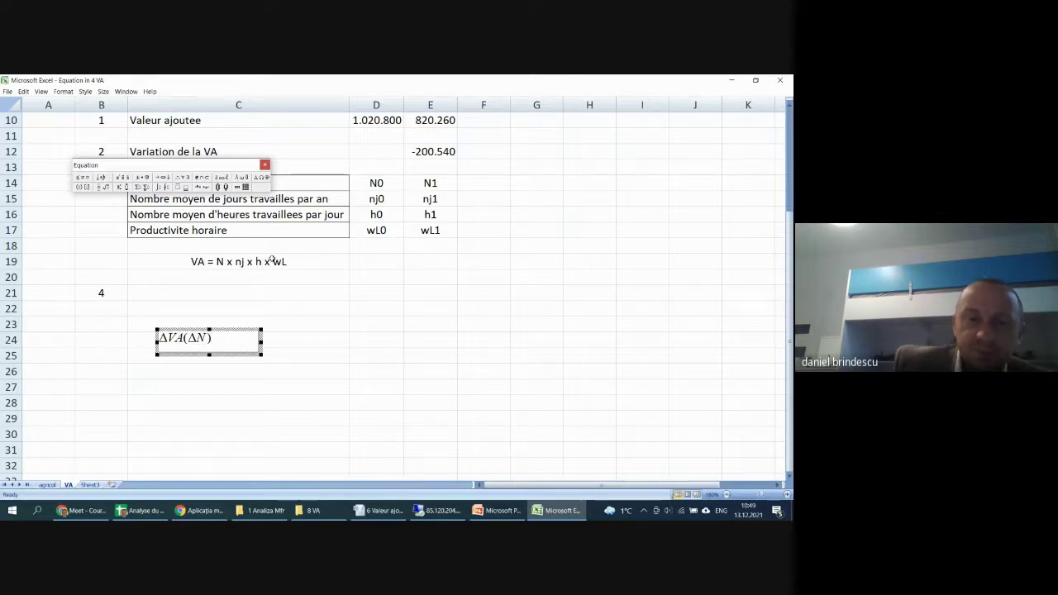
{"action": "key", "text": "ctrl+a"}
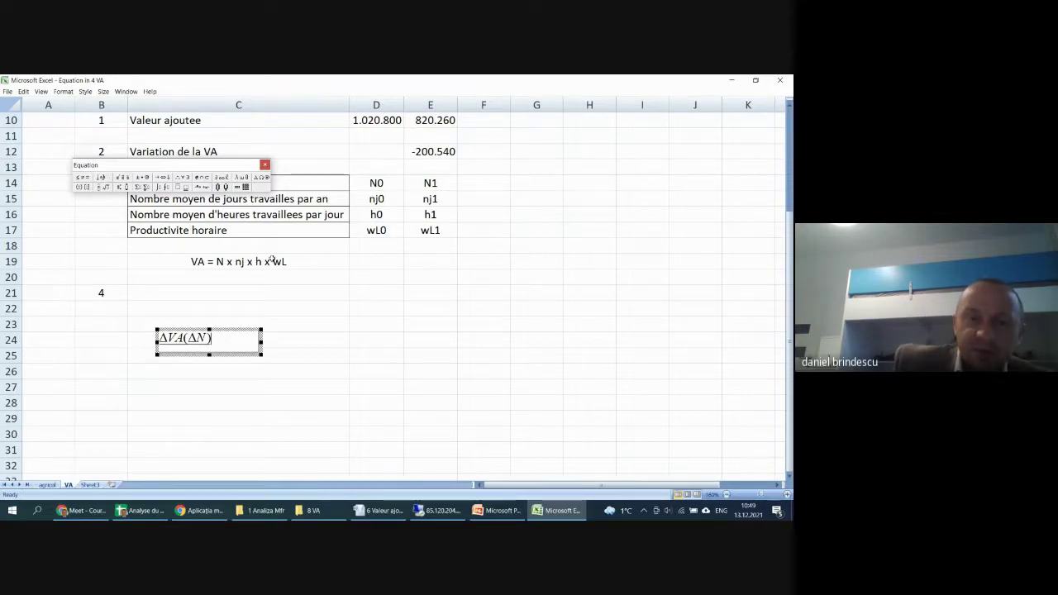
{"action": "type", "text": "="}
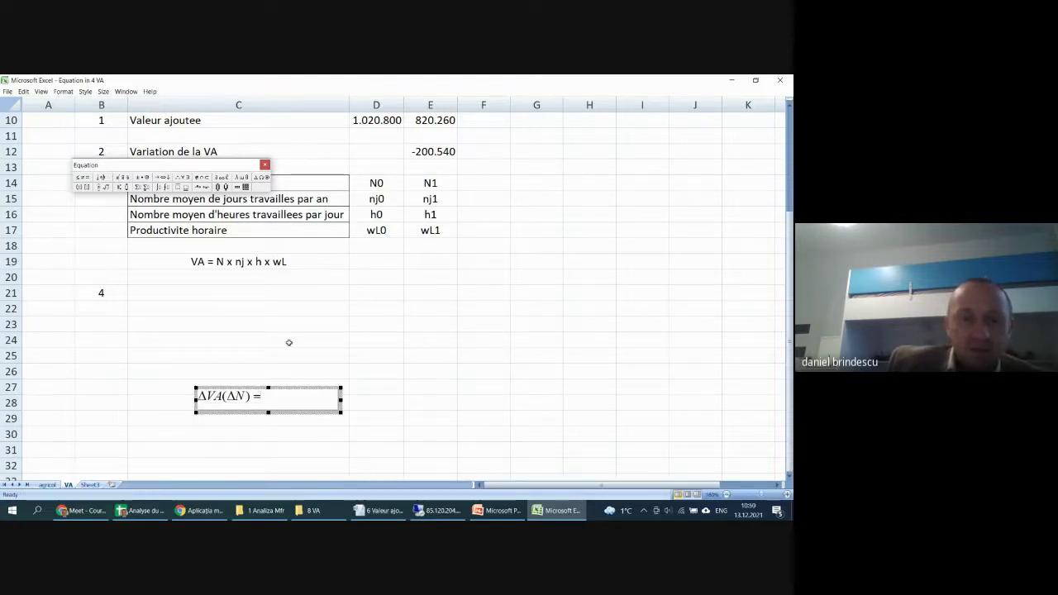
- Begin the equation's right-hand side with N carrying the subscript 1
{"action": "type", "text": "N"}
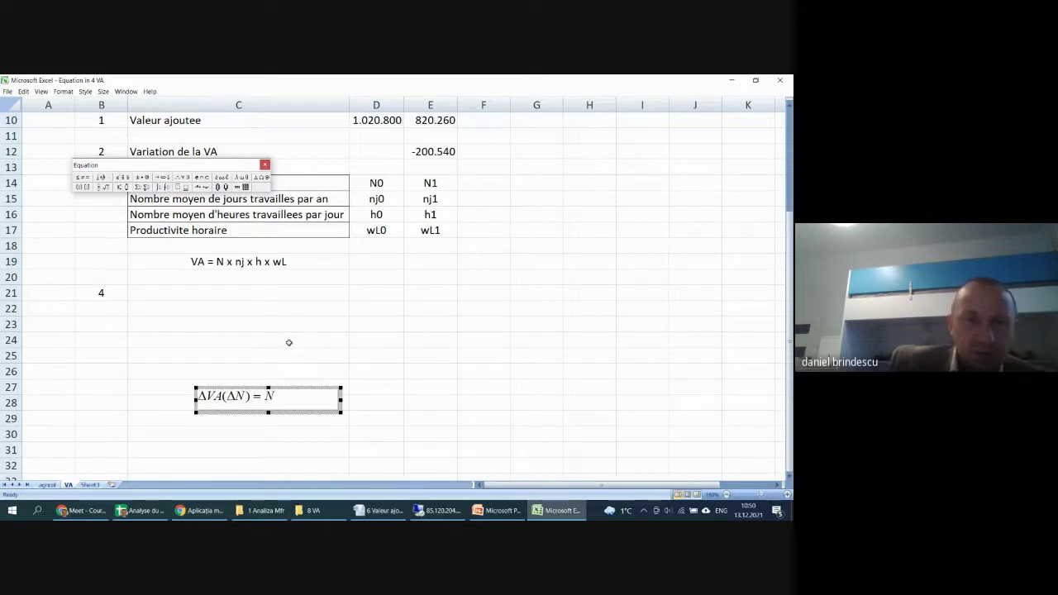
{"action": "left_click", "coordinate": [122, 187]}
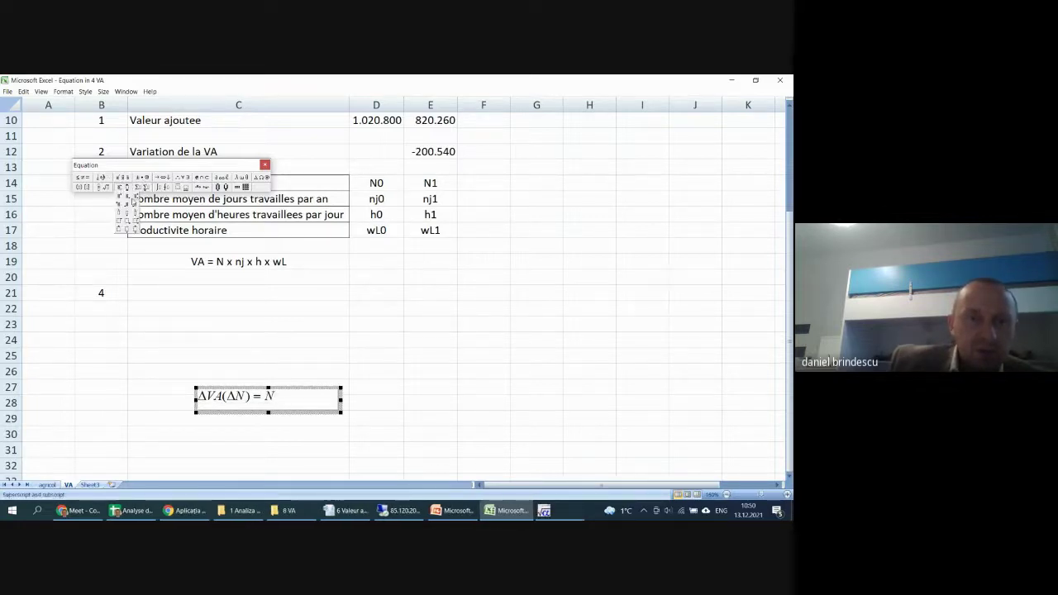
{"action": "left_click", "coordinate": [132, 201]}
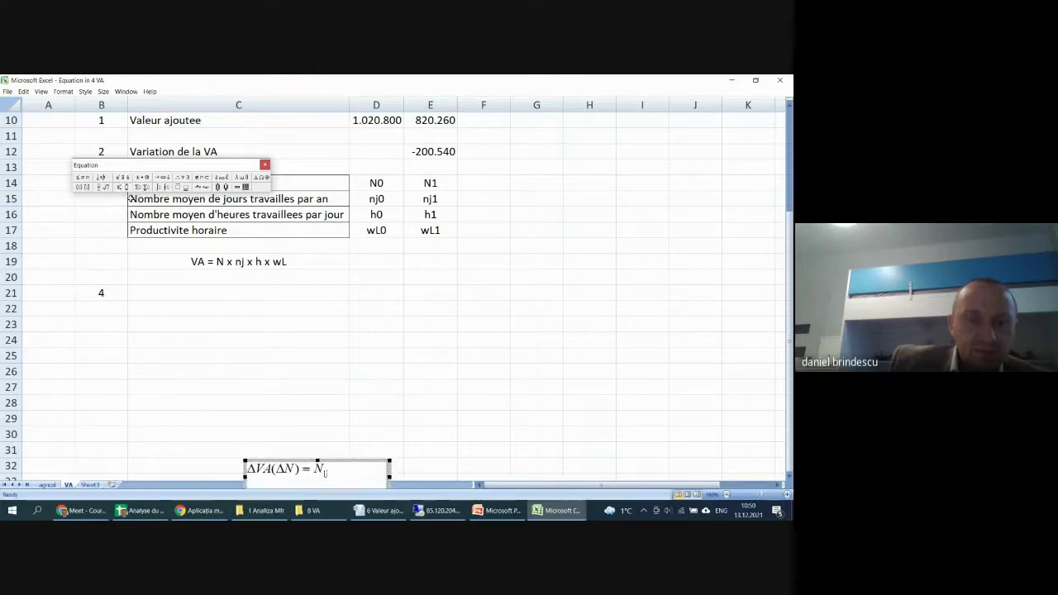
{"action": "scroll", "coordinate": [392, 340], "scroll_direction": "down", "scroll_amount": 2}
{"action": "type", "text": "1"}
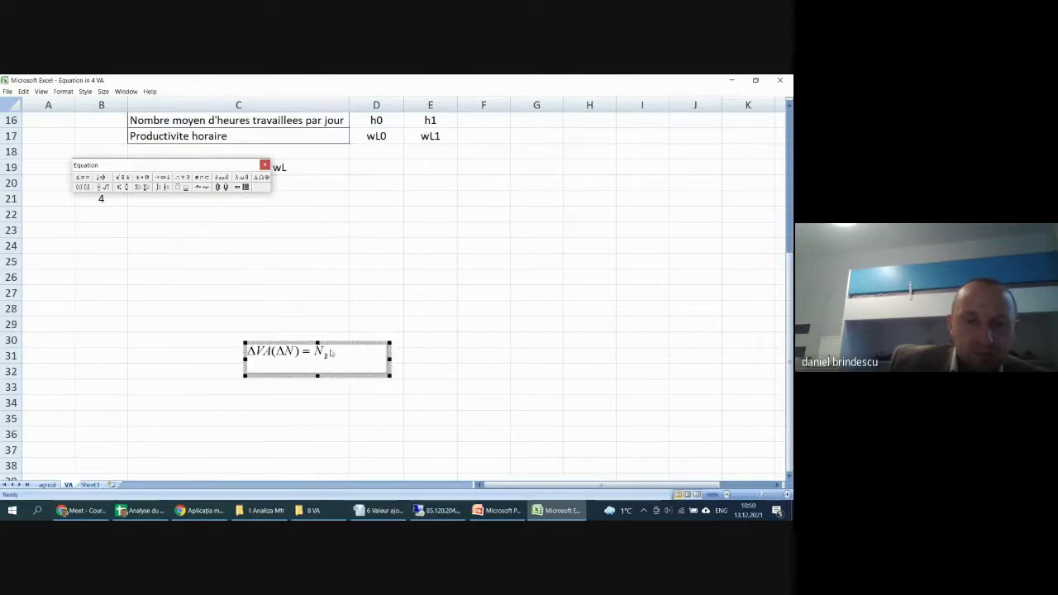
- Multiply N1 by nj with the subscript 0 in the equation
{"action": "left_click", "coordinate": [142, 176]}
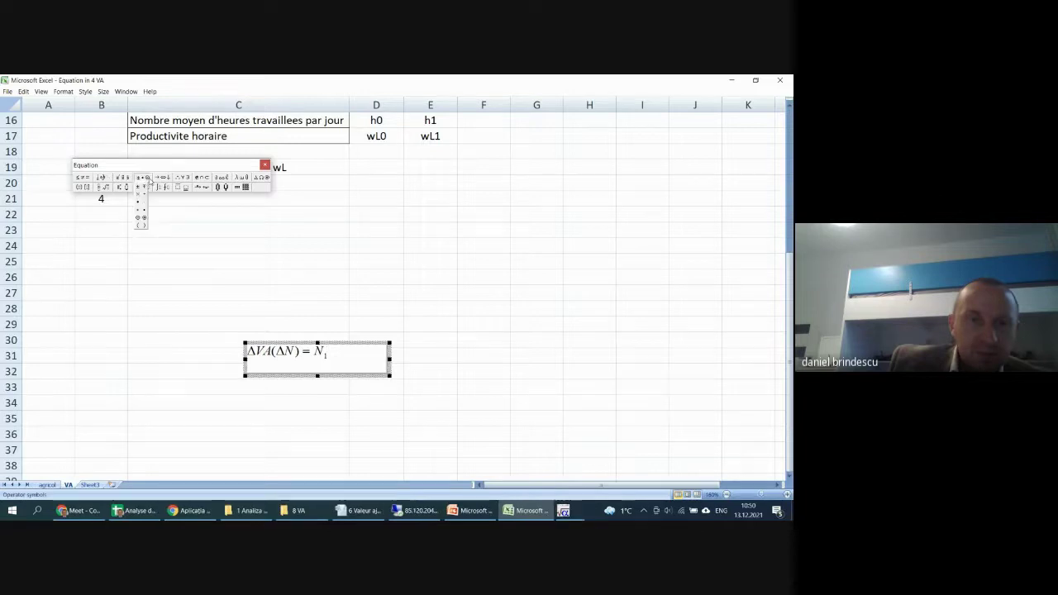
{"action": "left_click", "coordinate": [137, 192]}
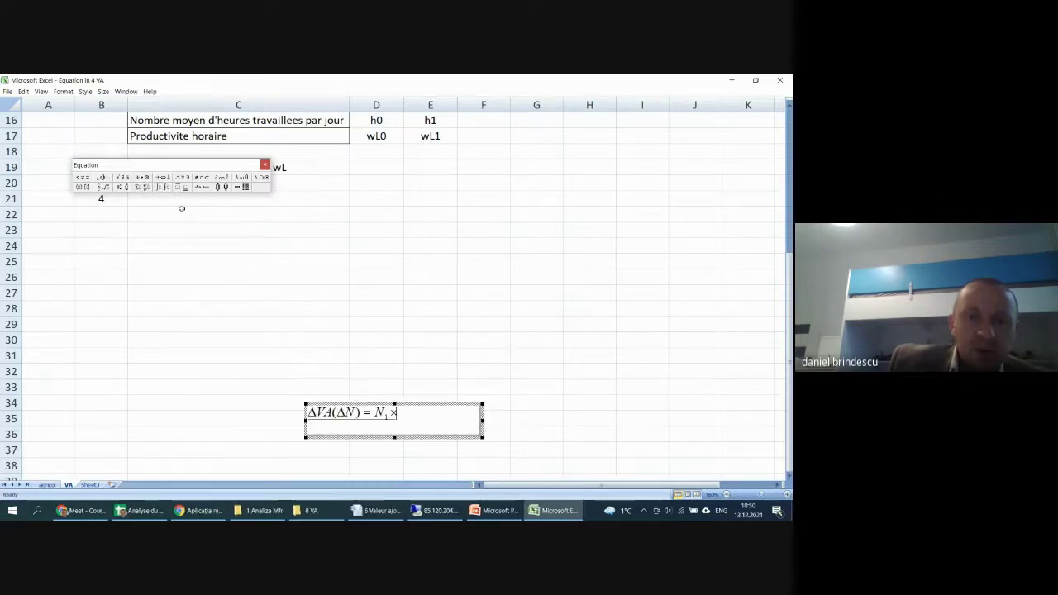
{"action": "scroll", "coordinate": [387, 298], "scroll_direction": "down", "scroll_amount": 2}
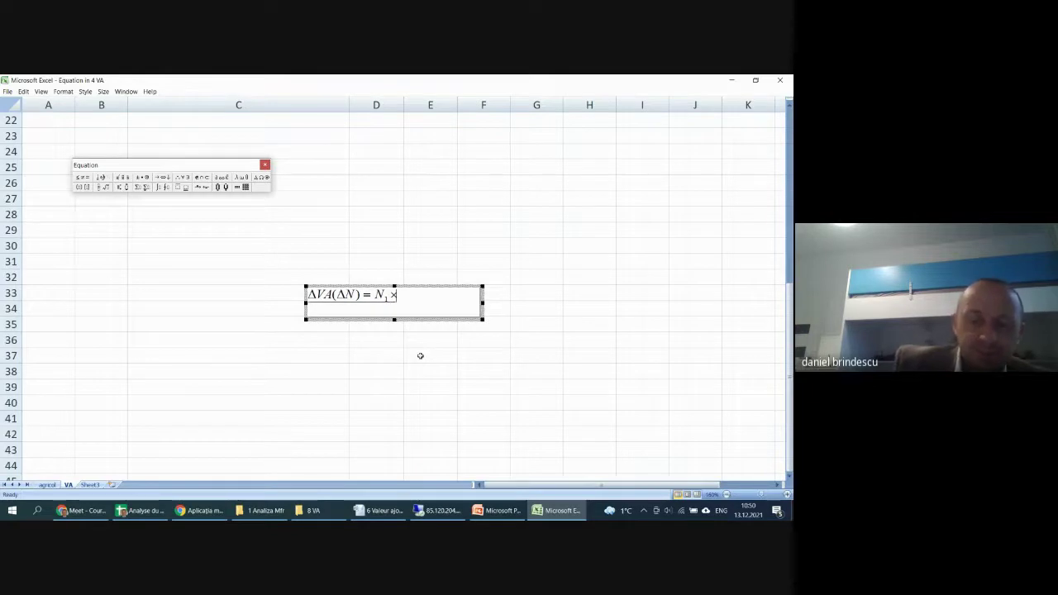
{"action": "type", "text": "nj"}
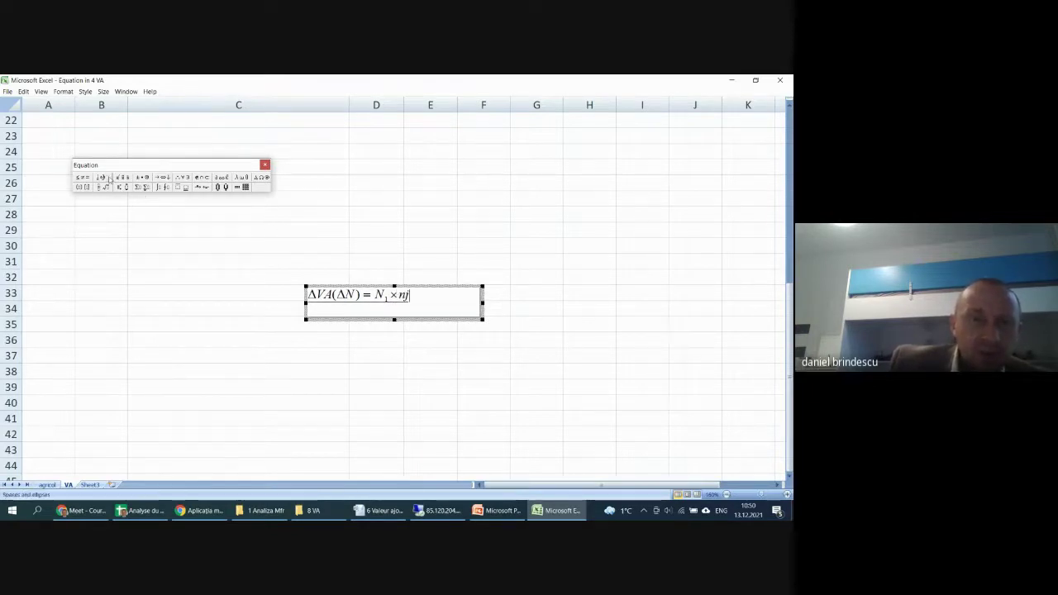
{"action": "left_click", "coordinate": [122, 181]}
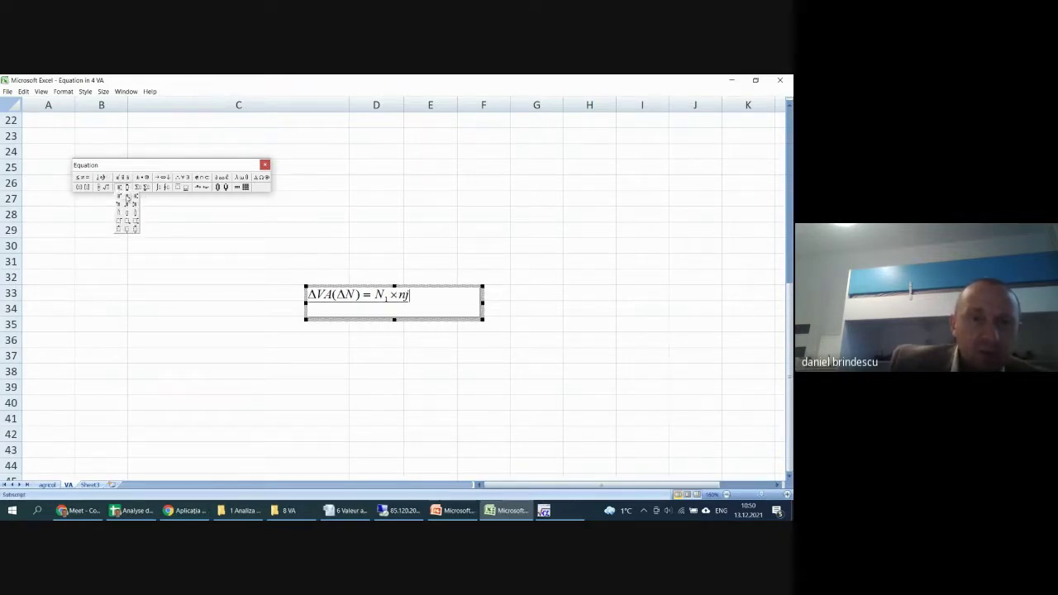
{"action": "left_click", "coordinate": [127, 196]}
{"action": "type", "text": "g"}
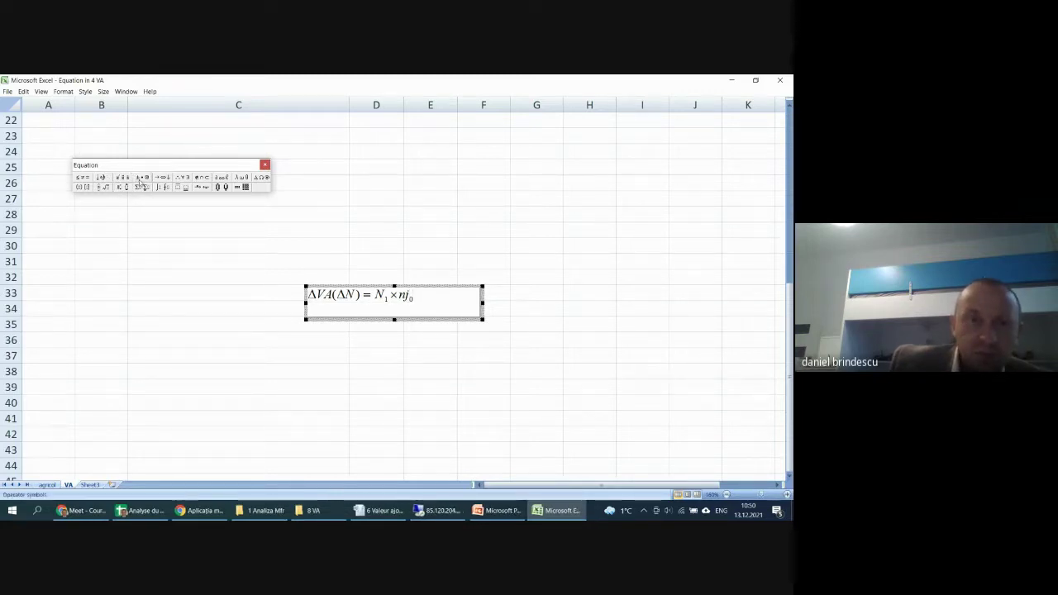
- Add a multiplication by h with the subscript 0 to the equation
{"action": "left_click", "coordinate": [140, 187]}
{"action": "left_click", "coordinate": [139, 199]}
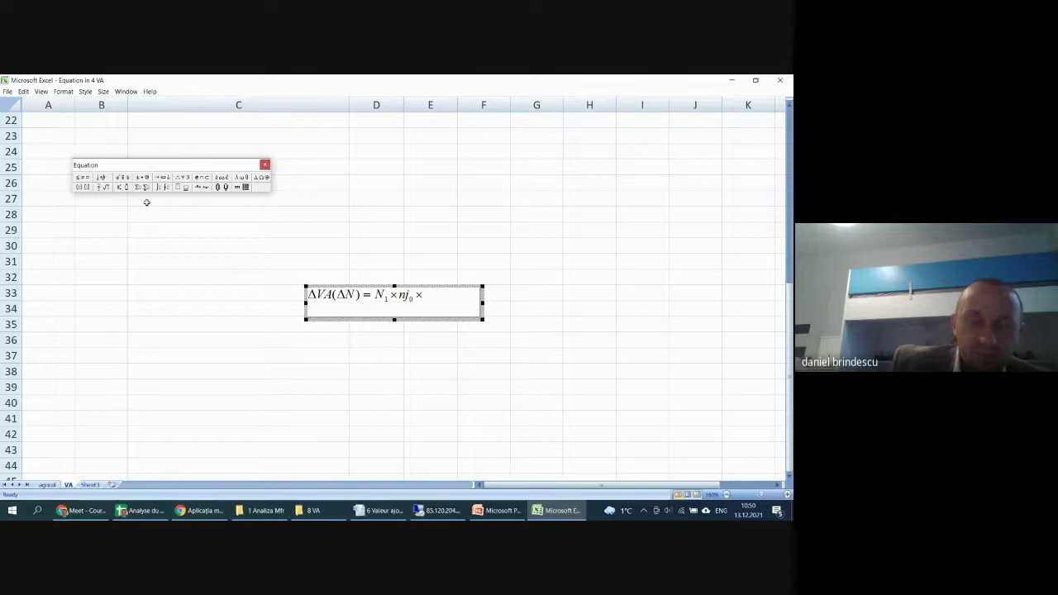
{"action": "type", "text": "h"}
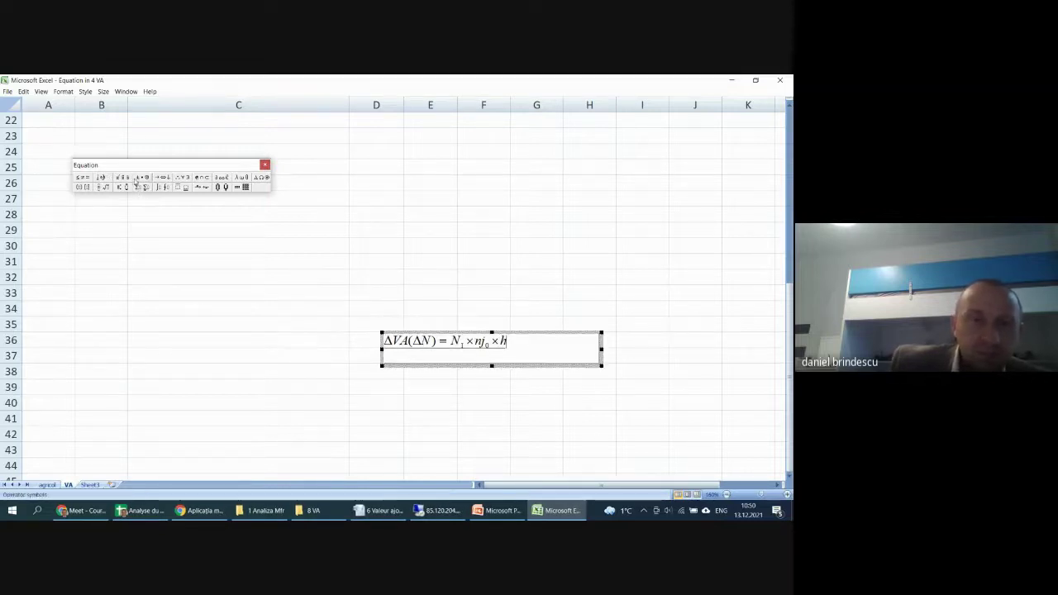
{"action": "left_click", "coordinate": [122, 187]}
{"action": "left_click", "coordinate": [127, 196]}
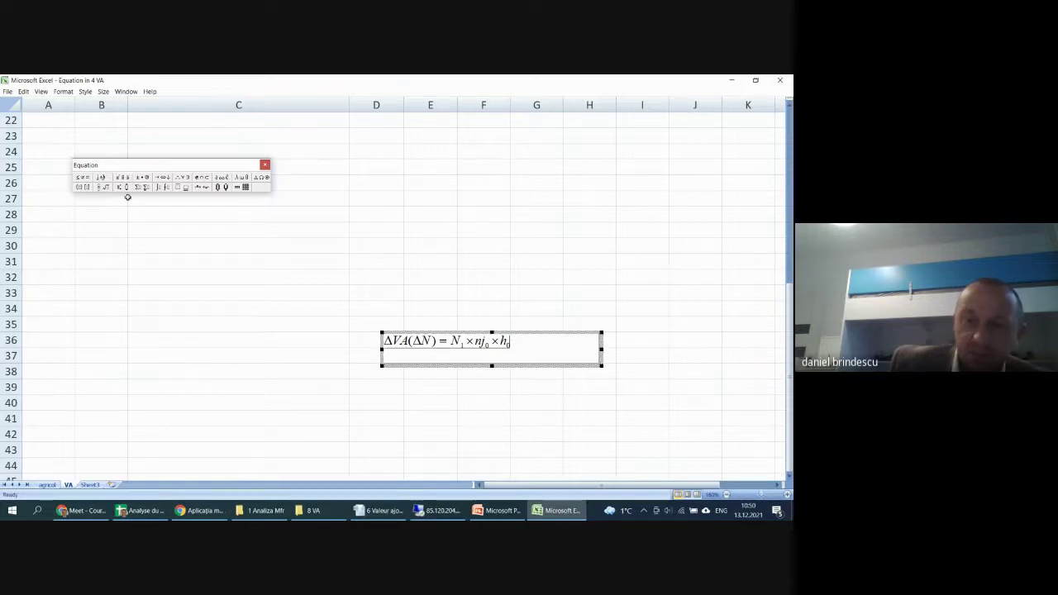
- Complete the product with a multiplication by wL carrying the subscript 0
{"action": "left_click", "coordinate": [143, 177]}
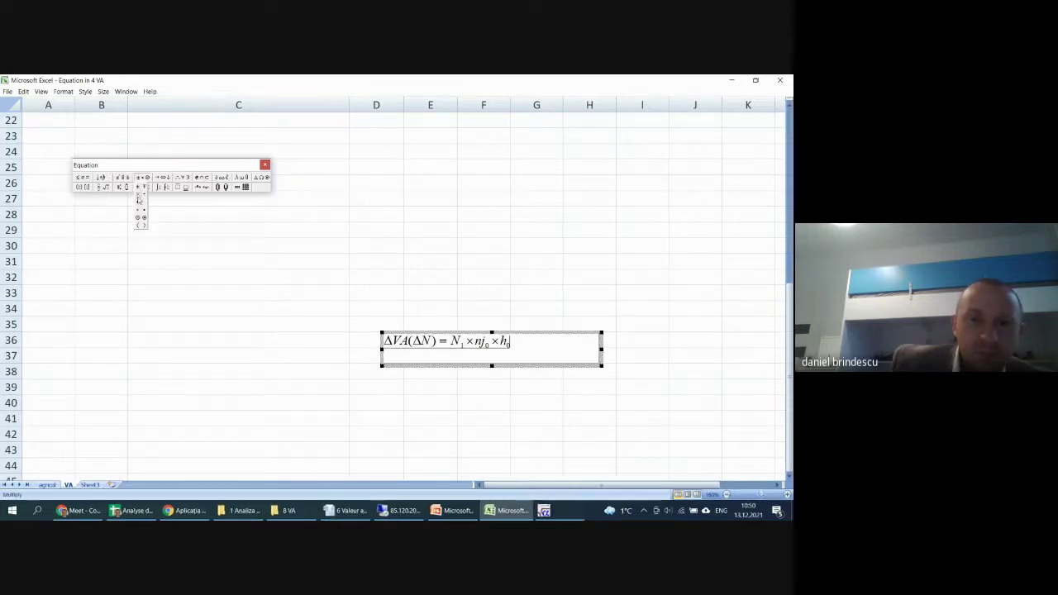
{"action": "left_click", "coordinate": [139, 200]}
{"action": "type", "text": "wL"}
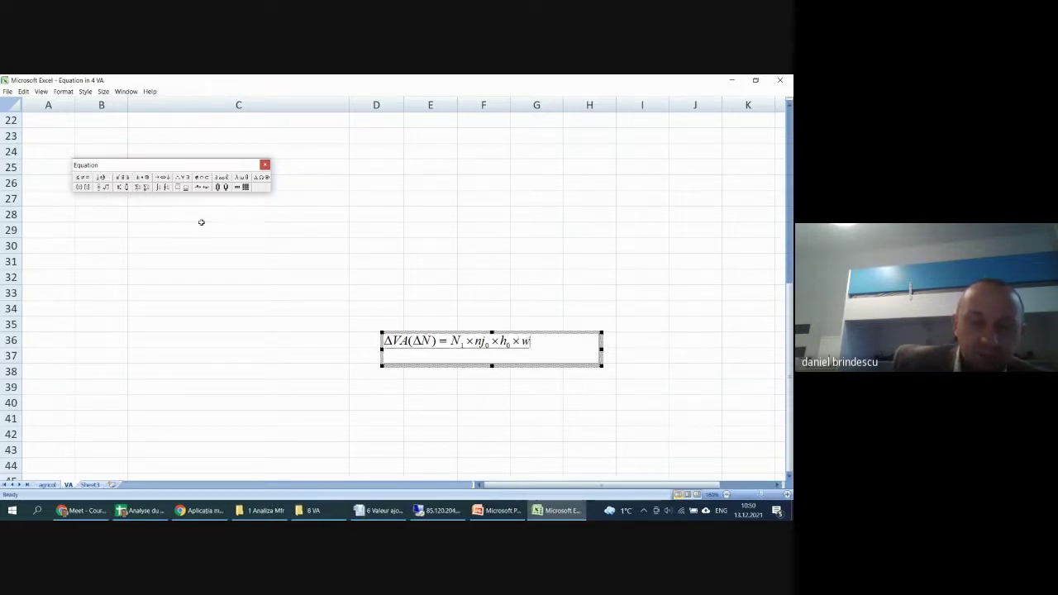
{"action": "left_click", "coordinate": [124, 187]}
{"action": "left_click", "coordinate": [130, 202]}
{"action": "type", "text": "0"}
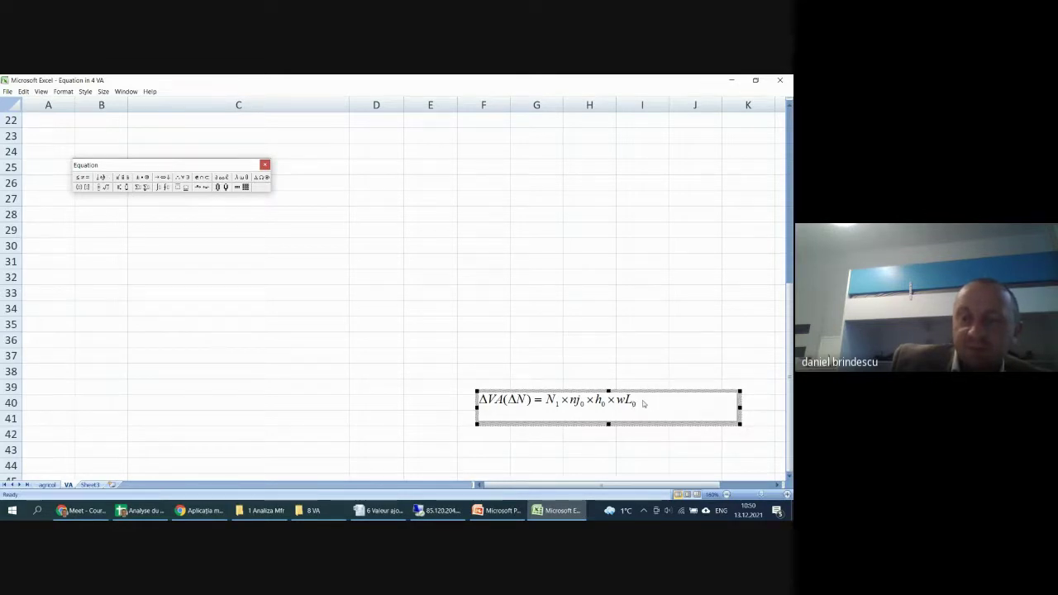
- Copy the whole equation, leave equation editing and move the equation object up to just below item 4
{"action": "left_click_drag", "start_coordinate": [644, 403], "coordinate": [476, 380]}
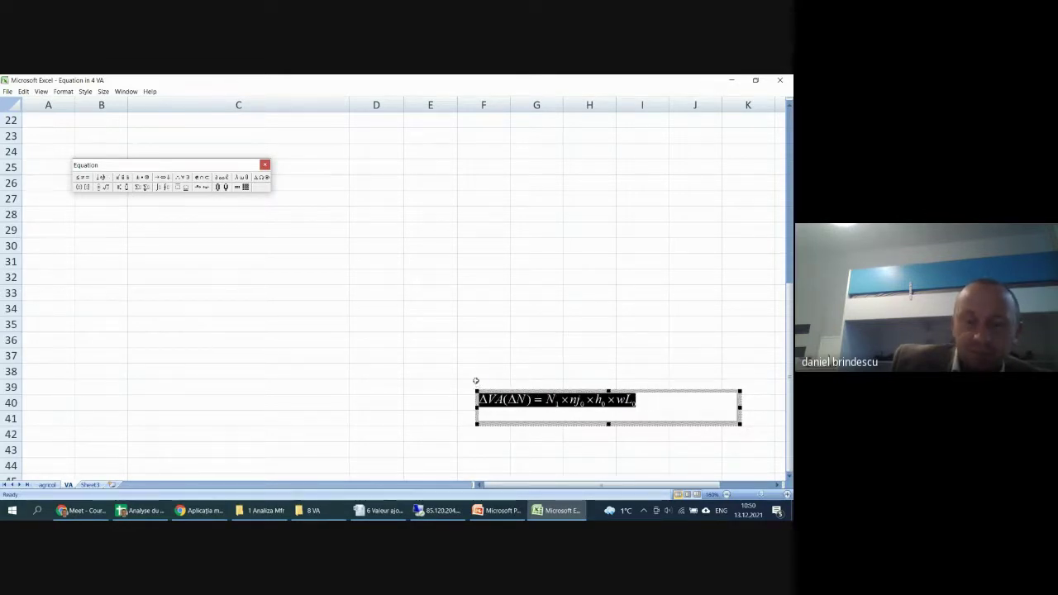
{"action": "left_click", "coordinate": [492, 324]}
{"action": "left_click_drag", "start_coordinate": [441, 410], "coordinate": [137, 236]}
{"action": "scroll", "coordinate": [159, 422], "scroll_direction": "up", "scroll_amount": 4}
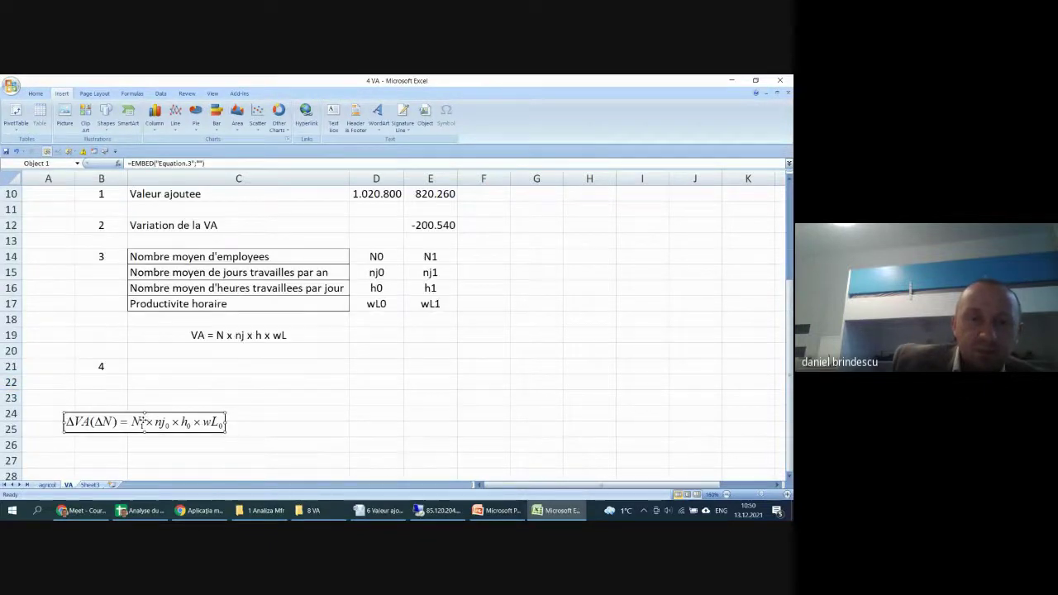
{"action": "left_click_drag", "start_coordinate": [143, 422], "coordinate": [207, 361]}
- Append a minus sign and the copied equation to the existing one, setting the subscript of the second product's N to 0
{"action": "double_click", "coordinate": [220, 363]}
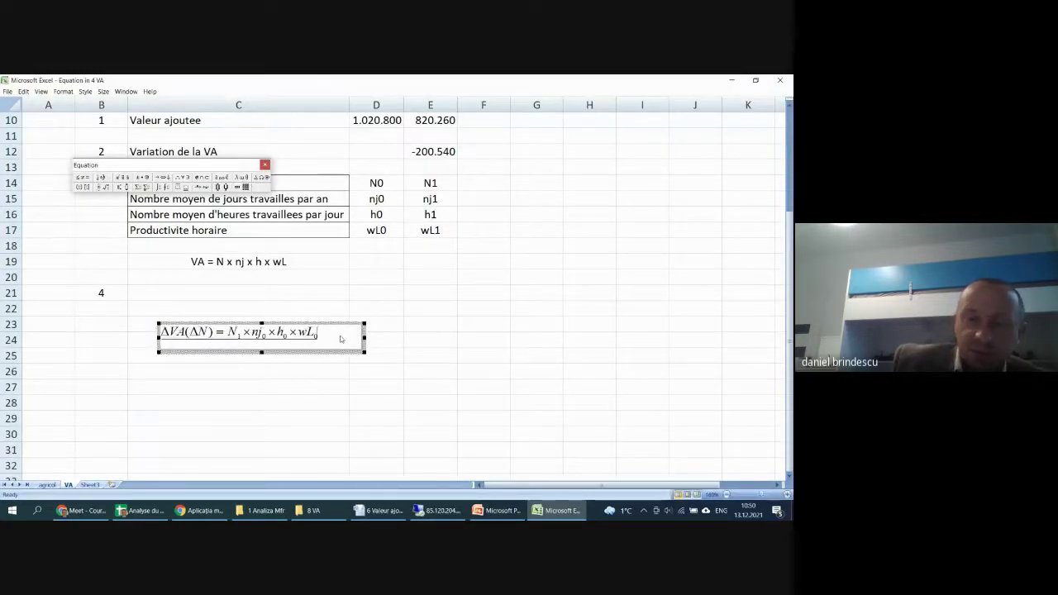
{"action": "type", "text": "-"}
{"action": "type", "text": "ΔVA(ΔN) = N1×nj0×h0×wL0"}
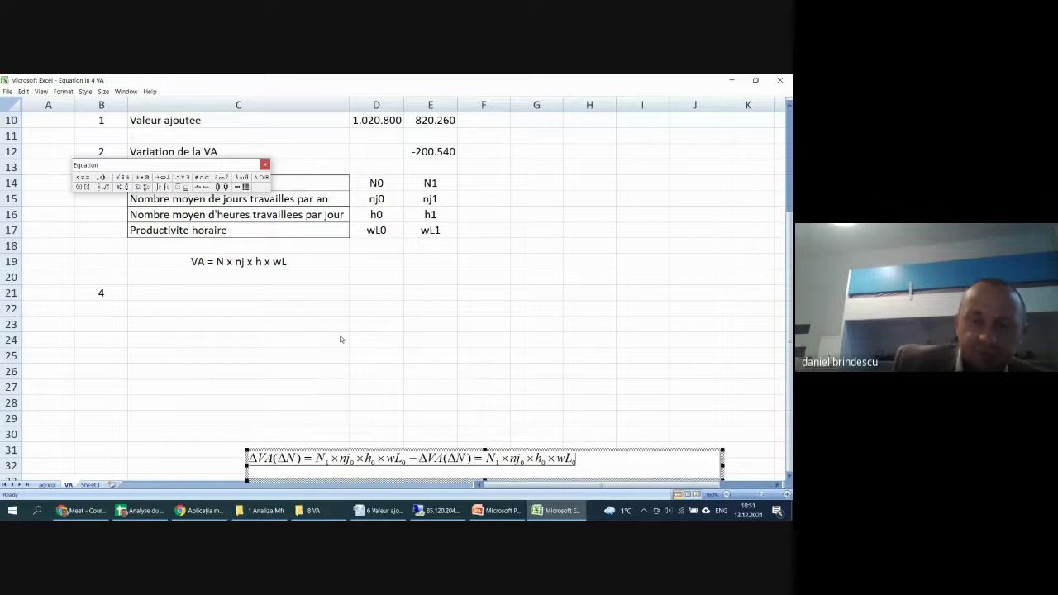
{"action": "scroll", "coordinate": [479, 355], "scroll_direction": "down", "scroll_amount": 1}
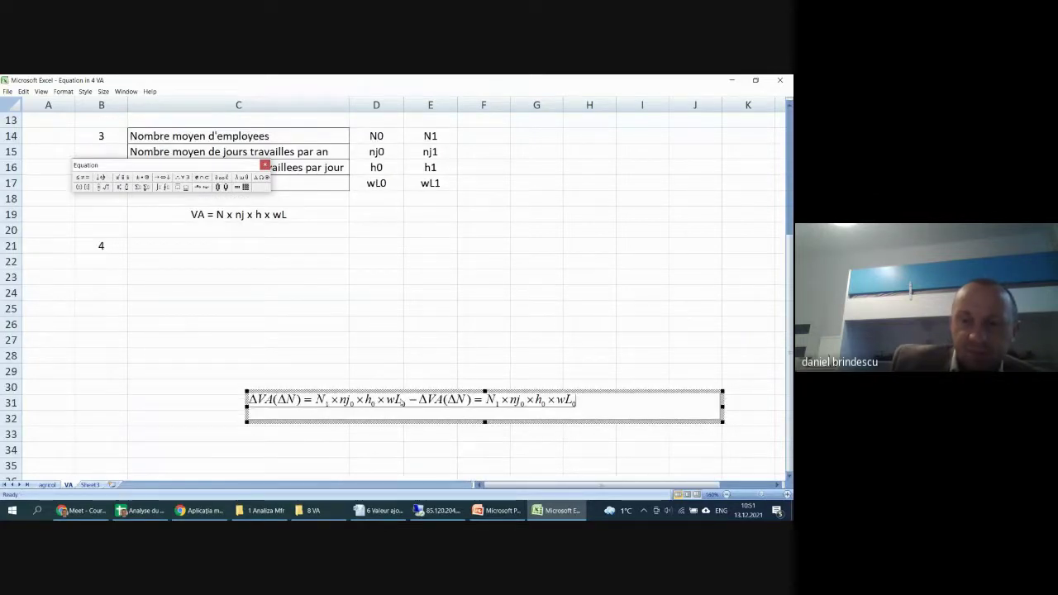
{"action": "double_click", "coordinate": [493, 404]}
{"action": "type", "text": "0"}
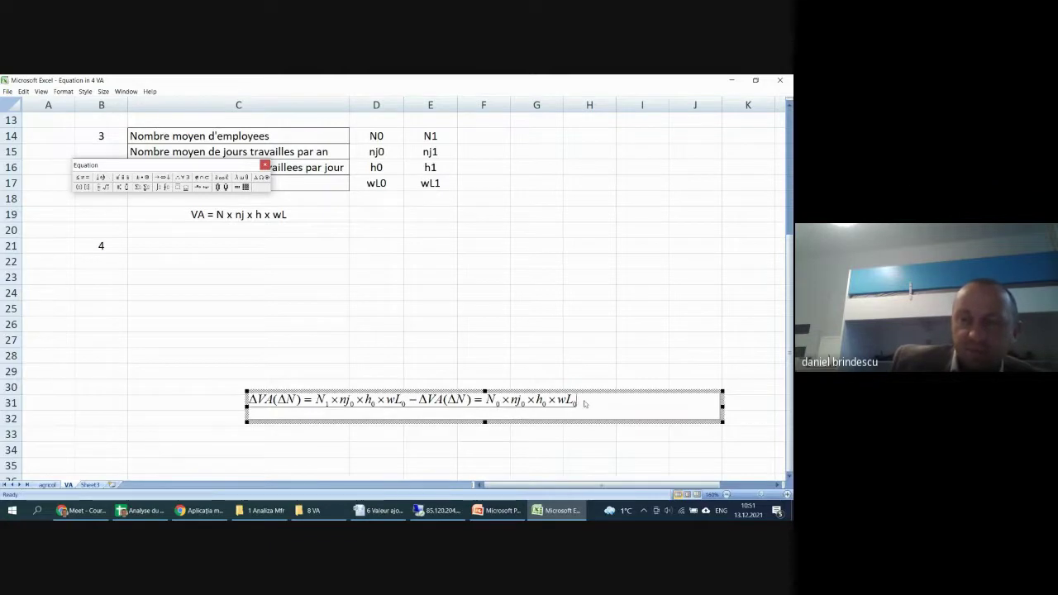
- Copy the full equation and paste it as a separate object at cell C21, with the original moved to rows 24–25
{"action": "left_click_drag", "start_coordinate": [584, 403], "coordinate": [245, 399]}
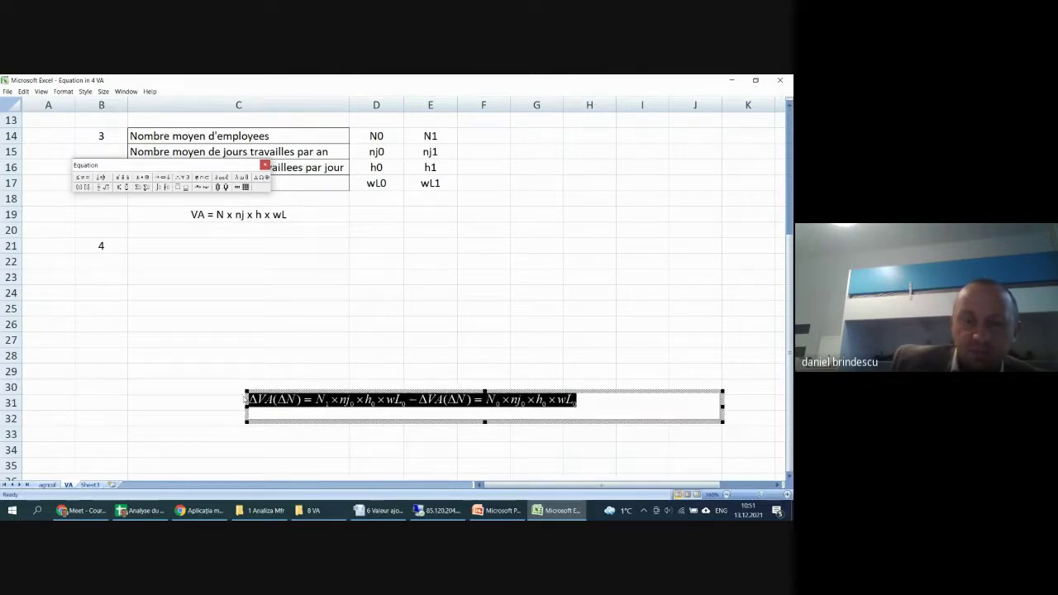
{"action": "left_click", "coordinate": [303, 357]}
{"action": "left_click_drag", "start_coordinate": [288, 411], "coordinate": [289, 369]}
{"action": "left_click", "coordinate": [168, 324]}
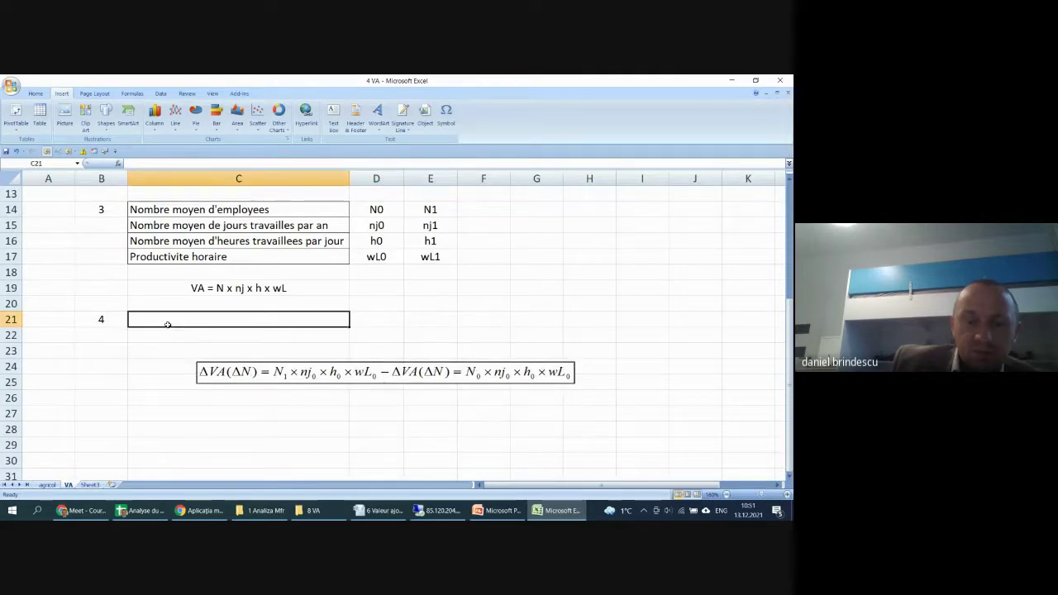
{"action": "key", "text": "ctrl+v"}
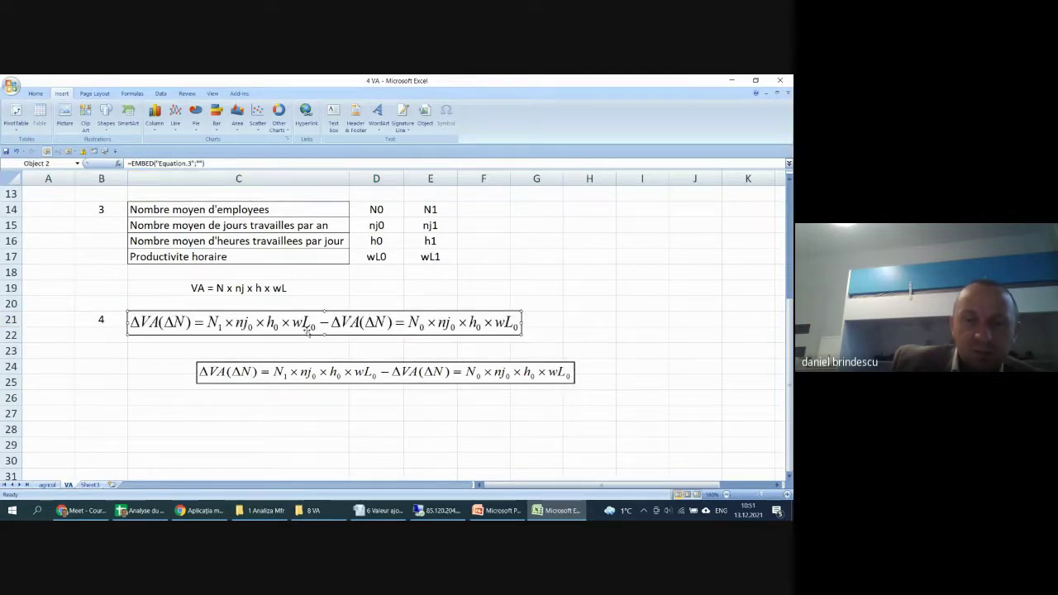
- Shrink the pasted equation to fit row 21 beside item 4 and move the larger original farther down
{"action": "left_click_drag", "start_coordinate": [517, 307], "coordinate": [337, 335]}
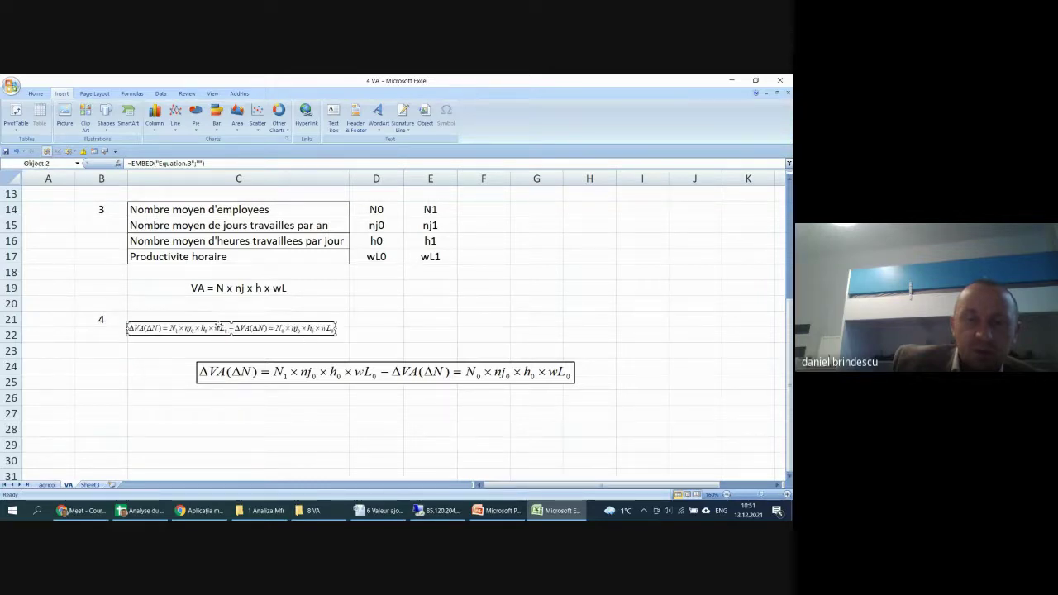
{"action": "left_click_drag", "start_coordinate": [218, 325], "coordinate": [218, 318]}
{"action": "left_click_drag", "start_coordinate": [369, 374], "coordinate": [280, 424]}
{"action": "left_click", "coordinate": [487, 349]}
- Delete the repeated ΔVA(ΔN) = after the minus sign in the small equation at row 21
{"action": "scroll", "coordinate": [365, 355], "scroll_direction": "up", "scroll_amount": 4, "text": "ctrl"}
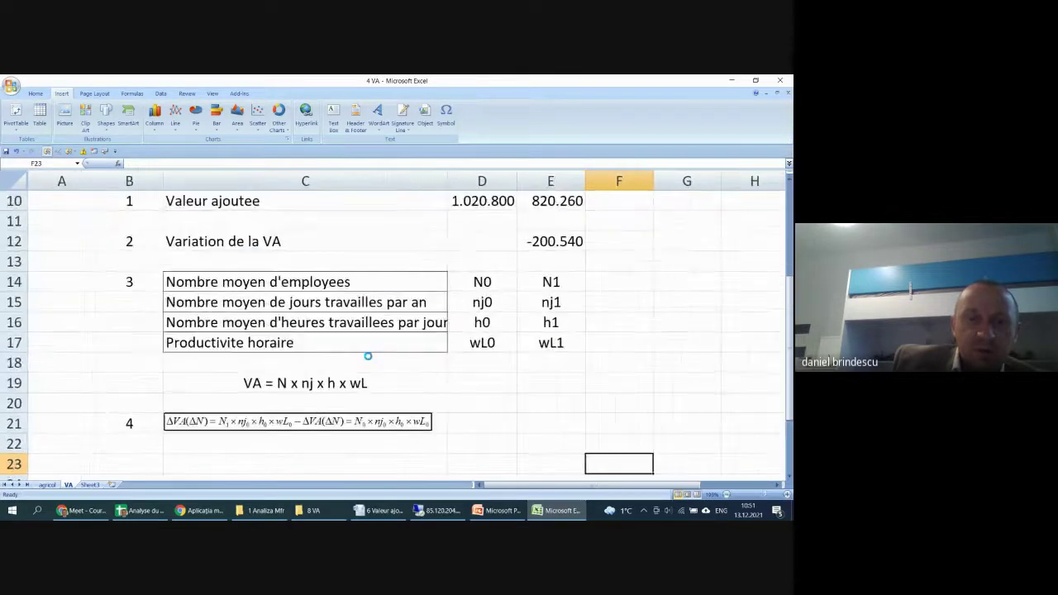
{"action": "left_click", "coordinate": [610, 386]}
{"action": "scroll", "coordinate": [571, 369], "scroll_direction": "down", "scroll_amount": 2}
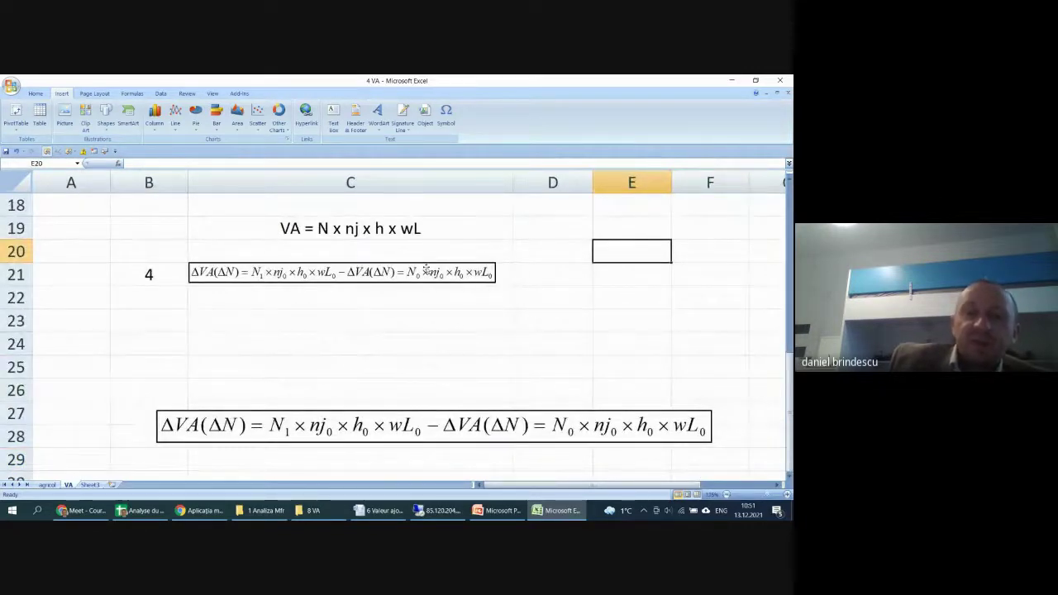
{"action": "left_click", "coordinate": [353, 279]}
{"action": "double_click", "coordinate": [353, 279]}
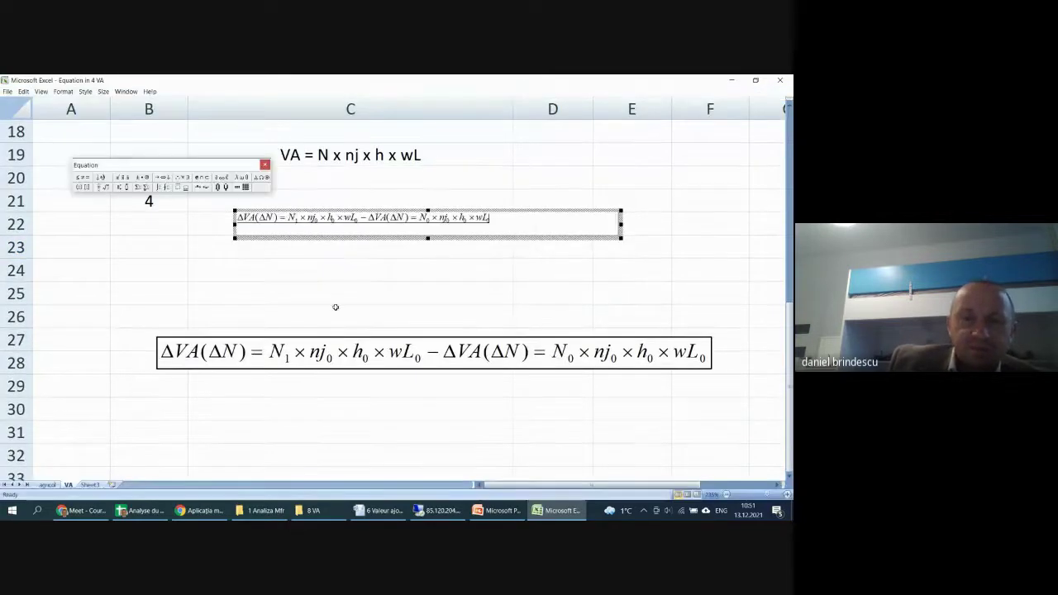
{"action": "left_click", "coordinate": [370, 219]}
{"action": "left_click_drag", "start_coordinate": [370, 219], "coordinate": [422, 224]}
{"action": "key", "text": "Delete"}
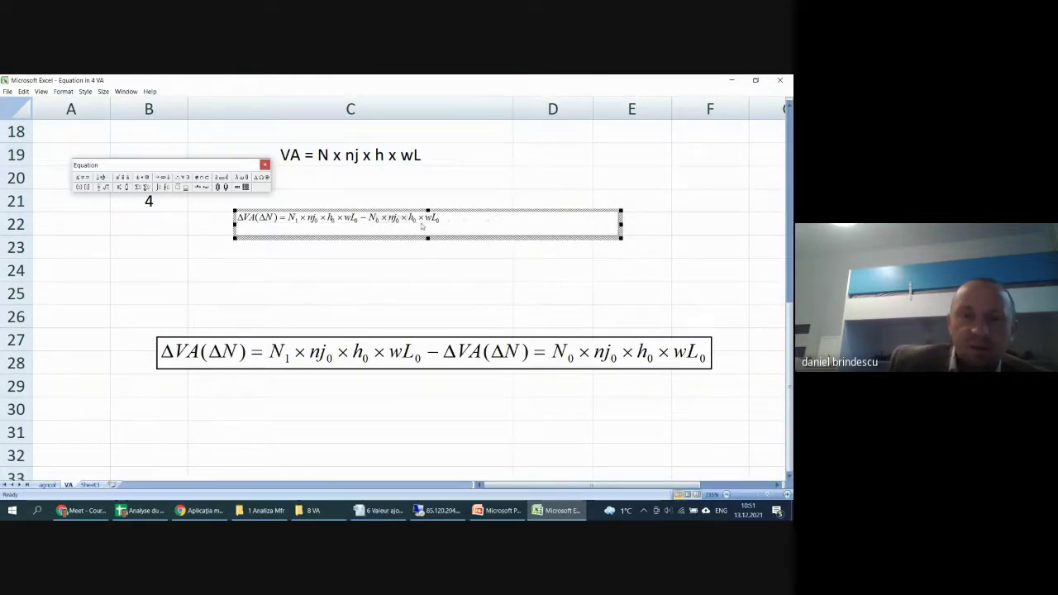
- Copy the whole corrected equation and paste it as a new object at cell C24
{"action": "left_click_drag", "start_coordinate": [448, 223], "coordinate": [237, 219]}
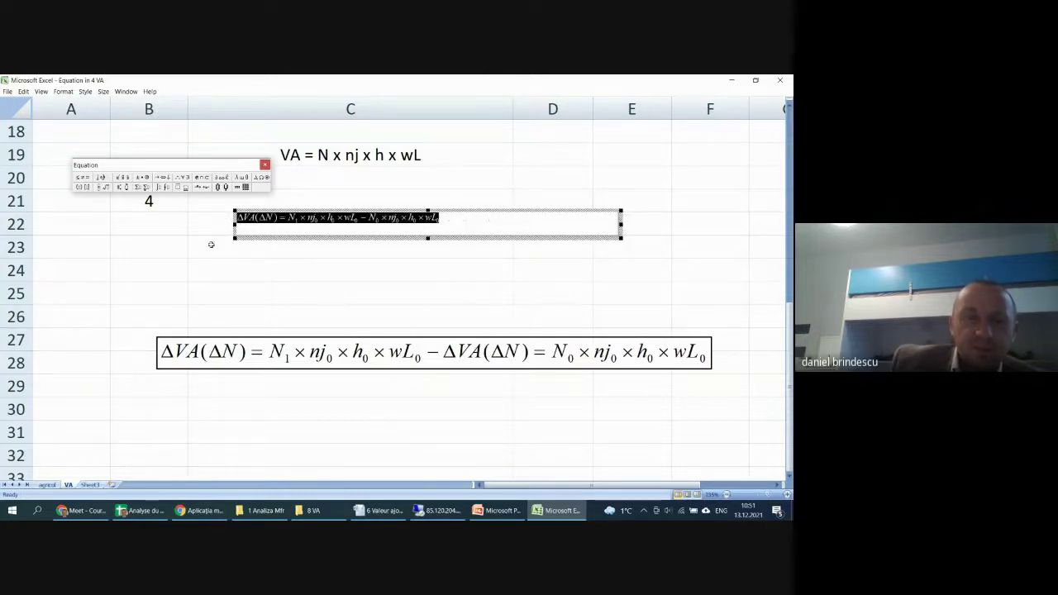
{"action": "left_click", "coordinate": [248, 270]}
{"action": "key", "text": "ctrl+v"}
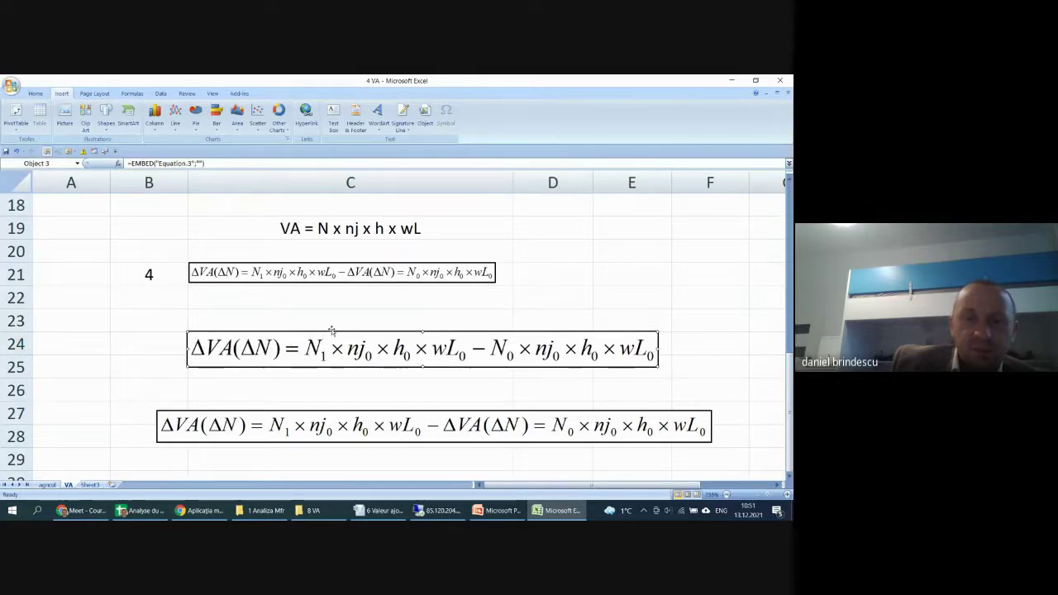
- Delete the two equation objects that still contain the repeated ΔVA(ΔN), above and below the corrected one
{"action": "left_click", "coordinate": [349, 270]}
{"action": "key", "text": "Delete"}
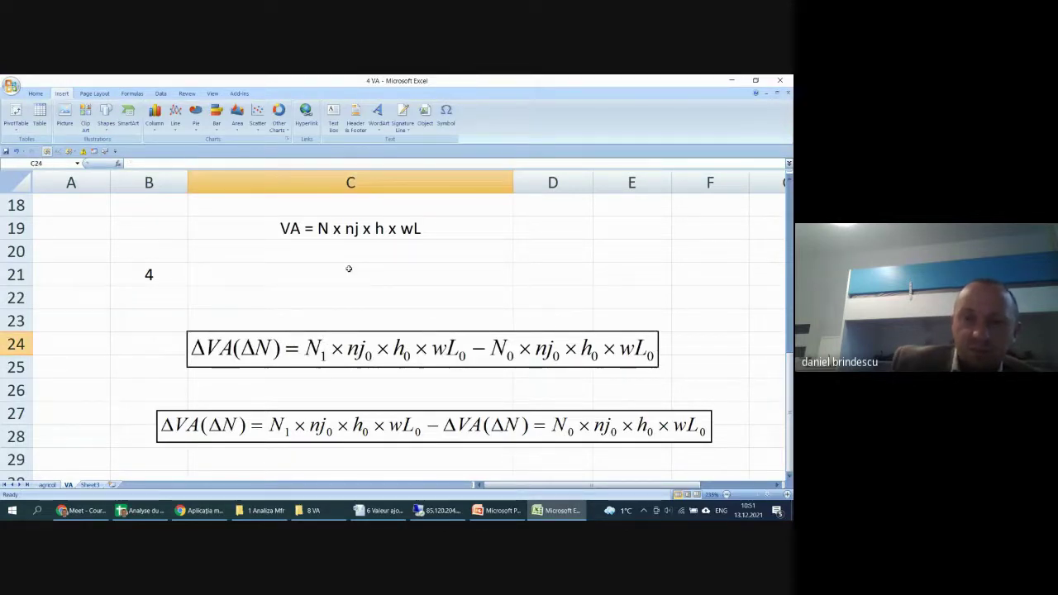
{"action": "left_click", "coordinate": [468, 424]}
{"action": "key", "text": "Delete"}
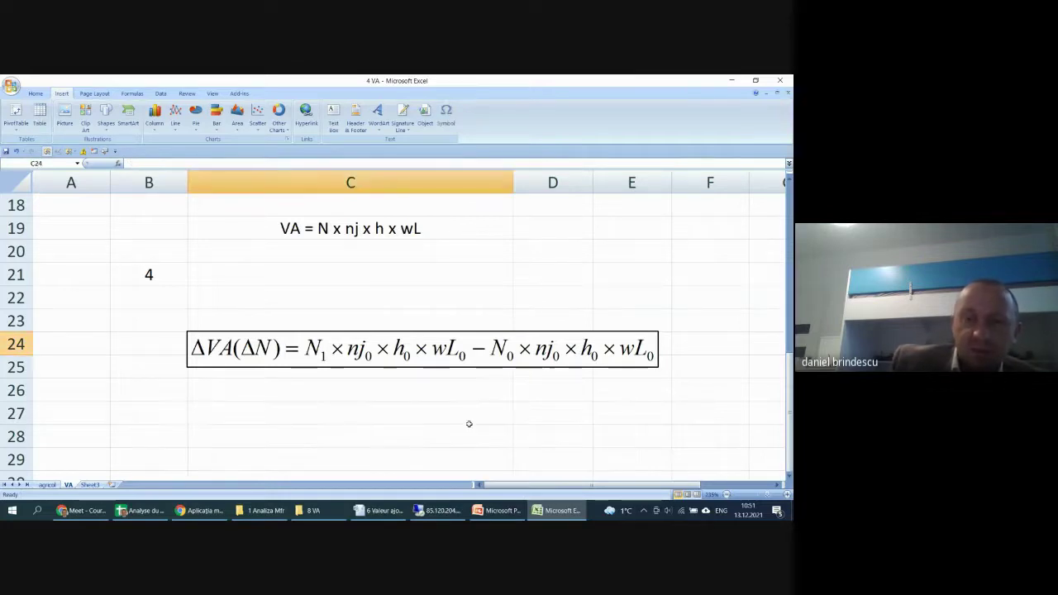
- Shrink the corrected equation to fit within column C and move it into cell C21 beside item 4
{"action": "left_click", "coordinate": [348, 357]}
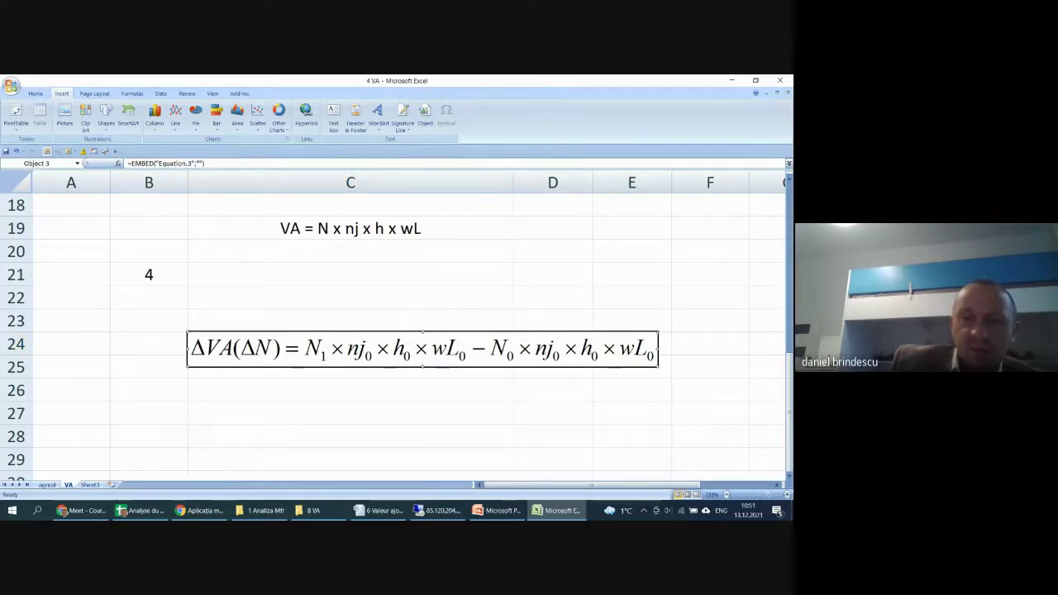
{"action": "left_click_drag", "start_coordinate": [659, 331], "coordinate": [447, 348]}
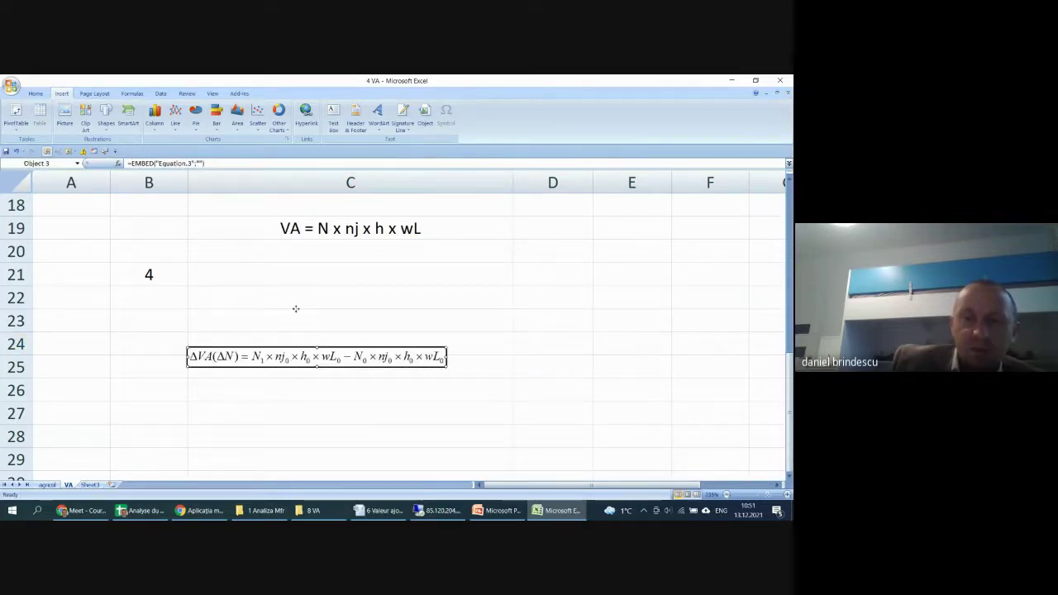
{"action": "left_click_drag", "start_coordinate": [295, 308], "coordinate": [291, 275]}
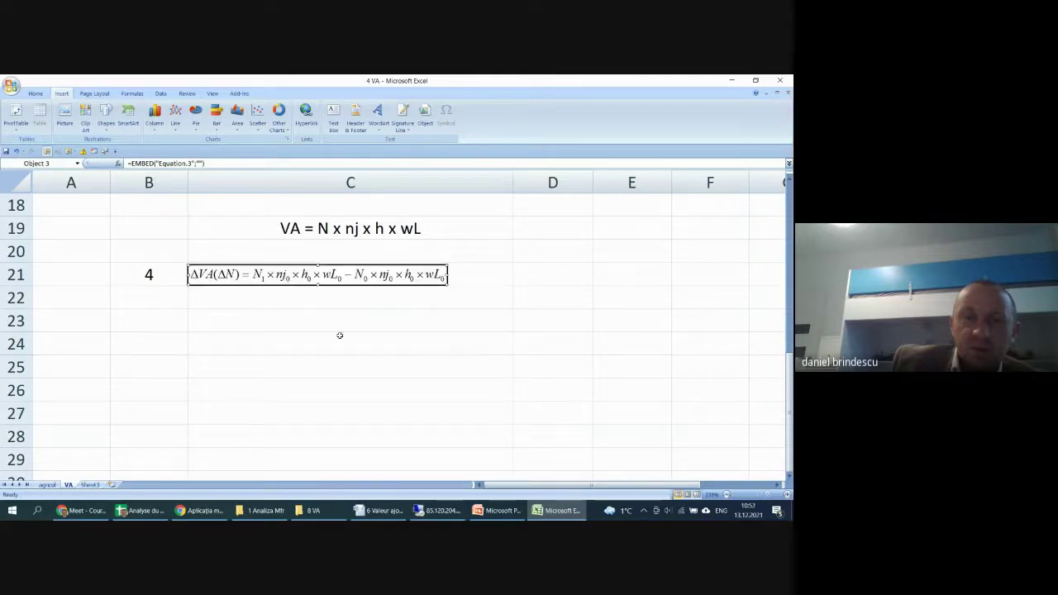
{"action": "left_click", "coordinate": [340, 335]}
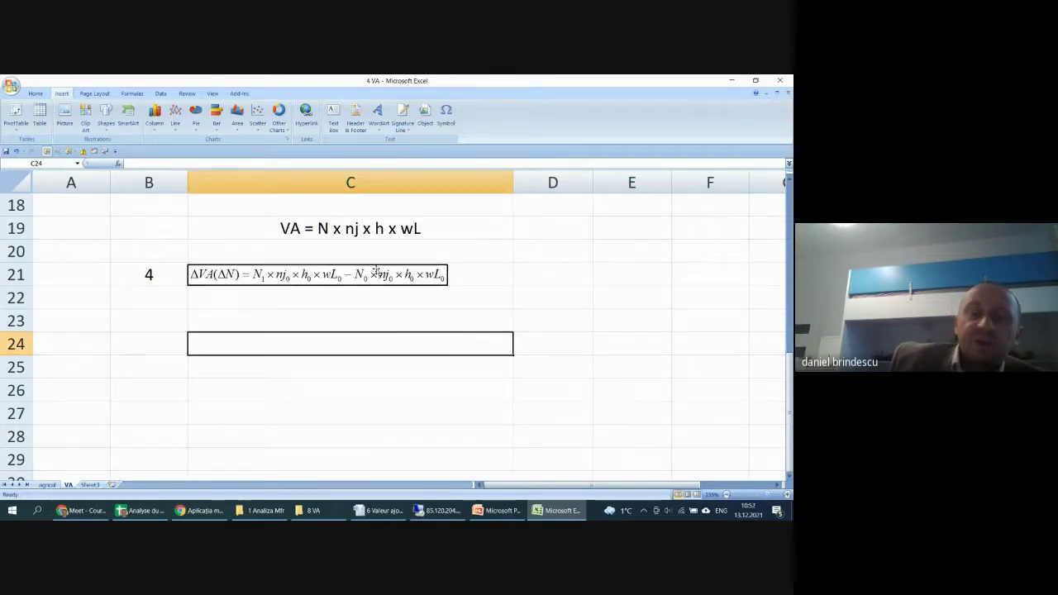
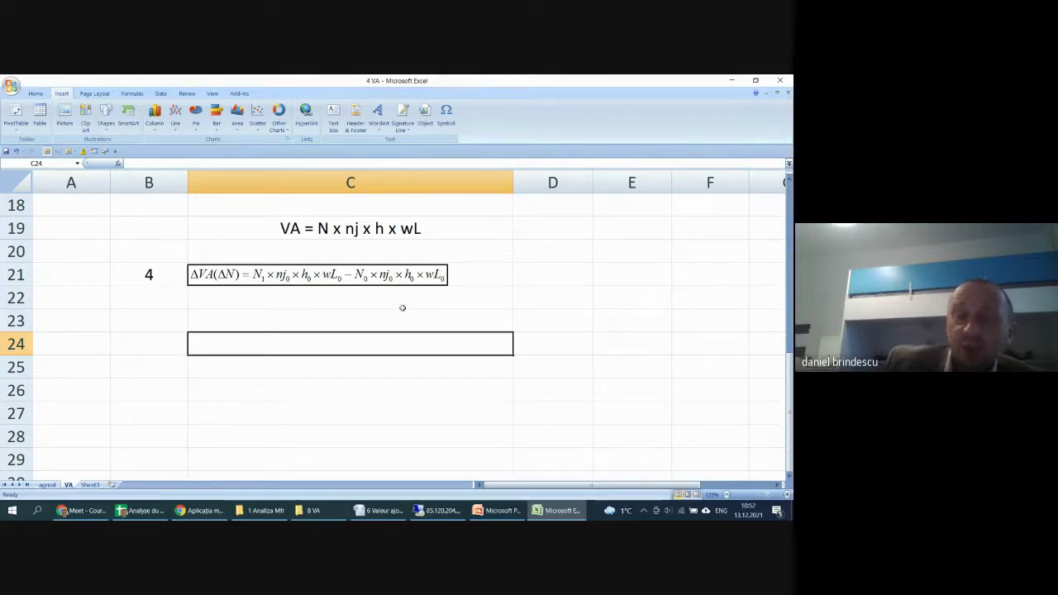
- Enter a formula in D21 that multiplies E4, D5, D6 and D7 for the first term of ΔVA(ΔN)
{"action": "left_click", "coordinate": [439, 313]}
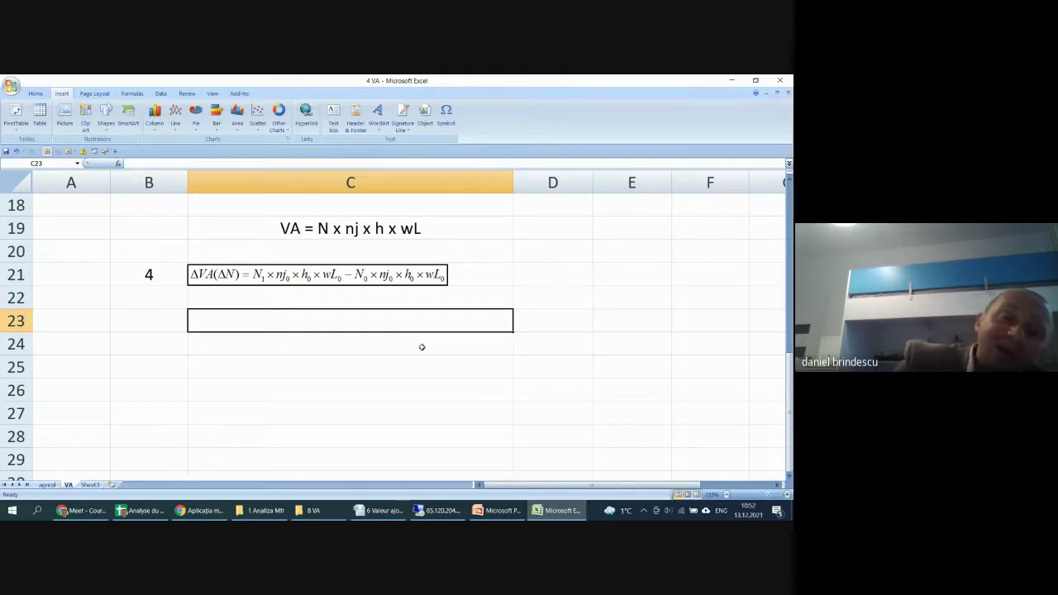
{"action": "left_click", "coordinate": [535, 277]}
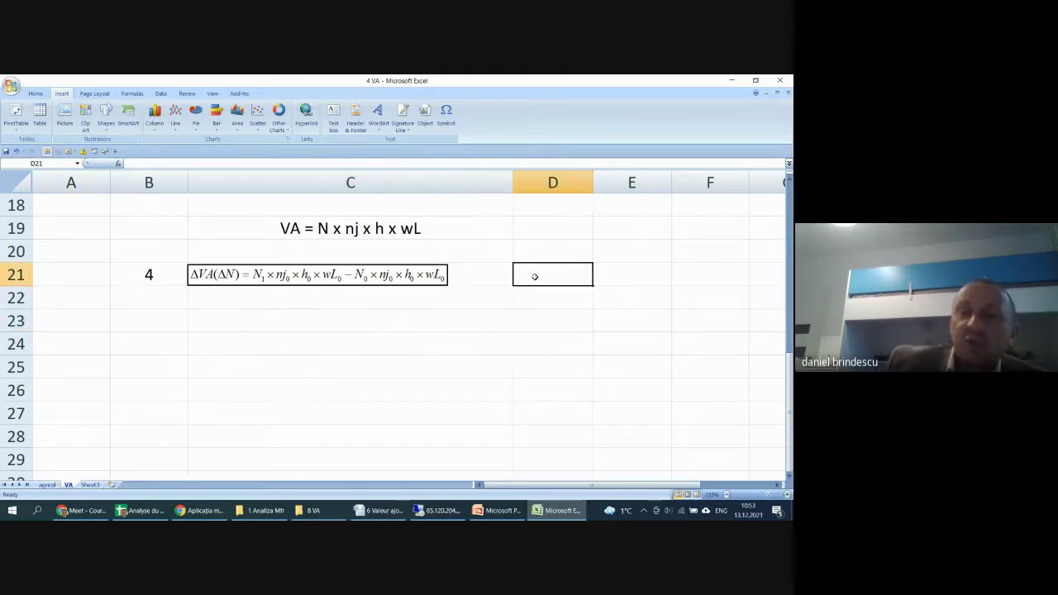
{"action": "scroll", "coordinate": [516, 380], "scroll_direction": "up", "scroll_amount": 1}
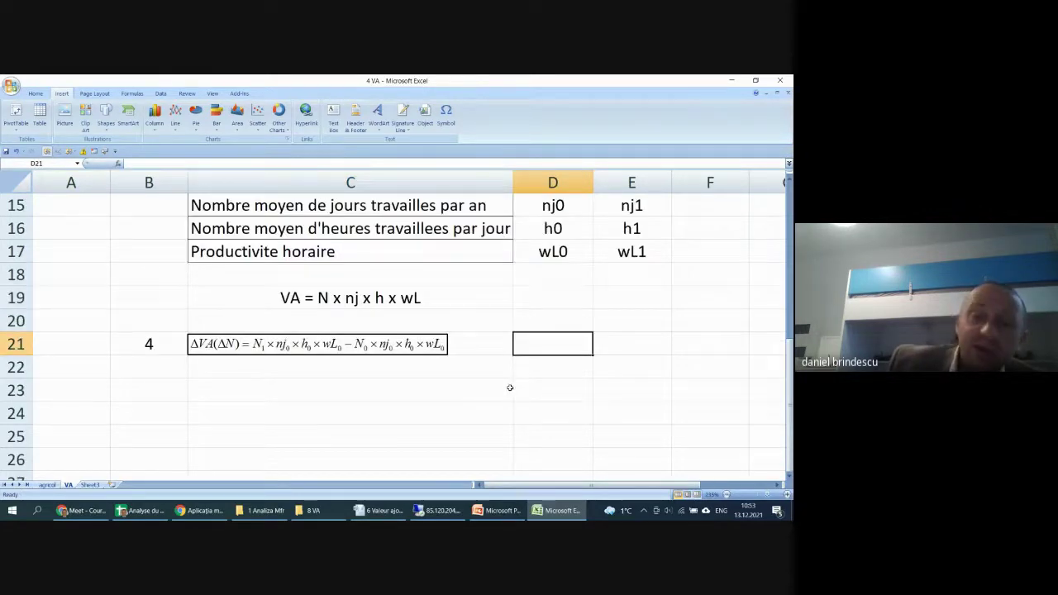
{"action": "scroll", "coordinate": [515, 385], "scroll_direction": "up", "scroll_amount": 1}
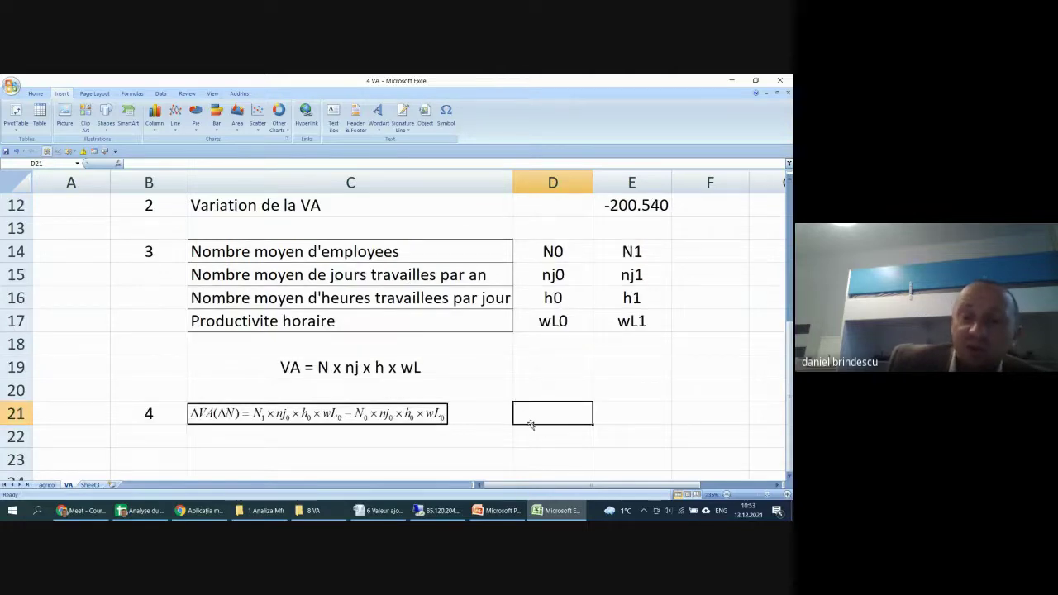
{"action": "type", "text": "="}
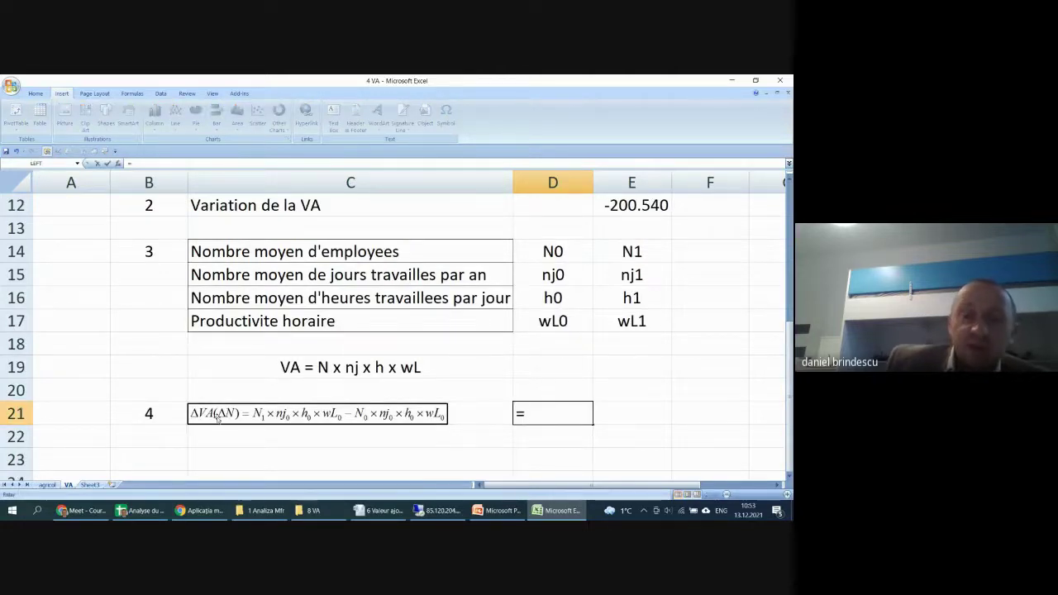
{"action": "scroll", "coordinate": [463, 380], "scroll_direction": "up", "scroll_amount": 4}
{"action": "left_click", "coordinate": [632, 277]}
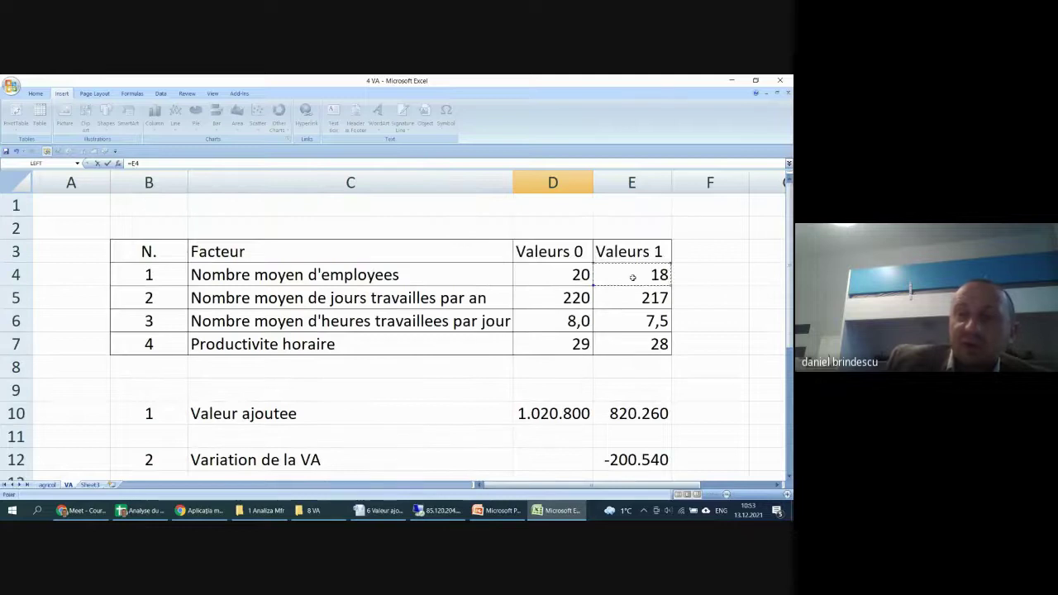
{"action": "type", "text": "*"}
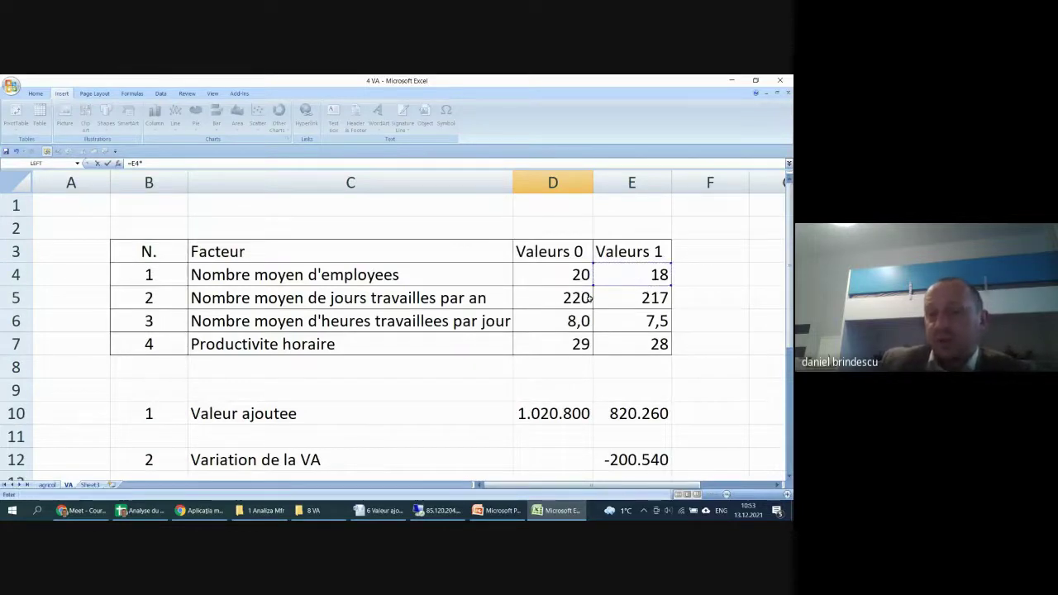
{"action": "left_click", "coordinate": [576, 298]}
{"action": "type", "text": "*"}
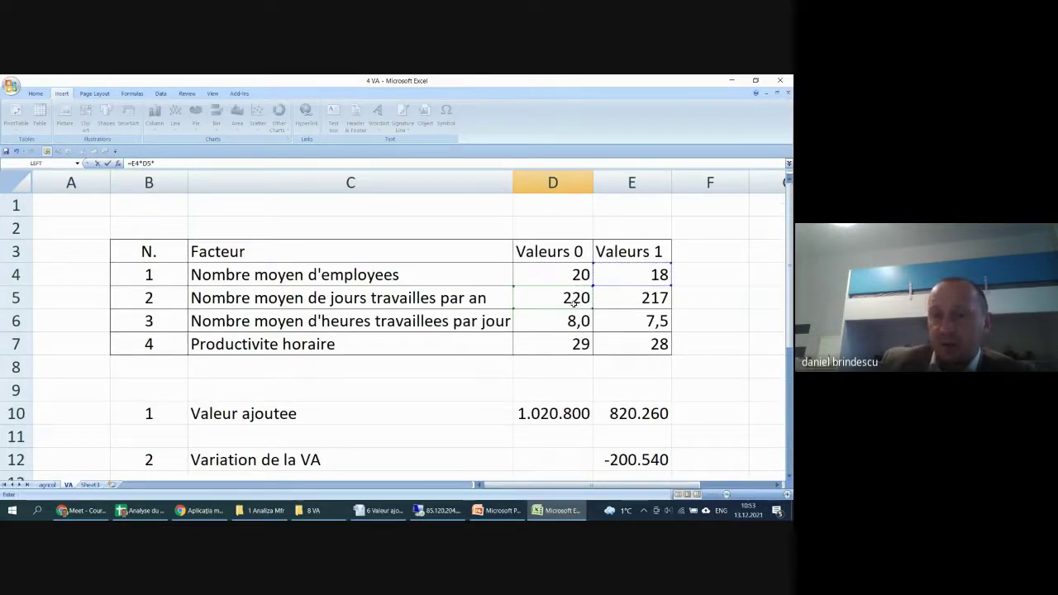
{"action": "left_click", "coordinate": [570, 324]}
{"action": "type", "text": "*"}
{"action": "left_click", "coordinate": [571, 339]}
{"action": "key", "text": "Return"}
- Enter a minus sign in E21 after the first term
{"action": "scroll", "coordinate": [571, 339], "scroll_direction": "down", "scroll_amount": 4}
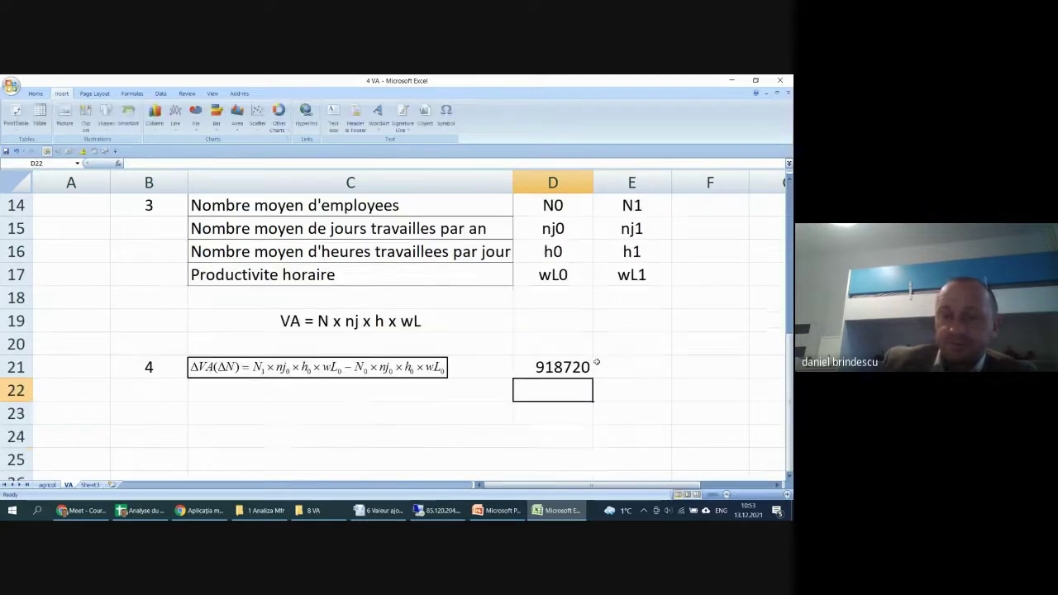
{"action": "left_click", "coordinate": [620, 367]}
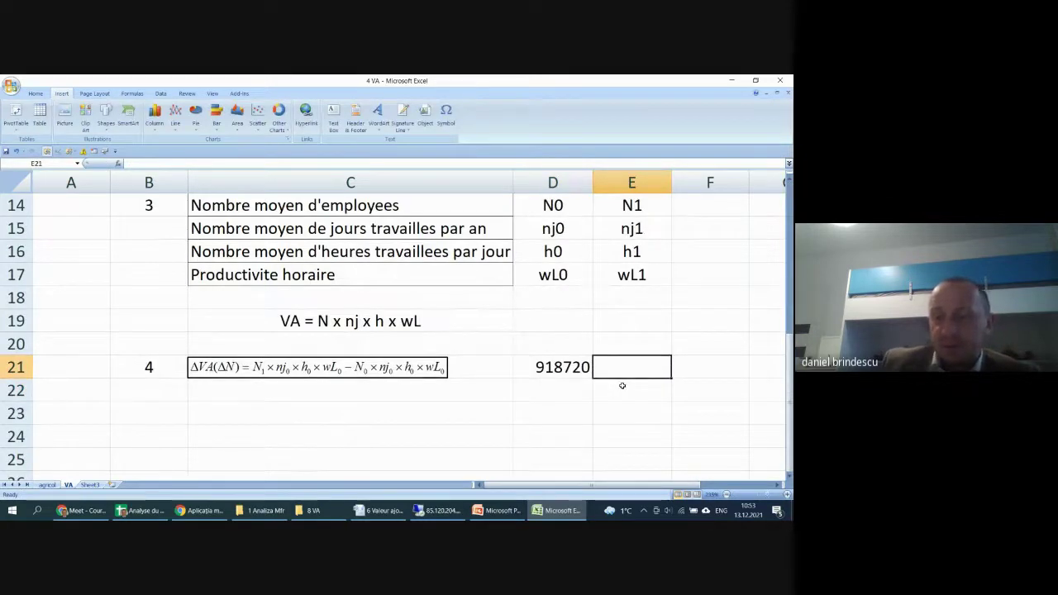
{"action": "type", "text": "-"}
{"action": "key", "text": "Return"}
- Enter the second term of ΔVA(ΔN) in F21 as the product of D4, D5, D6 and D7
{"action": "left_click", "coordinate": [683, 365]}
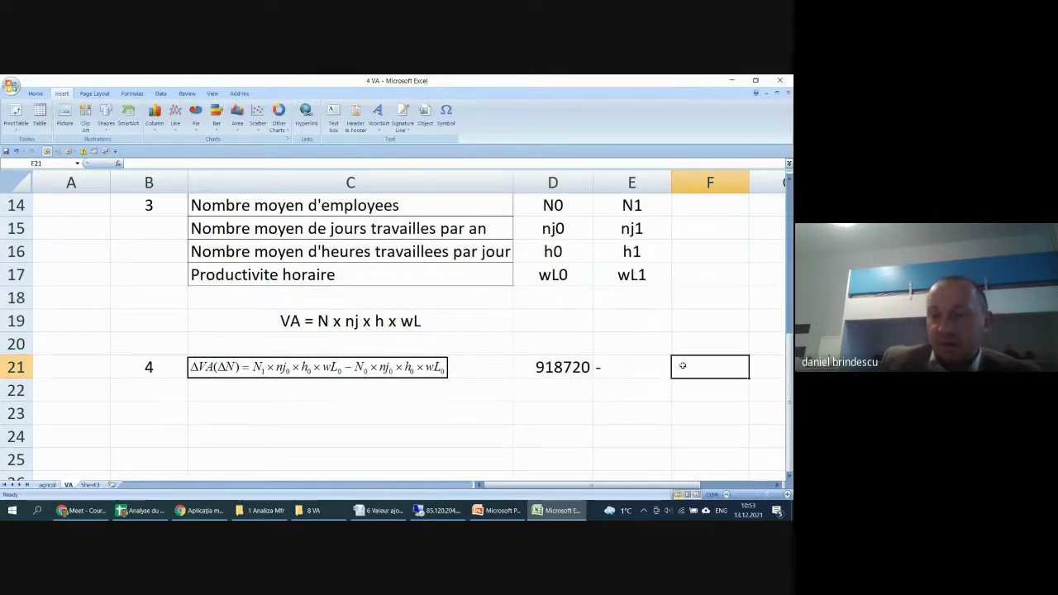
{"action": "type", "text": "="}
{"action": "scroll", "coordinate": [653, 360], "scroll_direction": "up", "scroll_amount": 4}
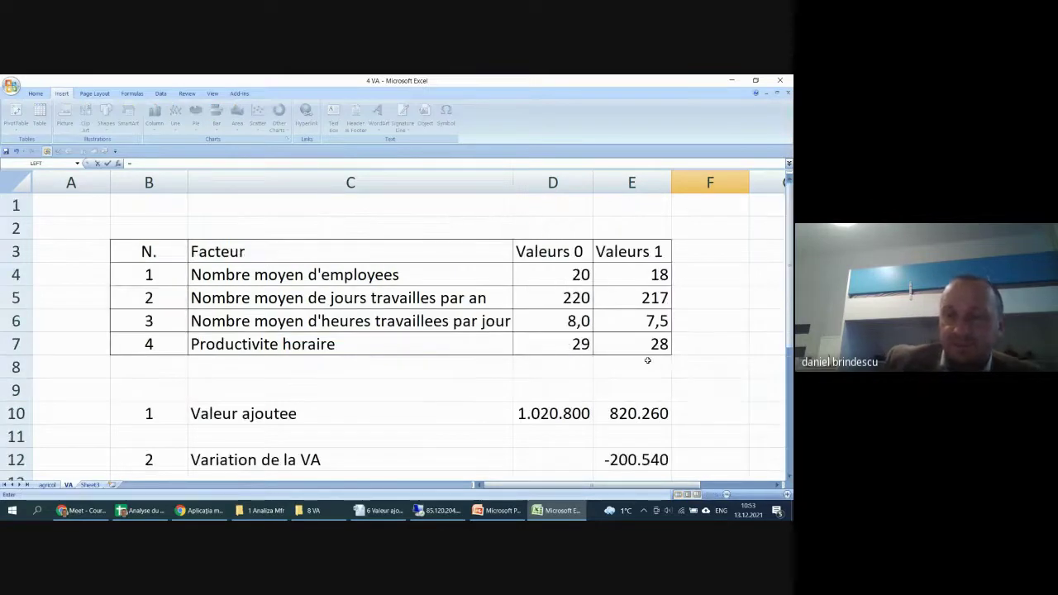
{"action": "left_click", "coordinate": [566, 275]}
{"action": "type", "text": "*"}
{"action": "left_click", "coordinate": [562, 297]}
{"action": "type", "text": "*"}
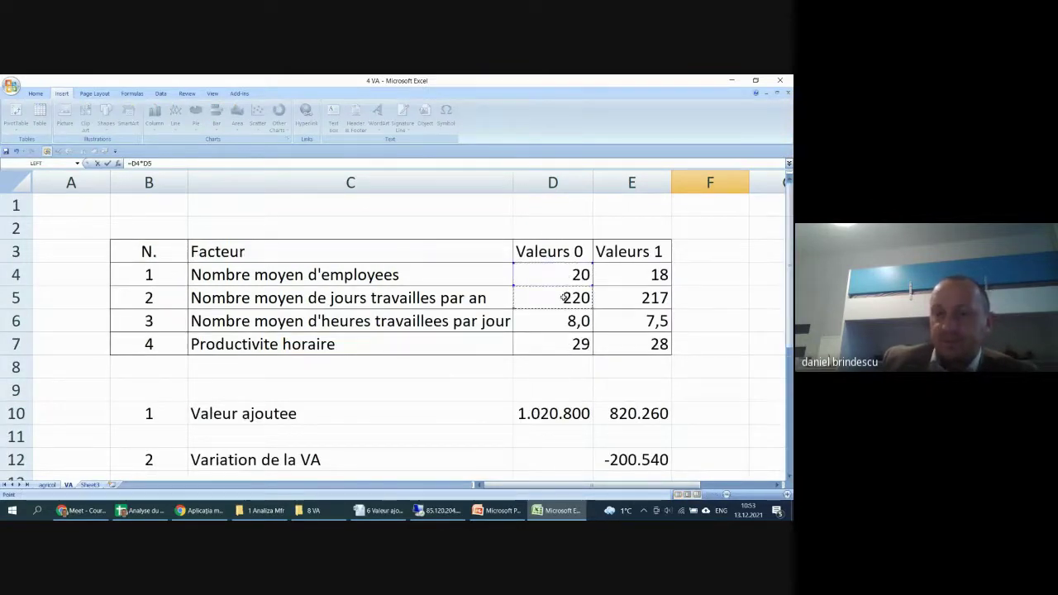
{"action": "left_click", "coordinate": [563, 321]}
{"action": "type", "text": "*"}
{"action": "left_click", "coordinate": [568, 337]}
{"action": "key", "text": "Return"}
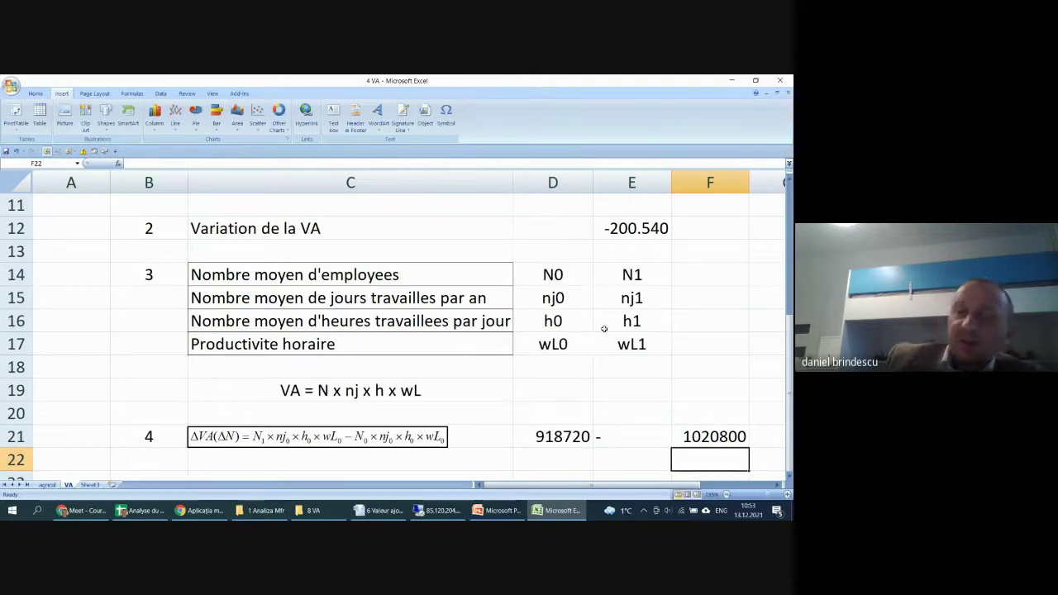
- Enter an equals sign in G21 after the second term
{"action": "scroll", "coordinate": [595, 339], "scroll_direction": "down", "scroll_amount": 3}
{"action": "scroll", "coordinate": [591, 345], "scroll_direction": "up", "scroll_amount": 1}
{"action": "scroll", "coordinate": [590, 345], "scroll_direction": "up", "scroll_amount": 3}
{"action": "scroll", "coordinate": [581, 347], "scroll_direction": "down", "scroll_amount": 2}
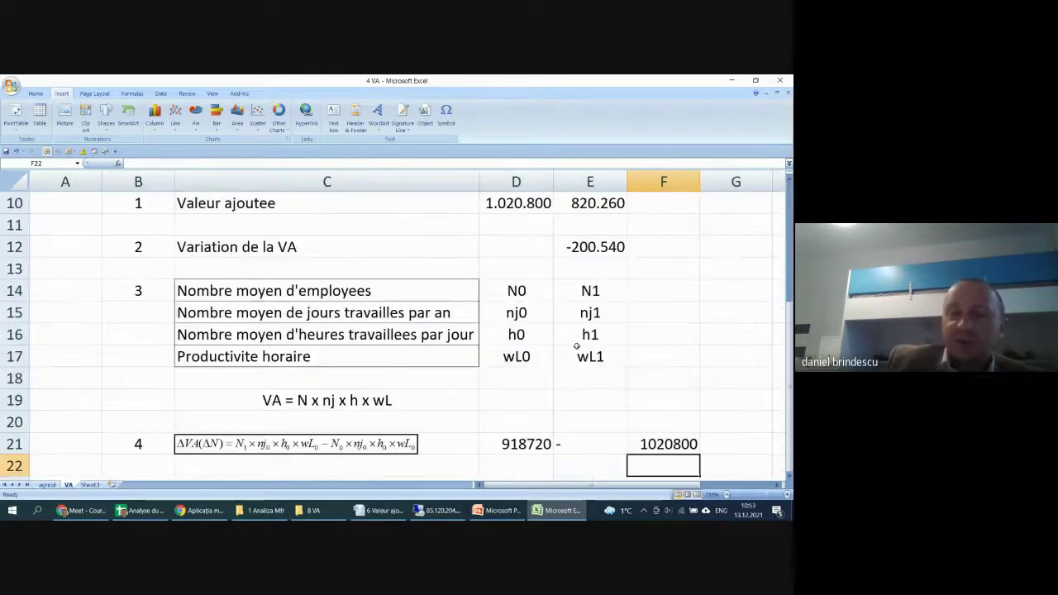
{"action": "scroll", "coordinate": [574, 348], "scroll_direction": "down", "scroll_amount": 1}
{"action": "left_click", "coordinate": [645, 446]}
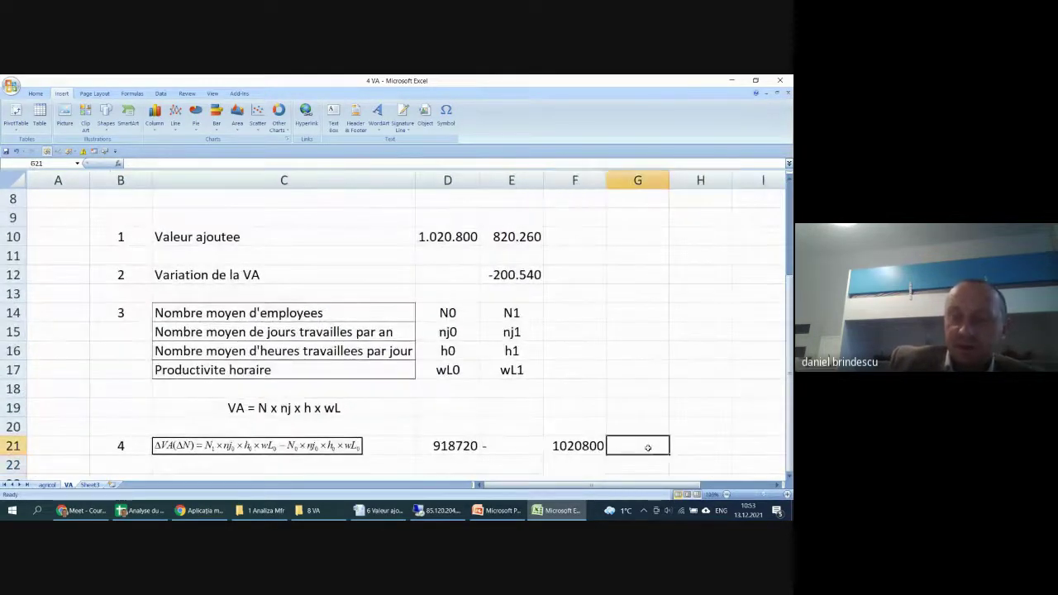
{"action": "type", "text": "="}
{"action": "key", "text": "Return"}
- Calculate the influence of the number of employees in H21 as D21 minus F21
{"action": "left_click", "coordinate": [676, 440]}
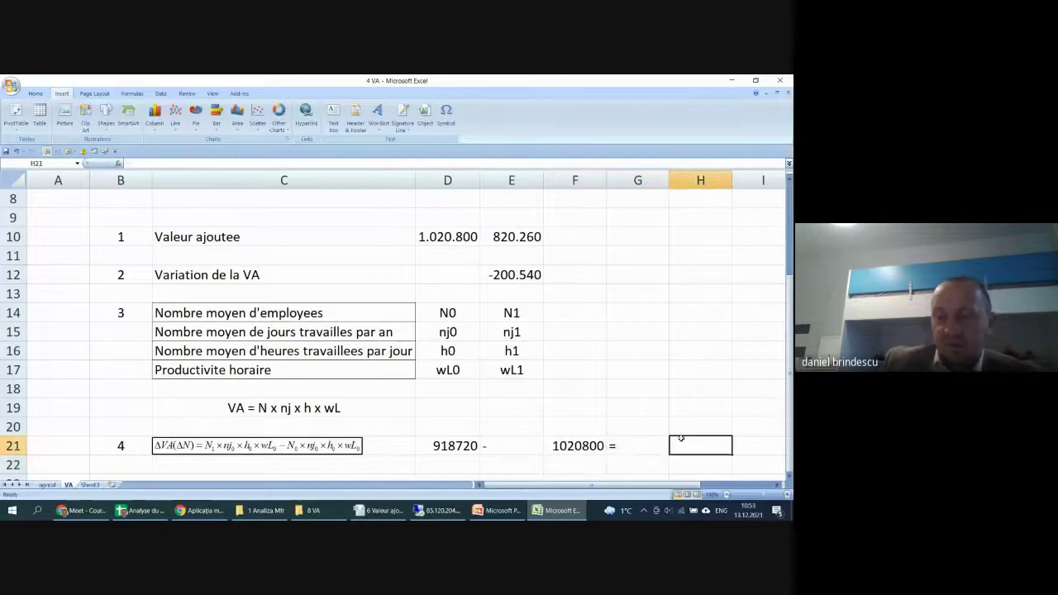
{"action": "type", "text": "="}
{"action": "left_click", "coordinate": [463, 446]}
{"action": "type", "text": "-"}
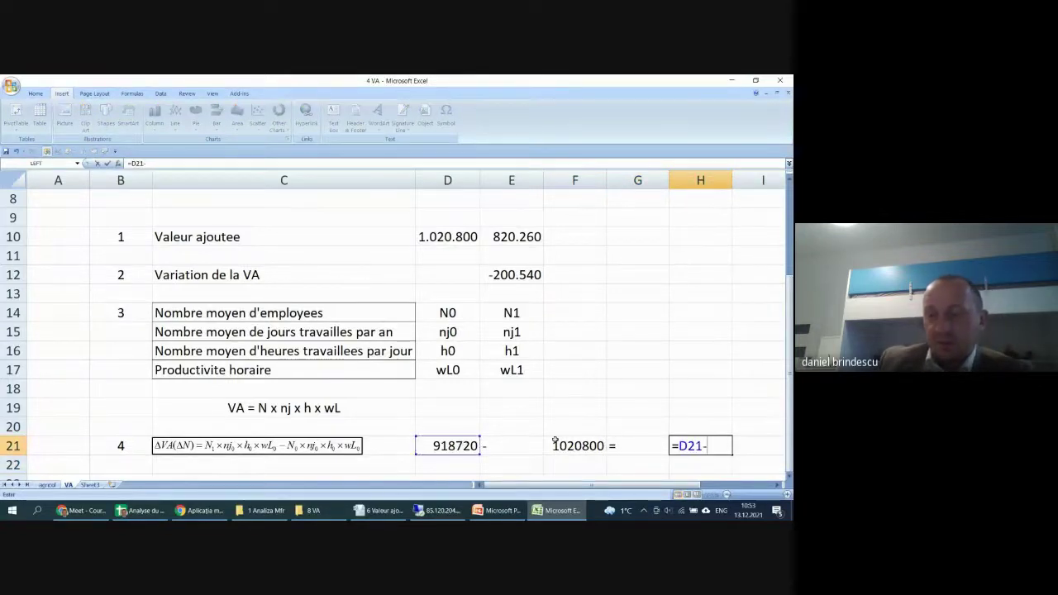
{"action": "left_click", "coordinate": [595, 446]}
{"action": "key", "text": "Return"}
- Format D21:H21 as numbers with 0 decimal places and a thousands separator
{"action": "left_click_drag", "start_coordinate": [462, 445], "coordinate": [705, 444]}
{"action": "right_click", "coordinate": [705, 444]}
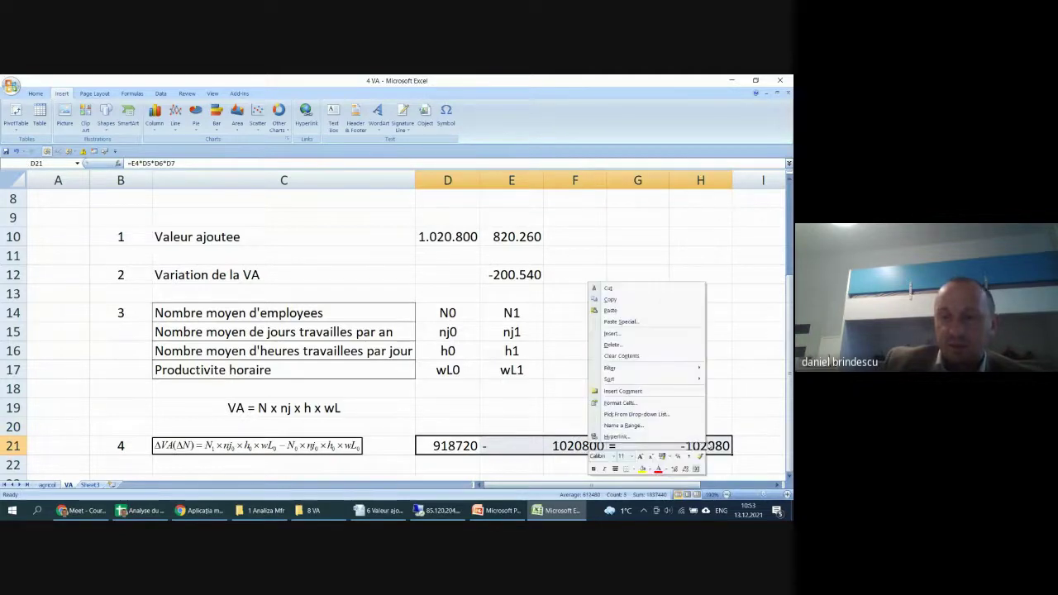
{"action": "left_click", "coordinate": [636, 405]}
{"action": "left_click", "coordinate": [543, 317]}
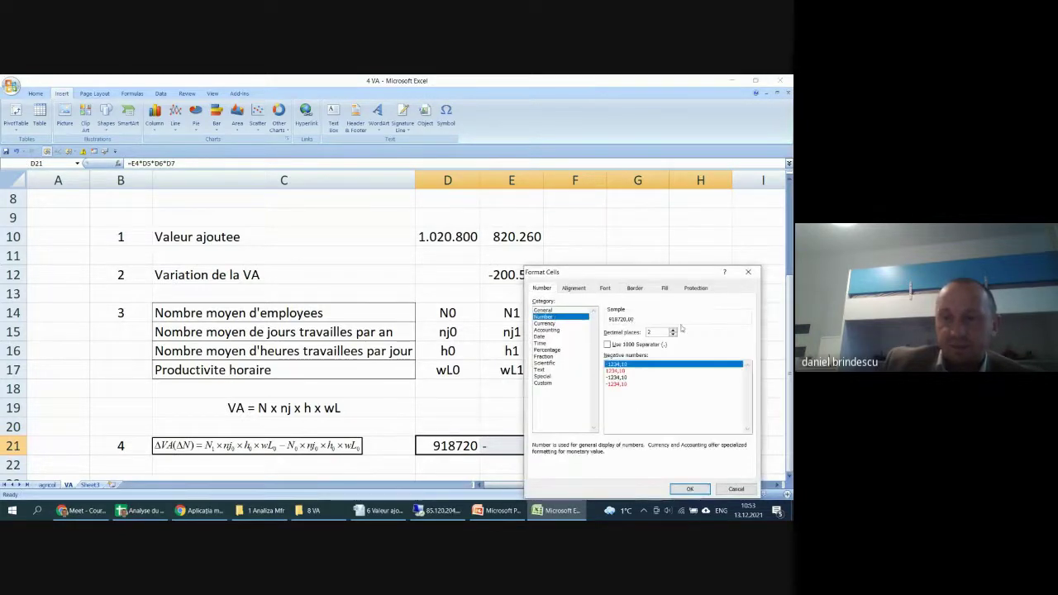
{"action": "left_click", "coordinate": [625, 345]}
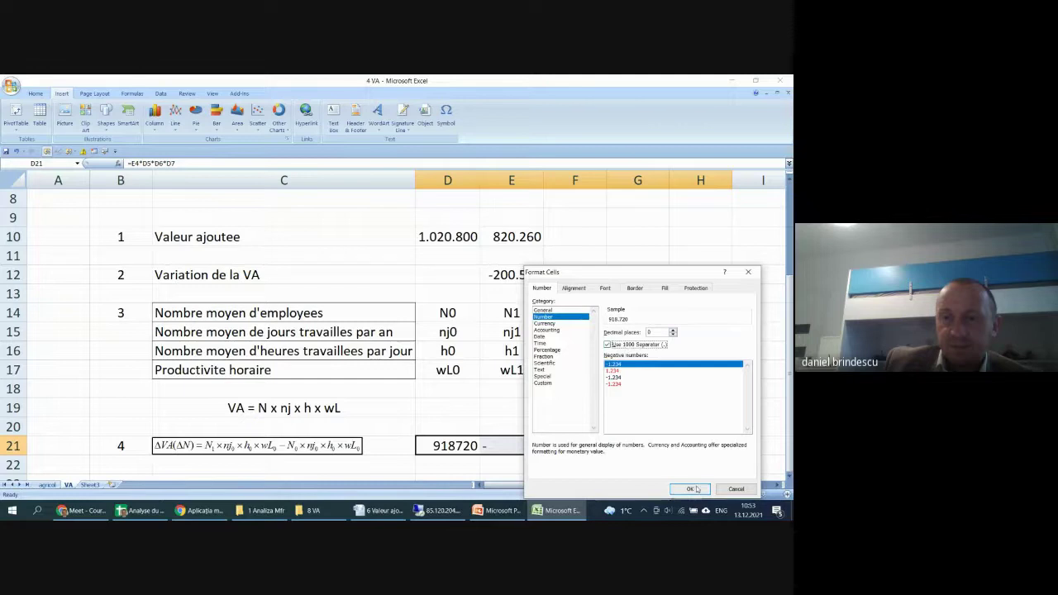
{"action": "left_click", "coordinate": [690, 489]}
{"action": "left_click", "coordinate": [667, 362]}
- Center the minus sign in E21 and the equals sign in G21
{"action": "left_click", "coordinate": [632, 446]}
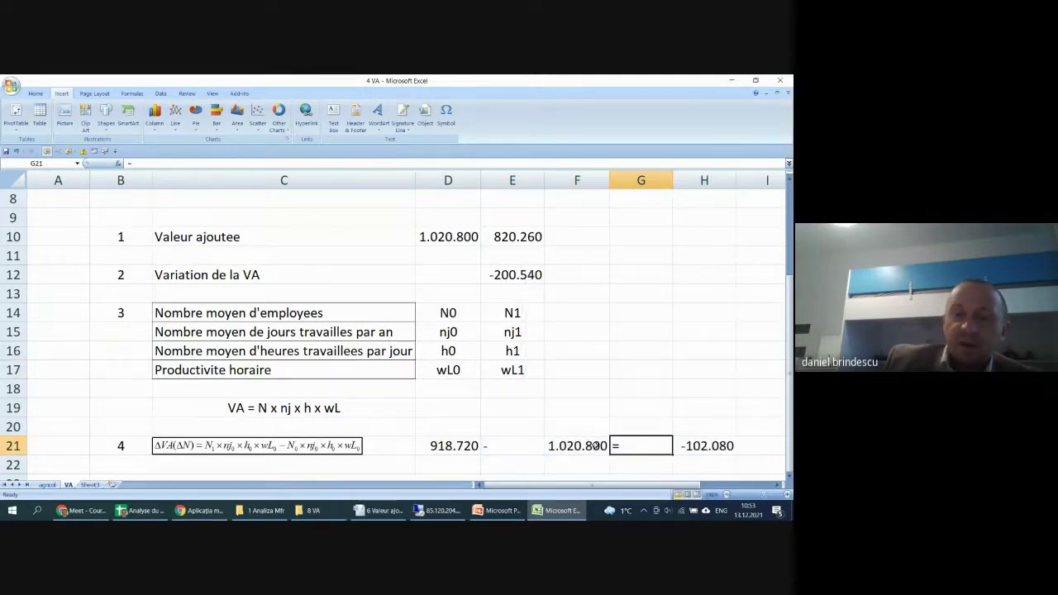
{"action": "left_click", "coordinate": [524, 448], "text": "ctrl"}
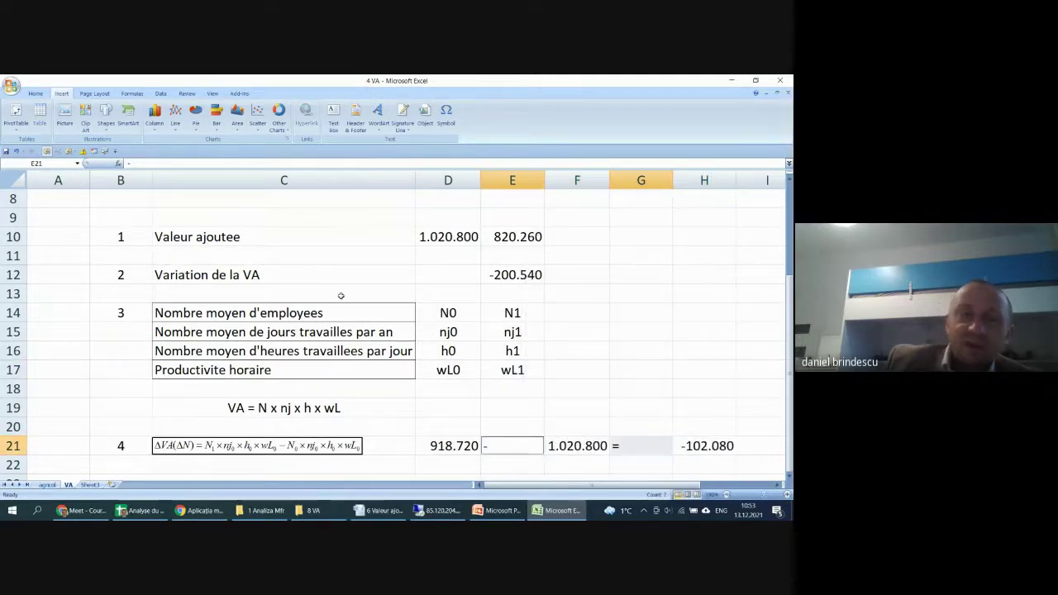
{"action": "left_click", "coordinate": [36, 93]}
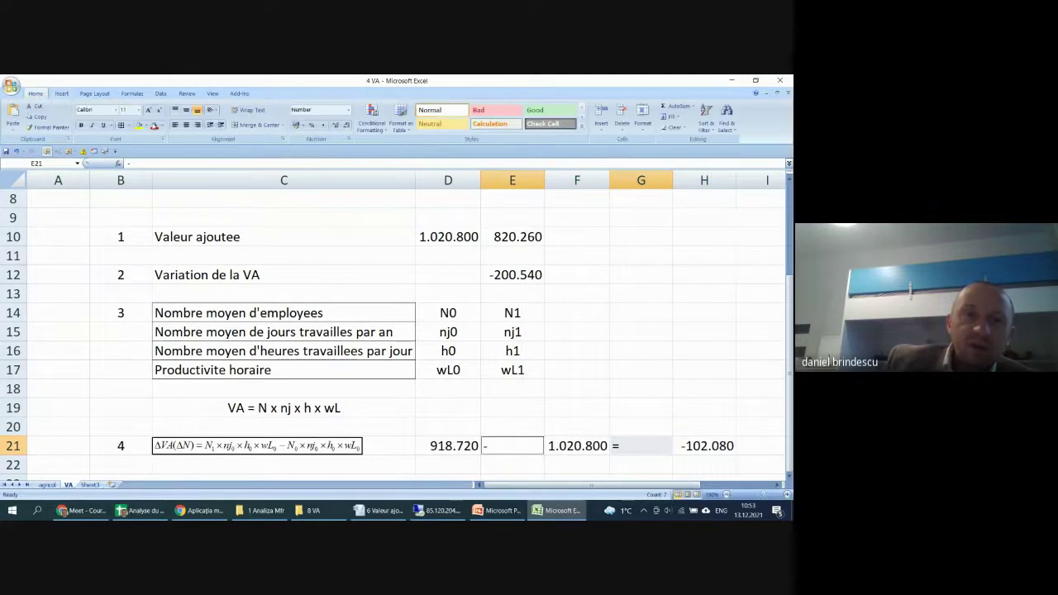
{"action": "left_click", "coordinate": [186, 124]}
{"action": "left_click", "coordinate": [641, 294]}
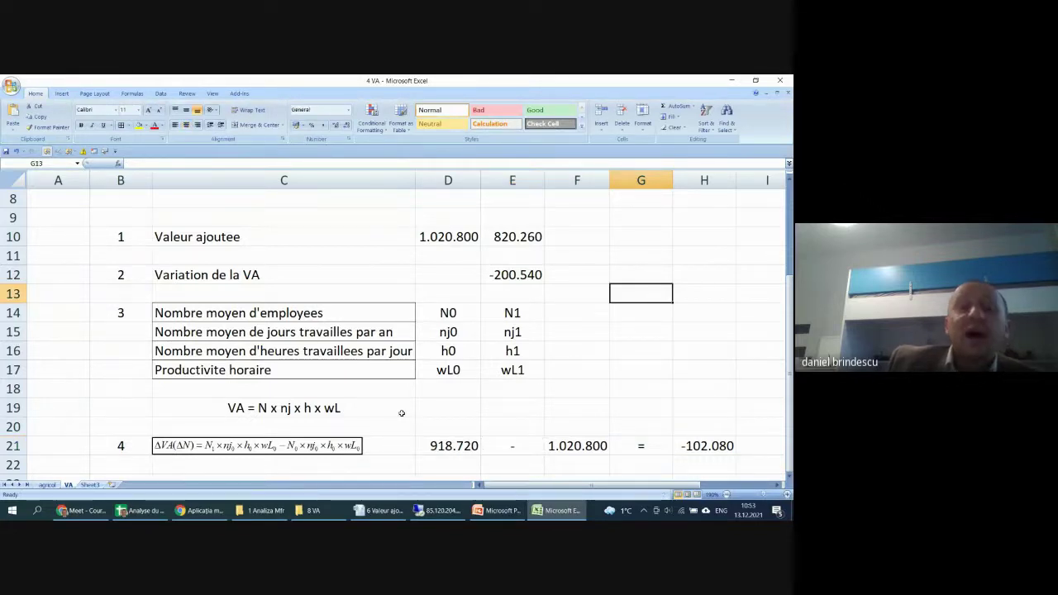
- Compare the average number of employees in D4 and E4 with the resulting influence on value added in H21
{"action": "scroll", "coordinate": [438, 423], "scroll_direction": "down", "scroll_amount": 1}
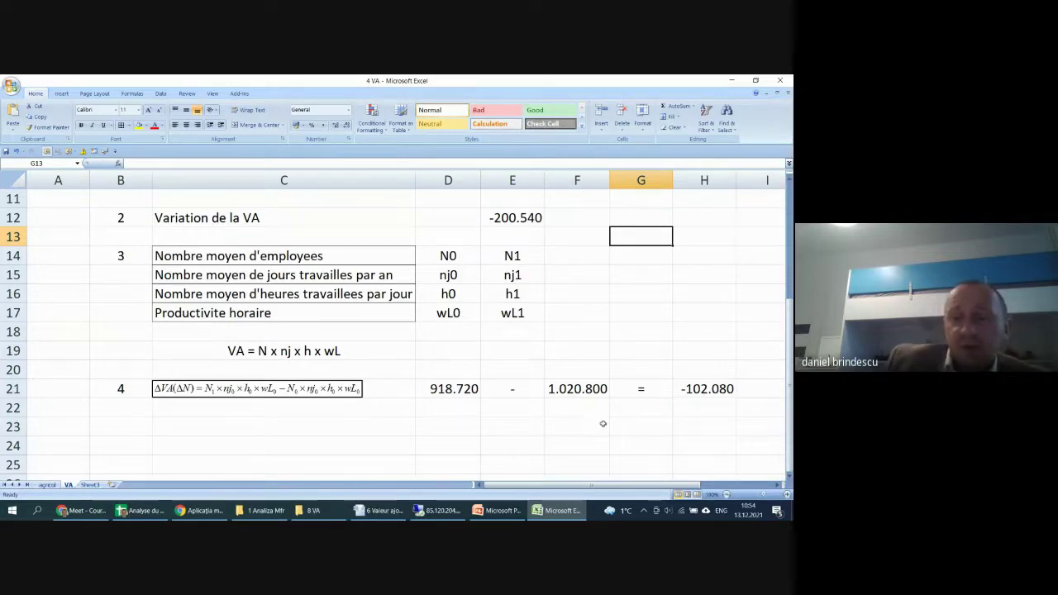
{"action": "left_click", "coordinate": [603, 423]}
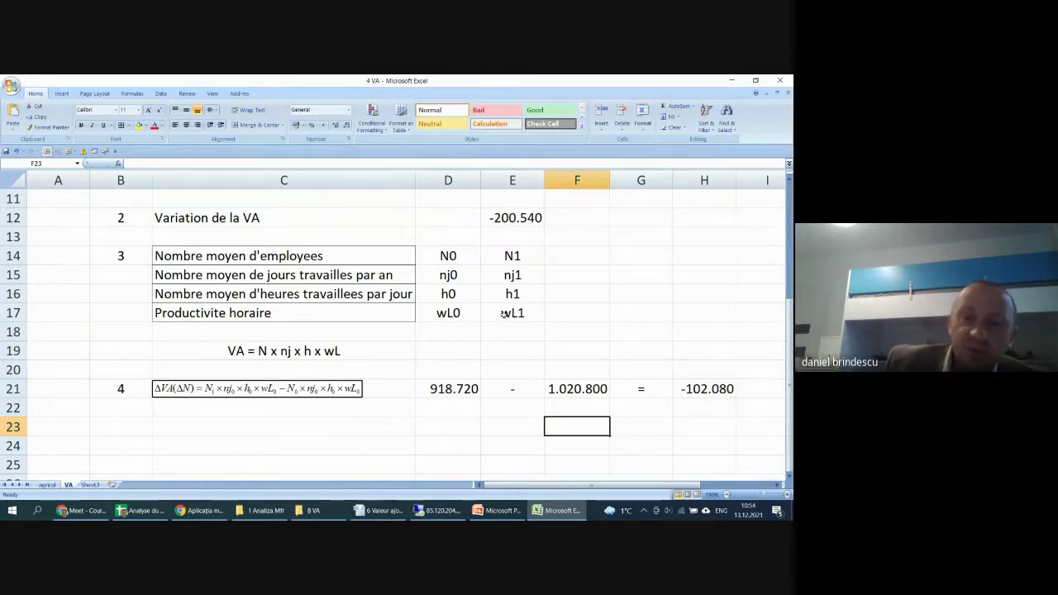
{"action": "scroll", "coordinate": [509, 268], "scroll_direction": "up", "scroll_amount": 3}
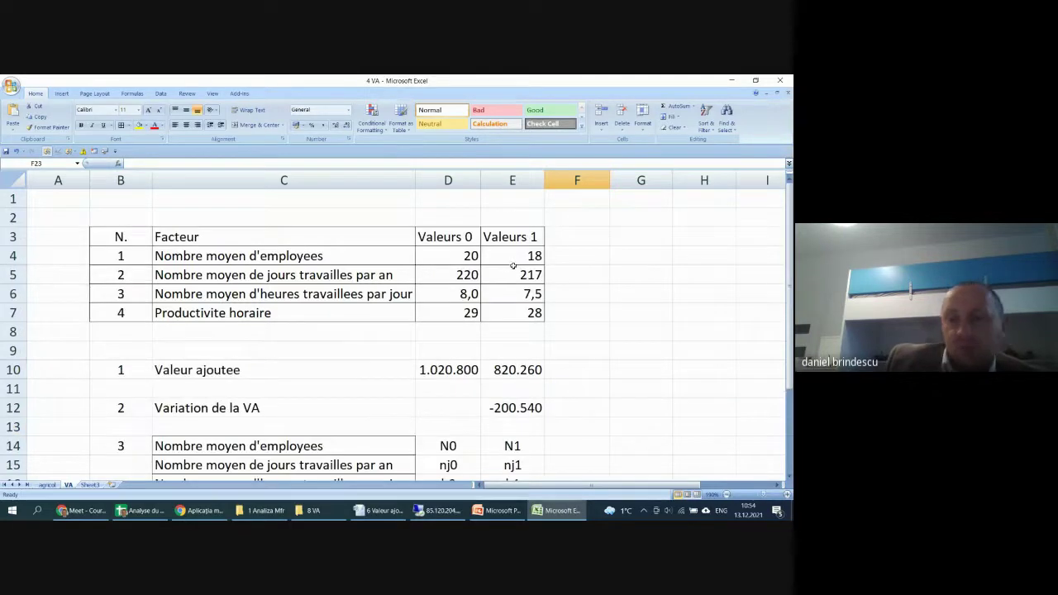
{"action": "left_click", "coordinate": [463, 258]}
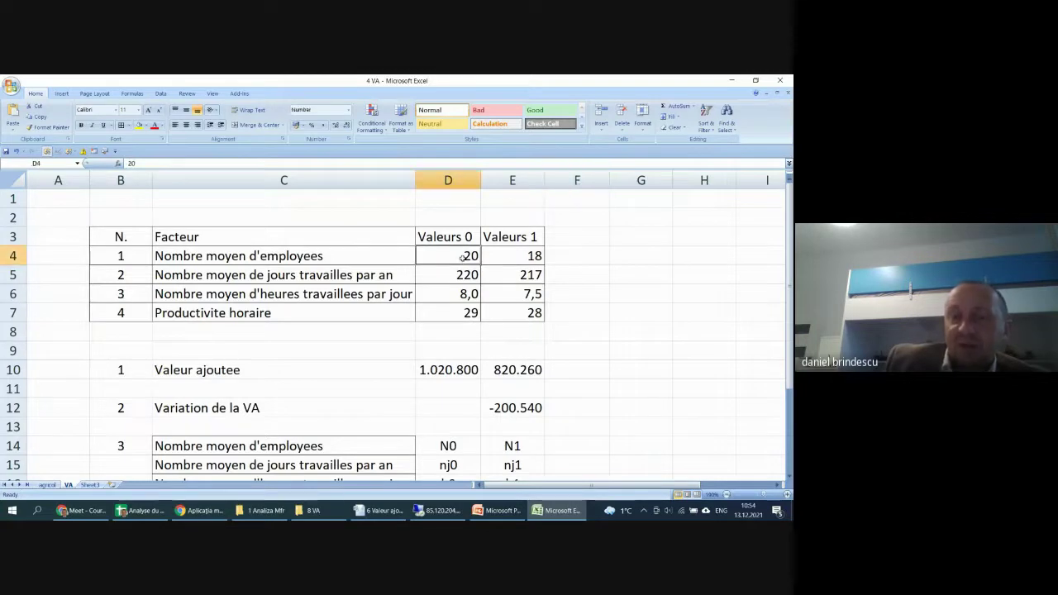
{"action": "left_click", "coordinate": [516, 257]}
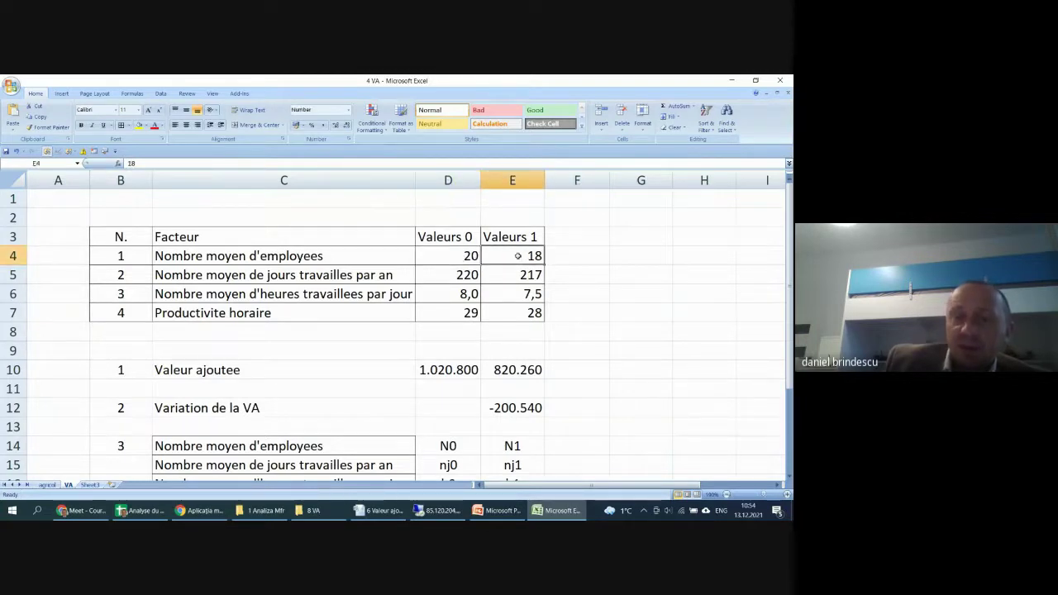
{"action": "scroll", "coordinate": [529, 265], "scroll_direction": "down", "scroll_amount": 6}
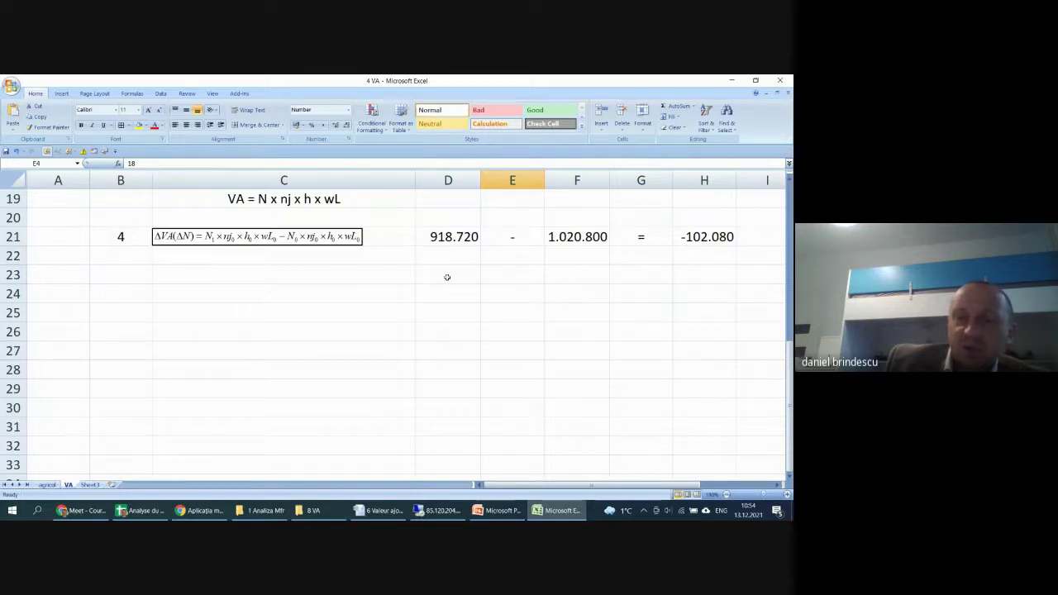
{"action": "left_click", "coordinate": [703, 239]}
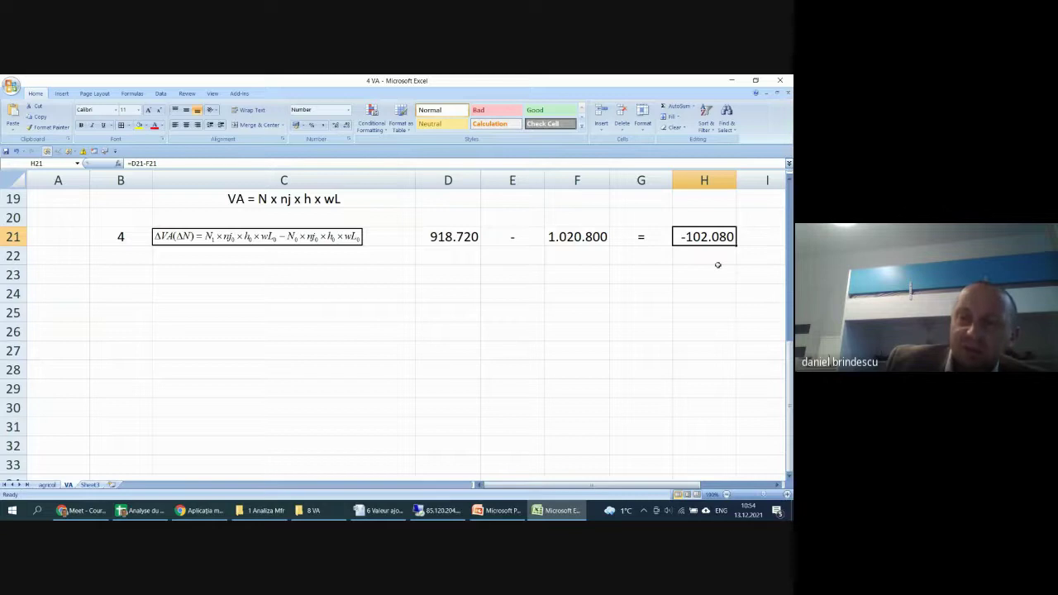
{"action": "left_click", "coordinate": [718, 267]}
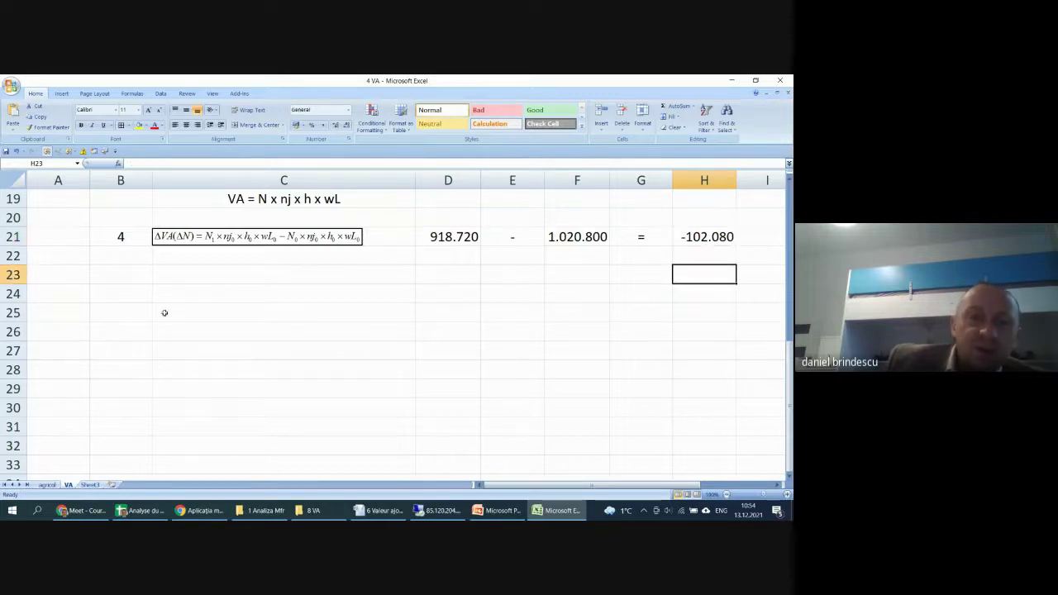
- Try to renumber item 4 in B21 as 4.1
{"action": "double_click", "coordinate": [128, 238]}
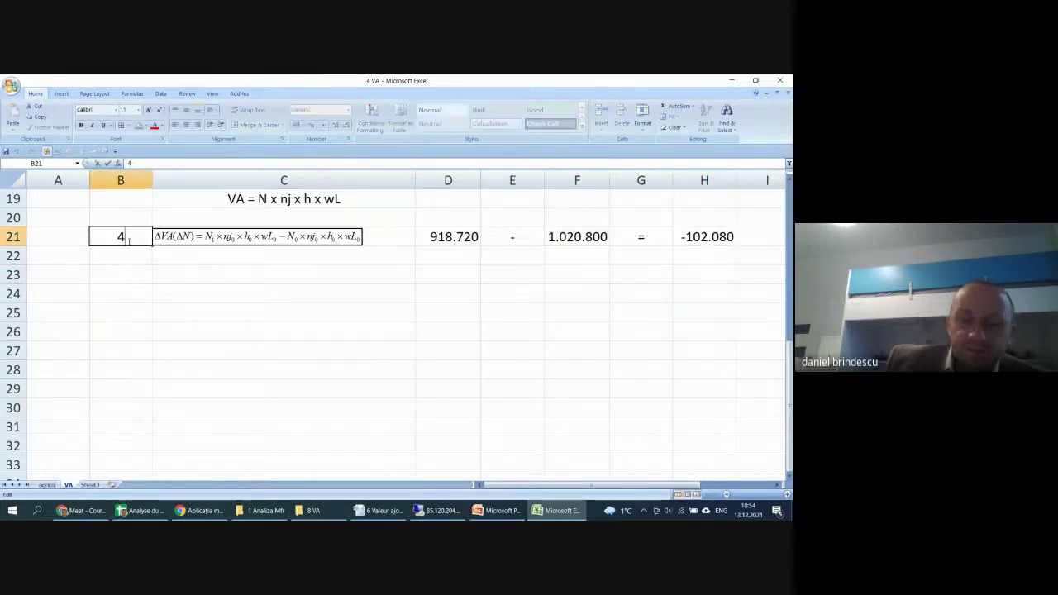
{"action": "type", "text": ".1"}
{"action": "key", "text": "Return"}
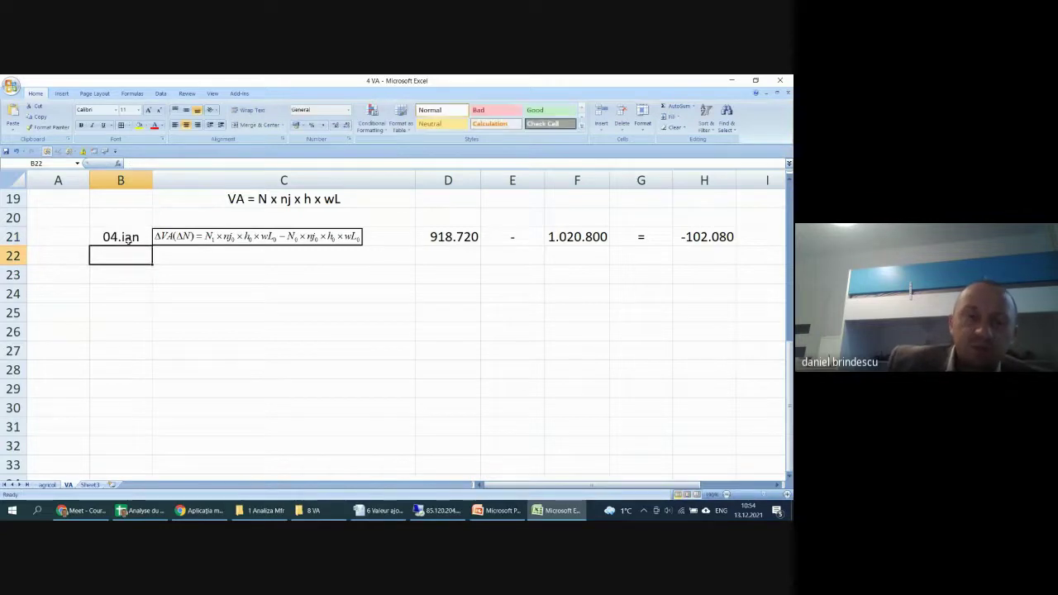
- Format the whole of column B as Text
{"action": "left_click", "coordinate": [120, 238]}
{"action": "scroll", "coordinate": [114, 214], "scroll_direction": "up", "scroll_amount": 6}
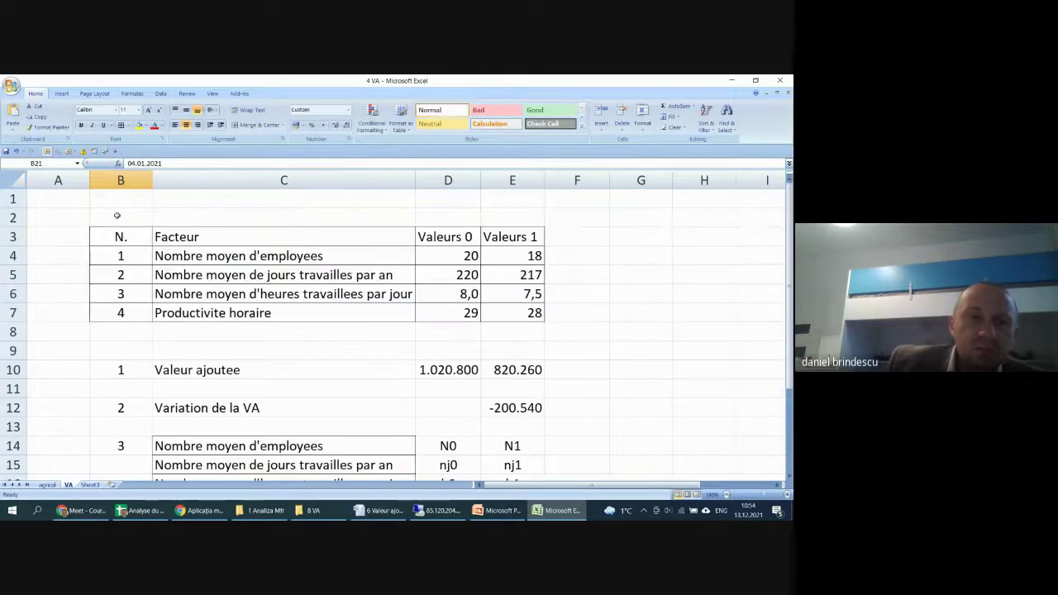
{"action": "left_click", "coordinate": [121, 181]}
{"action": "scroll", "coordinate": [120, 248], "scroll_direction": "down", "scroll_amount": 5}
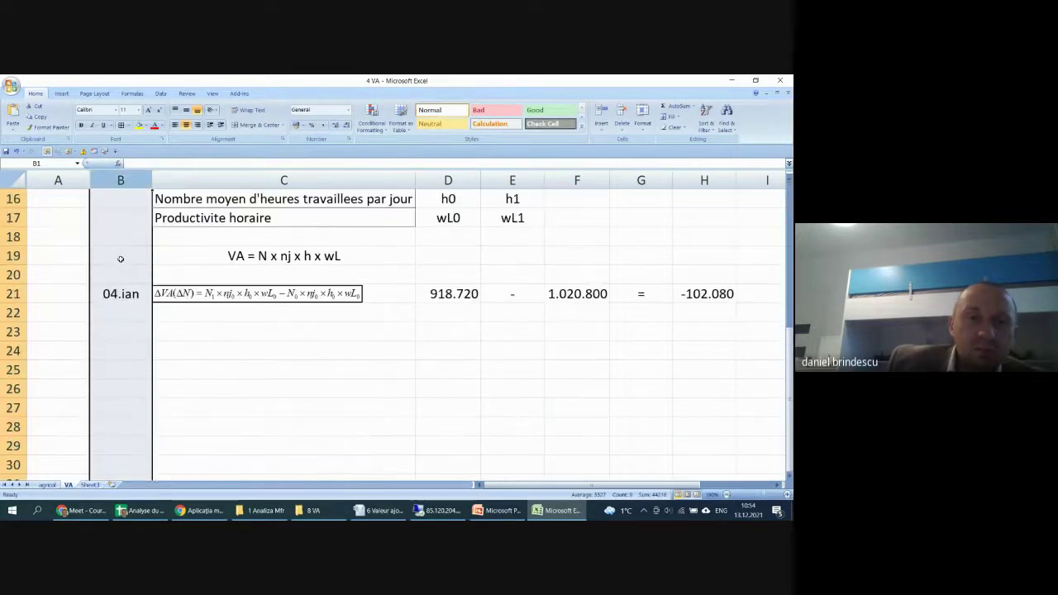
{"action": "right_click", "coordinate": [120, 258]}
{"action": "scroll", "coordinate": [161, 338], "scroll_direction": "up", "scroll_amount": 5}
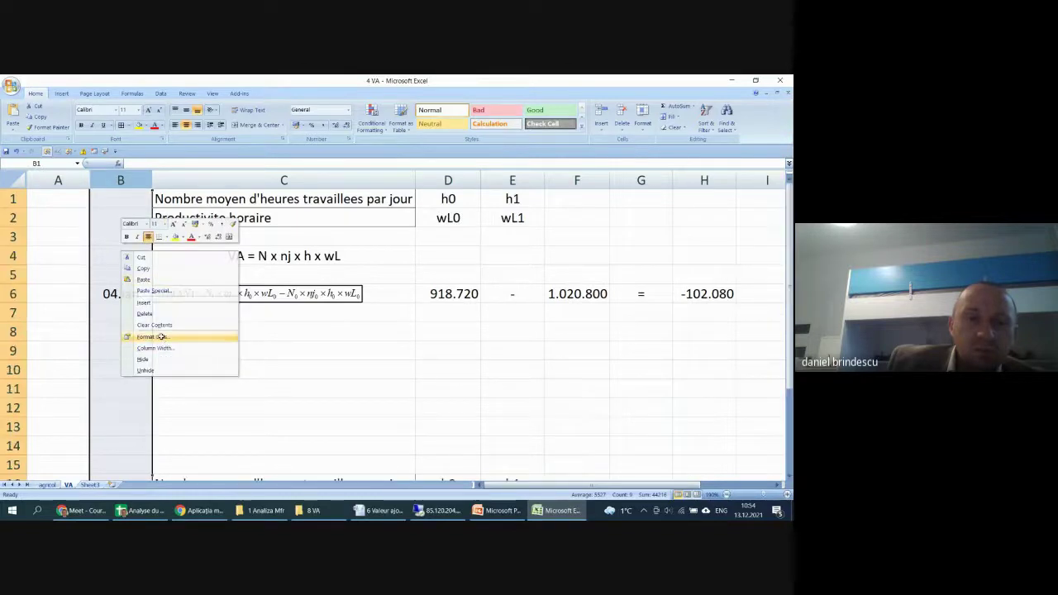
{"action": "left_click", "coordinate": [151, 337]}
{"action": "left_click", "coordinate": [66, 318]}
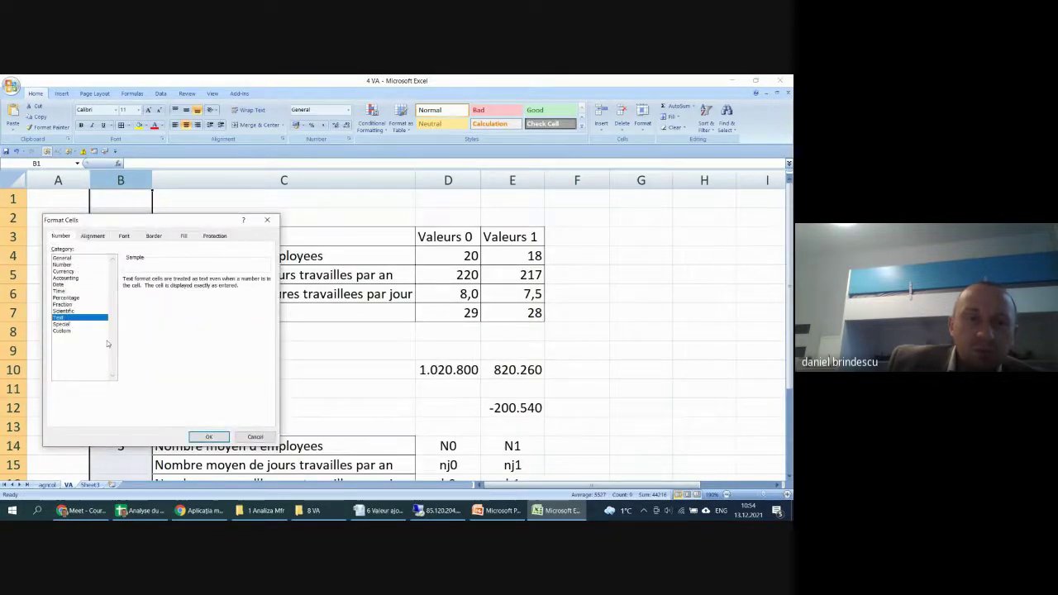
{"action": "left_click", "coordinate": [209, 438]}
- Number the first influence 4.1 in B21 and the second one 4.2 in B23
{"action": "scroll", "coordinate": [124, 248], "scroll_direction": "down", "scroll_amount": 6}
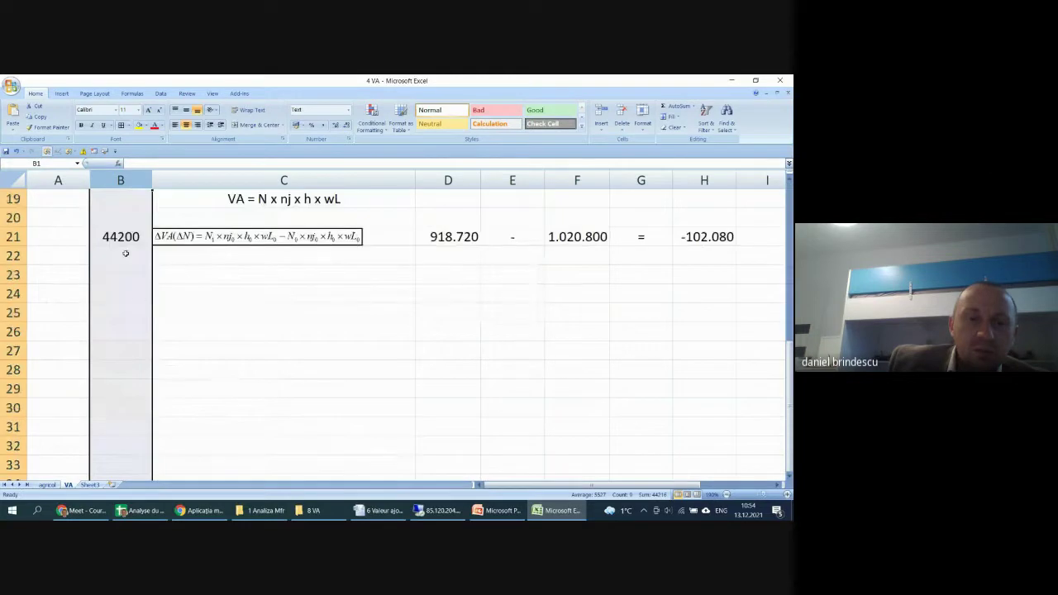
{"action": "left_click", "coordinate": [122, 238]}
{"action": "type", "text": "4.1"}
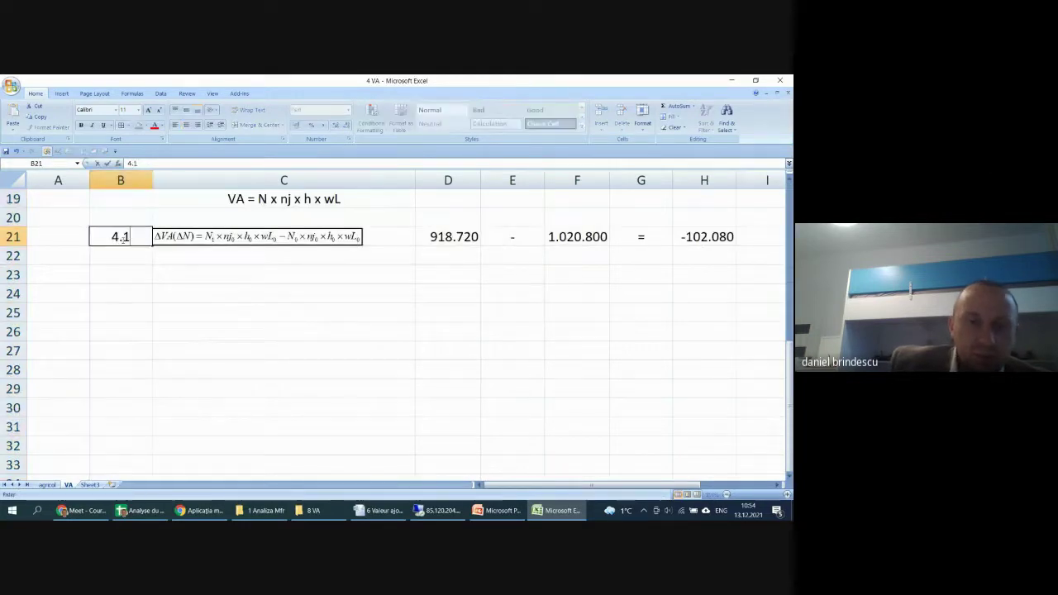
{"action": "key", "text": "Return"}
{"action": "left_click", "coordinate": [124, 239]}
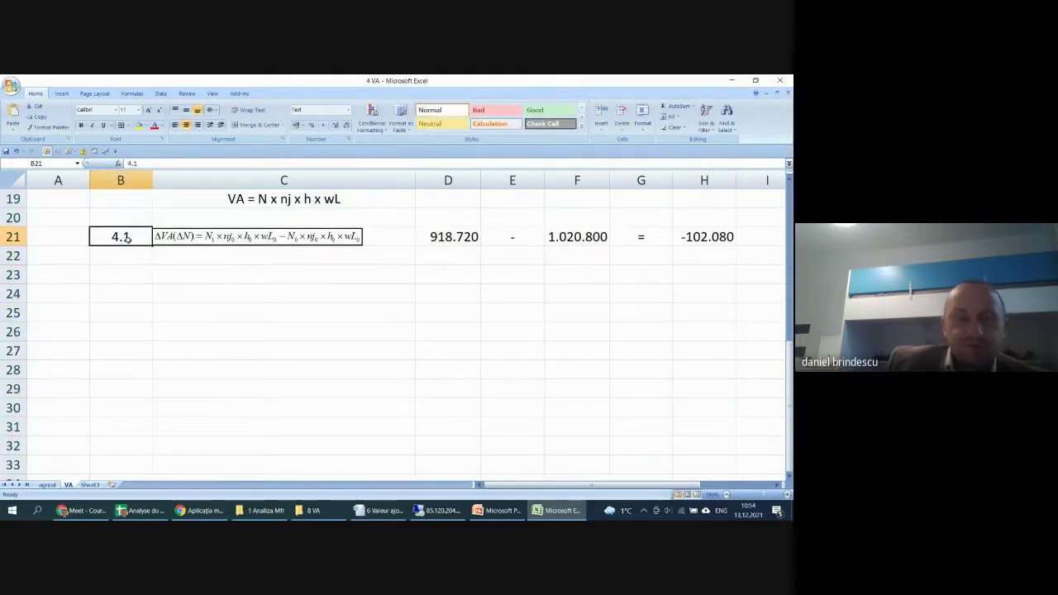
{"action": "left_click", "coordinate": [133, 274]}
{"action": "type", "text": "4.2"}
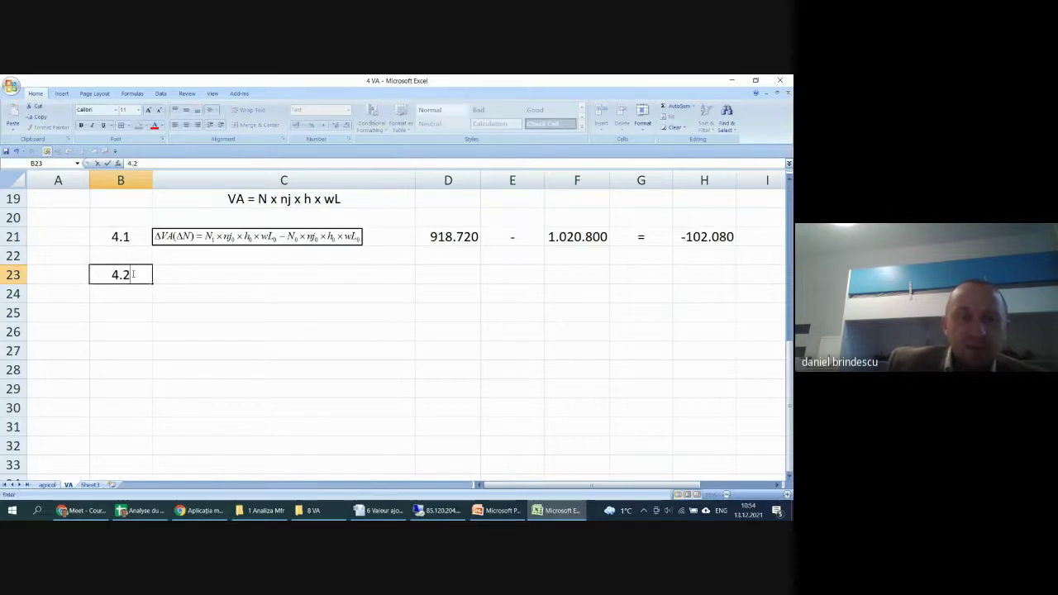
{"action": "key", "text": "Return"}
{"action": "left_click", "coordinate": [202, 314]}
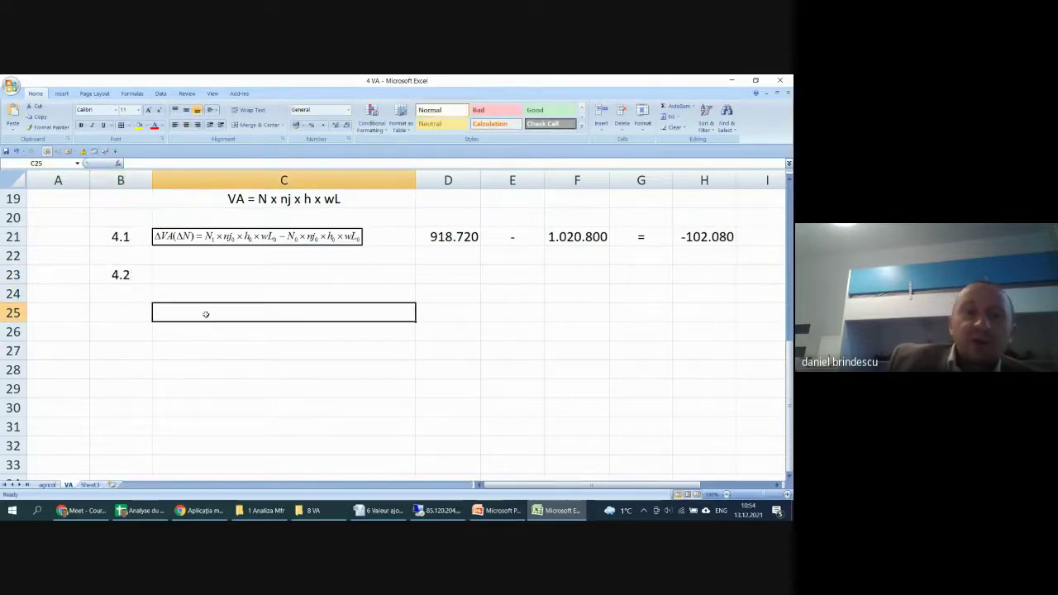
- Add a copy of the 4.1 equation in C23 and change its right side to N1×nj1×h0×wL0 − N1×nj0×h0×wL0
{"action": "scroll", "coordinate": [233, 277], "scroll_direction": "up", "scroll_amount": 1}
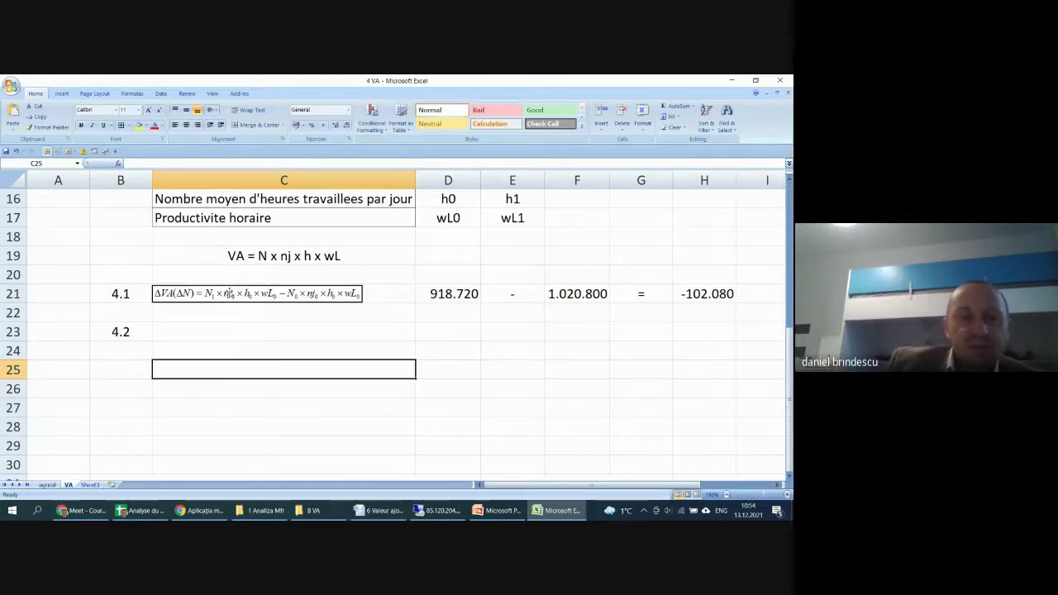
{"action": "left_click", "coordinate": [228, 293]}
{"action": "left_click", "coordinate": [218, 335]}
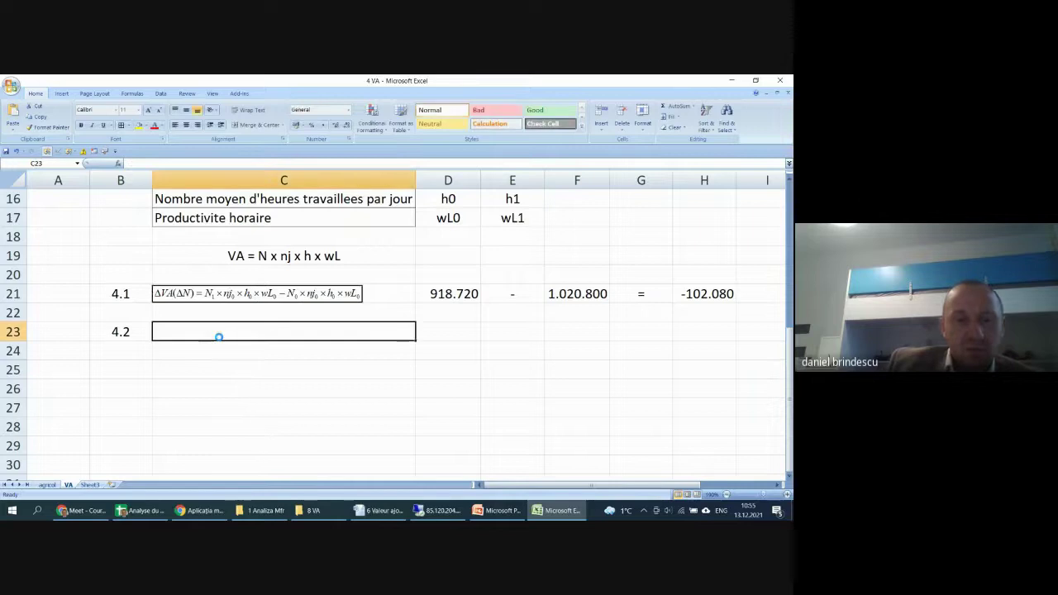
{"action": "key", "text": "ctrl+v"}
{"action": "double_click", "coordinate": [238, 334]}
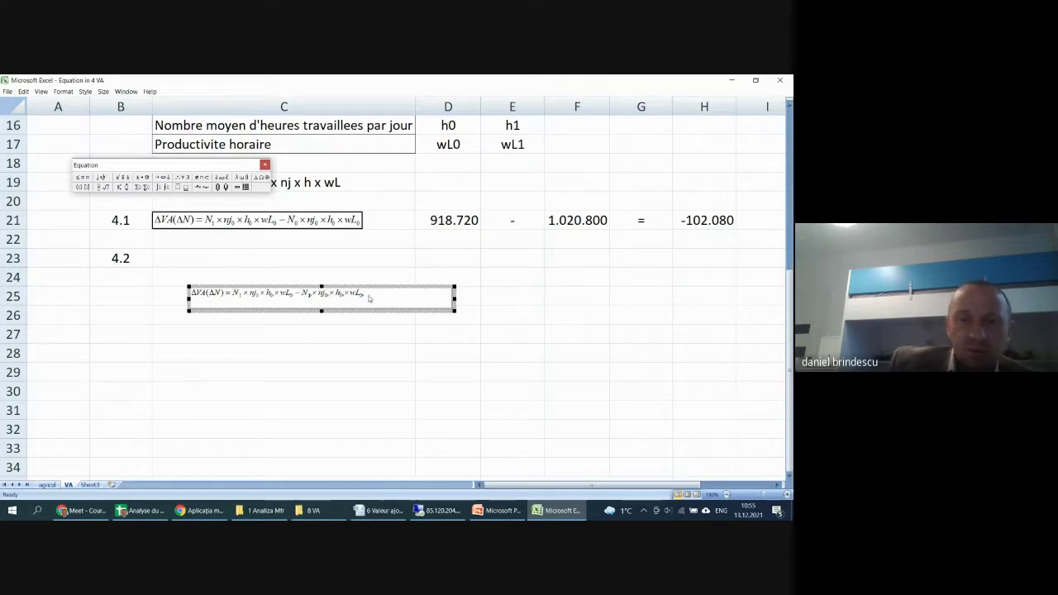
{"action": "left_click_drag", "start_coordinate": [369, 299], "coordinate": [176, 283]}
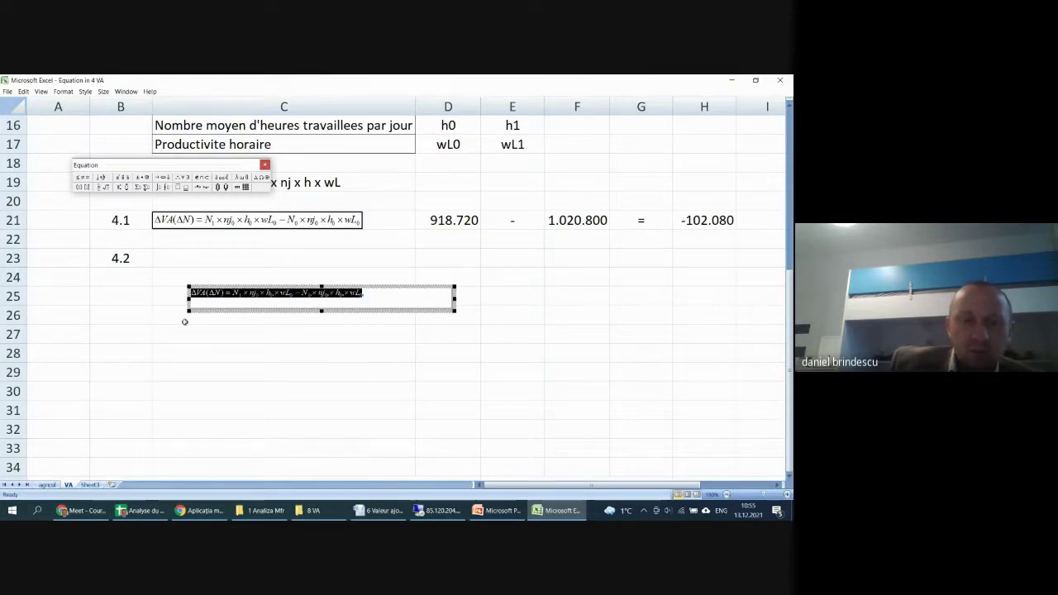
{"action": "left_click", "coordinate": [184, 322]}
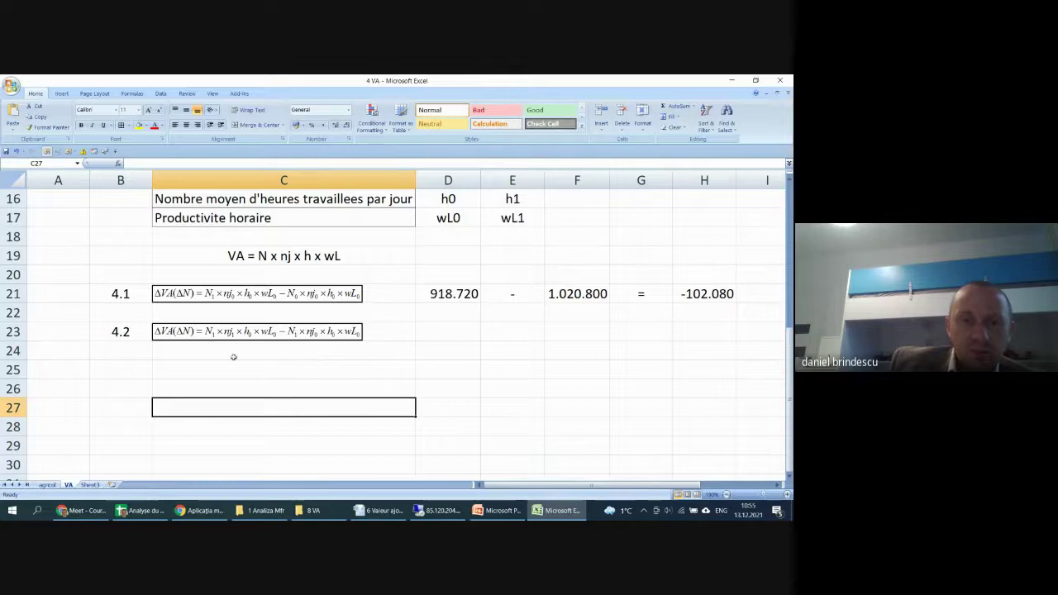
- Calculate the first term of equation 4.2 in D23 with the formula =E4*E5*D6*D7
{"action": "left_click", "coordinate": [455, 339]}
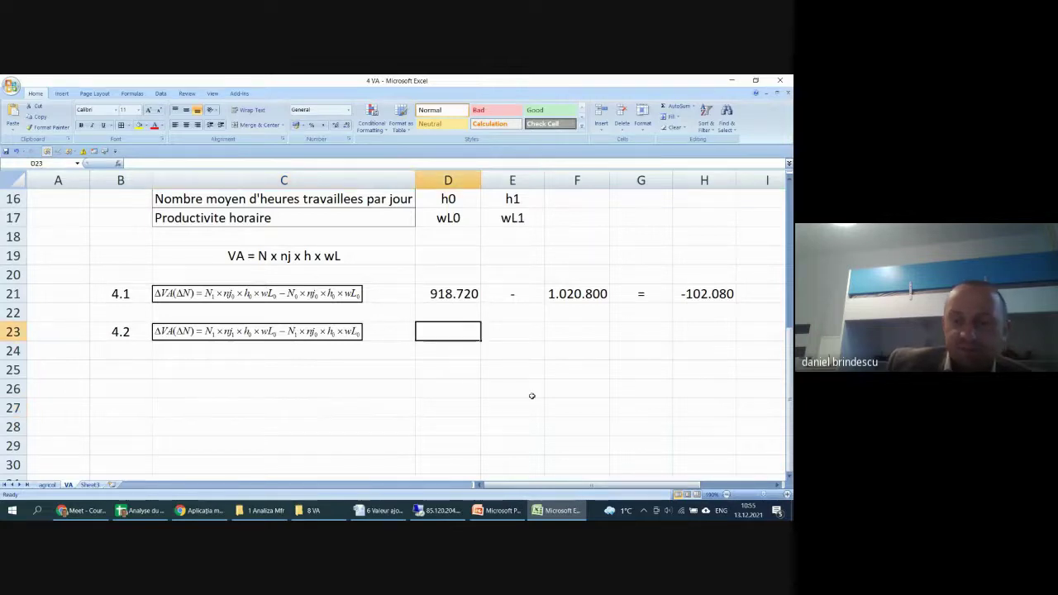
{"action": "type", "text": "="}
{"action": "scroll", "coordinate": [532, 396], "scroll_direction": "up", "scroll_amount": 5}
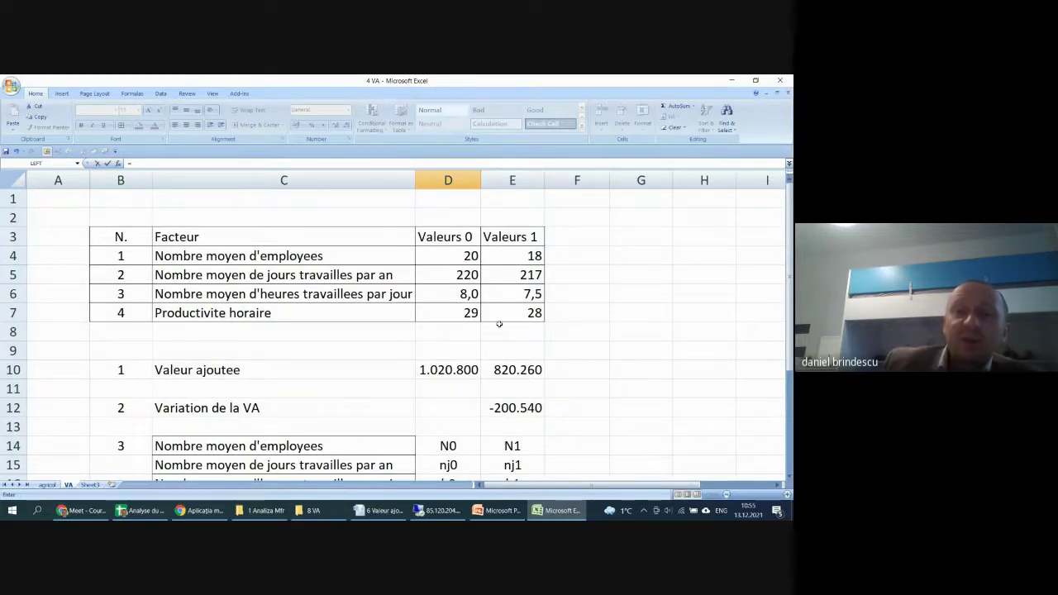
{"action": "left_click", "coordinate": [512, 257]}
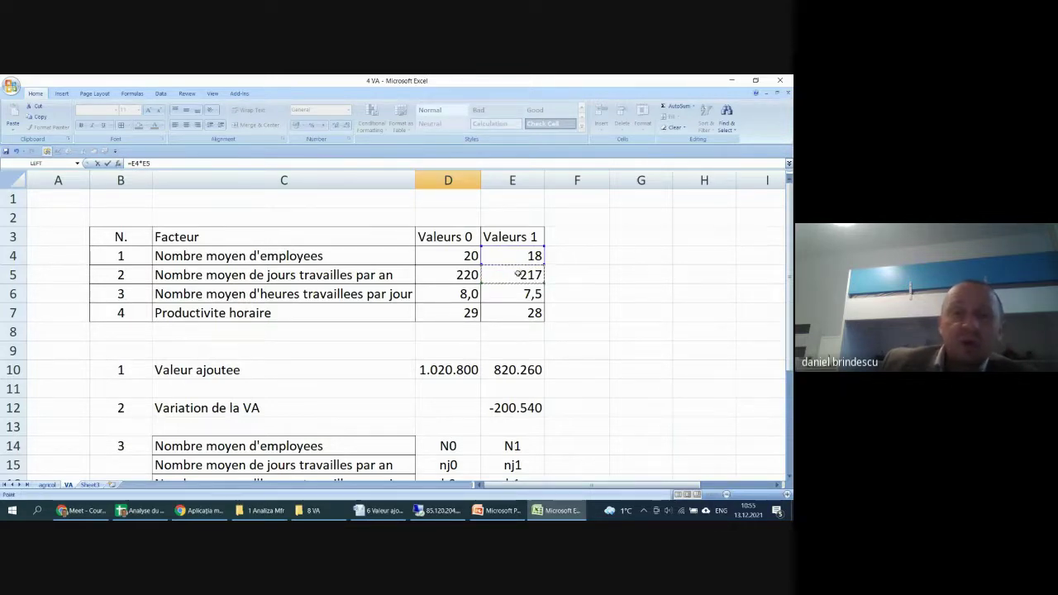
{"action": "left_click", "coordinate": [461, 296]}
{"action": "type", "text": "*"}
{"action": "key", "text": "Return"}
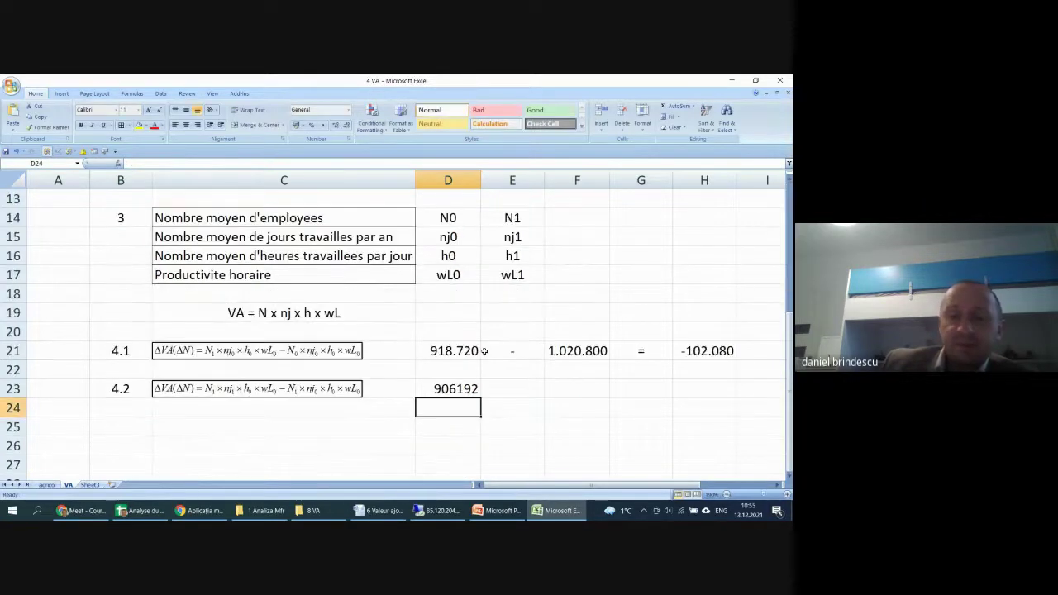
- Copy the centered minus sign from E21 to E23 and the equals sign from G21 to G23
{"action": "left_click", "coordinate": [512, 387]}
{"action": "type", "text": "-"}
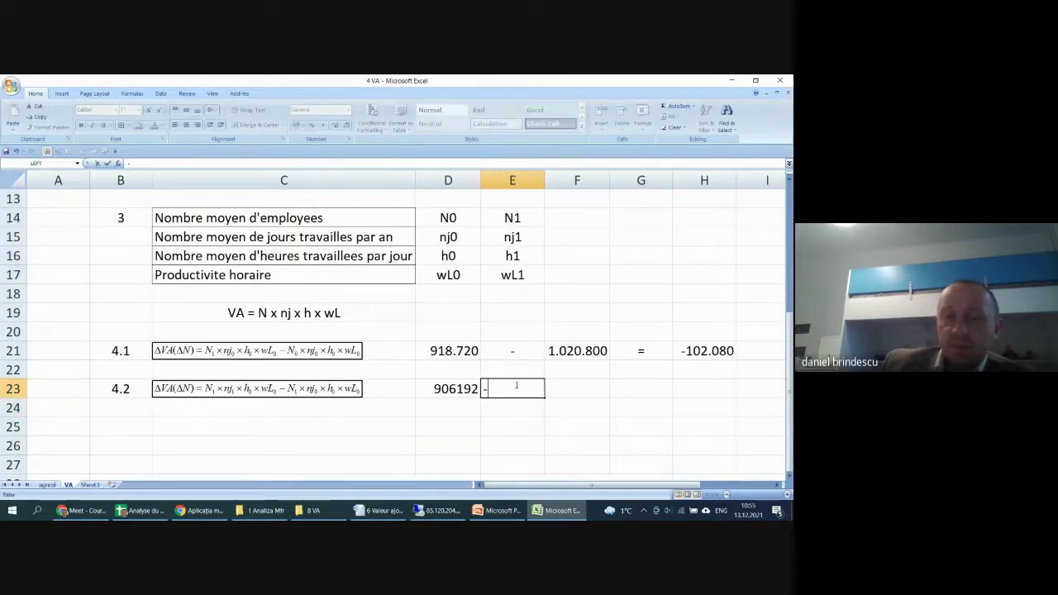
{"action": "key", "text": "Return"}
{"action": "left_click", "coordinate": [513, 351]}
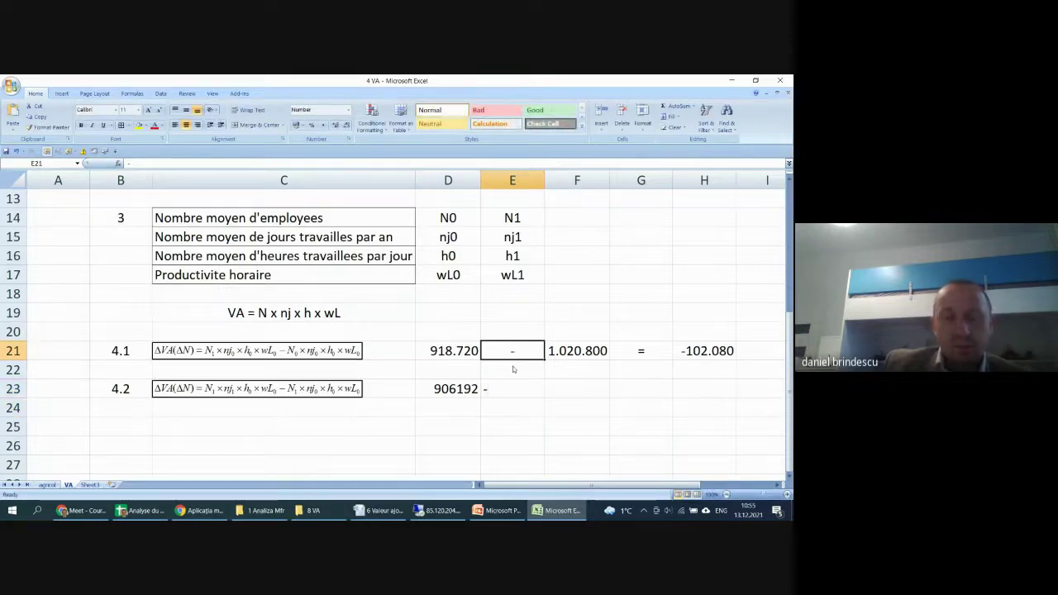
{"action": "key", "text": "ctrl+c"}
{"action": "left_click", "coordinate": [513, 387]}
{"action": "key", "text": "ctrl+v"}
{"action": "left_click", "coordinate": [633, 354]}
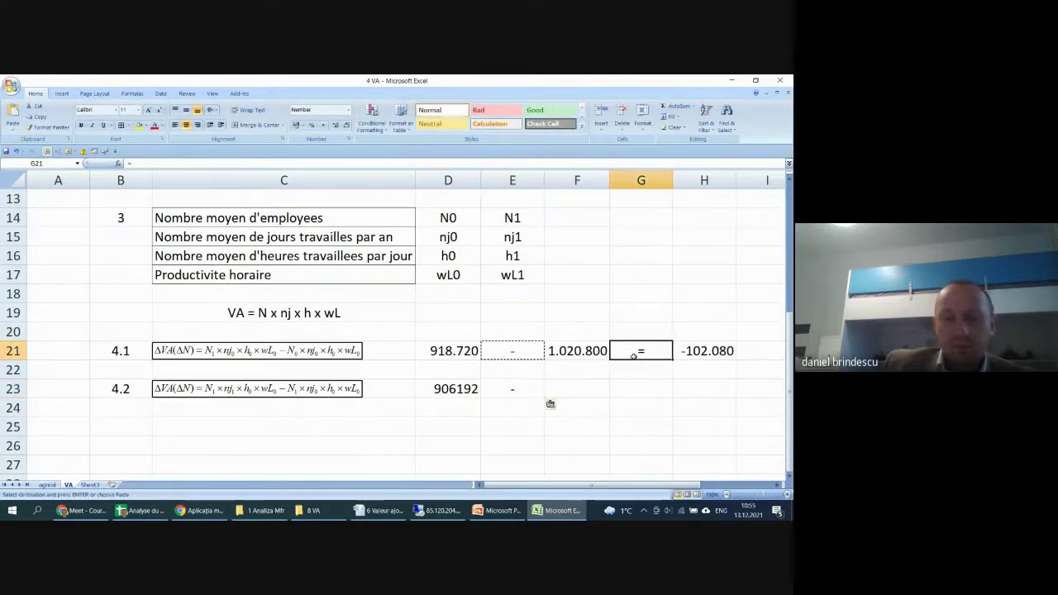
{"action": "key", "text": "ctrl+c"}
{"action": "left_click", "coordinate": [638, 388]}
{"action": "key", "text": "ctrl+v"}
- Calculate the second term of equation 4.2 in F23 with the formula =E4*D5*D6*D7
{"action": "left_click", "coordinate": [572, 385]}
{"action": "type", "text": "="}
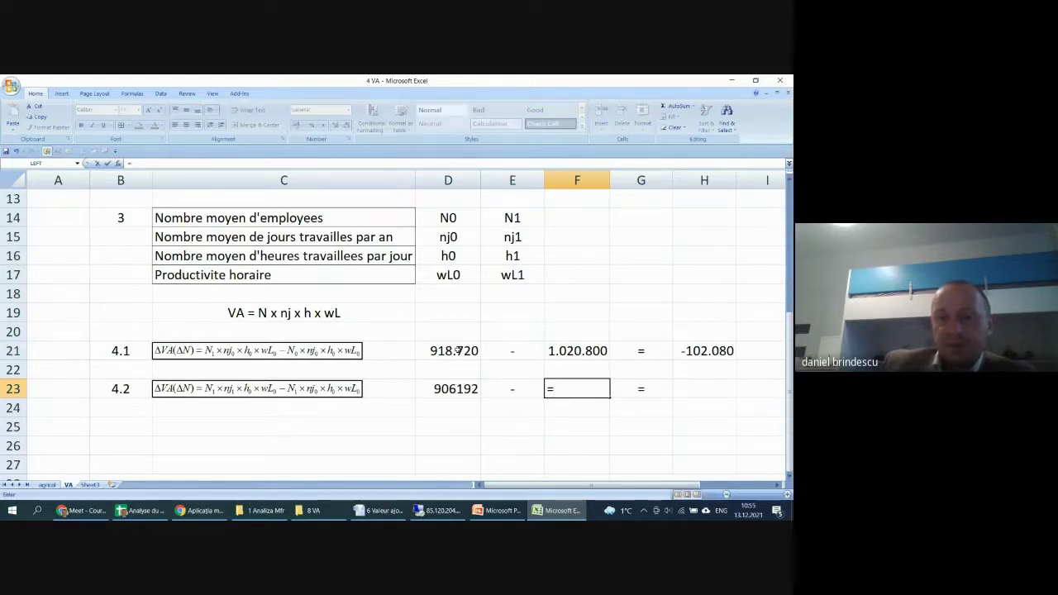
{"action": "scroll", "coordinate": [467, 350], "scroll_direction": "up", "scroll_amount": 4}
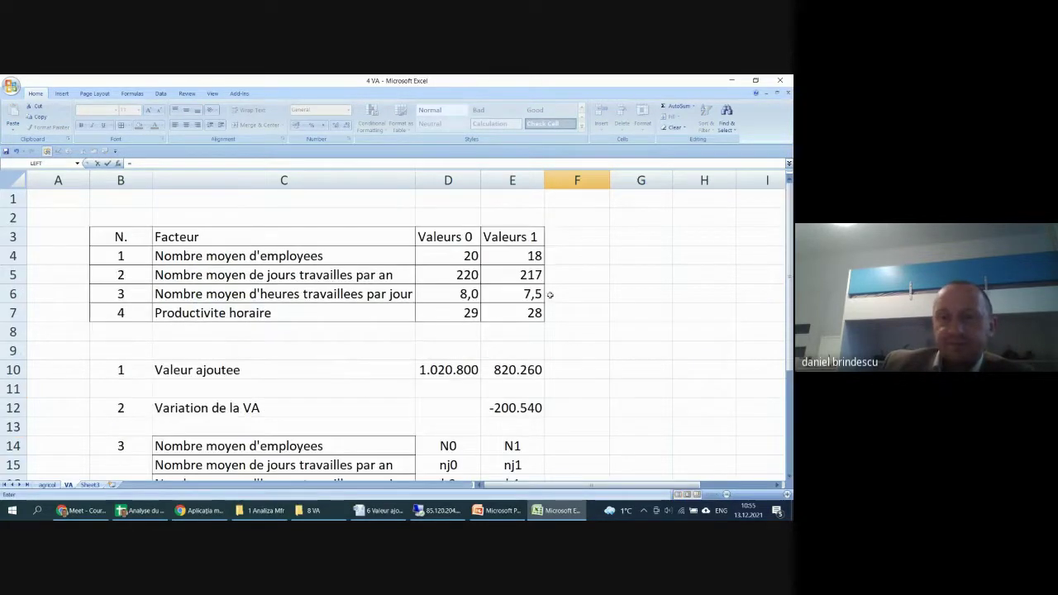
{"action": "type", "text": "*"}
{"action": "left_click", "coordinate": [467, 275]}
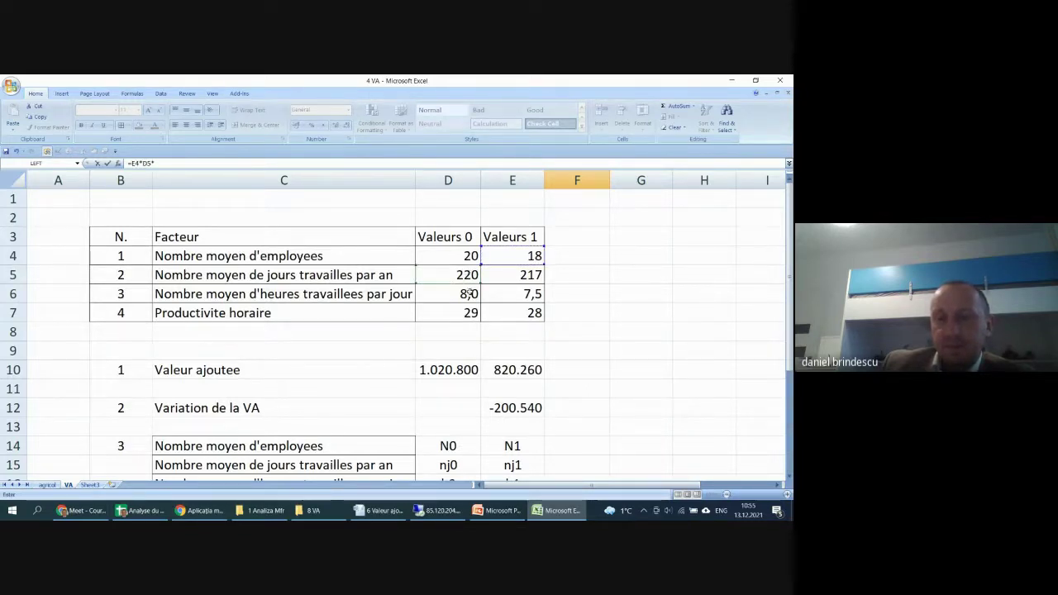
{"action": "key", "text": "Return"}
{"action": "scroll", "coordinate": [535, 301], "scroll_direction": "down", "scroll_amount": 2}
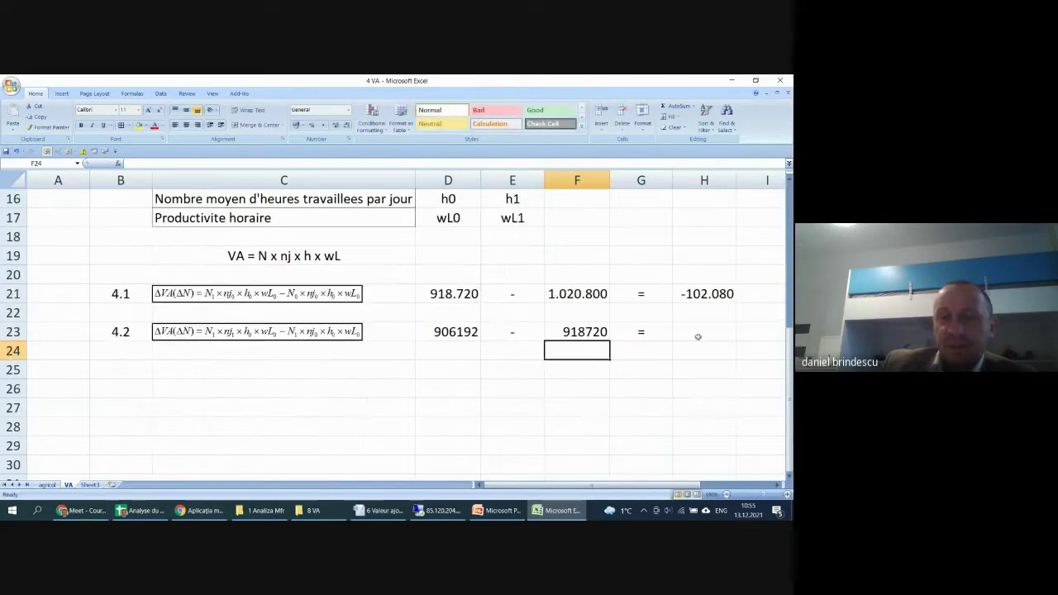
- Copy the difference formula from H21 to H23 to calculate the influence of days worked
{"action": "left_click", "coordinate": [704, 295]}
{"action": "key", "text": "ctrl+c"}
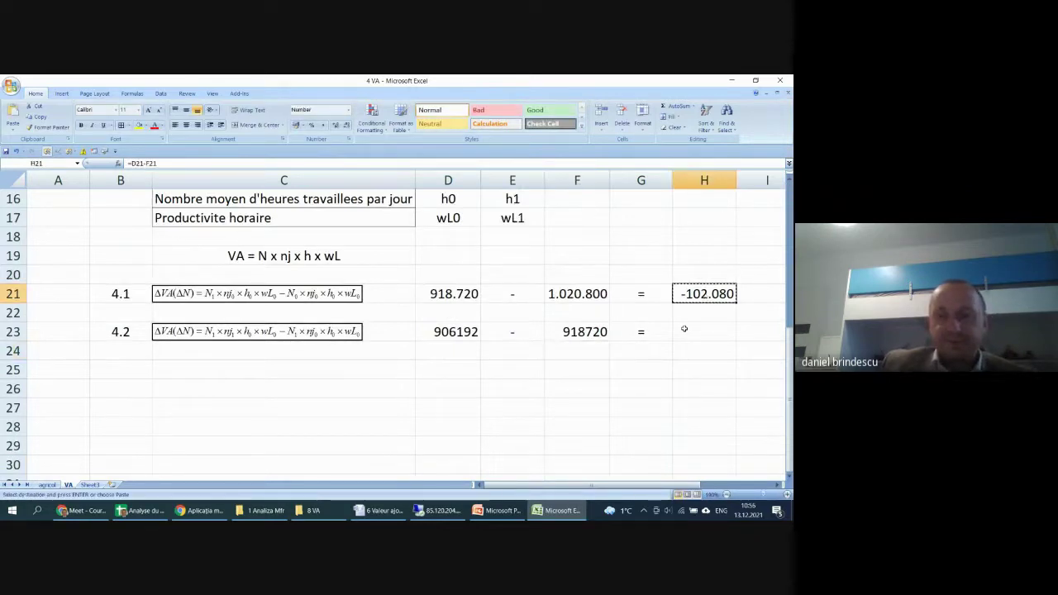
{"action": "left_click", "coordinate": [702, 332]}
{"action": "key", "text": "ctrl+v"}
{"action": "left_click", "coordinate": [703, 388]}
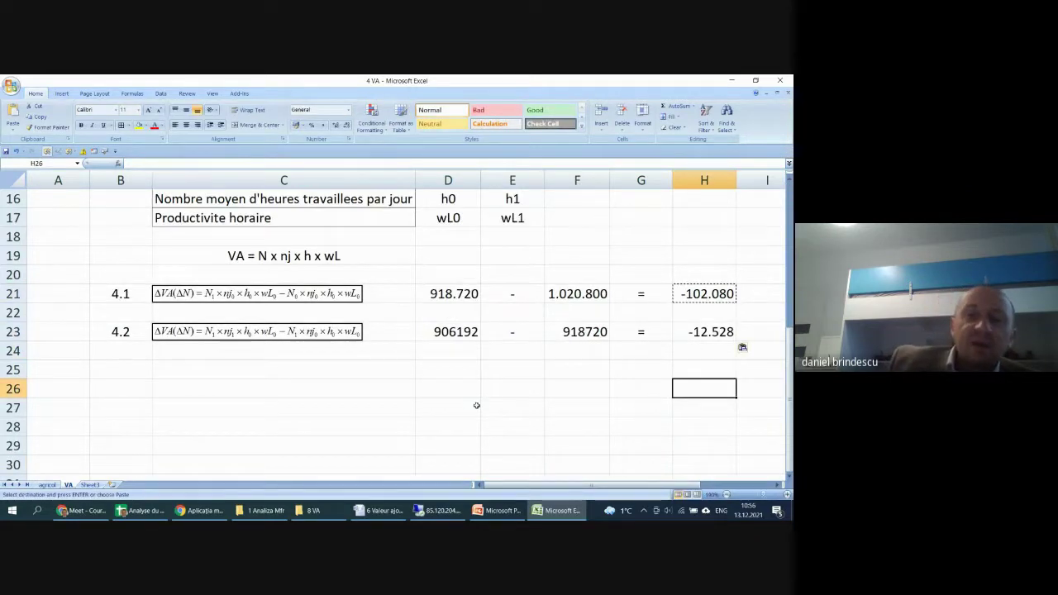
- Number the third influence 4.3 in B25
{"action": "left_click", "coordinate": [120, 370]}
{"action": "type", "text": "4.3"}
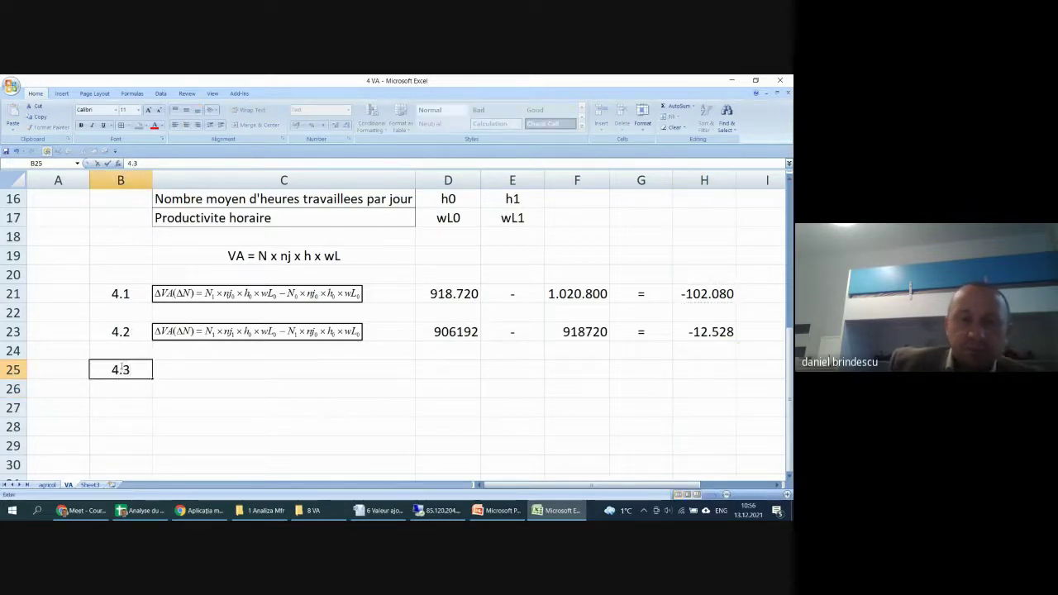
{"action": "key", "text": "Return"}
- Change ΔN to Δnj in the 4.2 equation, copy its full content, and place the equation back in C23
{"action": "double_click", "coordinate": [186, 329]}
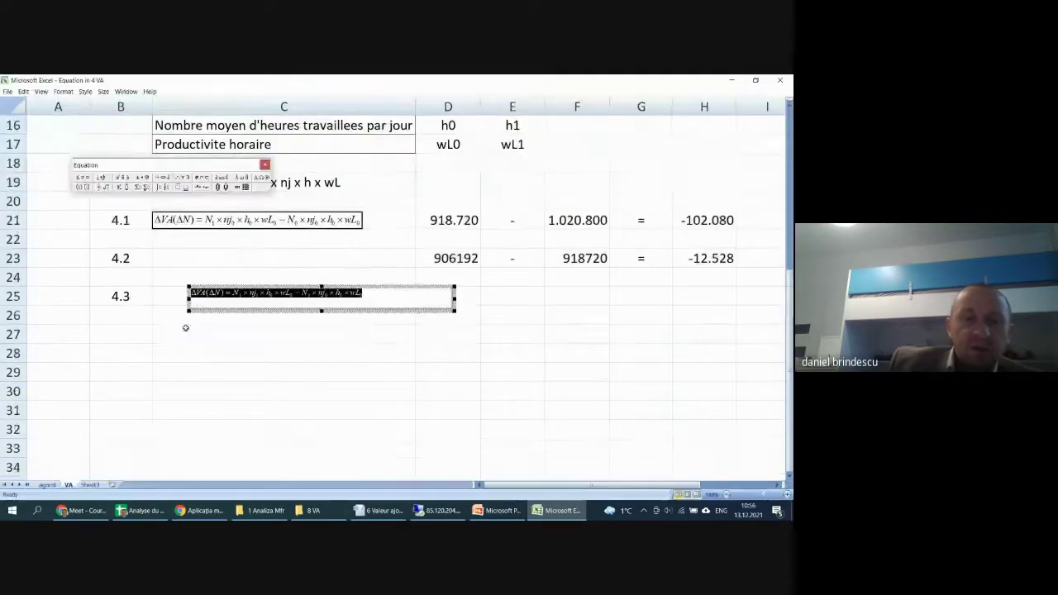
{"action": "left_click", "coordinate": [217, 293]}
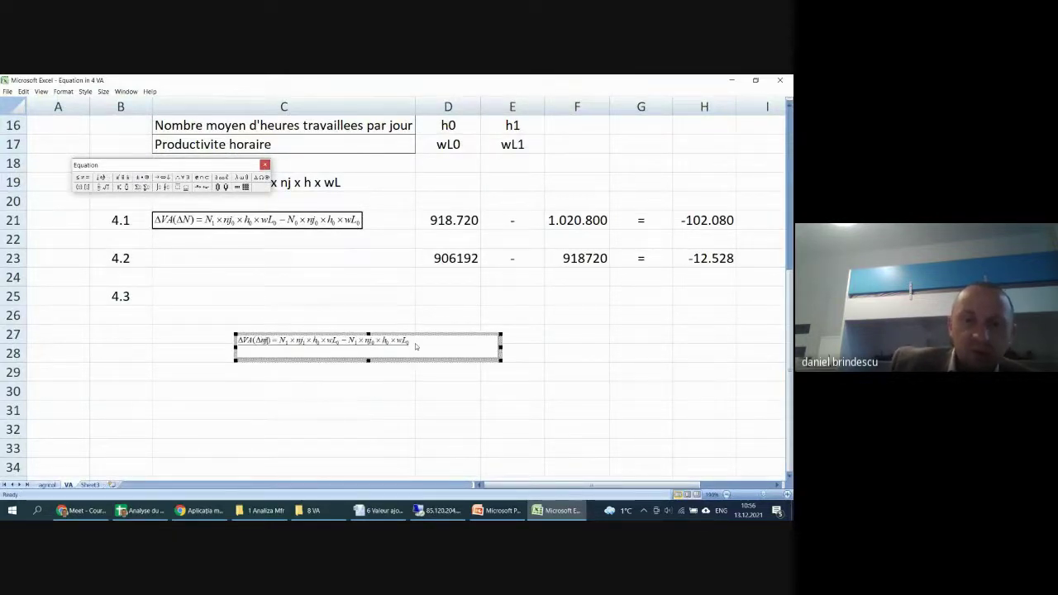
{"action": "left_click_drag", "start_coordinate": [416, 346], "coordinate": [204, 333]}
{"action": "left_click", "coordinate": [263, 389]}
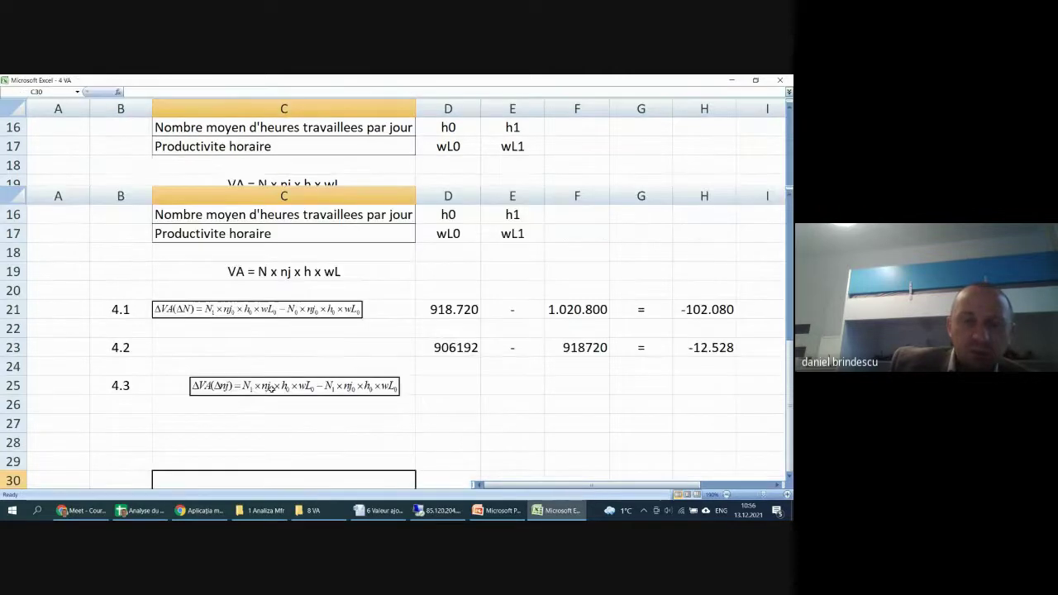
{"action": "left_click", "coordinate": [273, 386]}
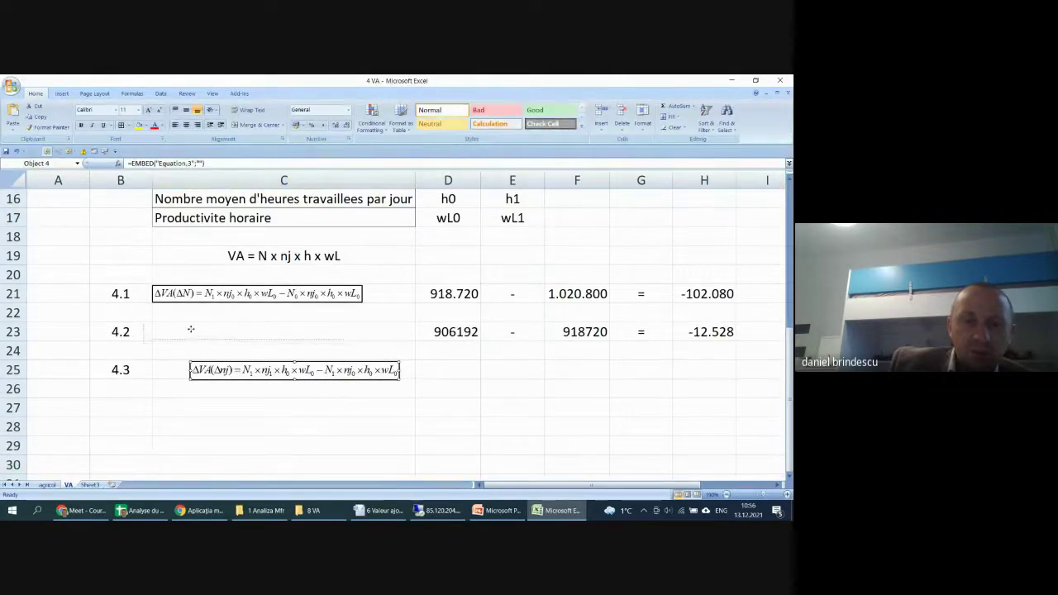
{"action": "left_click_drag", "start_coordinate": [190, 329], "coordinate": [201, 330]}
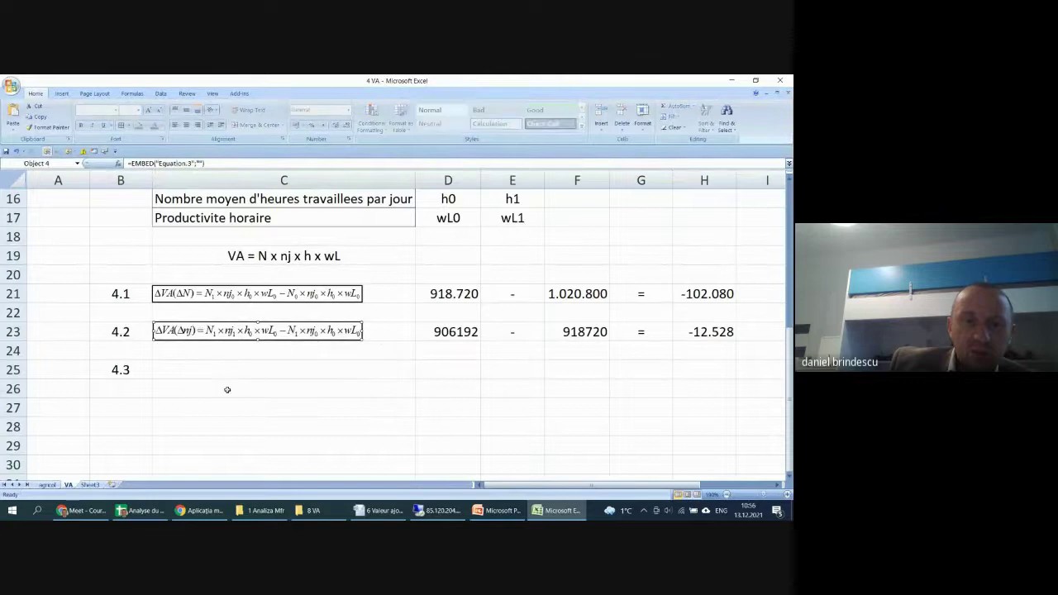
{"action": "left_click", "coordinate": [227, 390]}
- Paste the copied influence equation in C25 and shrink it to match the size of the equations above
{"action": "left_click", "coordinate": [174, 368]}
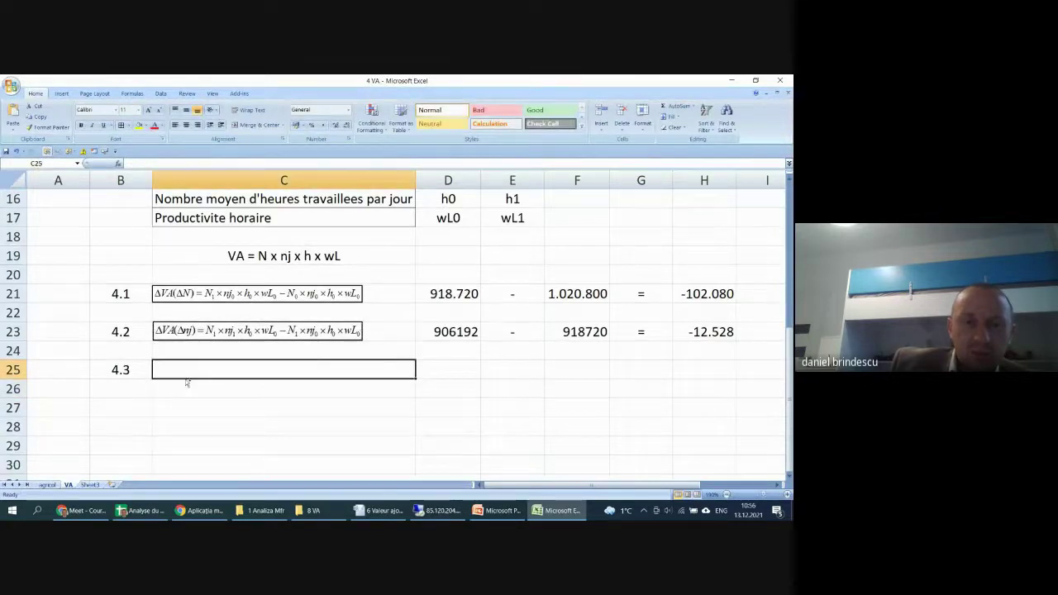
{"action": "key", "text": "ctrl+v"}
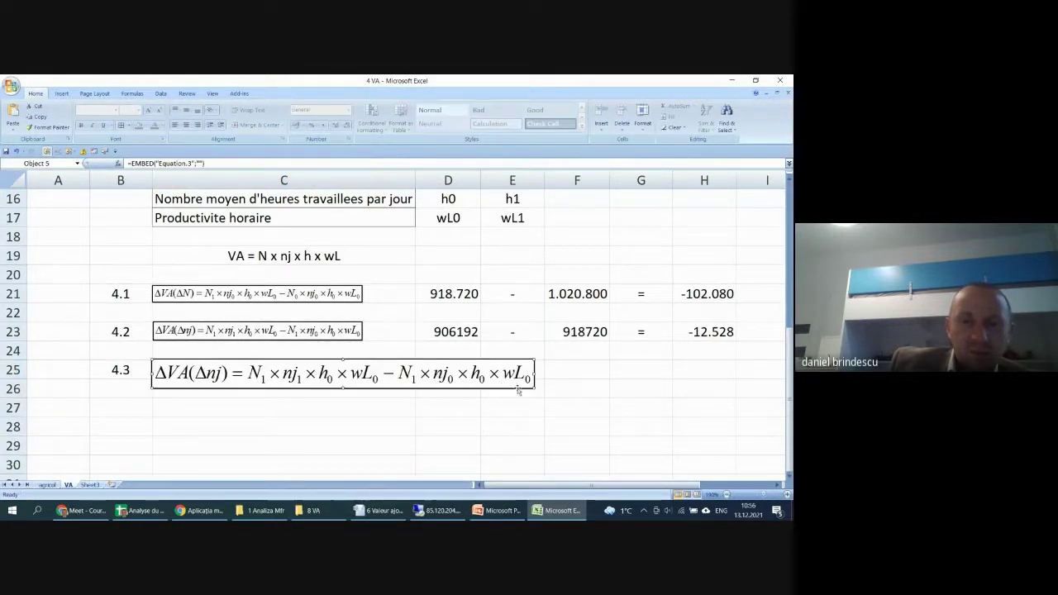
{"action": "left_click_drag", "start_coordinate": [535, 389], "coordinate": [533, 387]}
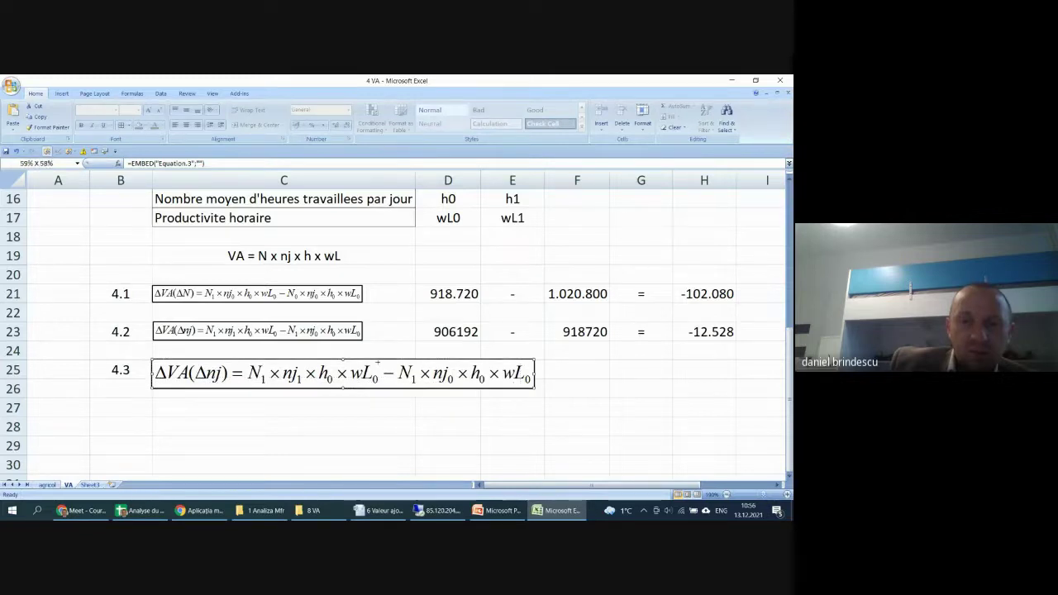
{"action": "left_click_drag", "start_coordinate": [378, 362], "coordinate": [365, 376]}
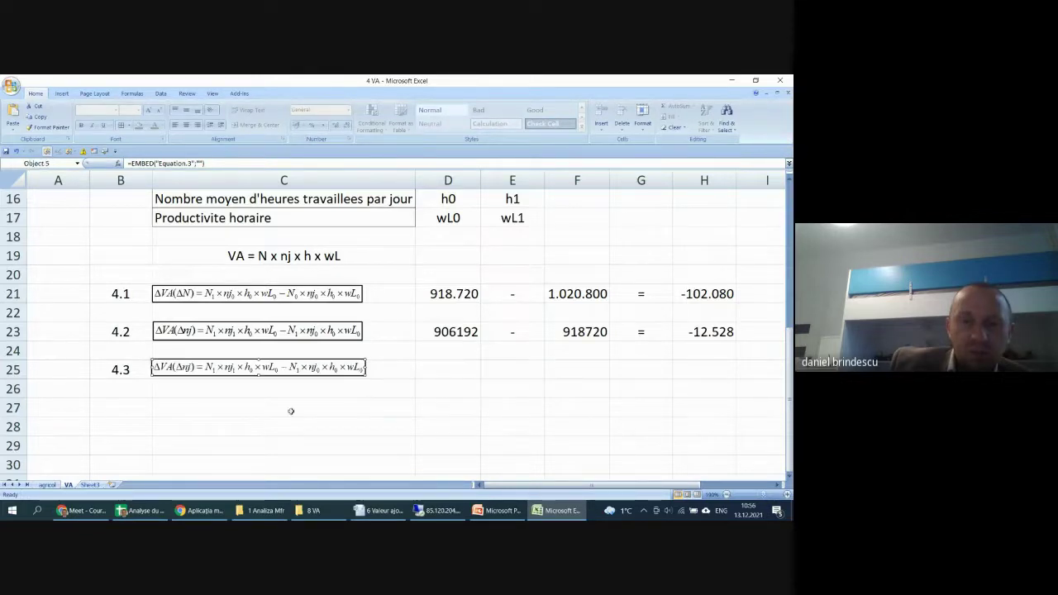
- Change the 4.3 equation to h1 in the first term and nj1 in the second term, and copy its full content
{"action": "left_click", "coordinate": [291, 410]}
{"action": "double_click", "coordinate": [221, 371]}
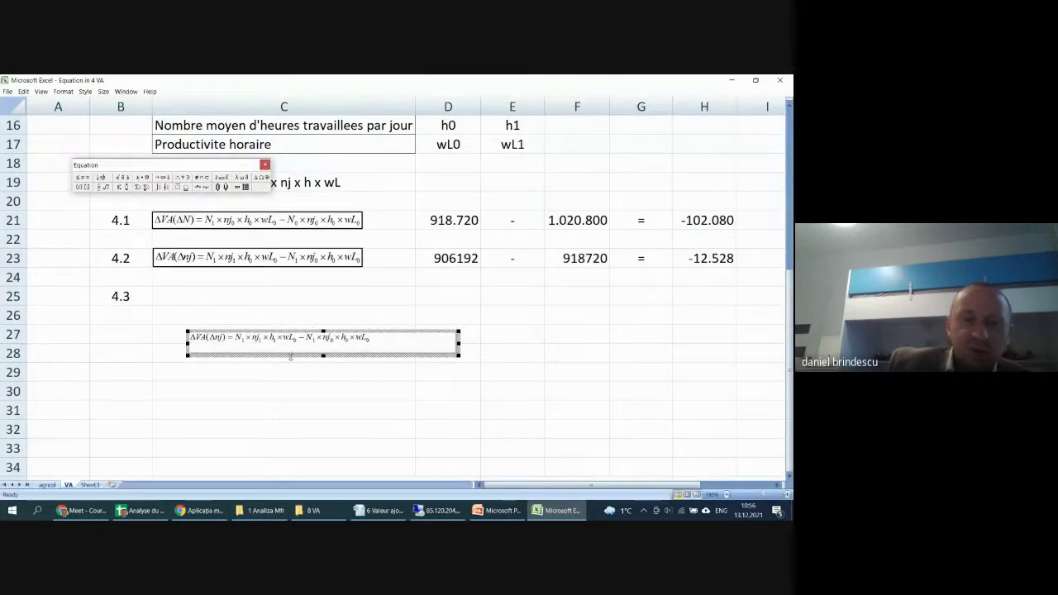
{"action": "double_click", "coordinate": [332, 344]}
{"action": "type", "text": "1"}
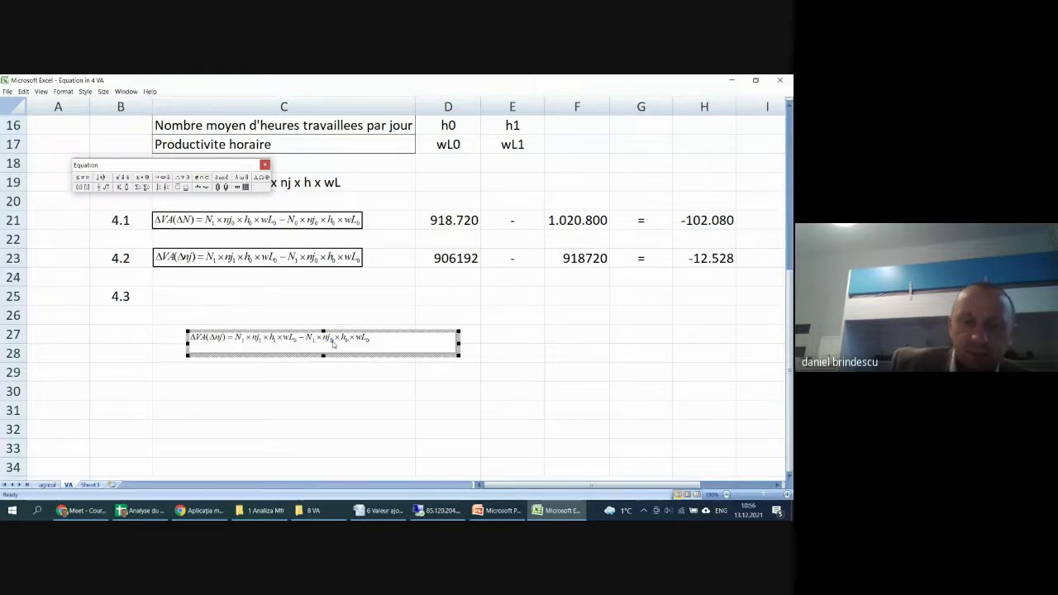
{"action": "left_click", "coordinate": [377, 340]}
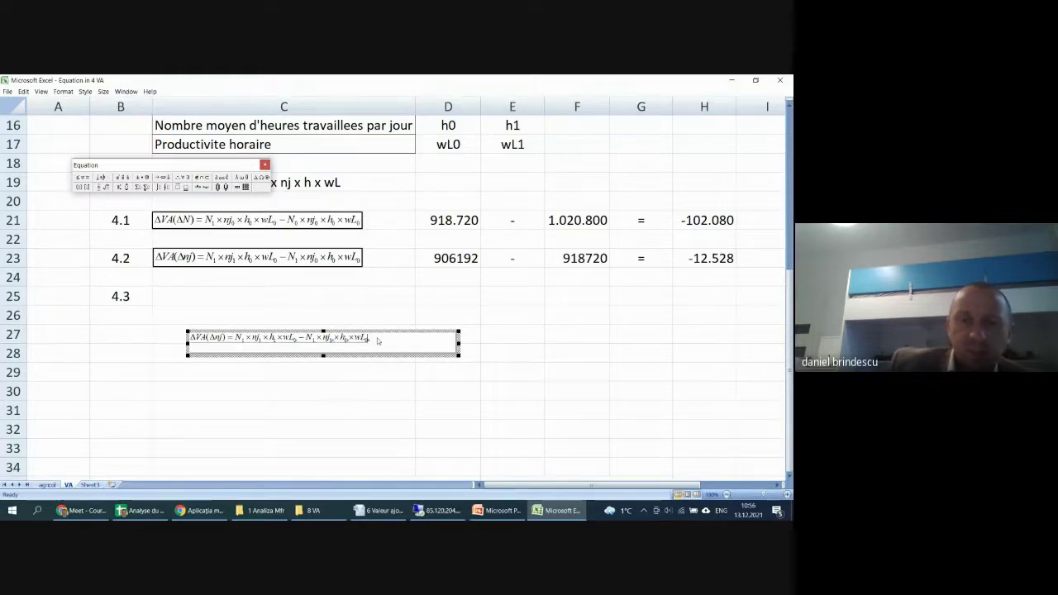
{"action": "left_click_drag", "start_coordinate": [378, 341], "coordinate": [162, 346]}
{"action": "left_click", "coordinate": [220, 392]}
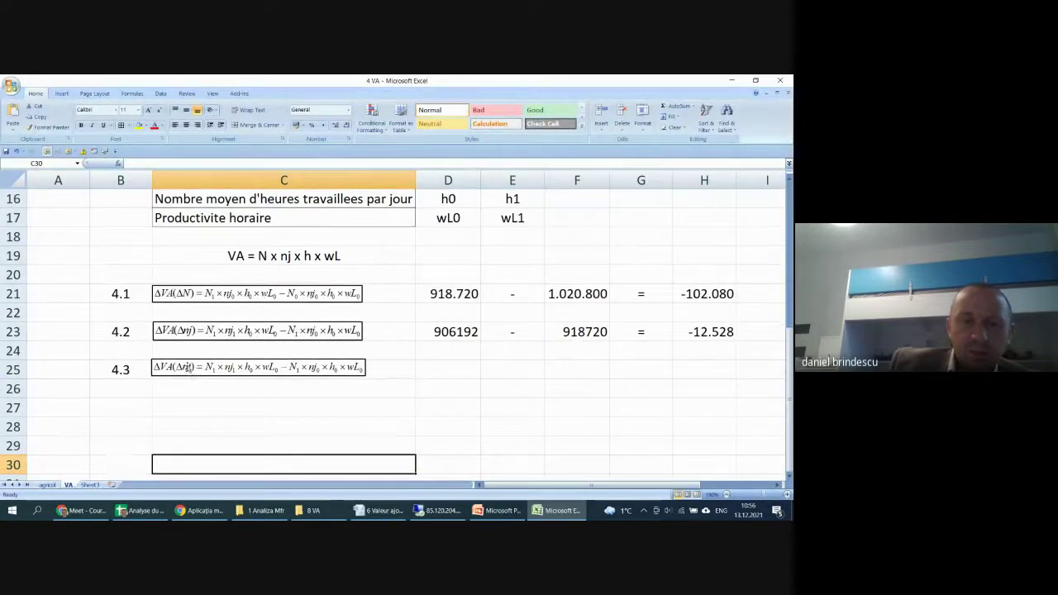
- Paste the edited equation as a new object in C26, below the 4.3 equation
{"action": "left_click", "coordinate": [188, 368]}
{"action": "key", "text": "ctrl+c"}
{"action": "left_click", "coordinate": [190, 389]}
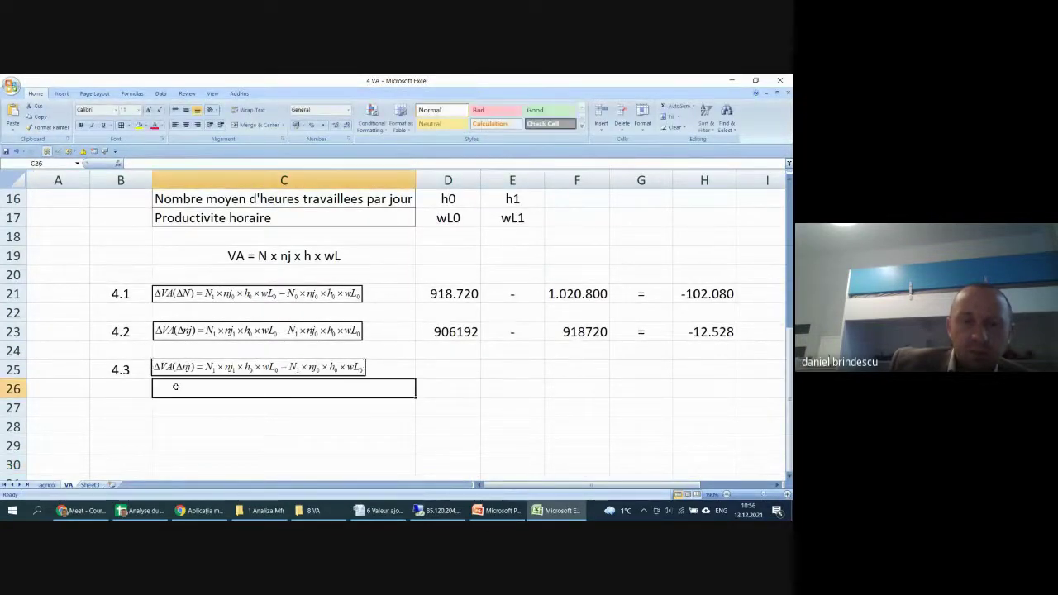
{"action": "key", "text": "ctrl+v"}
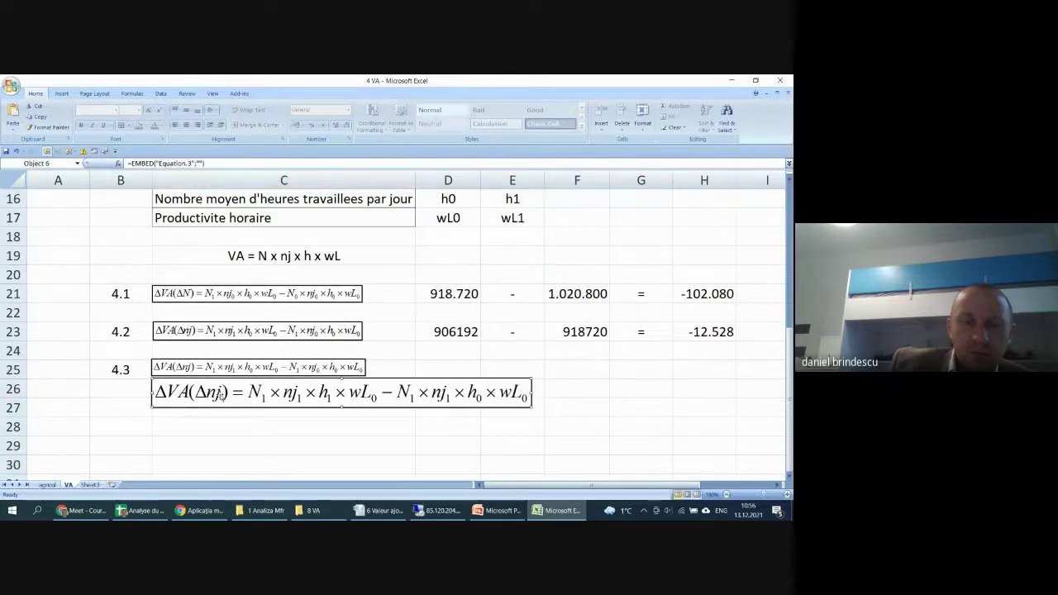
- Change Δnj to Δh in the C26 equation and copy its full content
{"action": "double_click", "coordinate": [221, 396]}
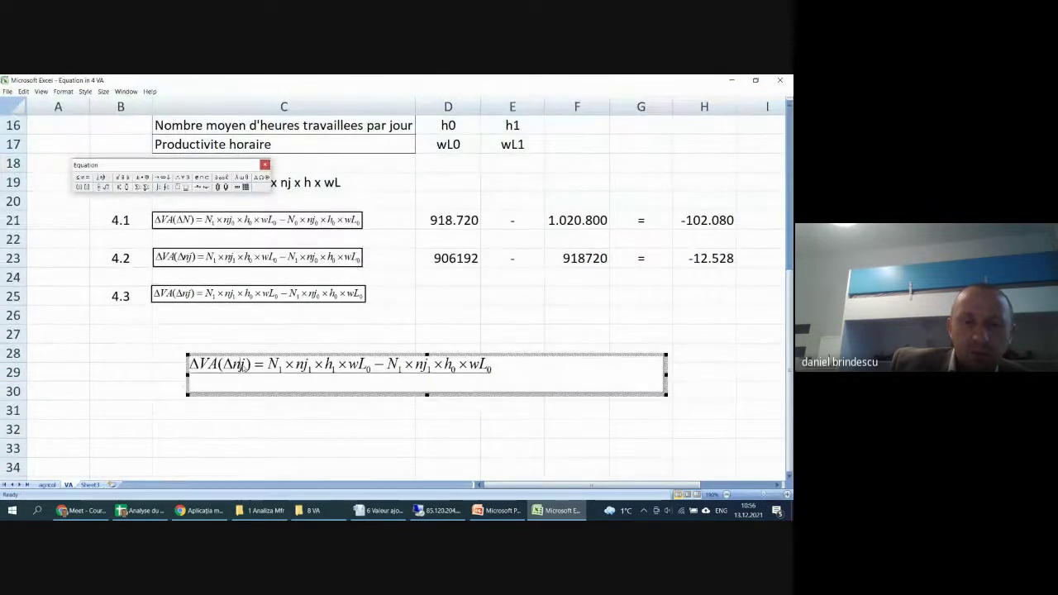
{"action": "key", "text": "BackSpace"}
{"action": "key", "text": "BackSpace"}
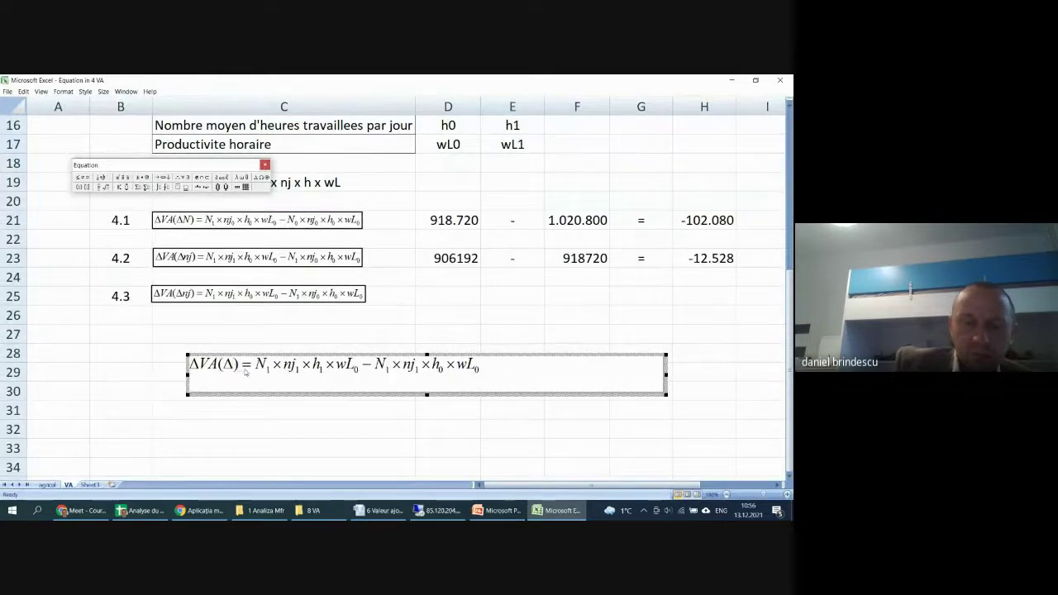
{"action": "type", "text": "h"}
{"action": "key", "text": "shift+End"}
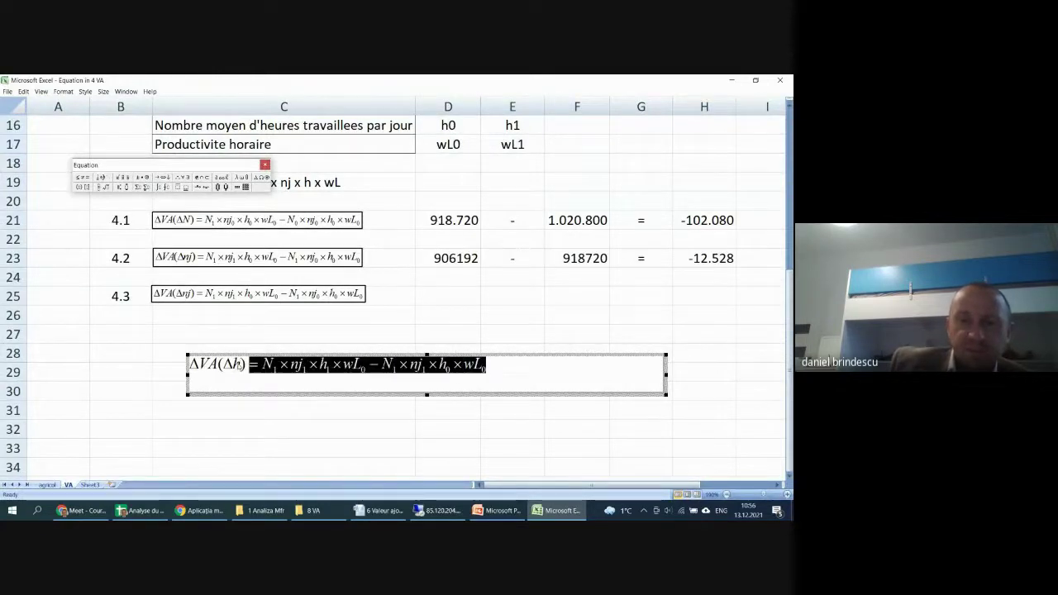
{"action": "key", "text": "ctrl+a"}
{"action": "left_click", "coordinate": [212, 431]}
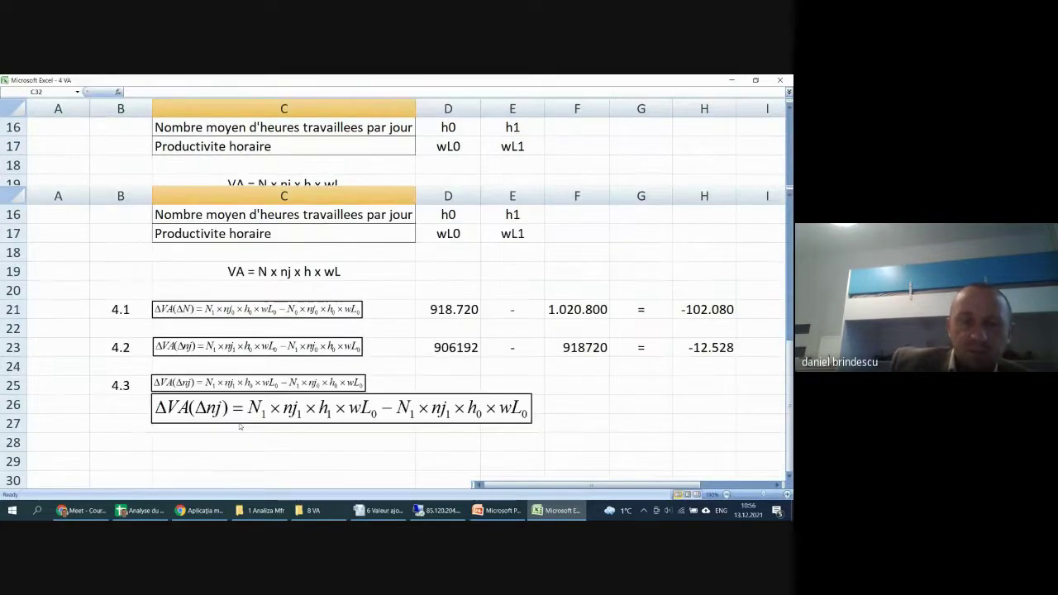
- Delete the two old Δnj equations at C25 and C26 and paste the Δh equation in C28
{"action": "left_click", "coordinate": [256, 367]}
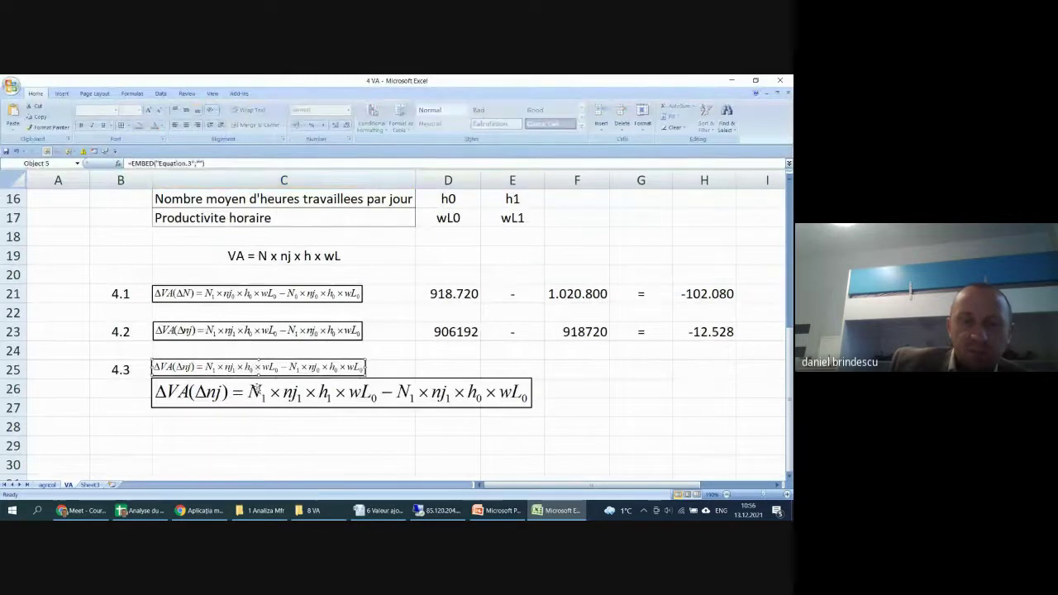
{"action": "left_click", "coordinate": [198, 430]}
{"action": "key", "text": "ctrl+v"}
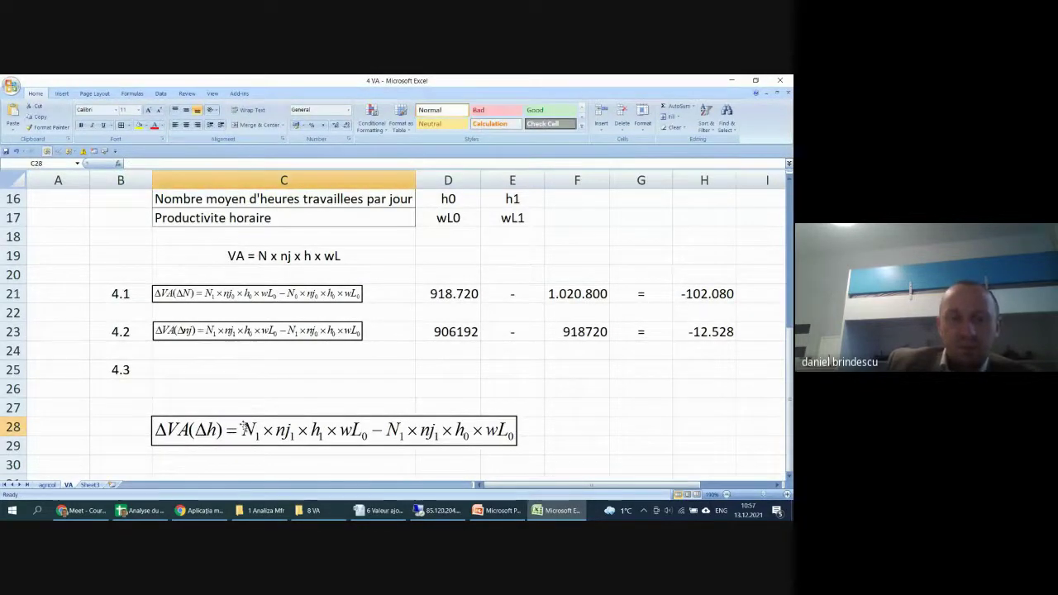
- Move the Δh equation to C25 beside number 4.3 and shrink it to match the equations above
{"action": "mouse_move", "coordinate": [250, 373]}
{"action": "left_mouse_down"}
{"action": "mouse_move", "coordinate": [230, 374]}
{"action": "mouse_move", "coordinate": [243, 363]}
{"action": "left_mouse_up"}
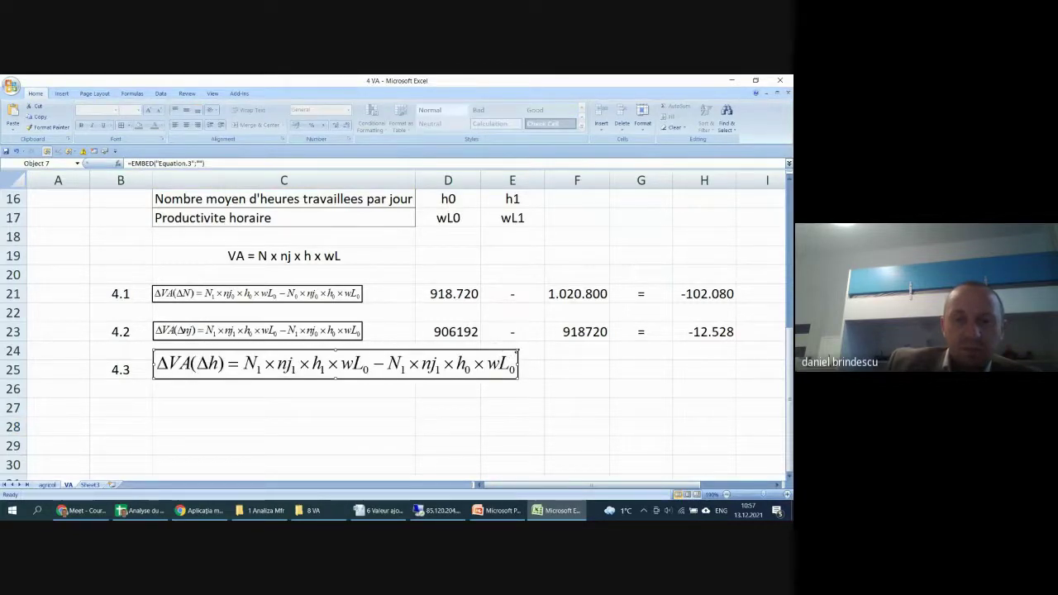
{"action": "left_click", "coordinate": [375, 370]}
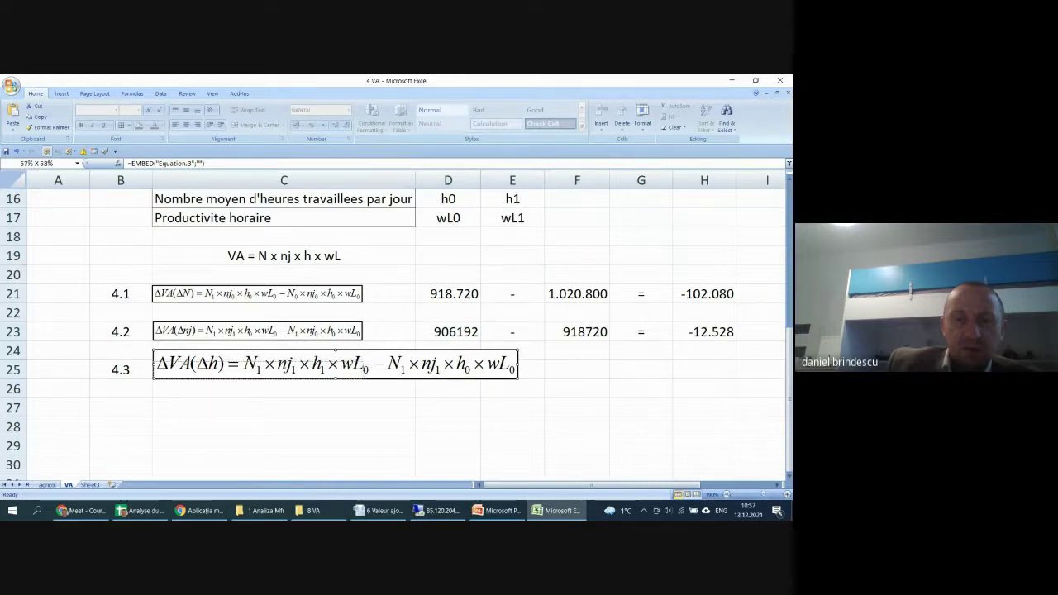
{"action": "left_click_drag", "start_coordinate": [376, 379], "coordinate": [374, 378]}
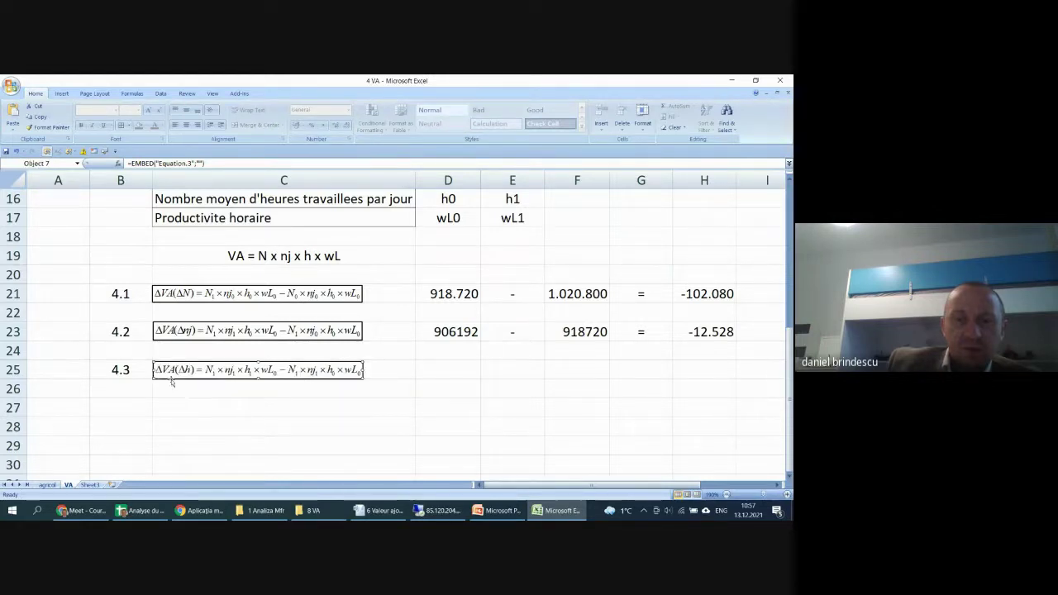
{"action": "left_click", "coordinate": [255, 392]}
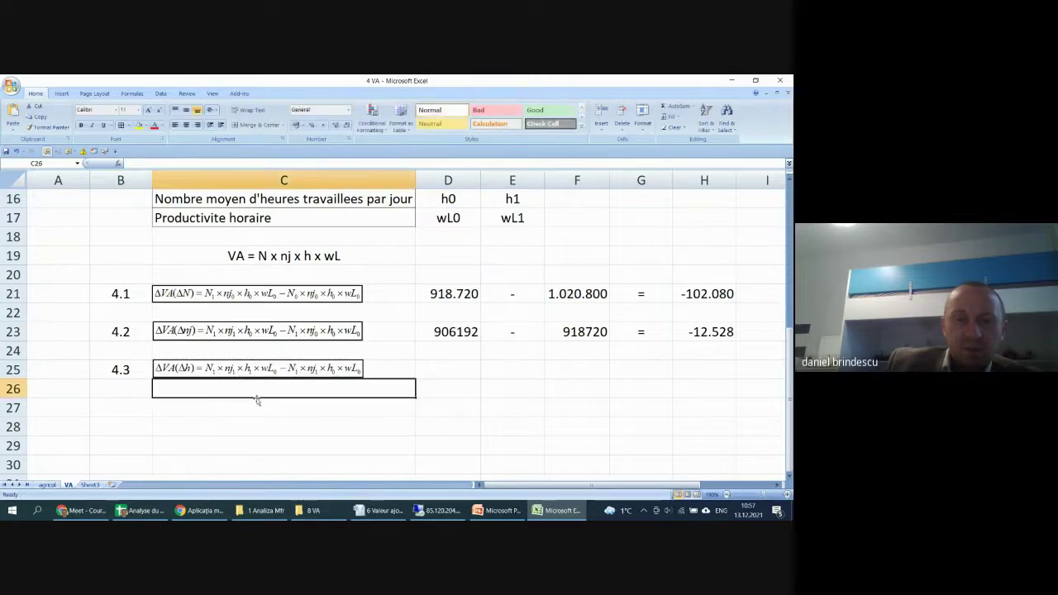
{"action": "left_click", "coordinate": [484, 406]}
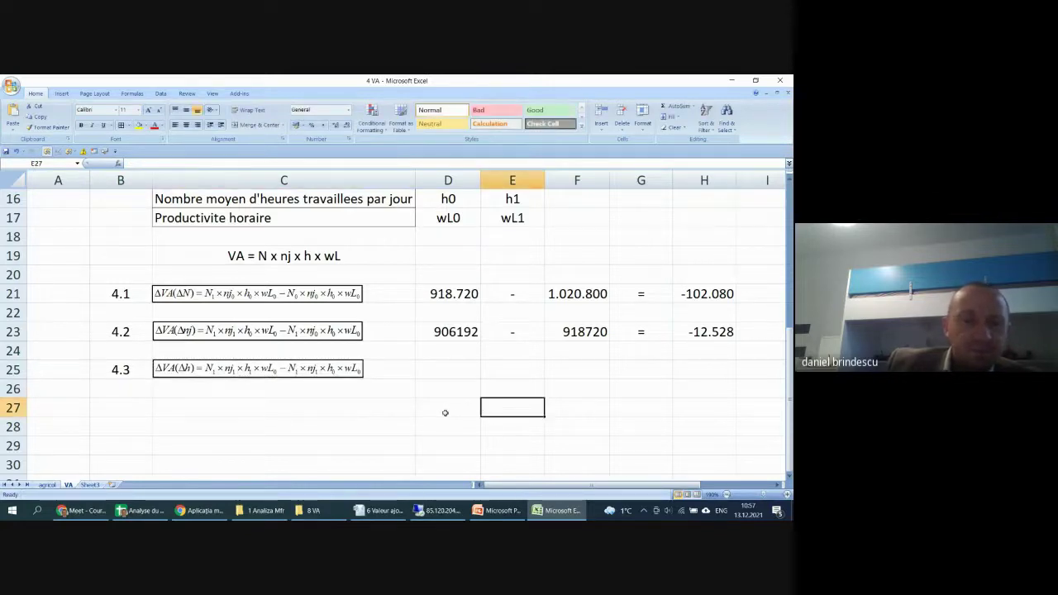
{"action": "left_click", "coordinate": [305, 427]}
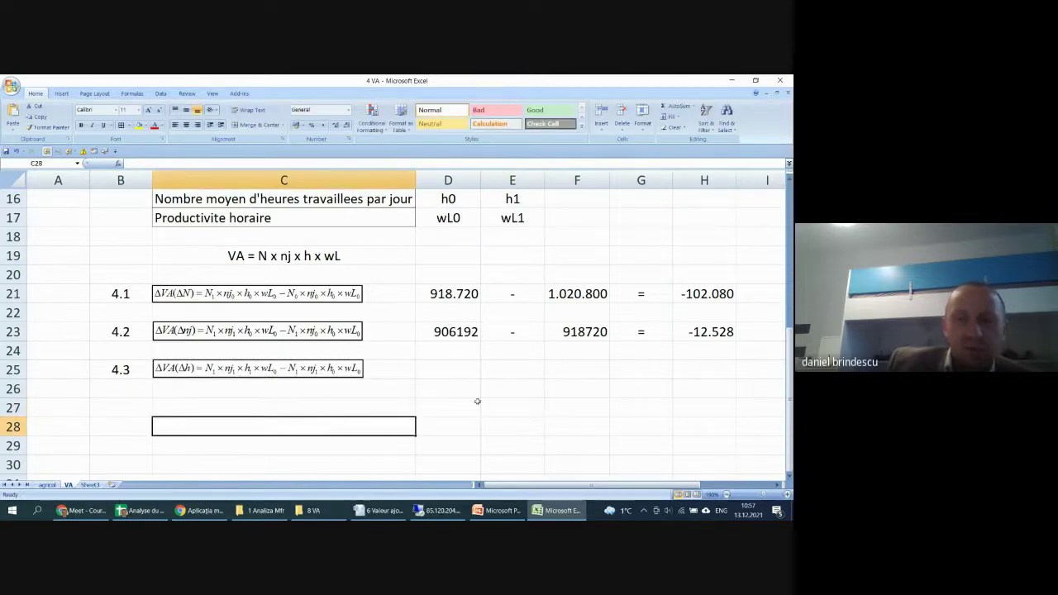
- Calculate the first term of equation 4.3 in D25 with the formula =E4*E5*E6*D7
{"action": "left_click", "coordinate": [444, 375]}
{"action": "type", "text": "="}
{"action": "scroll", "coordinate": [603, 297], "scroll_direction": "up", "scroll_amount": 5}
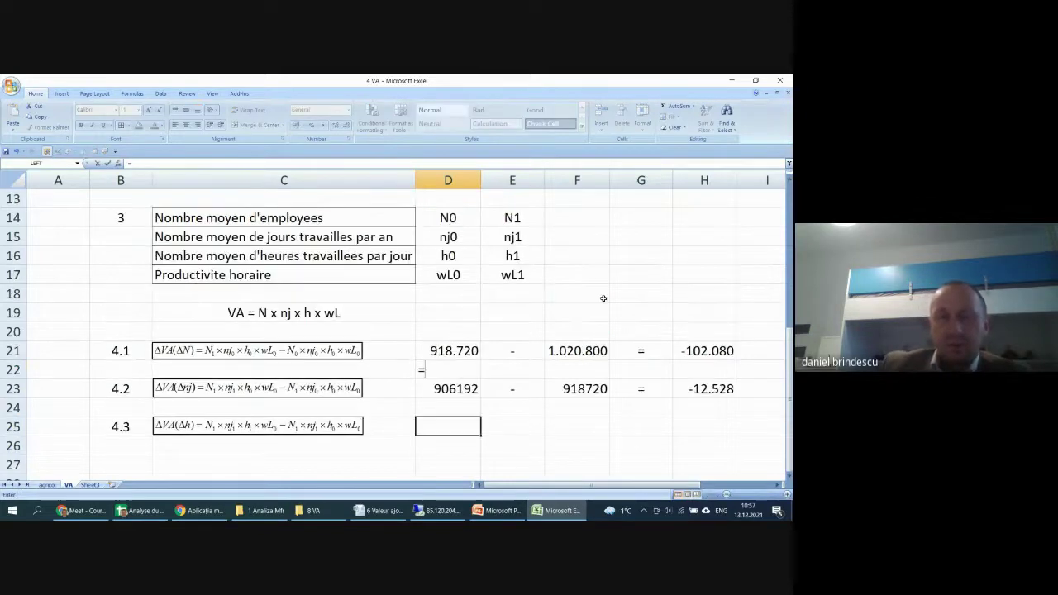
{"action": "left_click", "coordinate": [496, 257]}
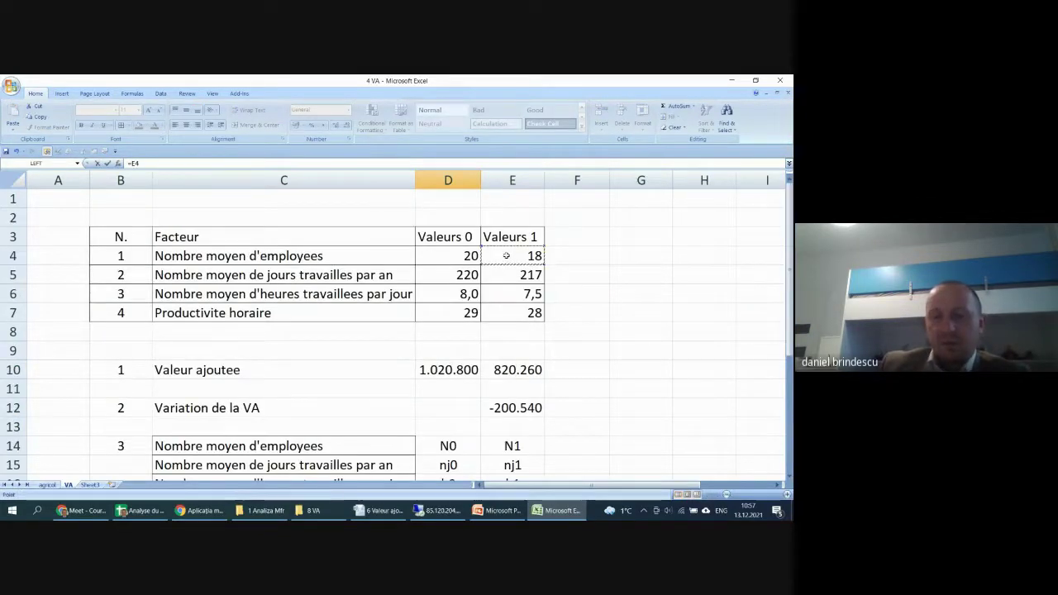
{"action": "type", "text": "*"}
{"action": "left_click", "coordinate": [510, 291]}
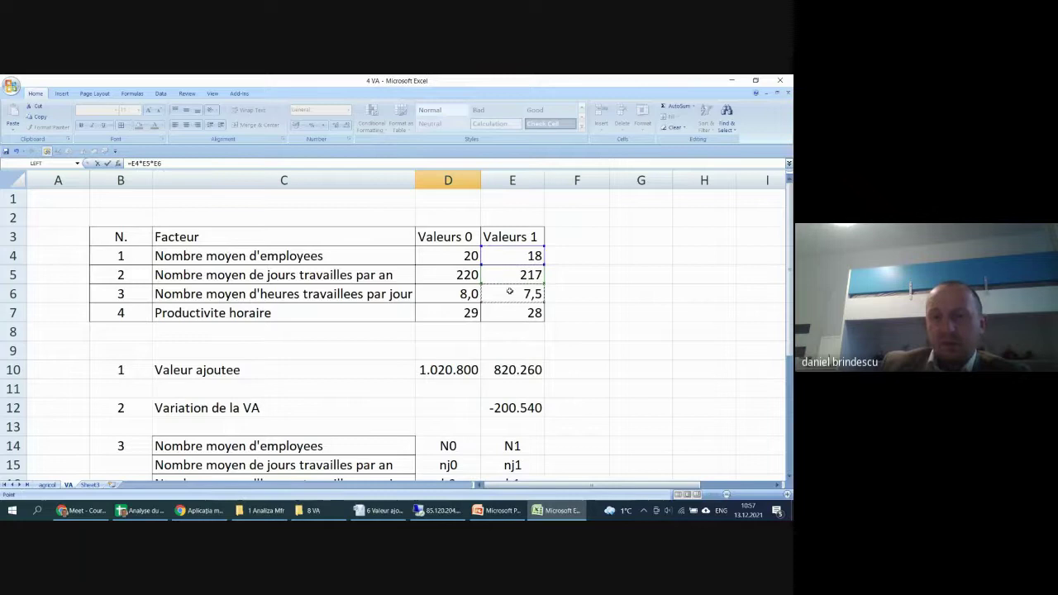
{"action": "type", "text": "*"}
{"action": "left_click", "coordinate": [439, 312]}
{"action": "key", "text": "Return"}
- Calculate the second term of equation 4.3 in F25 with the formula =E4*E5*D6*D7
{"action": "left_click", "coordinate": [577, 447]}
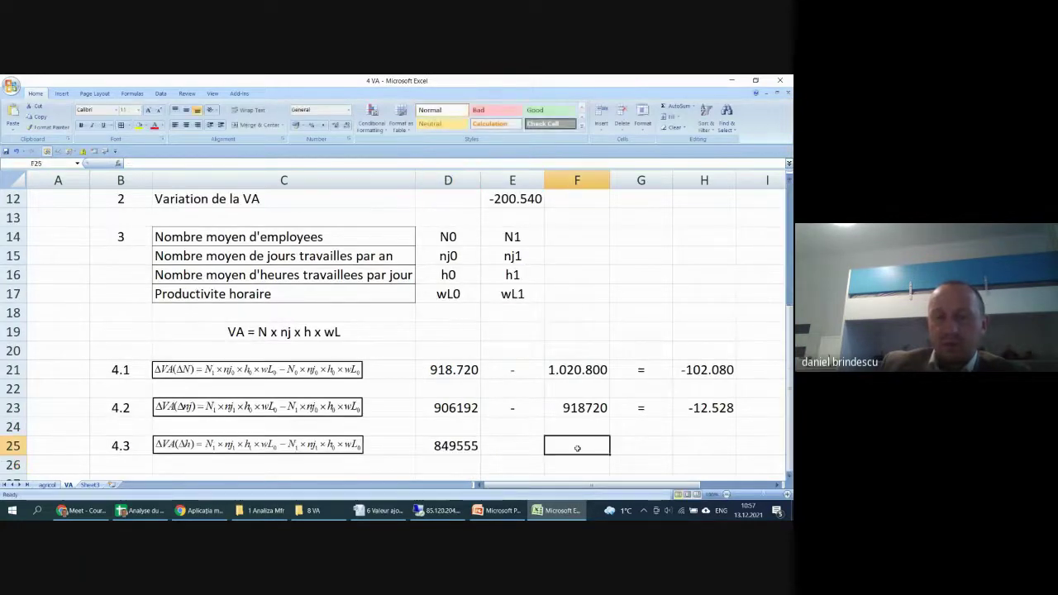
{"action": "type", "text": "="}
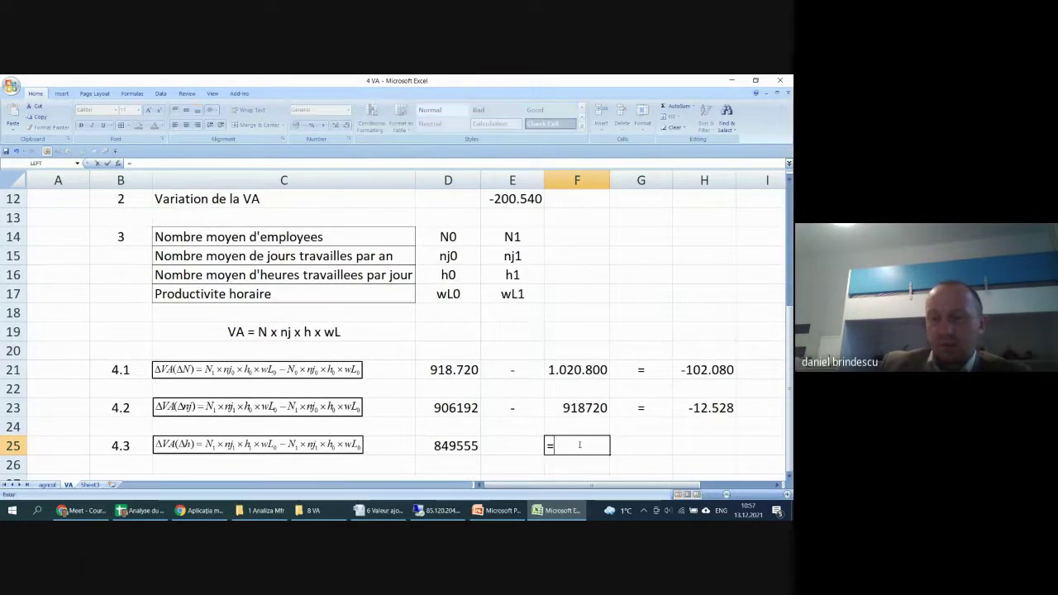
{"action": "scroll", "coordinate": [577, 370], "scroll_direction": "up", "scroll_amount": 4}
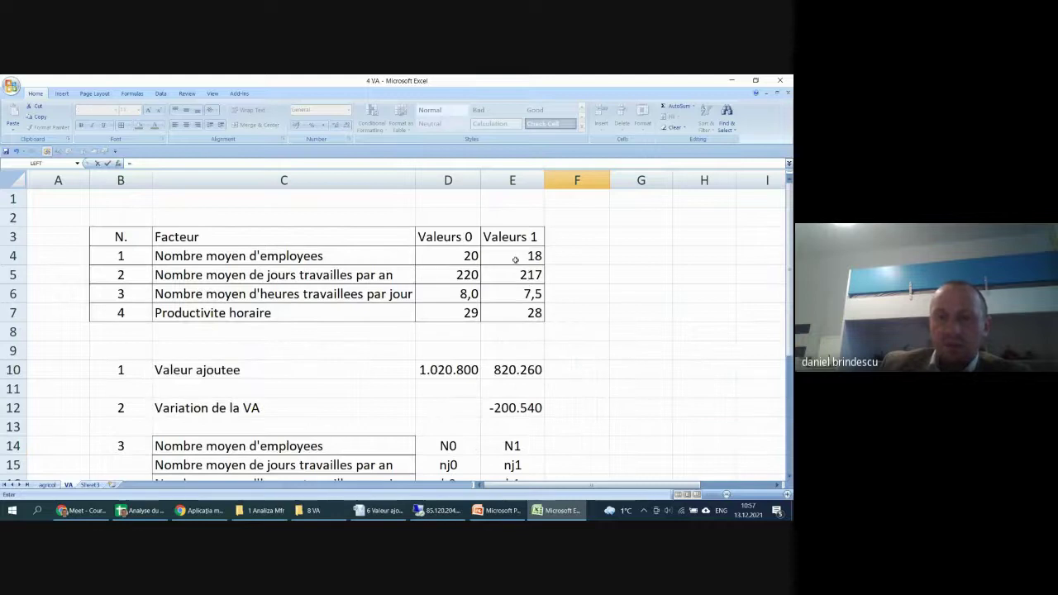
{"action": "left_click", "coordinate": [515, 260]}
{"action": "type", "text": "*"}
{"action": "left_click", "coordinate": [516, 273]}
{"action": "type", "text": "*"}
{"action": "left_click", "coordinate": [470, 294]}
{"action": "type", "text": "*"}
{"action": "left_click", "coordinate": [468, 313]}
{"action": "key", "text": "Return"}
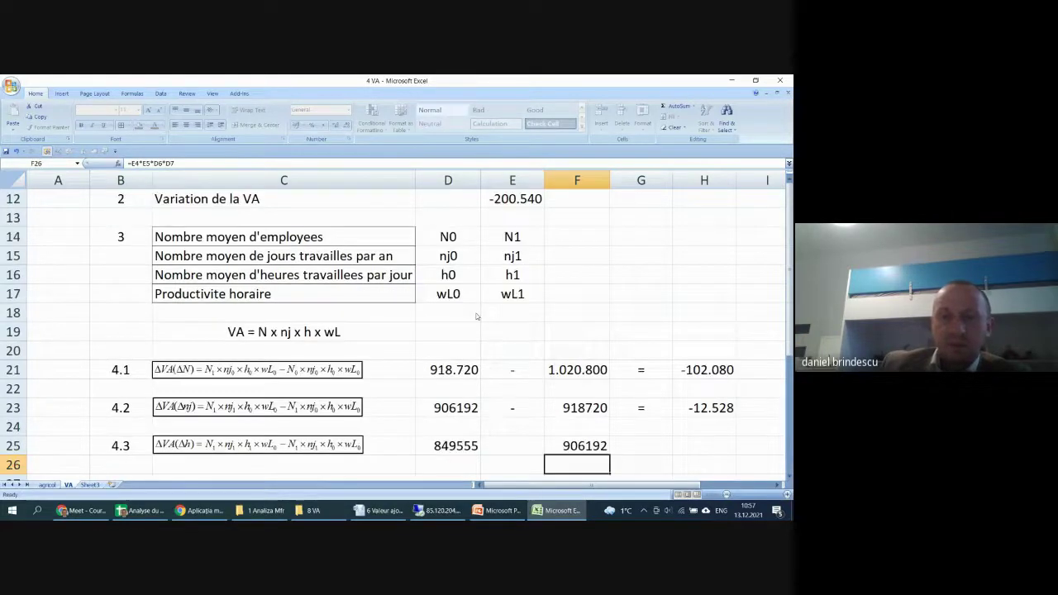
- Copy the minus sign from E23 to E25 and the equals sign from G23 to G25
{"action": "left_click", "coordinate": [514, 297]}
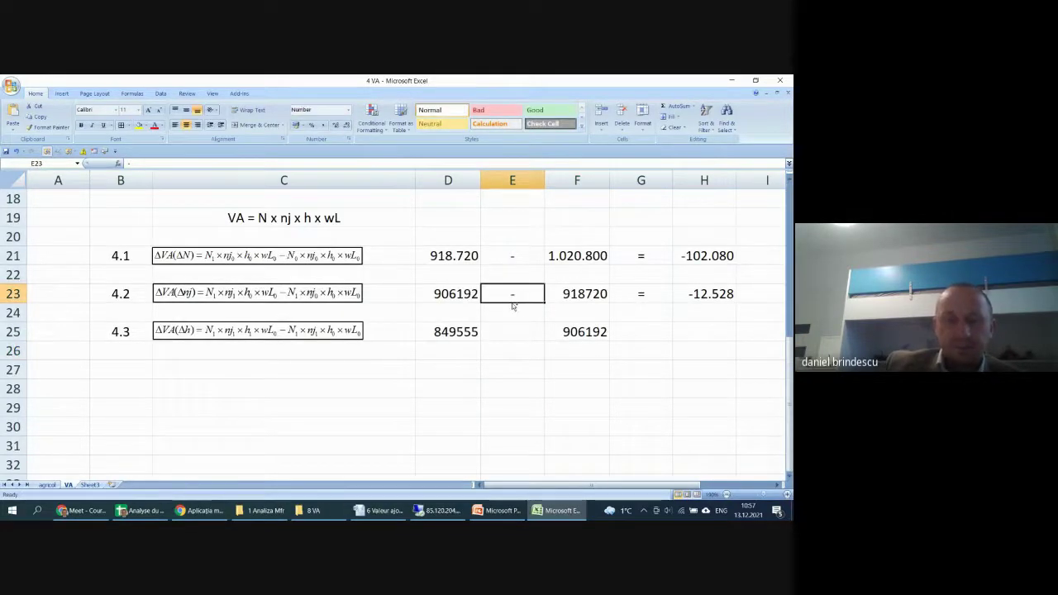
{"action": "key", "text": "ctrl+c"}
{"action": "left_click", "coordinate": [512, 331]}
{"action": "key", "text": "ctrl+v"}
{"action": "left_click", "coordinate": [641, 295]}
{"action": "key", "text": "ctrl+c"}
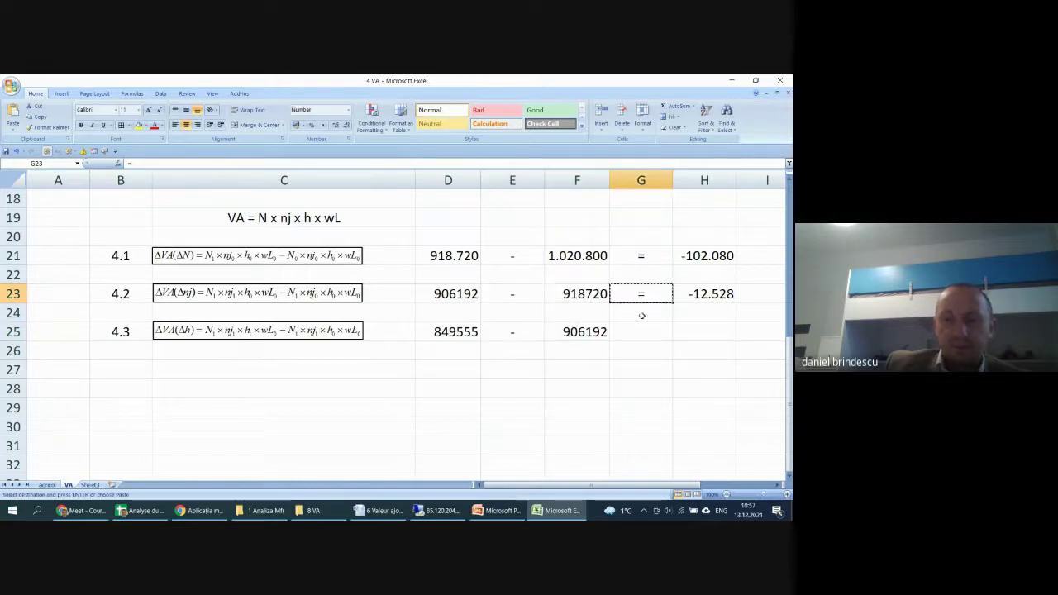
{"action": "left_click", "coordinate": [641, 331]}
{"action": "key", "text": "ctrl+v"}
- Copy the difference formula from H23 to H25 to calculate the influence of hours worked per day
{"action": "left_click", "coordinate": [696, 302]}
{"action": "key", "text": "ctrl+c"}
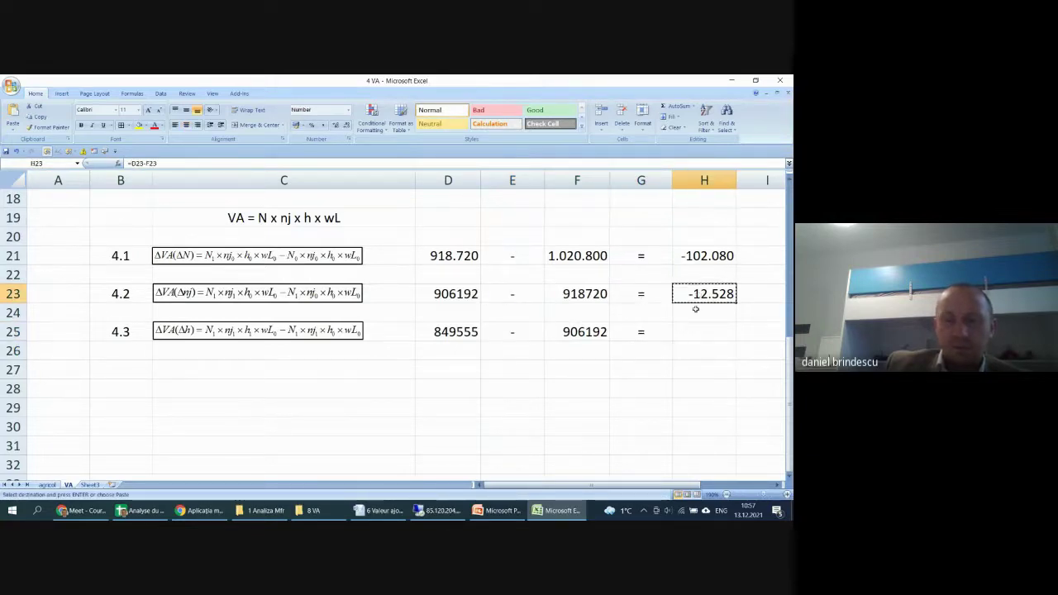
{"action": "left_click", "coordinate": [698, 332]}
{"action": "key", "text": "ctrl+v"}
{"action": "key", "text": "Down"}
{"action": "key", "text": "Down"}
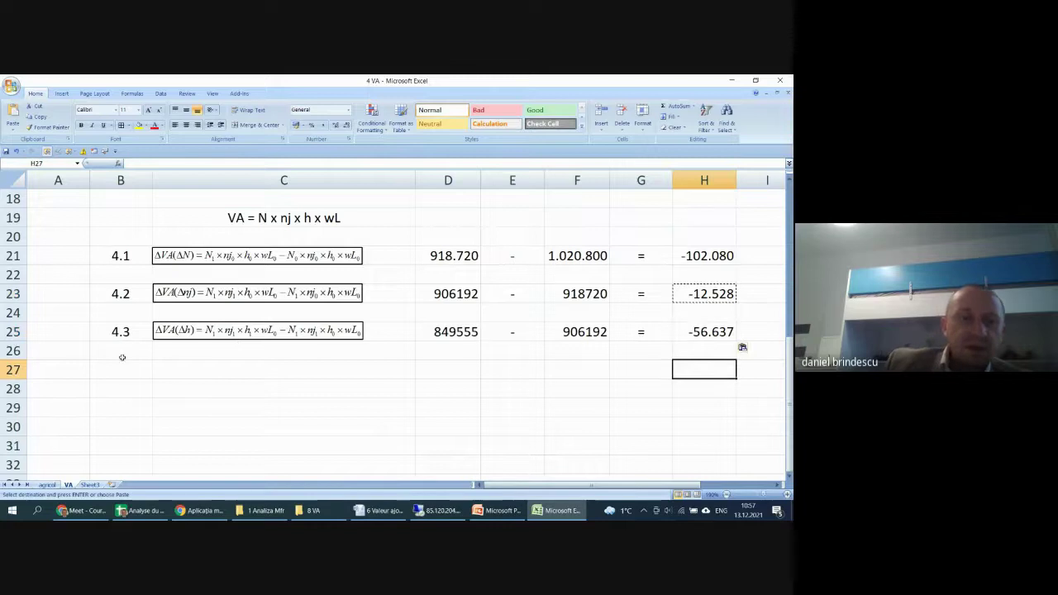
- Number the fourth influence 4.4 in B27
{"action": "left_click", "coordinate": [122, 369]}
{"action": "type", "text": "4.4."}
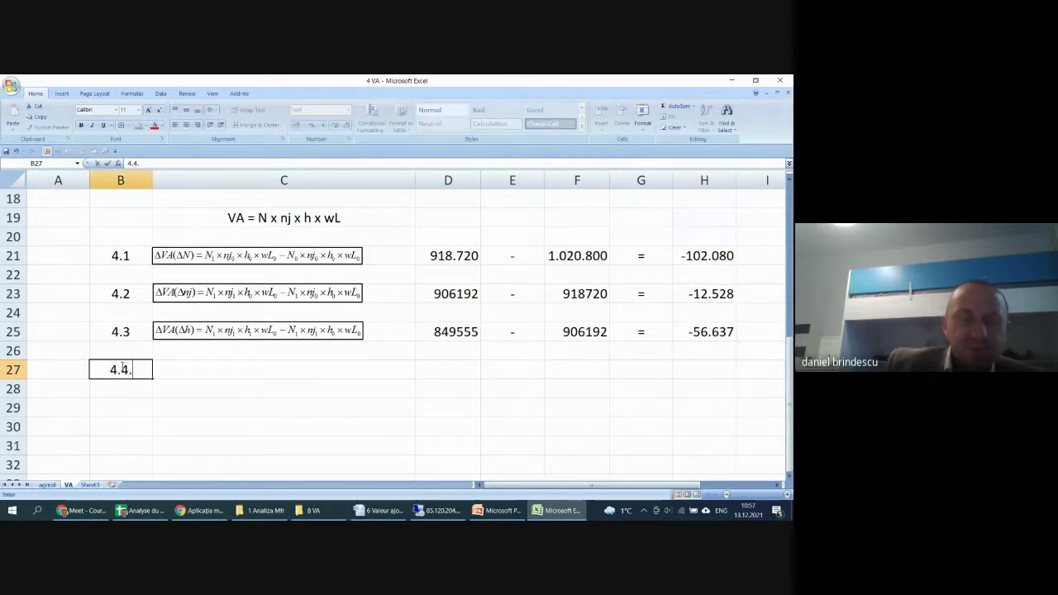
{"action": "key", "text": "BackSpace"}
{"action": "key", "text": "Return"}
{"action": "left_click", "coordinate": [271, 355]}
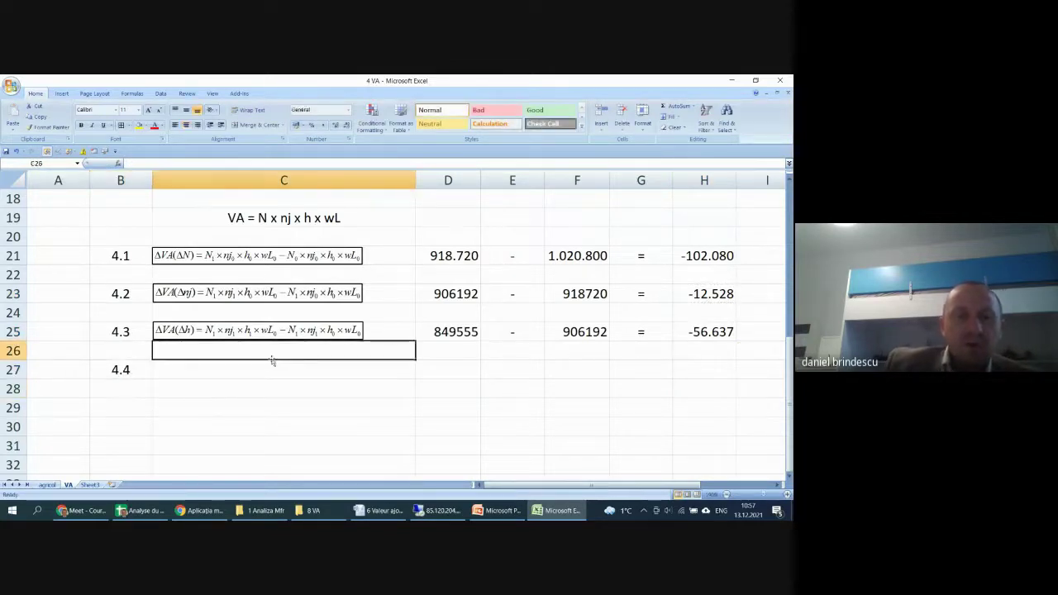
- Copy equation 4.3 to C27 and edit it to ΔVA(wL) = N1×nj1×h1×wL1 − N1×nj1×h1×wL0
{"action": "left_click", "coordinate": [200, 331]}
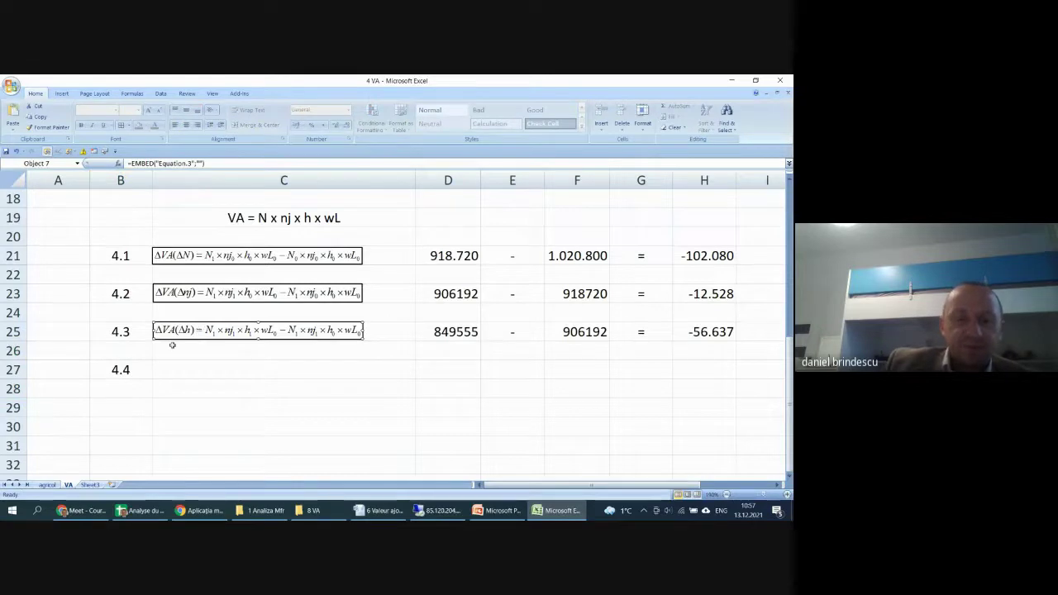
{"action": "left_click", "coordinate": [172, 369]}
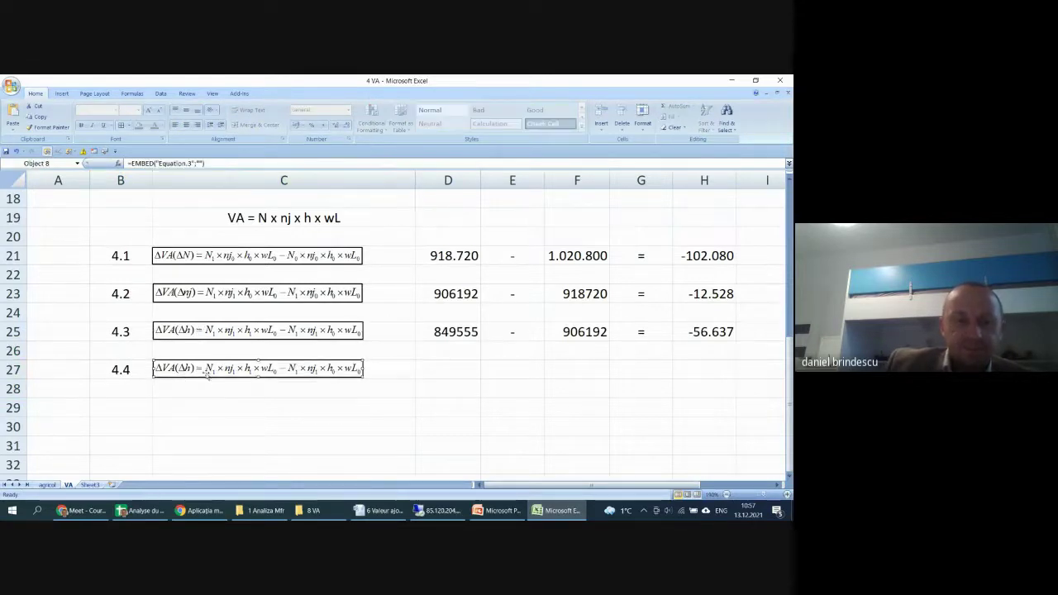
{"action": "double_click", "coordinate": [206, 372]}
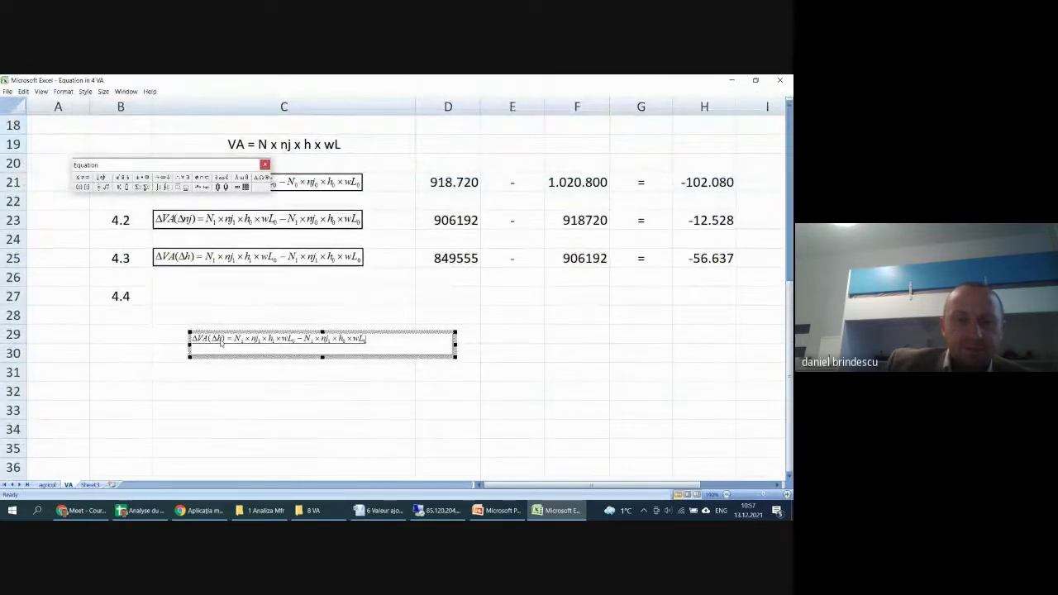
{"action": "key", "text": "BackSpace"}
{"action": "key", "text": "BackSpace"}
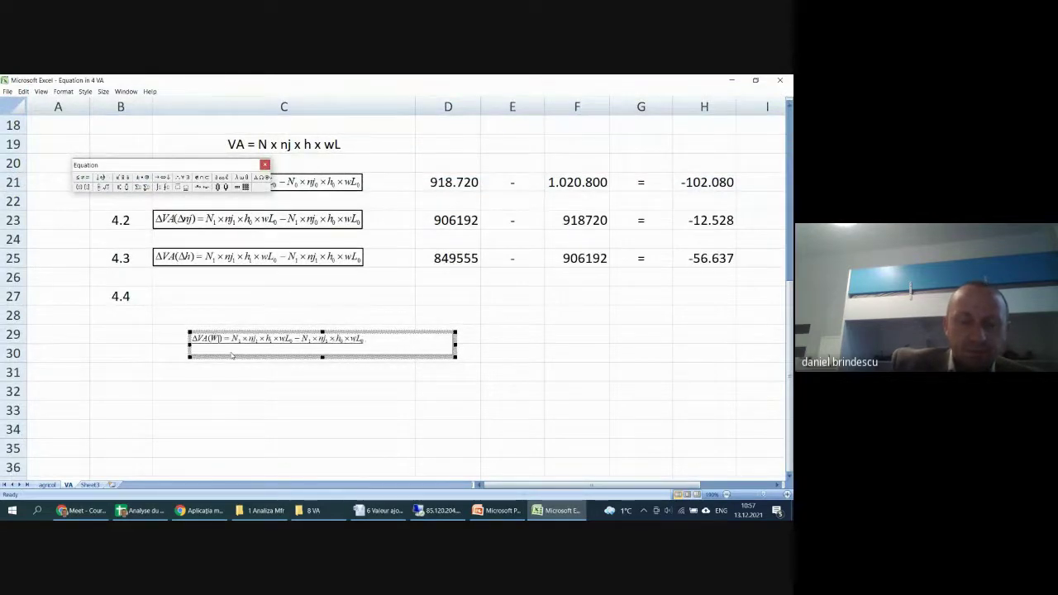
{"action": "type", "text": "wL"}
{"action": "key", "text": "BackSpace"}
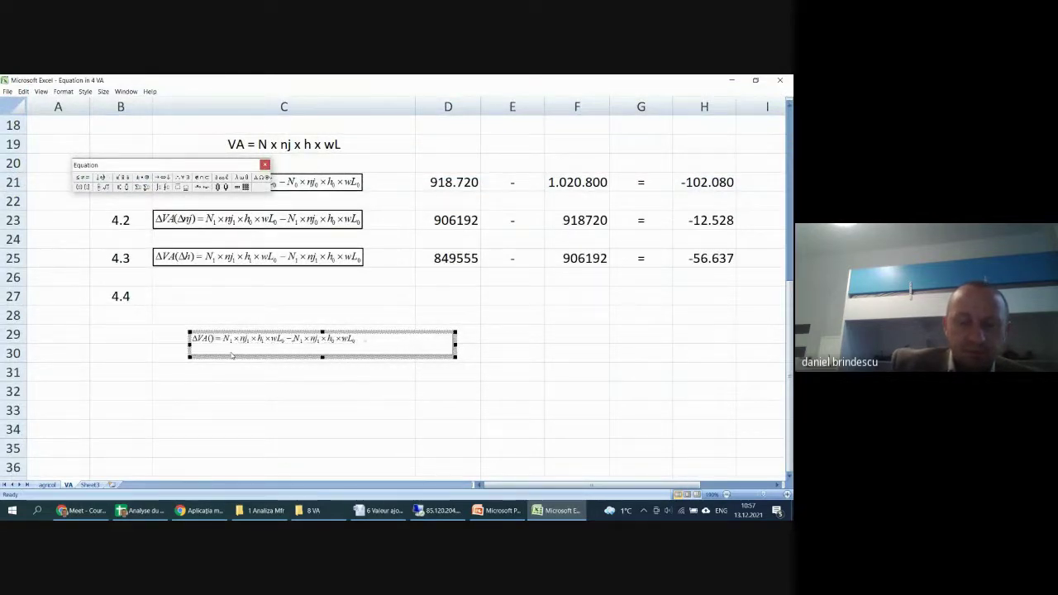
{"action": "type", "text": "L"}
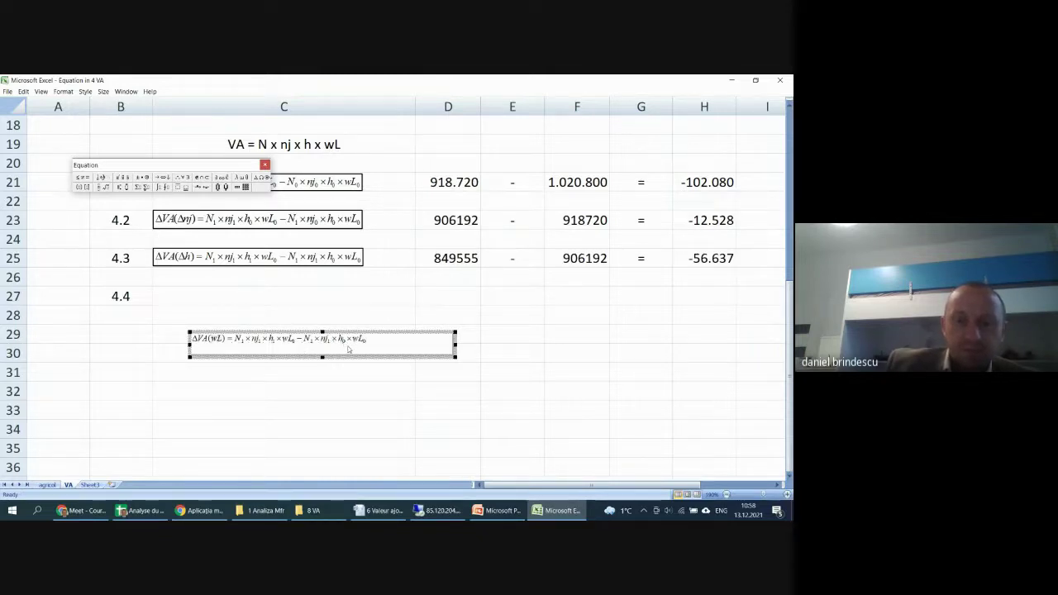
{"action": "left_click_drag", "start_coordinate": [393, 340], "coordinate": [192, 320]}
{"action": "left_click", "coordinate": [204, 385]}
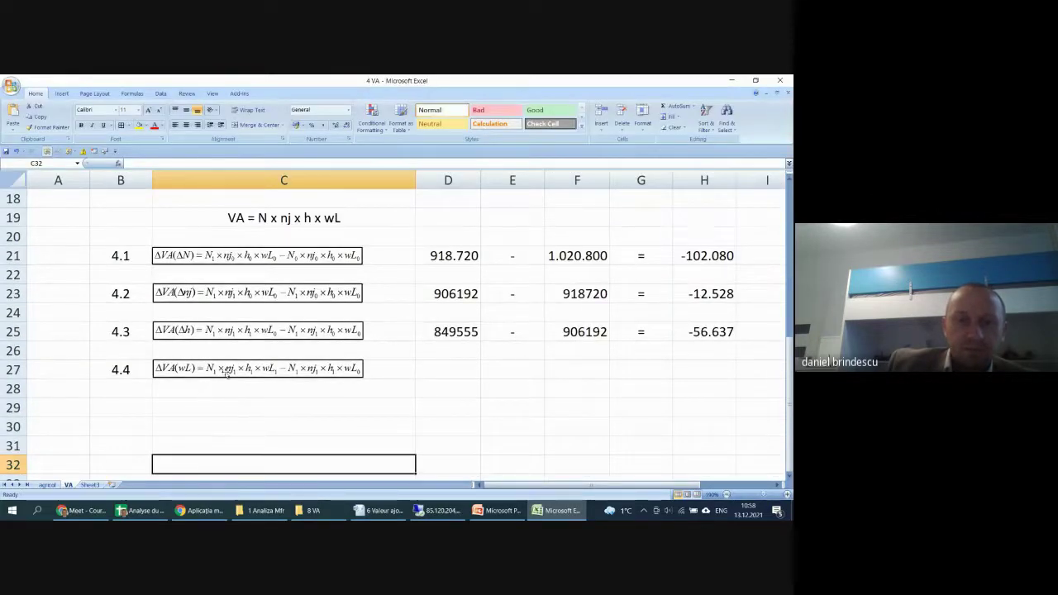
- Calculate the first term of equation 4.4 in D27 with the formula =E4*E5*E6*E7
{"action": "left_click", "coordinate": [446, 369]}
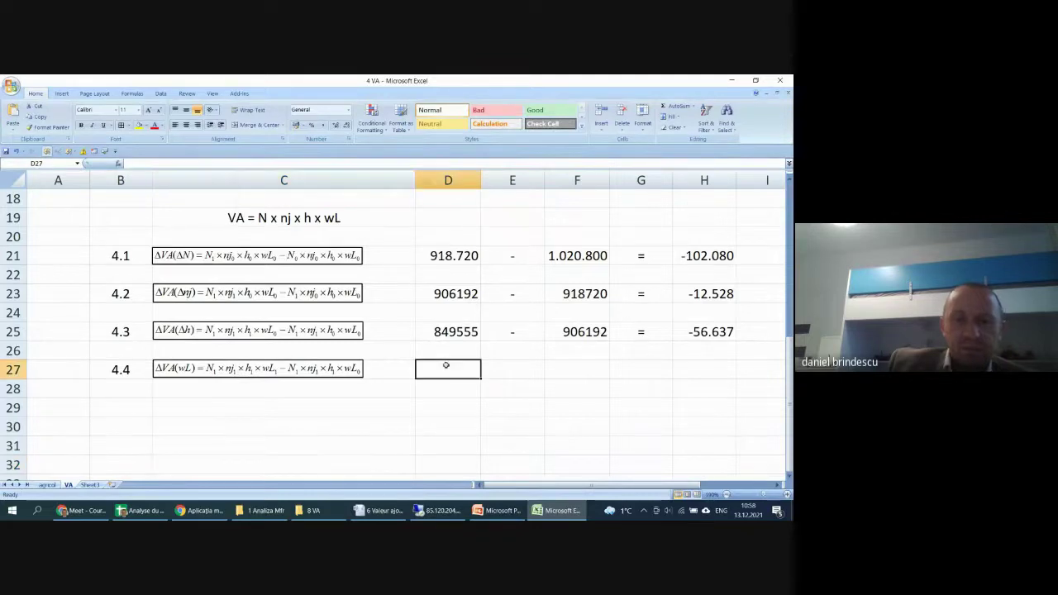
{"action": "type", "text": "="}
{"action": "scroll", "coordinate": [446, 368], "scroll_direction": "up", "scroll_amount": 6}
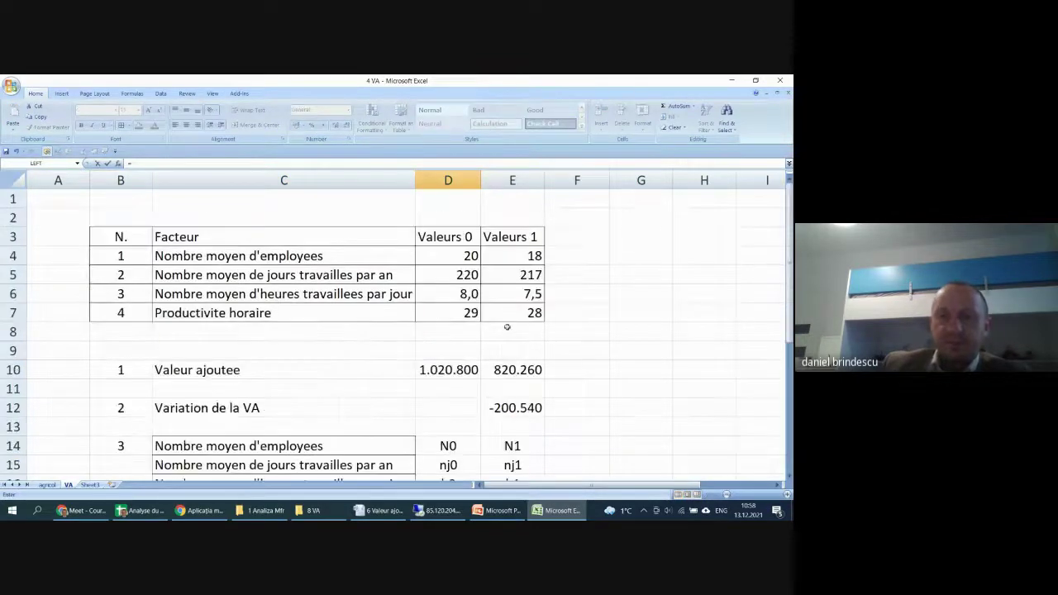
{"action": "left_click", "coordinate": [524, 258]}
{"action": "type", "text": "*"}
{"action": "left_click", "coordinate": [522, 276]}
{"action": "type", "text": "*"}
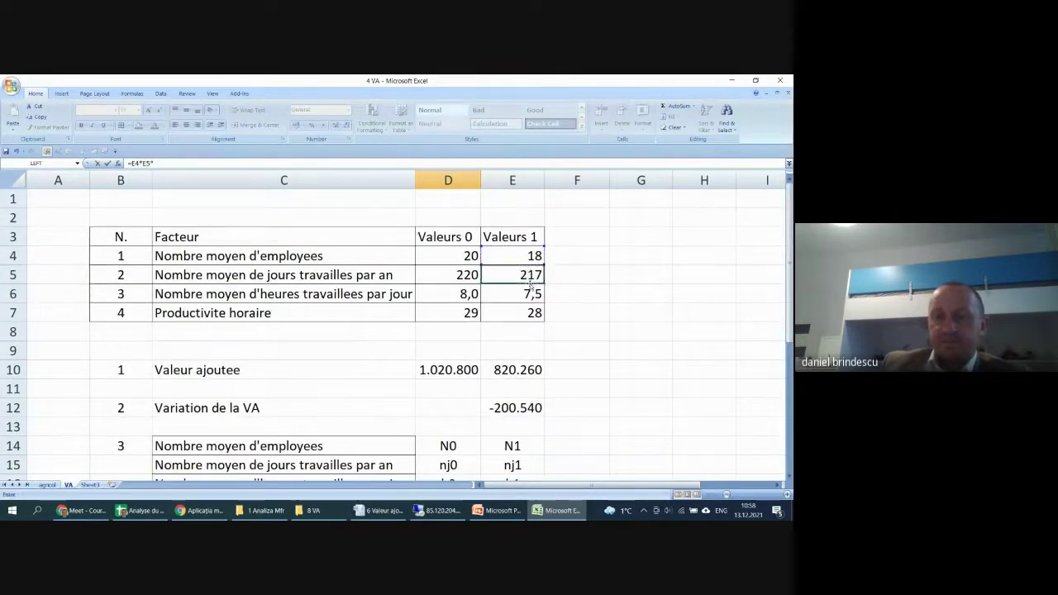
{"action": "left_click", "coordinate": [523, 294]}
{"action": "type", "text": "*"}
{"action": "left_click", "coordinate": [527, 312]}
{"action": "key", "text": "Return"}
- Calculate the second term of equation 4.4 in F27 with the formula =E4*E5*E6*D7
{"action": "key", "text": "Up"}
{"action": "key", "text": "Right"}
{"action": "key", "text": "Right"}
{"action": "type", "text": "="}
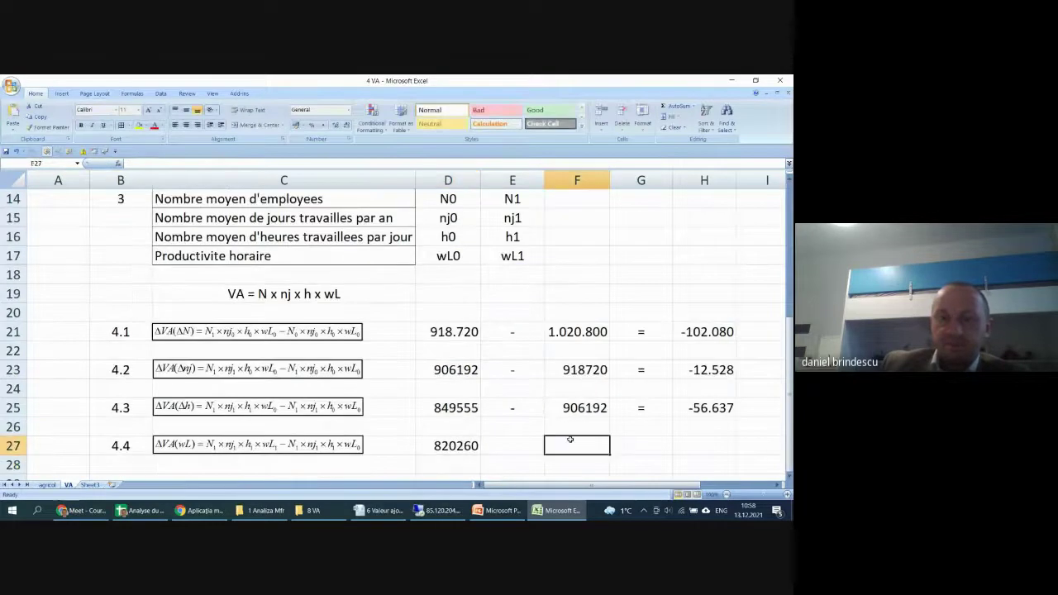
{"action": "scroll", "coordinate": [506, 331], "scroll_direction": "up", "scroll_amount": 5}
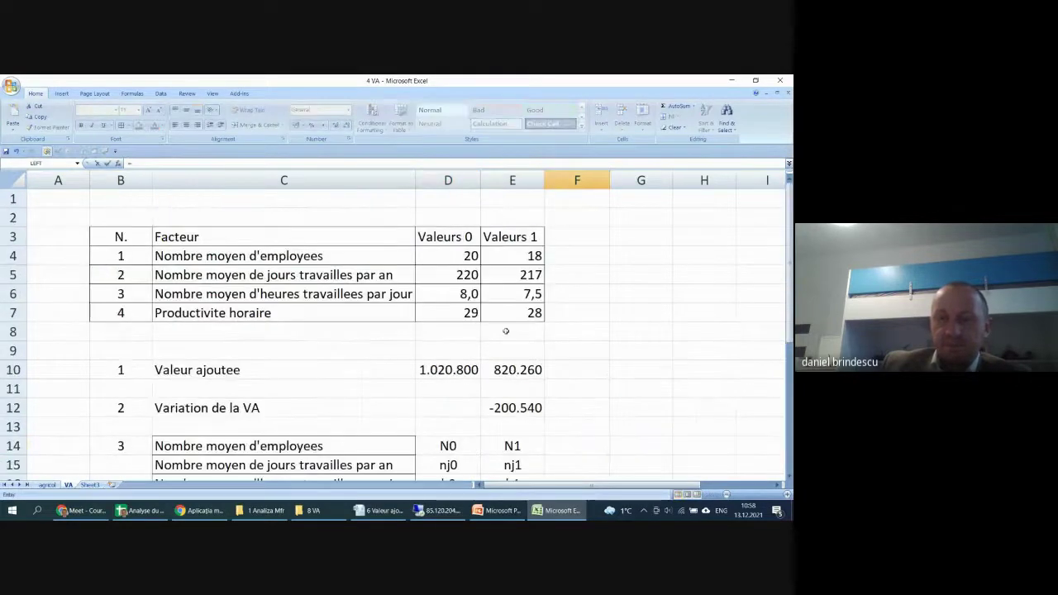
{"action": "left_click", "coordinate": [510, 261]}
{"action": "type", "text": "*"}
{"action": "left_click", "coordinate": [524, 275]}
{"action": "type", "text": "*"}
{"action": "left_click", "coordinate": [517, 294]}
{"action": "type", "text": "*"}
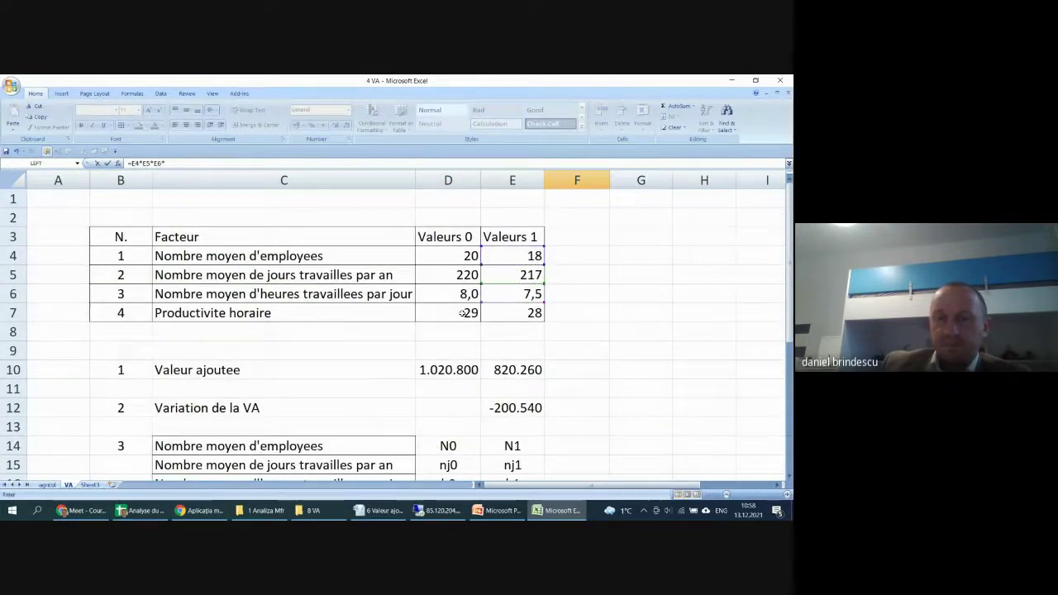
{"action": "left_click", "coordinate": [463, 312]}
{"action": "key", "text": "Return"}
- Copy the minus sign from E25 to E27 and the equals sign from G25 to G27
{"action": "scroll", "coordinate": [463, 331], "scroll_direction": "down", "scroll_amount": 5}
{"action": "left_click", "coordinate": [536, 353]}
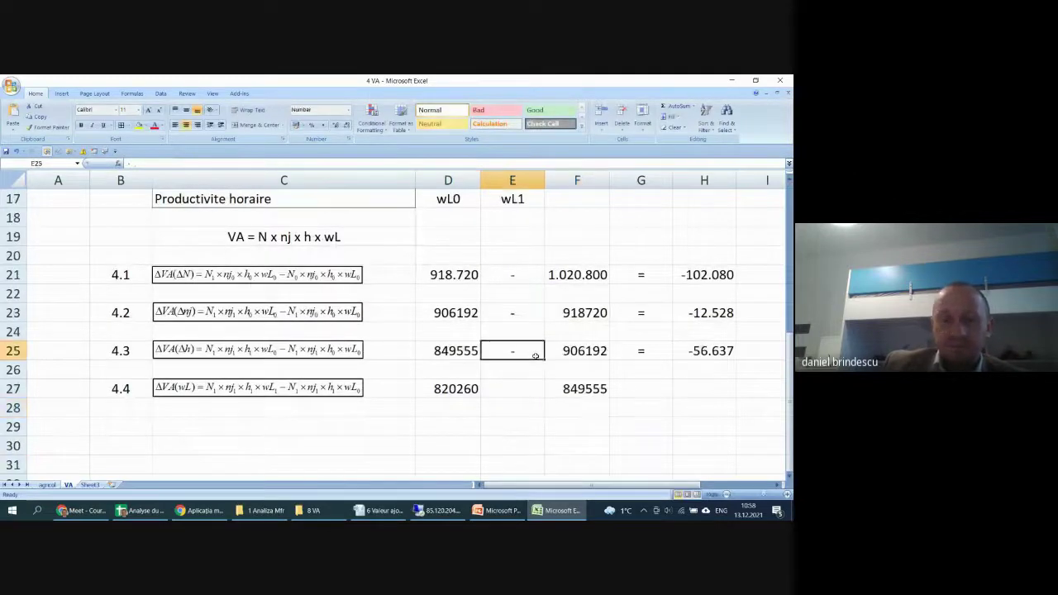
{"action": "key", "text": "ctrl+c"}
{"action": "left_click", "coordinate": [537, 391]}
{"action": "key", "text": "ctrl+v"}
{"action": "left_click", "coordinate": [653, 356]}
{"action": "key", "text": "ctrl+c"}
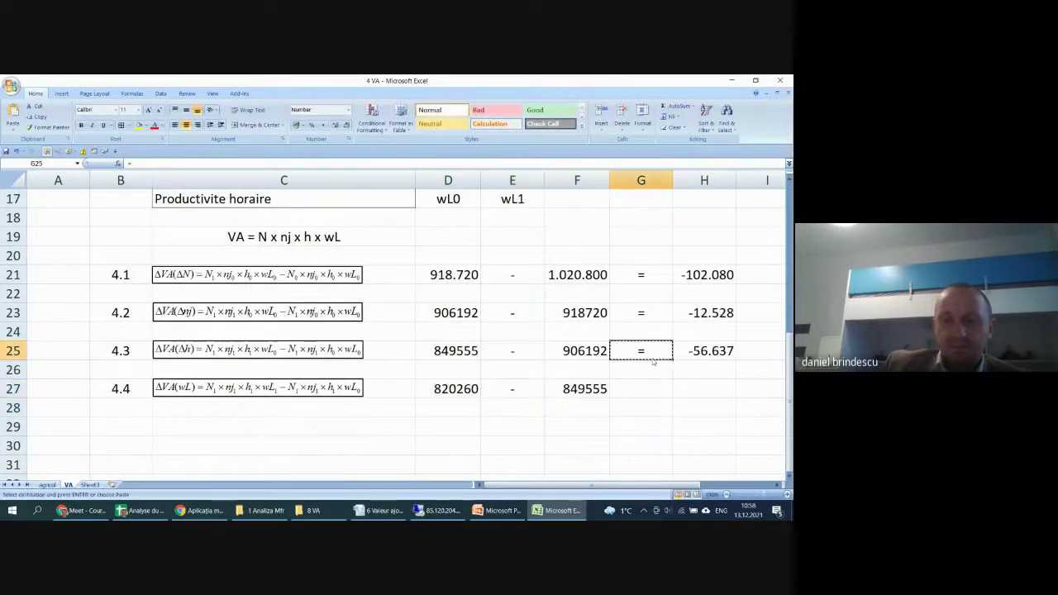
{"action": "left_click", "coordinate": [658, 392]}
{"action": "key", "text": "ctrl+v"}
- Copy the difference formula from H25 to H27 to calculate the influence of hourly productivity
{"action": "key", "text": "Up"}
{"action": "key", "text": "Up"}
{"action": "key", "text": "Right"}
{"action": "key", "text": "ctrl+c"}
{"action": "left_click", "coordinate": [696, 384]}
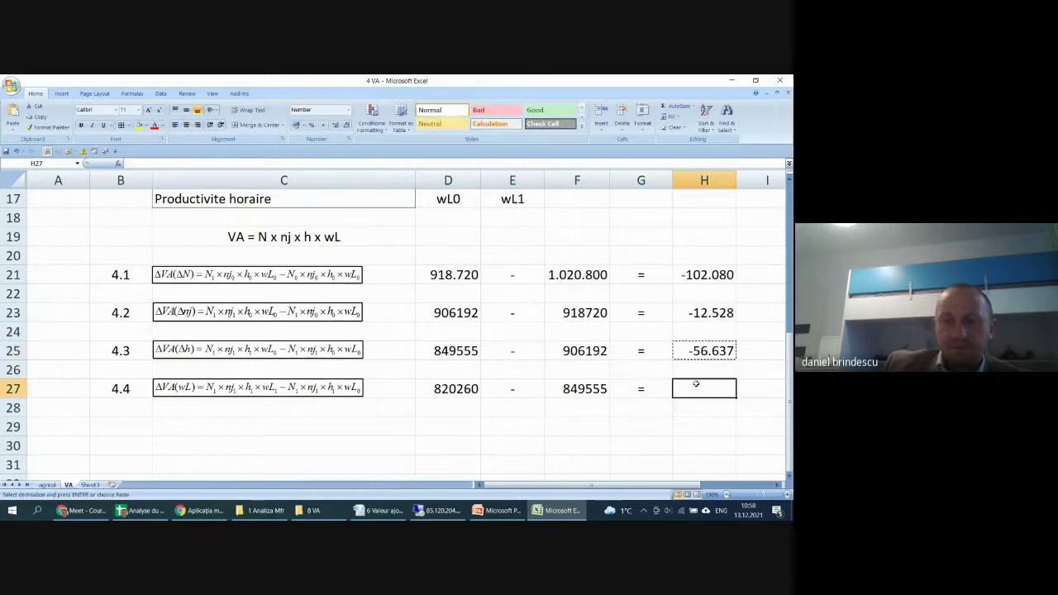
{"action": "key", "text": "ctrl+v"}
{"action": "key", "text": "Down"}
{"action": "key", "text": "Down"}
- Sum the four influences in H29 with the formula =H21+H23+H25+H27
{"action": "left_click_drag", "start_coordinate": [449, 273], "coordinate": [738, 401]}
{"action": "scroll", "coordinate": [562, 364], "scroll_direction": "down", "scroll_amount": 2}
{"action": "left_click", "coordinate": [701, 347]}
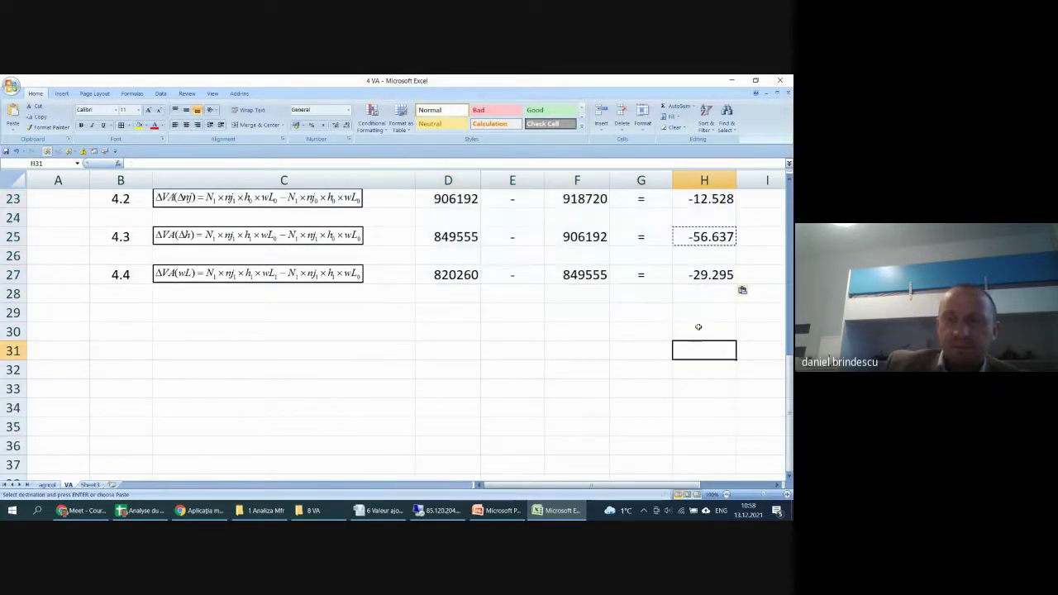
{"action": "left_click", "coordinate": [686, 312]}
{"action": "type", "text": "="}
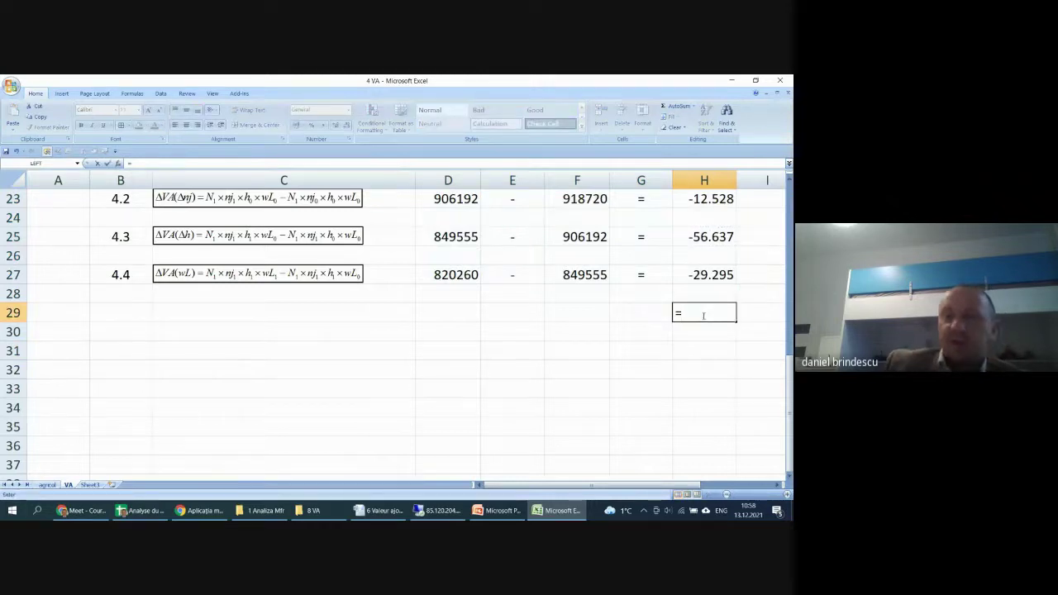
{"action": "scroll", "coordinate": [704, 315], "scroll_direction": "up", "scroll_amount": 3}
{"action": "scroll", "coordinate": [705, 332], "scroll_direction": "down", "scroll_amount": 2}
{"action": "left_click", "coordinate": [703, 219]}
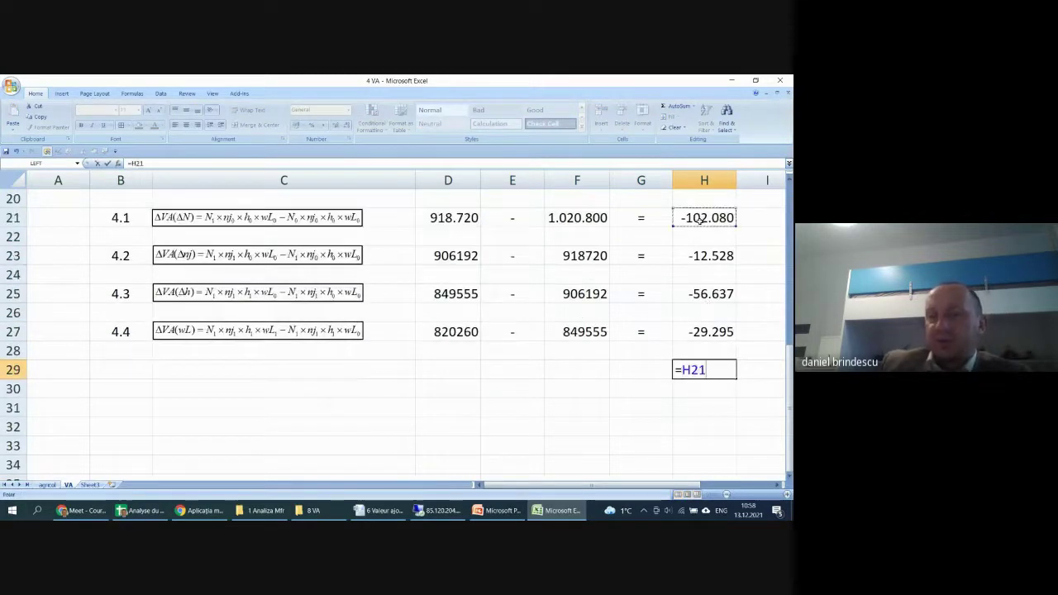
{"action": "type", "text": "+"}
{"action": "left_click", "coordinate": [704, 252]}
{"action": "type", "text": "+"}
{"action": "left_click", "coordinate": [710, 292]}
{"action": "type", "text": "+"}
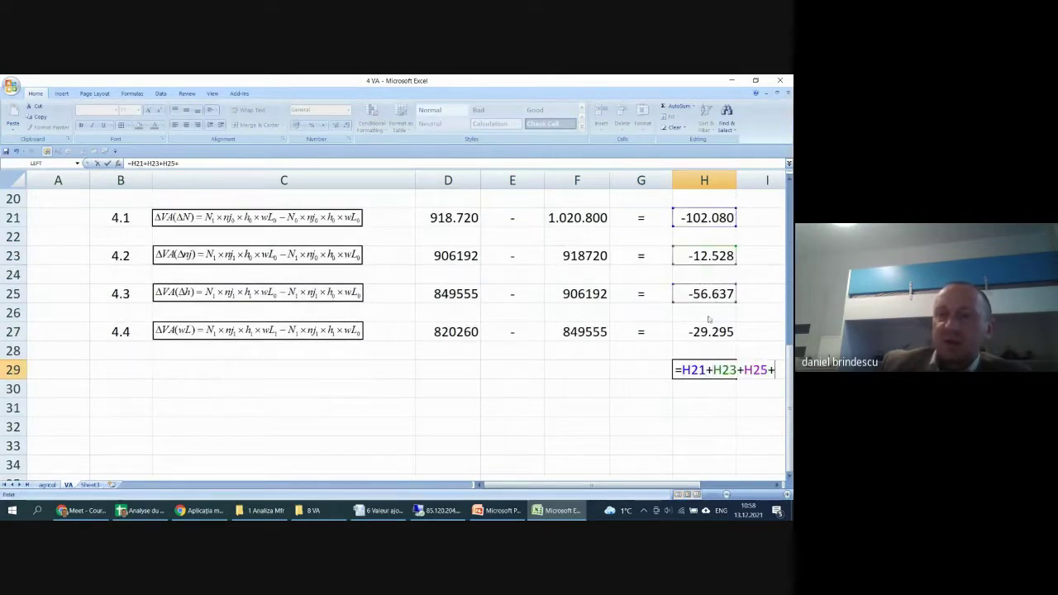
{"action": "left_click", "coordinate": [710, 329]}
{"action": "key", "text": "Return"}
{"action": "key", "text": "Up"}
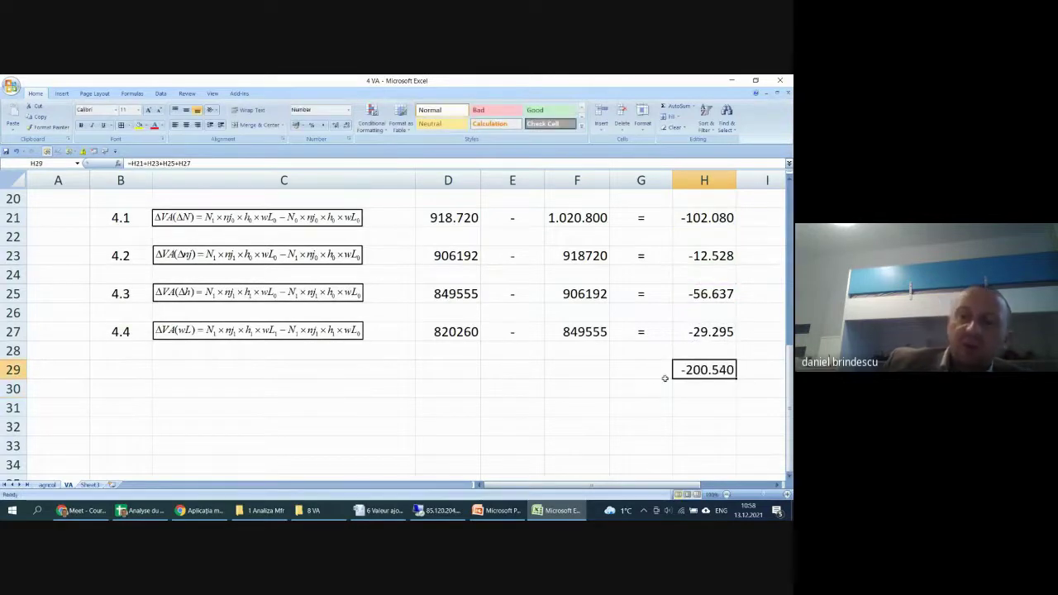
- Make the value added variation in E12 bold
{"action": "scroll", "coordinate": [650, 383], "scroll_direction": "up", "scroll_amount": 6}
{"action": "scroll", "coordinate": [606, 347], "scroll_direction": "up", "scroll_amount": 1}
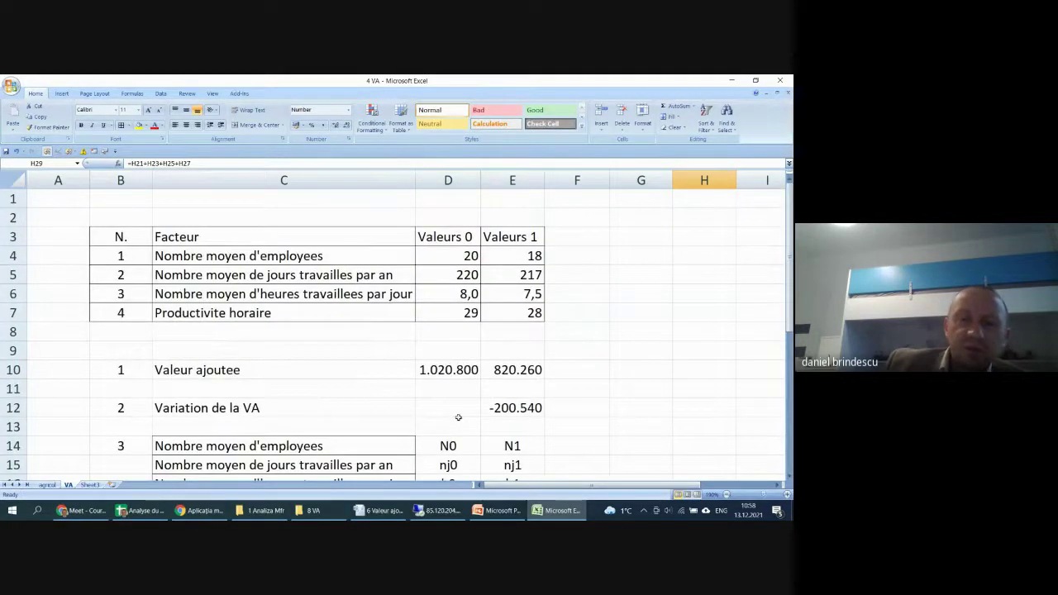
{"action": "left_click", "coordinate": [499, 409]}
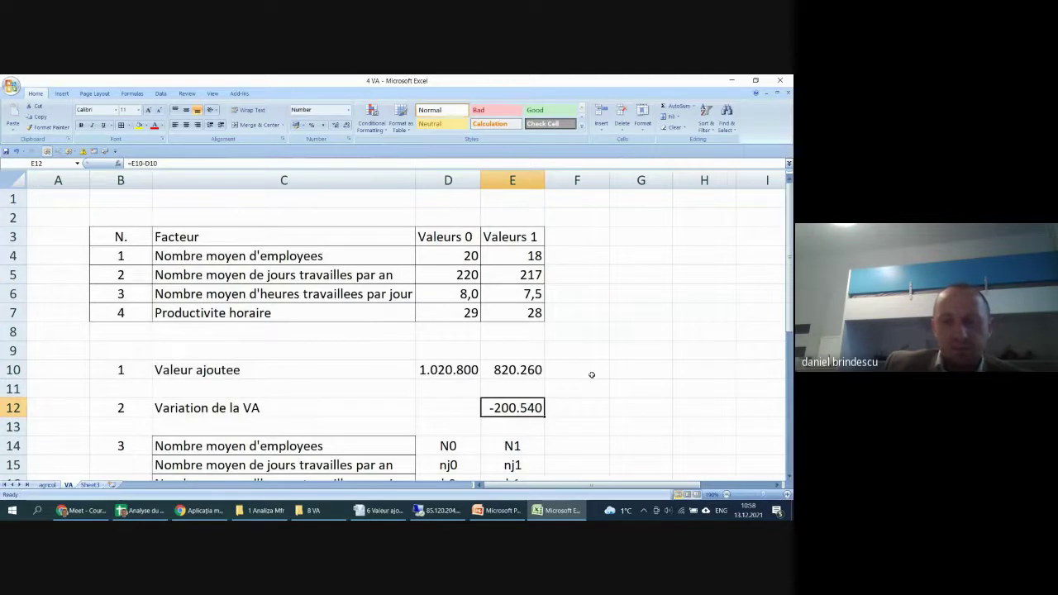
- Compare the value added variation in E12 with the four influences and their sum in H29
{"action": "scroll", "coordinate": [592, 375], "scroll_direction": "down", "scroll_amount": 7}
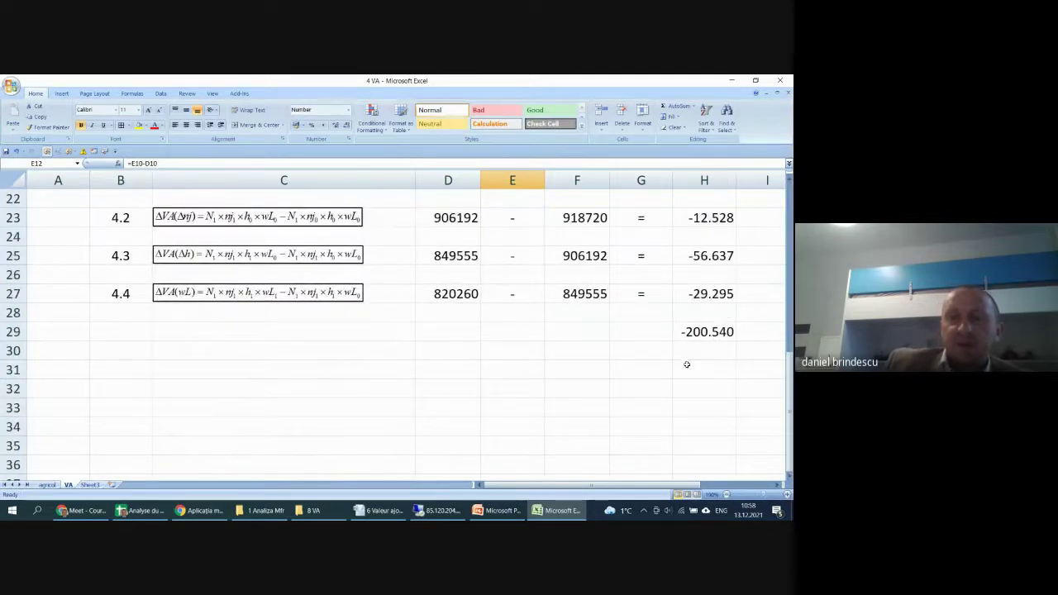
{"action": "scroll", "coordinate": [686, 365], "scroll_direction": "up", "scroll_amount": 7}
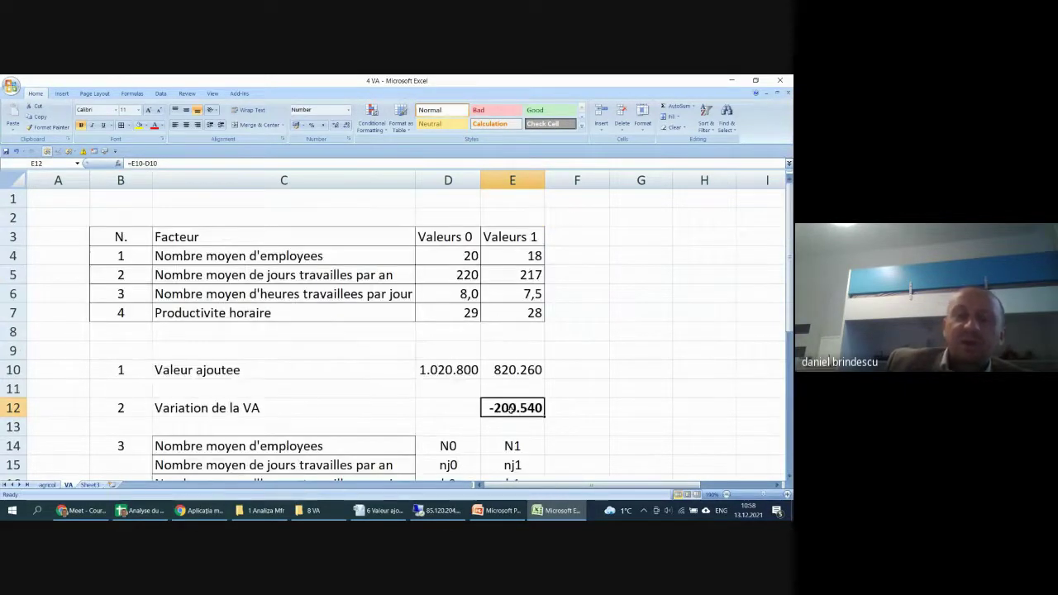
{"action": "scroll", "coordinate": [385, 372], "scroll_direction": "down", "scroll_amount": 5}
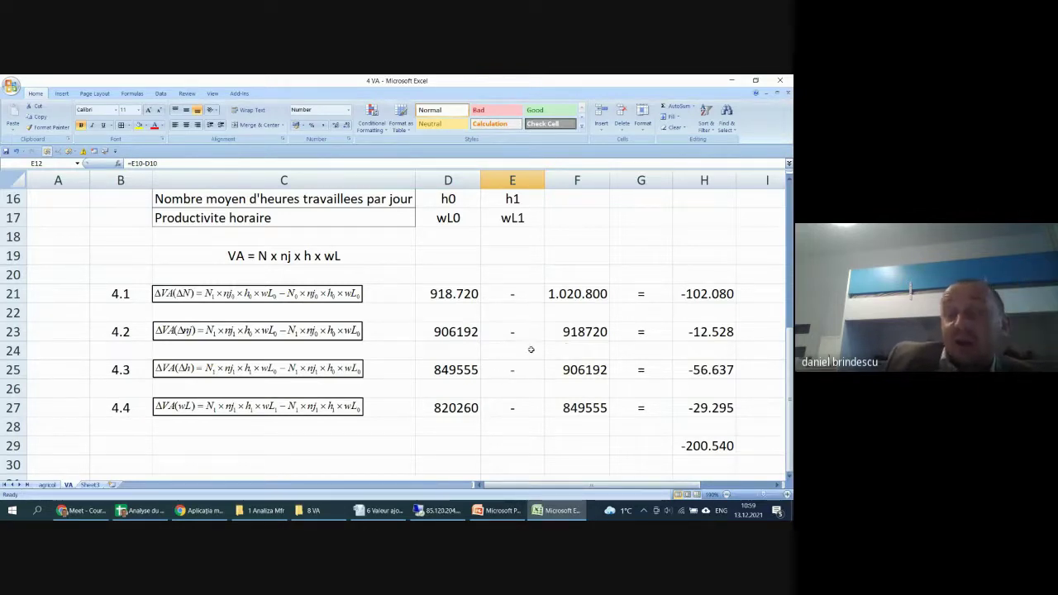
{"action": "scroll", "coordinate": [531, 350], "scroll_direction": "up", "scroll_amount": 5}
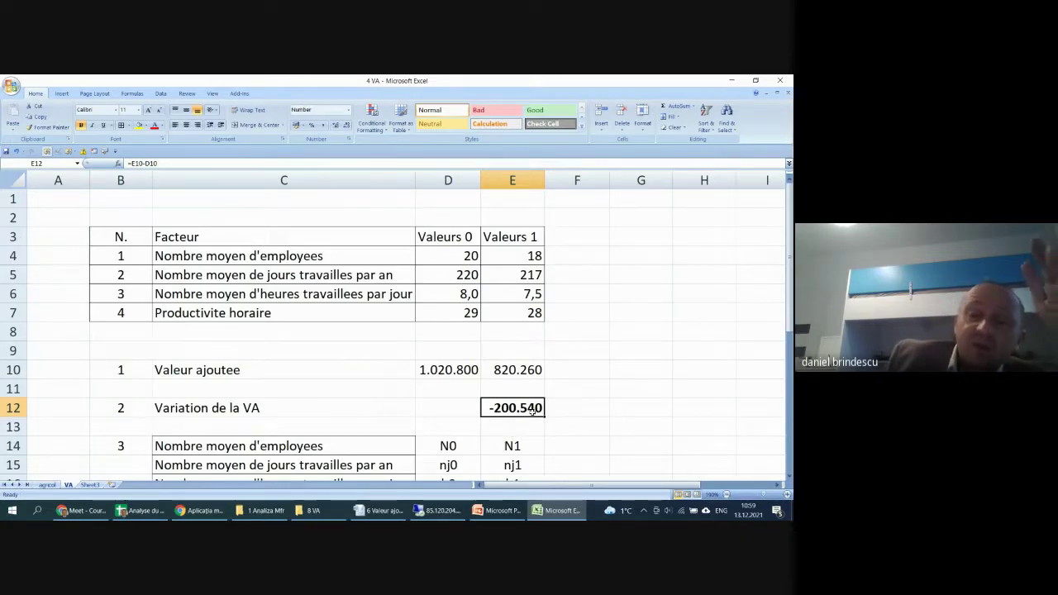
{"action": "scroll", "coordinate": [542, 420], "scroll_direction": "down", "scroll_amount": 5}
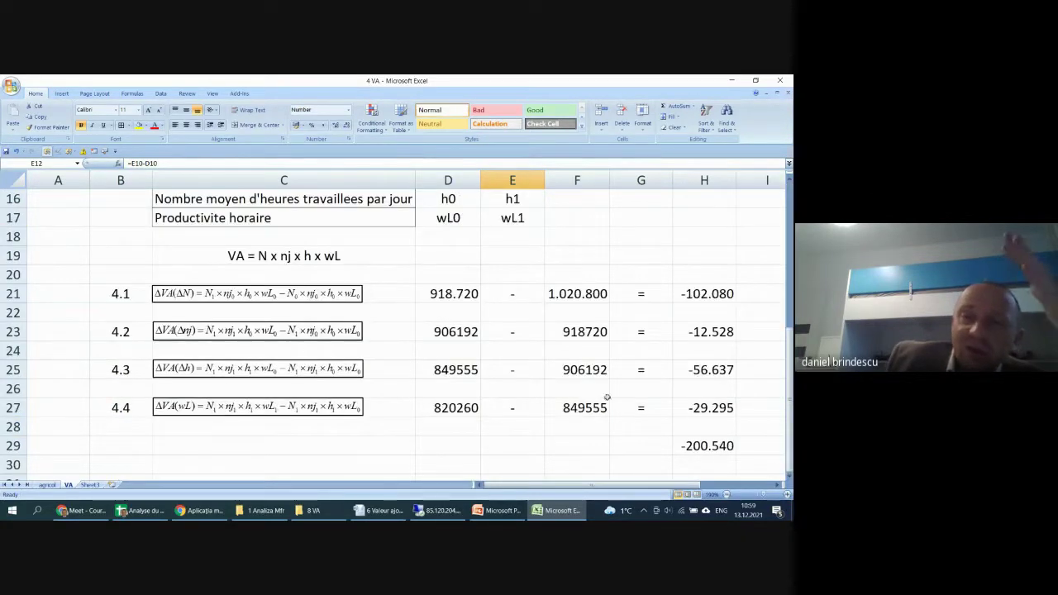
{"action": "scroll", "coordinate": [607, 398], "scroll_direction": "down", "scroll_amount": 1}
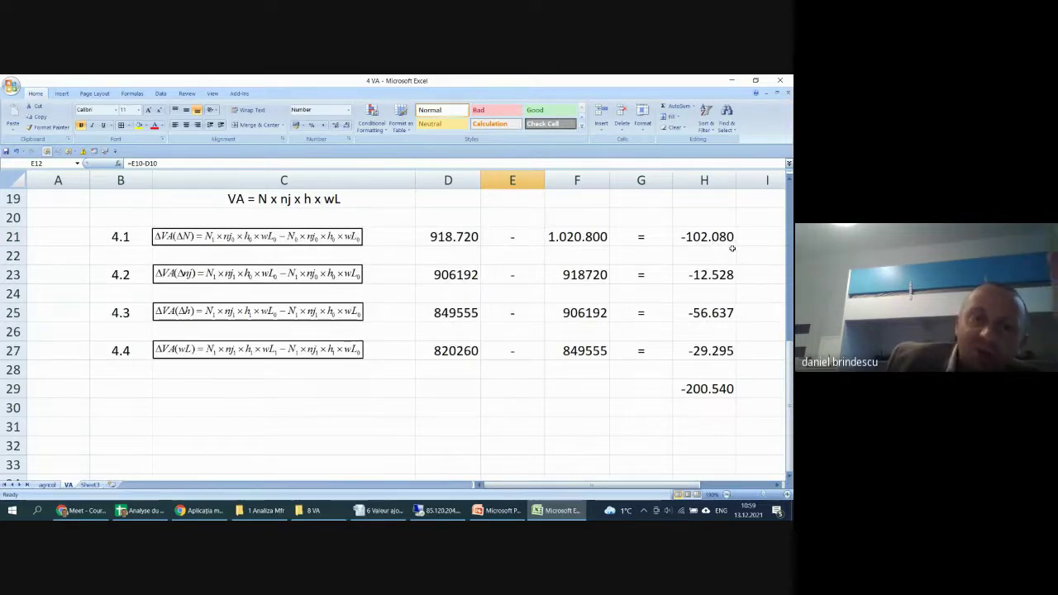
- Examine the employee and days-worked values of both periods in rows 4 and 5 against their influences in column H
{"action": "scroll", "coordinate": [701, 273], "scroll_direction": "up", "scroll_amount": 6}
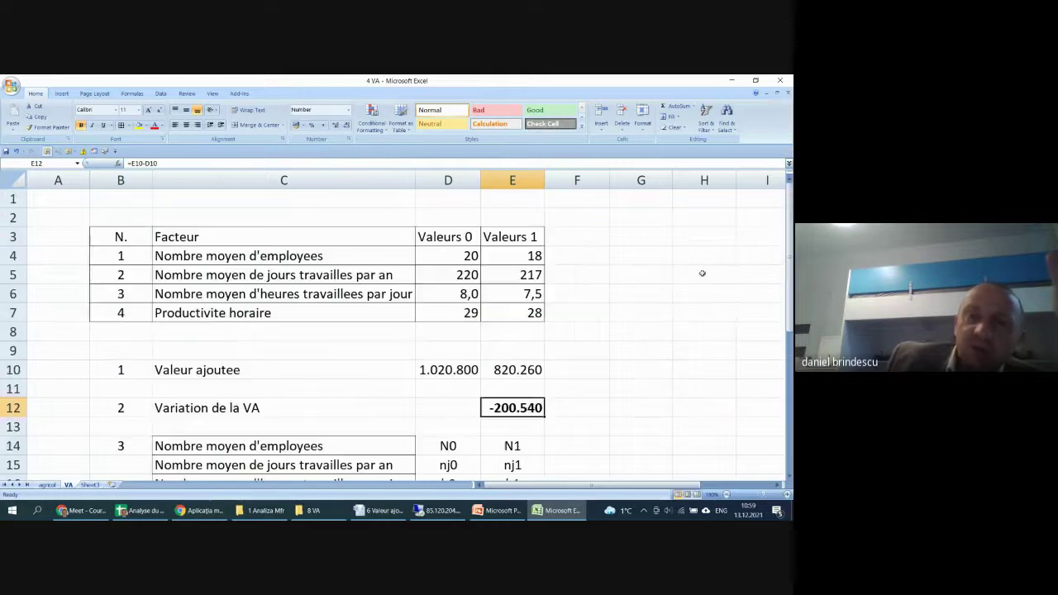
{"action": "left_click", "coordinate": [458, 258]}
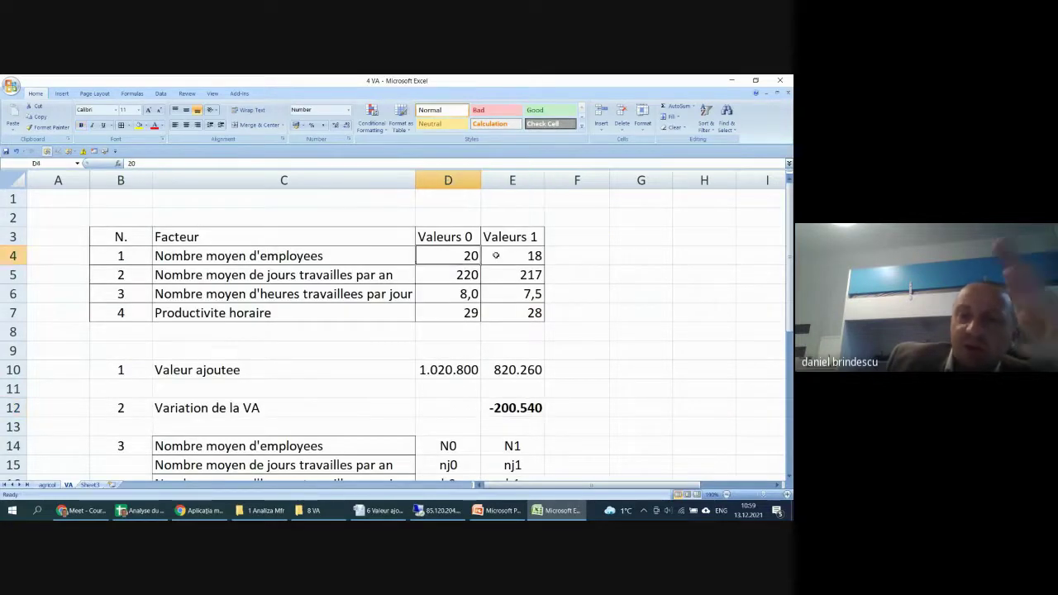
{"action": "left_click", "coordinate": [501, 256]}
{"action": "scroll", "coordinate": [551, 290], "scroll_direction": "down", "scroll_amount": 1}
{"action": "scroll", "coordinate": [552, 298], "scroll_direction": "up", "scroll_amount": 1}
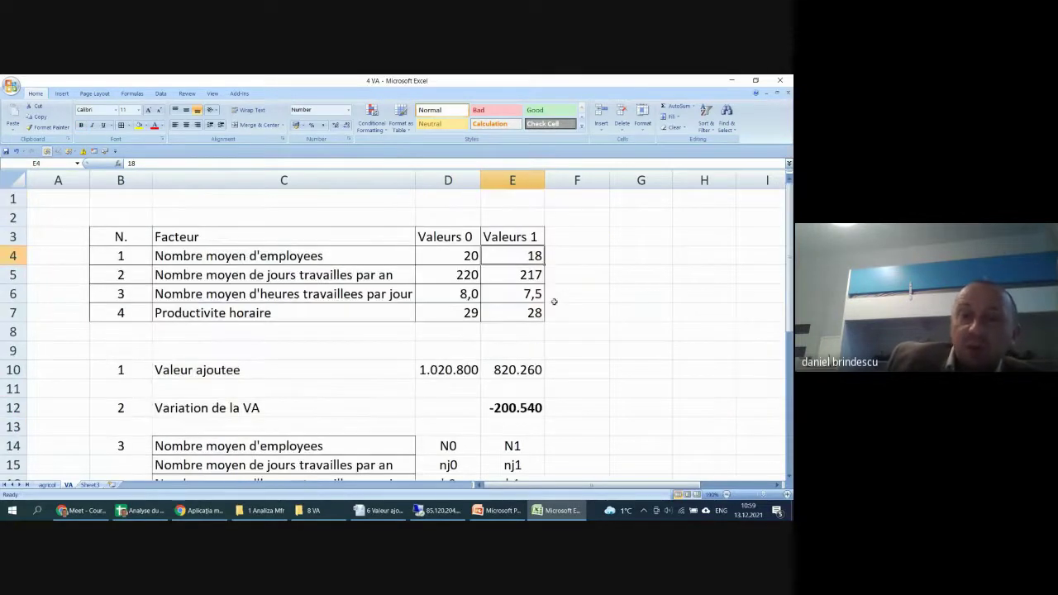
{"action": "scroll", "coordinate": [537, 331], "scroll_direction": "down", "scroll_amount": 5}
{"action": "left_click", "coordinate": [703, 334]}
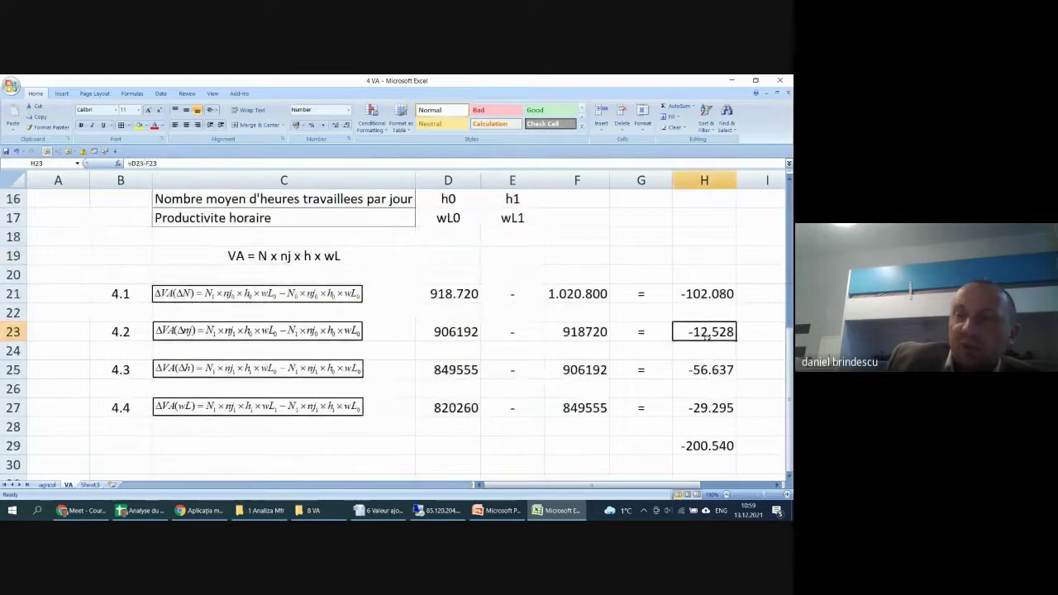
{"action": "scroll", "coordinate": [733, 345], "scroll_direction": "up", "scroll_amount": 5}
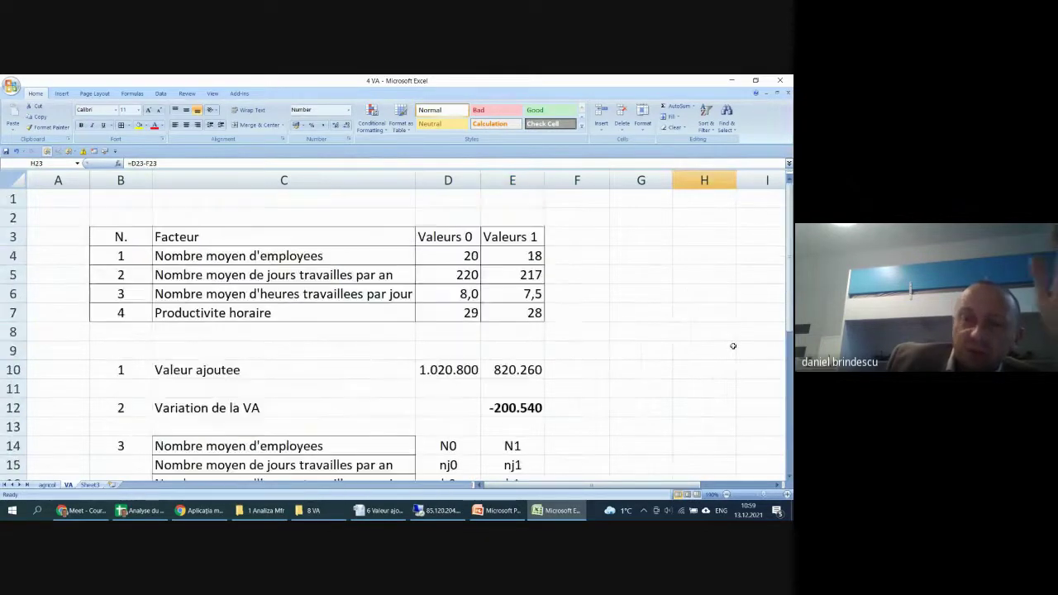
{"action": "left_click", "coordinate": [456, 275]}
{"action": "left_click", "coordinate": [521, 274]}
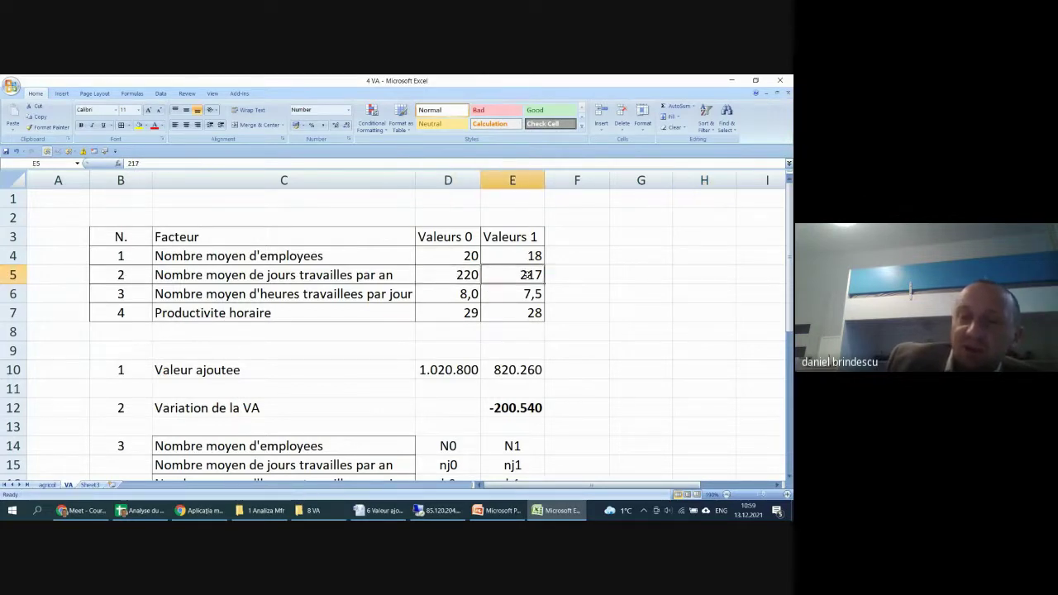
- Examine the hours-per-day and hourly productivity values of both periods in rows 6 and 7 against their influences in H25 and H27
{"action": "scroll", "coordinate": [543, 291], "scroll_direction": "down", "scroll_amount": 6}
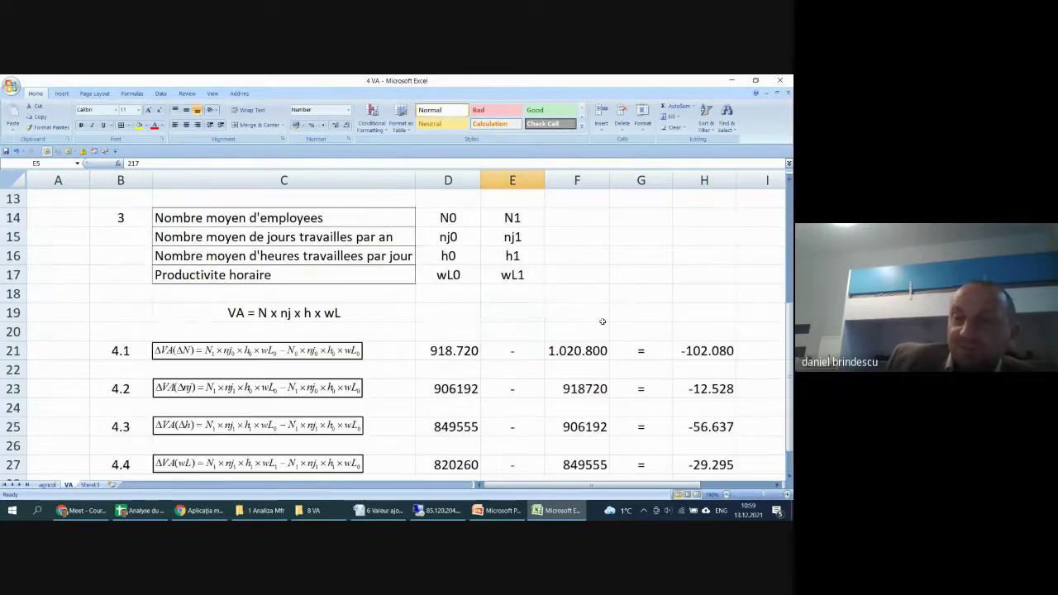
{"action": "left_click", "coordinate": [701, 315]}
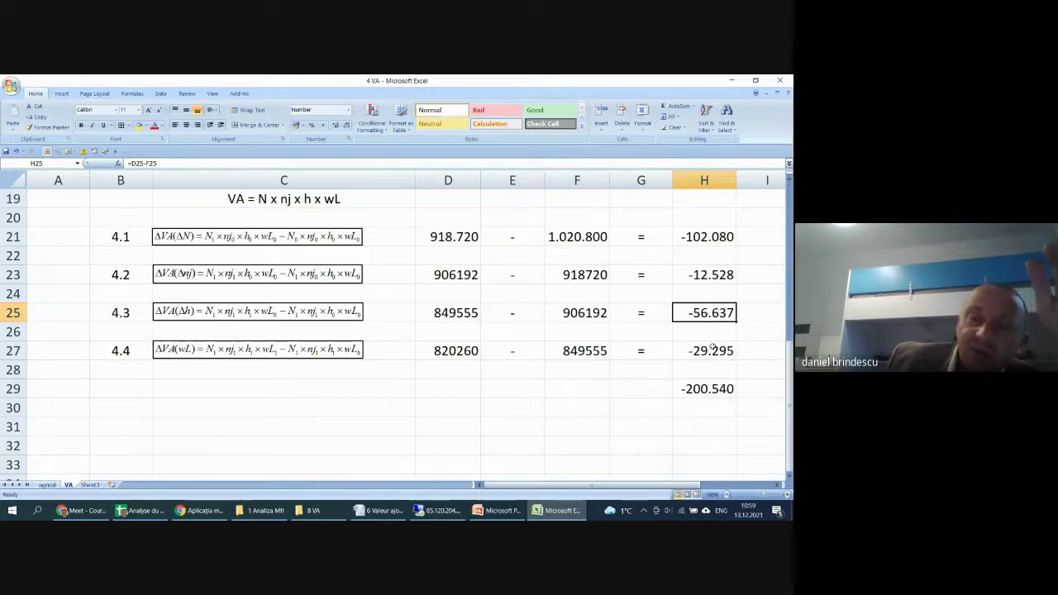
{"action": "scroll", "coordinate": [713, 349], "scroll_direction": "up", "scroll_amount": 6}
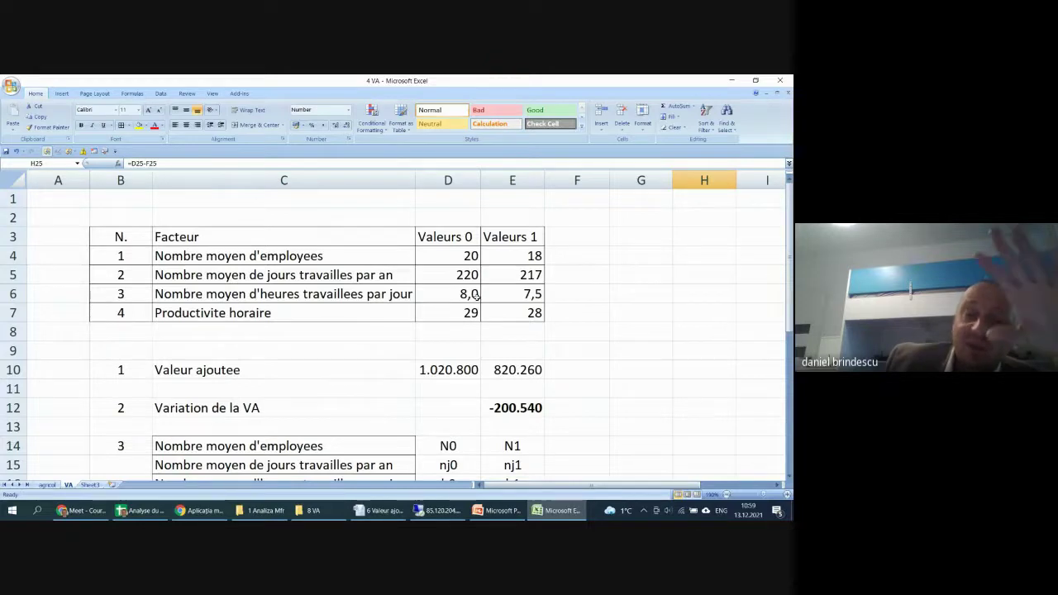
{"action": "left_click", "coordinate": [513, 296]}
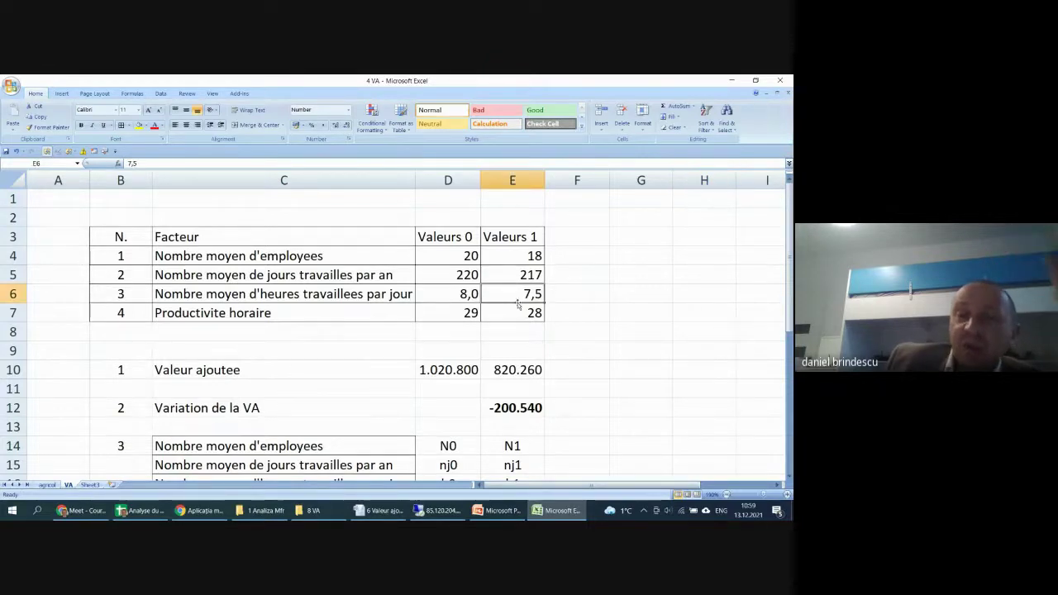
{"action": "scroll", "coordinate": [533, 310], "scroll_direction": "down", "scroll_amount": 3}
{"action": "scroll", "coordinate": [537, 314], "scroll_direction": "down", "scroll_amount": 4}
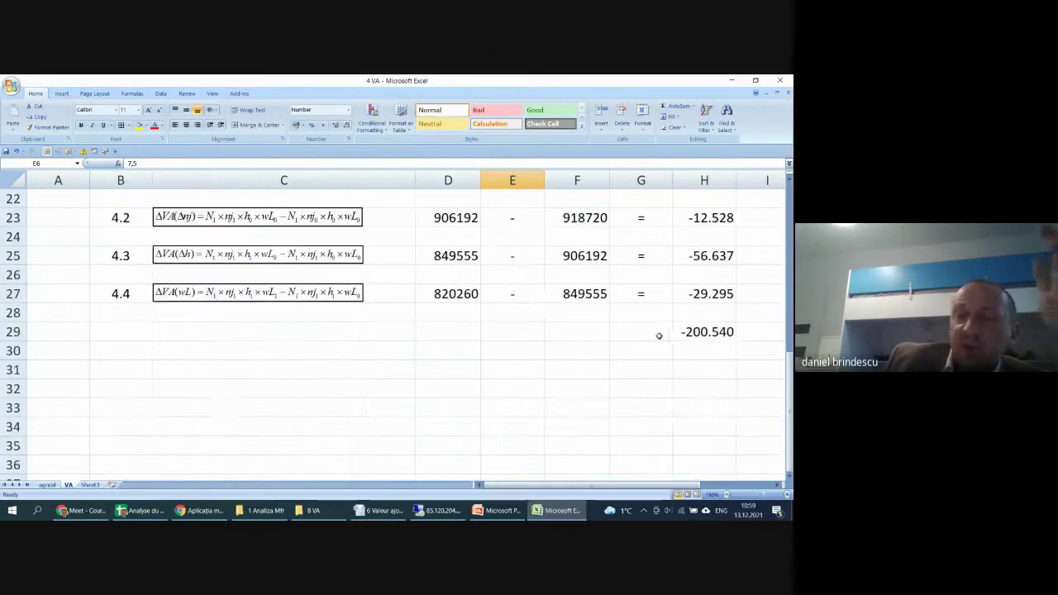
{"action": "left_click", "coordinate": [706, 294]}
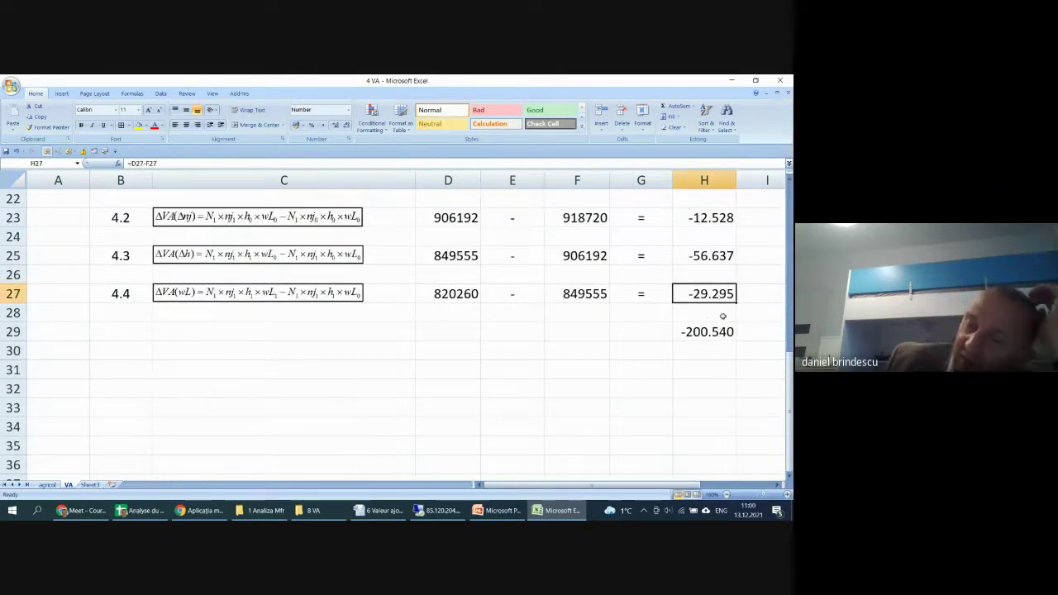
{"action": "scroll", "coordinate": [693, 308], "scroll_direction": "up", "scroll_amount": 7}
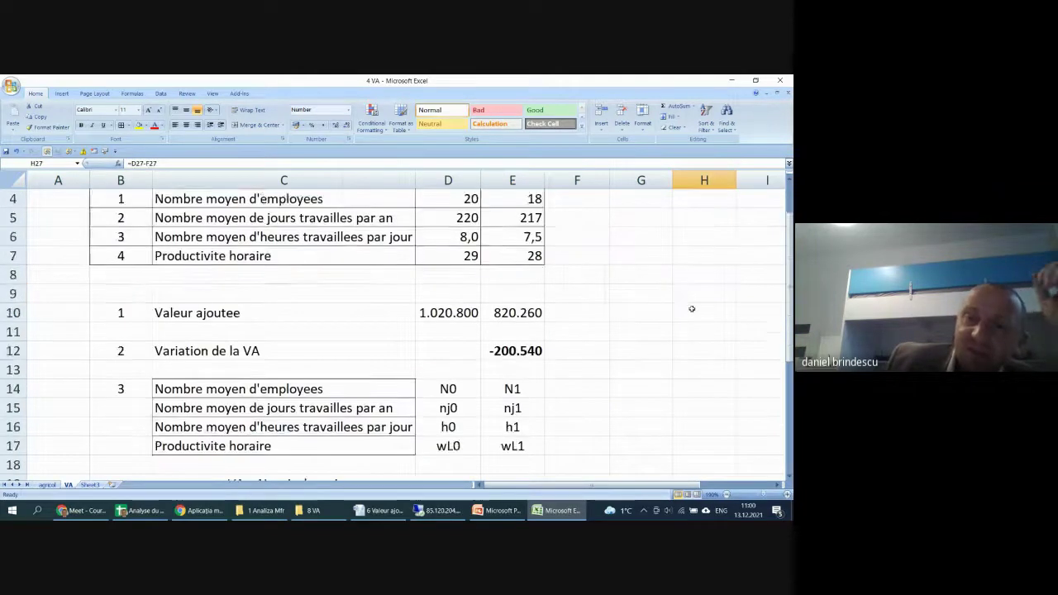
{"action": "left_click", "coordinate": [457, 315]}
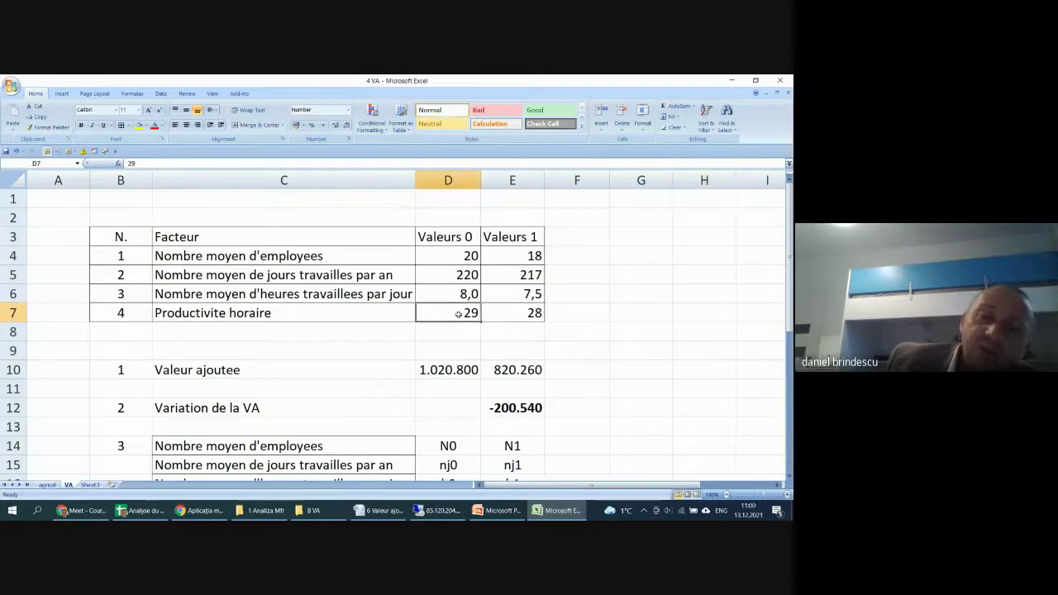
{"action": "left_click", "coordinate": [518, 319]}
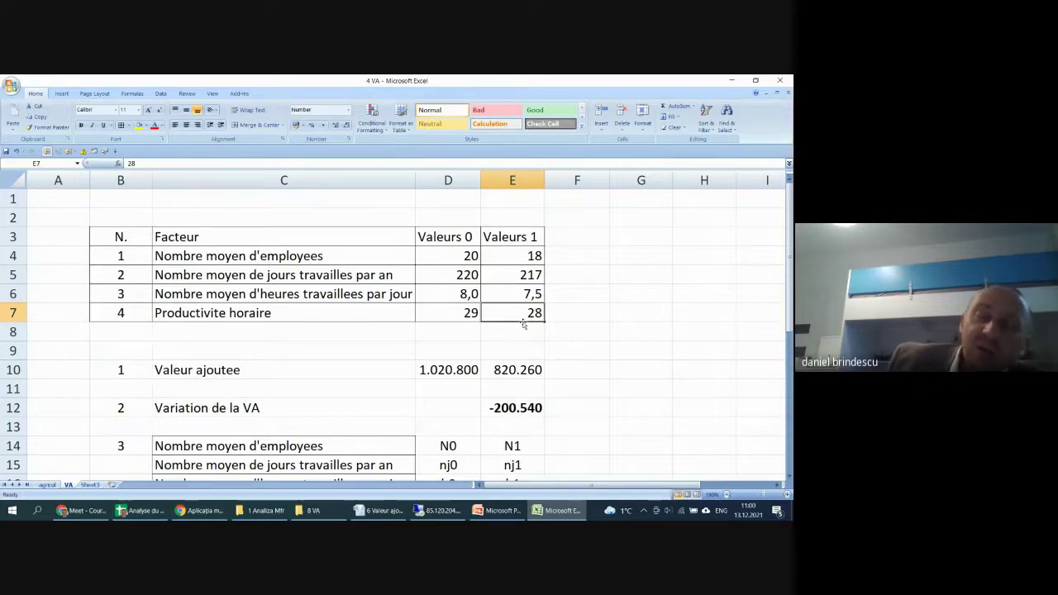
- Format the influence calculations in D21:H29 as numbers with 0 decimal places and a thousands separator
{"action": "scroll", "coordinate": [529, 332], "scroll_direction": "down", "scroll_amount": 6}
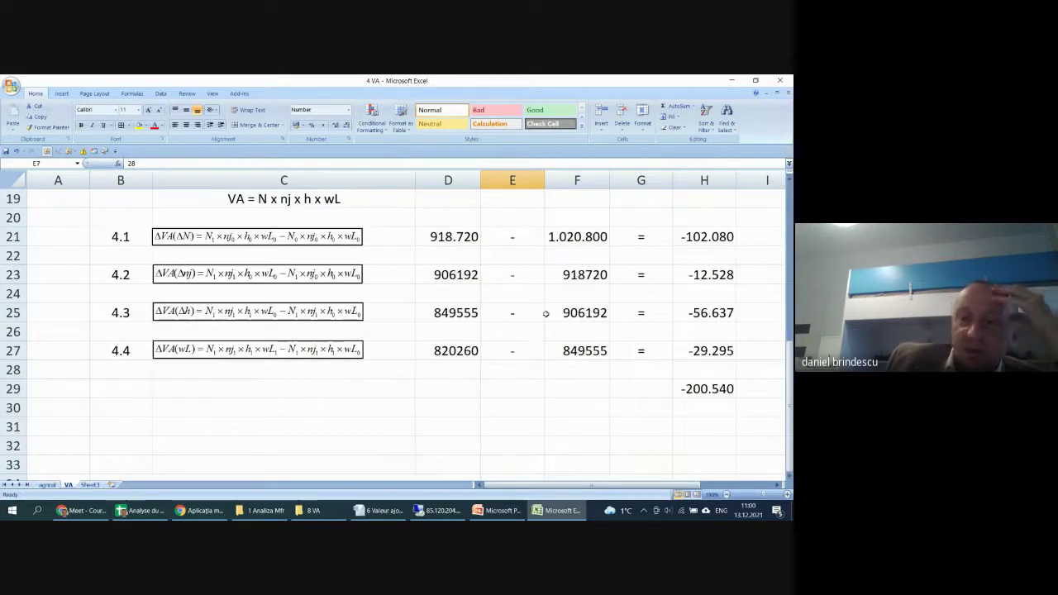
{"action": "left_click_drag", "start_coordinate": [446, 235], "coordinate": [707, 377]}
{"action": "right_click", "coordinate": [571, 287]}
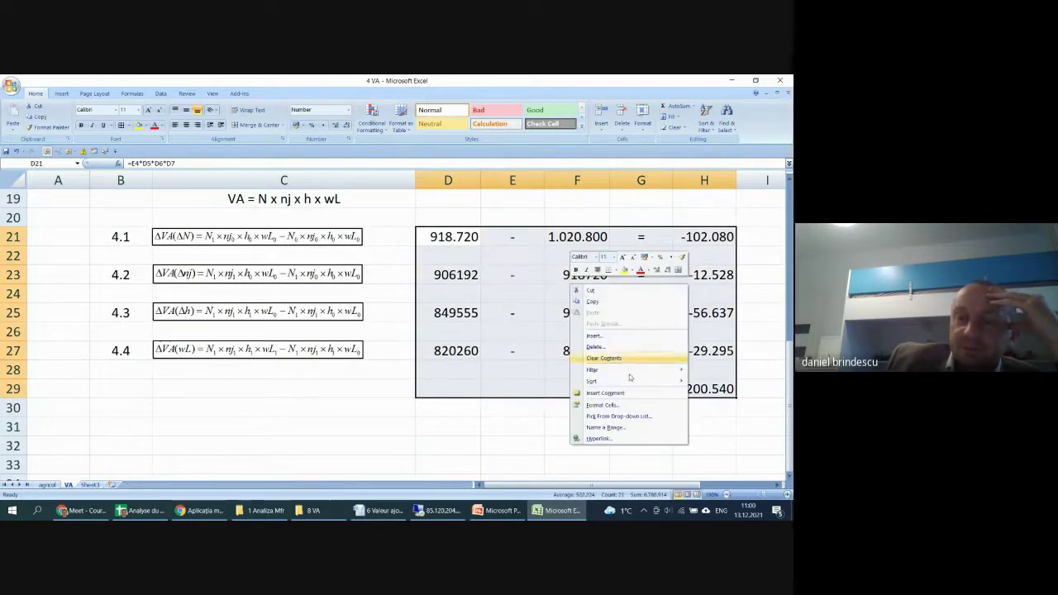
{"action": "left_click", "coordinate": [609, 404]}
{"action": "left_click", "coordinate": [510, 317]}
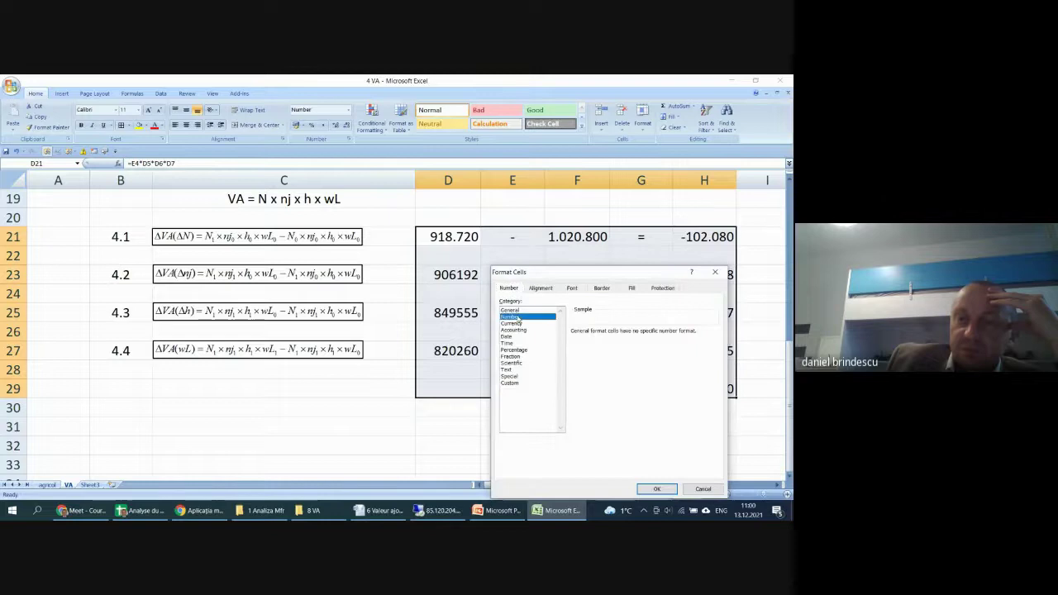
{"action": "left_click", "coordinate": [640, 335]}
{"action": "left_click", "coordinate": [639, 335]}
{"action": "left_click", "coordinate": [575, 343]}
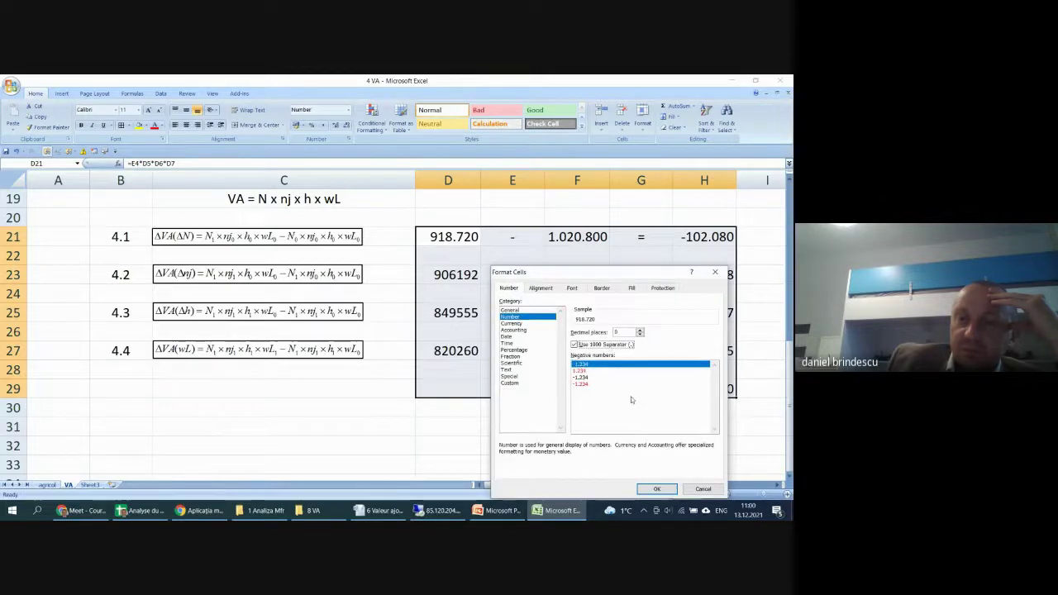
{"action": "left_click", "coordinate": [657, 489]}
{"action": "left_click", "coordinate": [687, 419]}
- Review the value added variation in E12 against the four factor influence calculations and their sum in H29
{"action": "scroll", "coordinate": [641, 389], "scroll_direction": "up", "scroll_amount": 6}
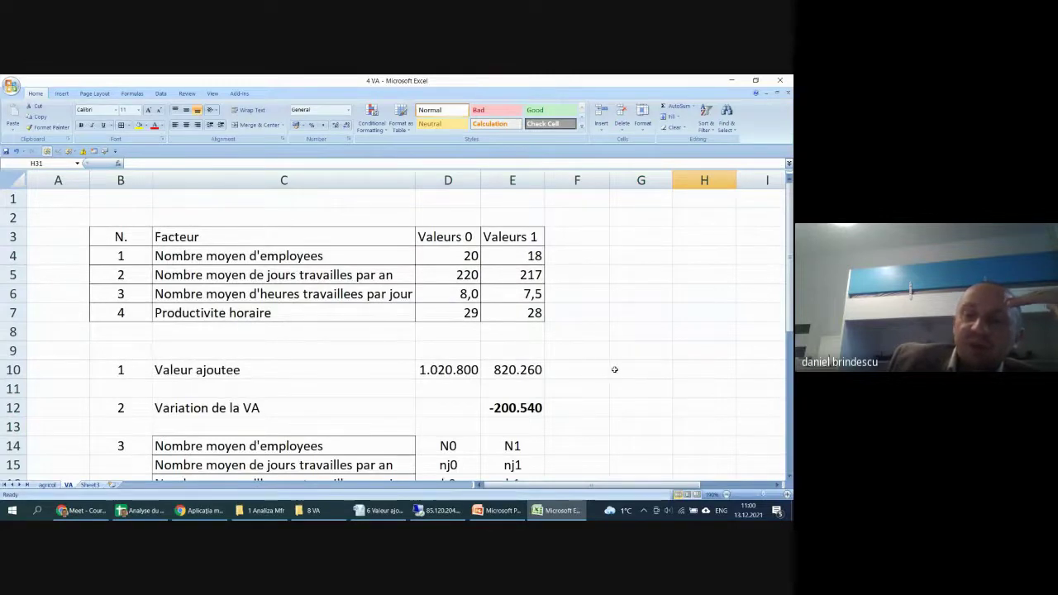
{"action": "left_click", "coordinate": [634, 376]}
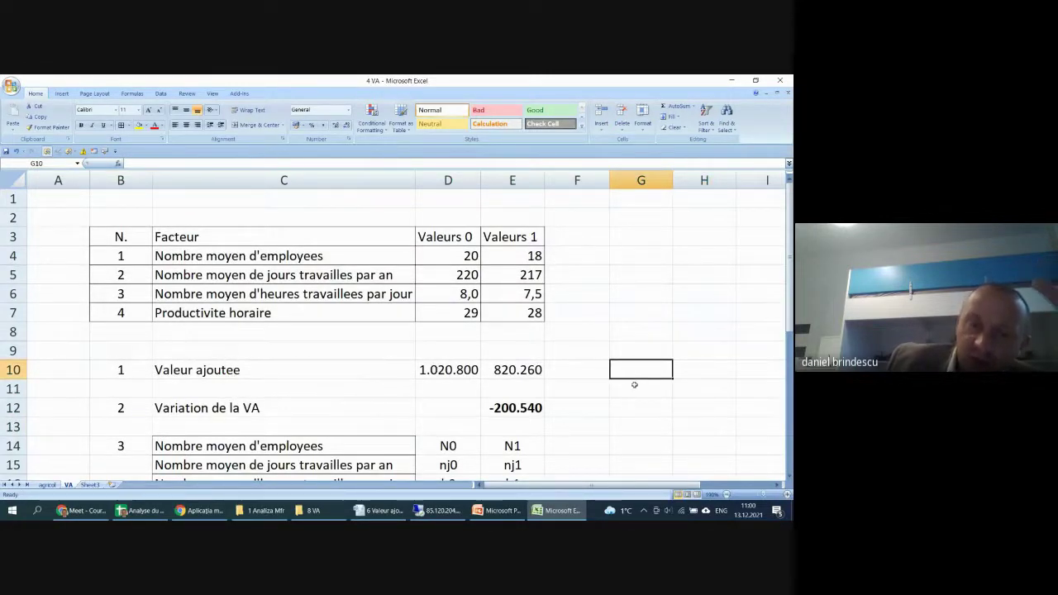
{"action": "scroll", "coordinate": [634, 384], "scroll_direction": "down", "scroll_amount": 4}
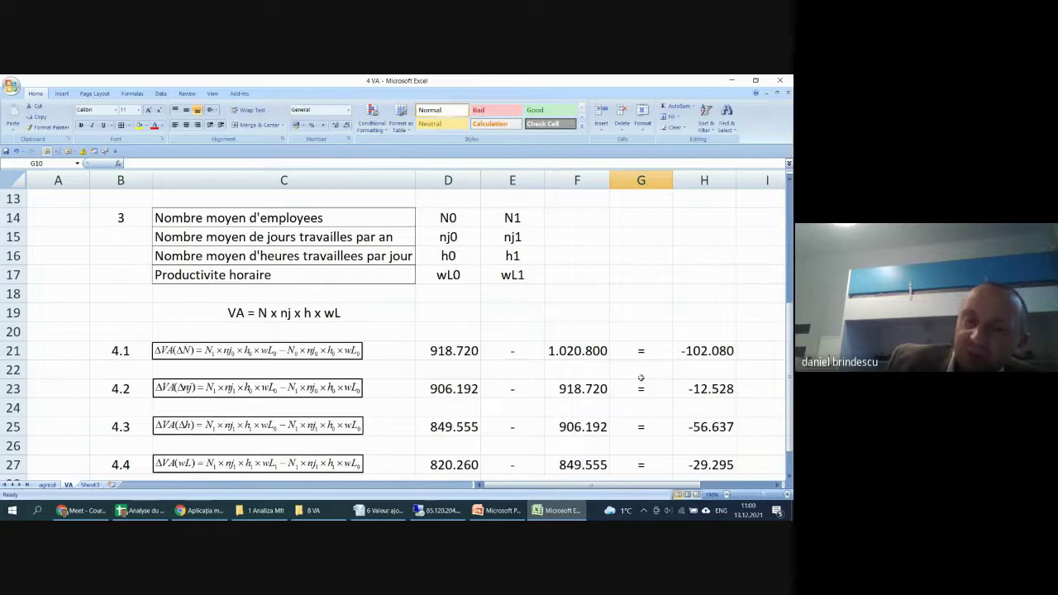
{"action": "left_click", "coordinate": [638, 315]}
{"action": "scroll", "coordinate": [636, 322], "scroll_direction": "up", "scroll_amount": 4}
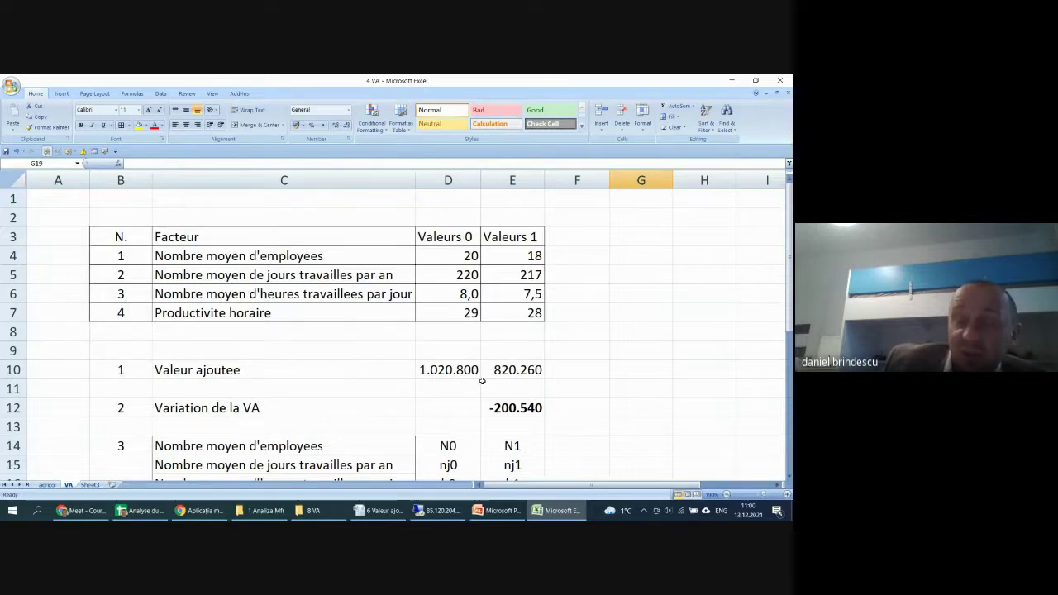
{"action": "left_click", "coordinate": [596, 402]}
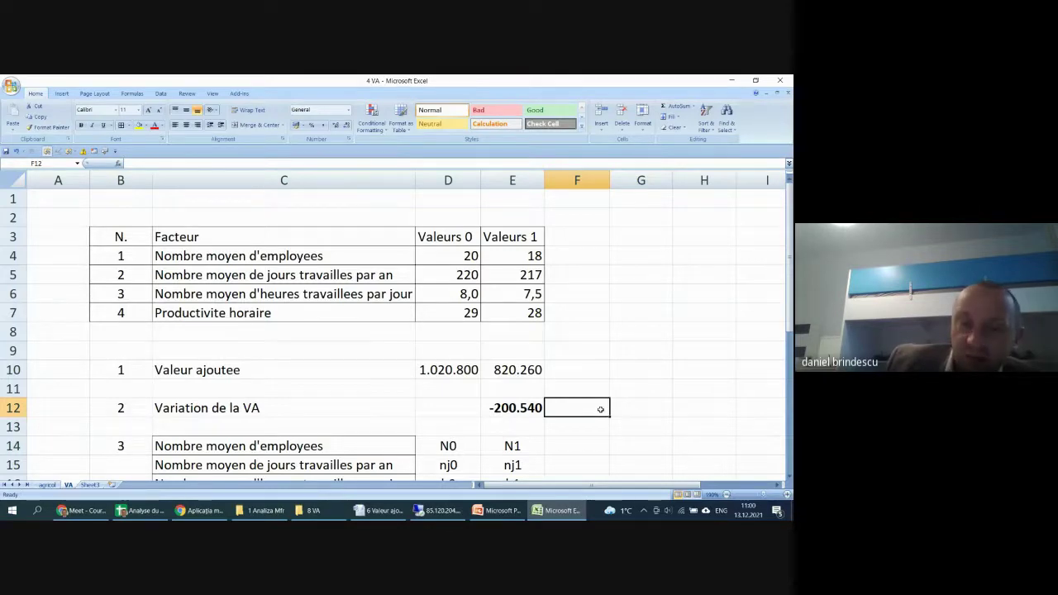
{"action": "scroll", "coordinate": [601, 408], "scroll_direction": "down", "scroll_amount": 4}
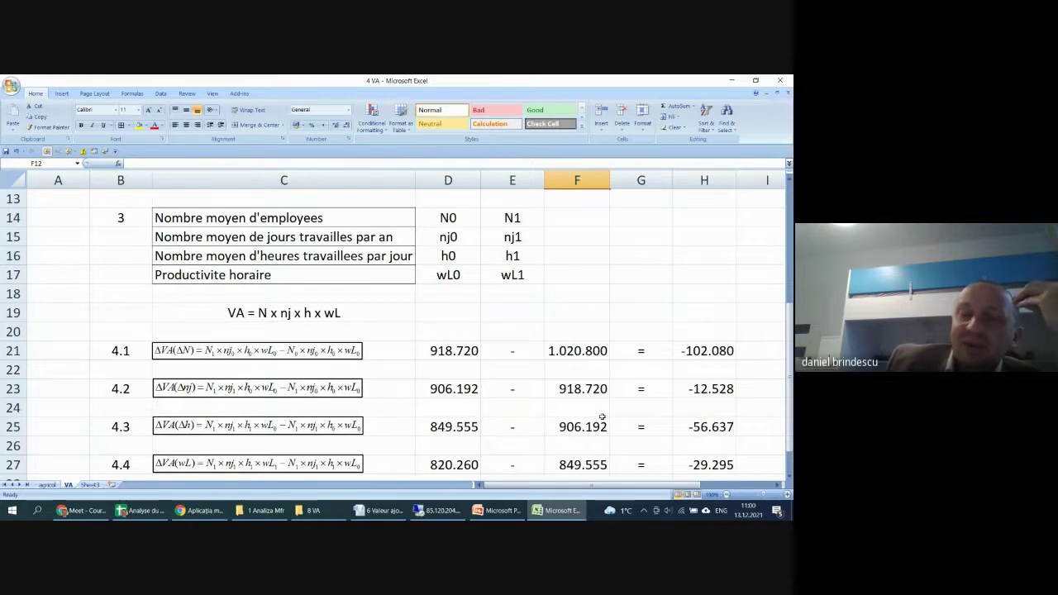
{"action": "scroll", "coordinate": [602, 417], "scroll_direction": "down", "scroll_amount": 5}
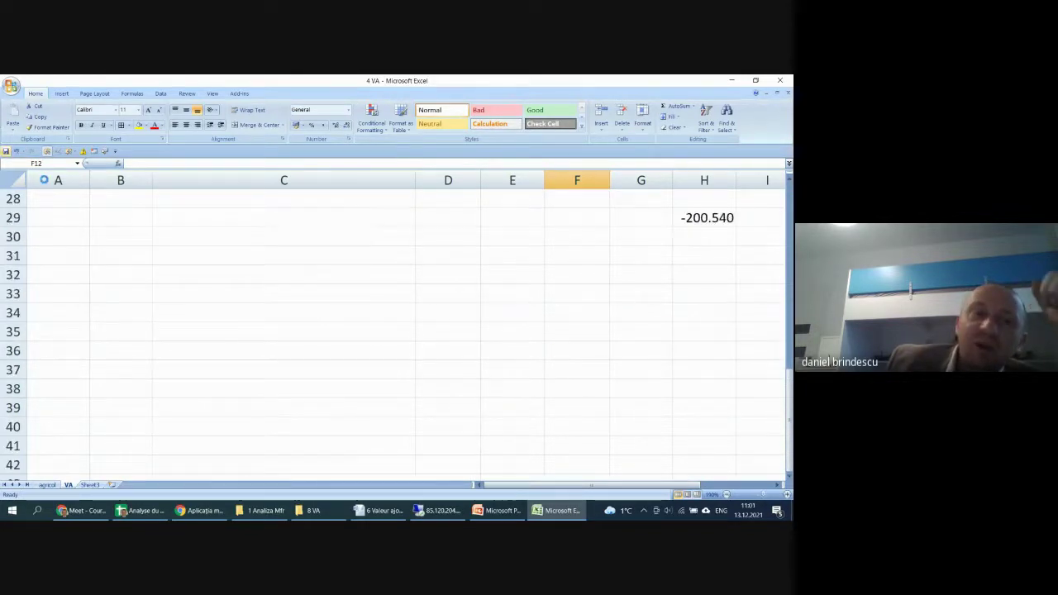
{"action": "scroll", "coordinate": [322, 339], "scroll_direction": "up", "scroll_amount": 3}
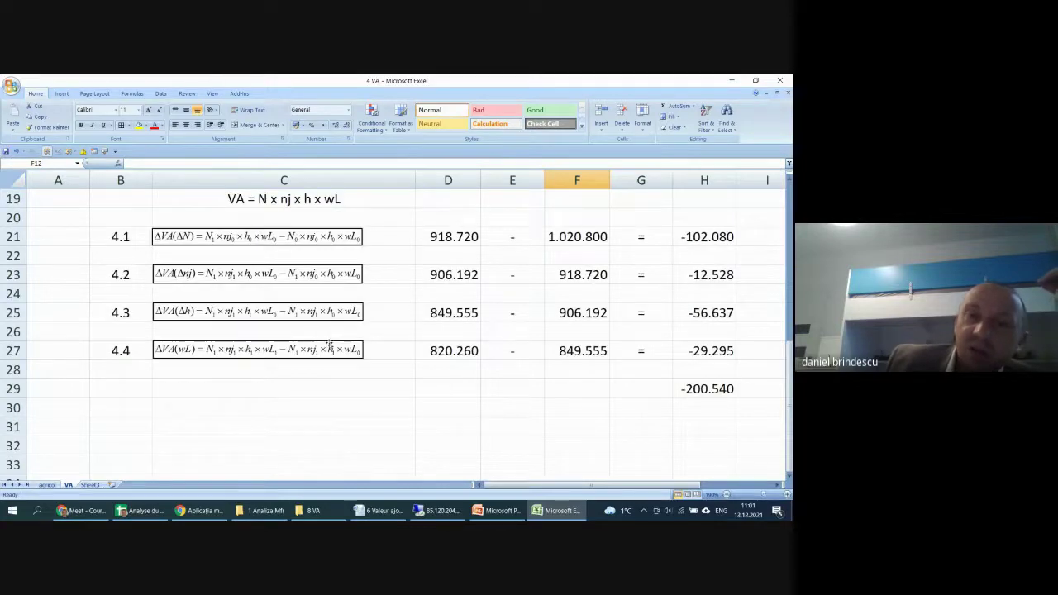
{"action": "scroll", "coordinate": [374, 382], "scroll_direction": "up", "scroll_amount": 2}
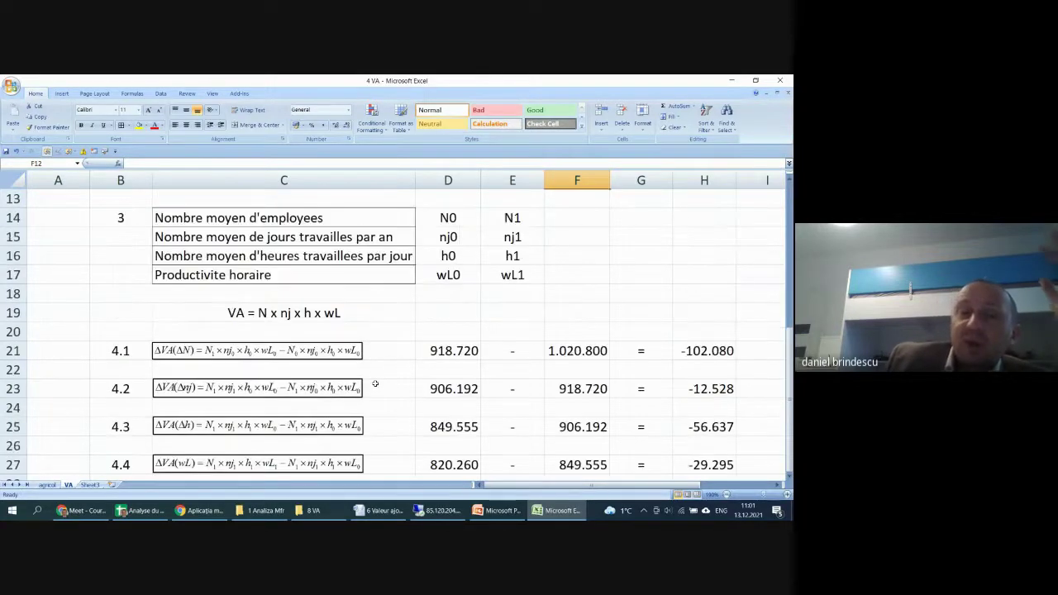
{"action": "scroll", "coordinate": [374, 384], "scroll_direction": "up", "scroll_amount": 4}
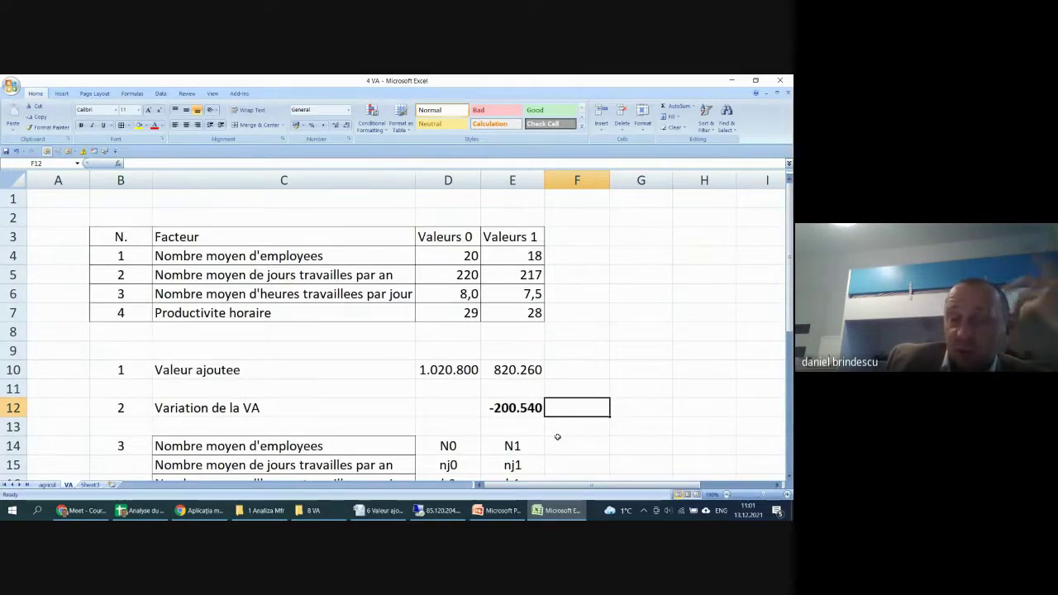
{"action": "scroll", "coordinate": [550, 421], "scroll_direction": "down", "scroll_amount": 2}
{"action": "scroll", "coordinate": [551, 421], "scroll_direction": "down", "scroll_amount": 4}
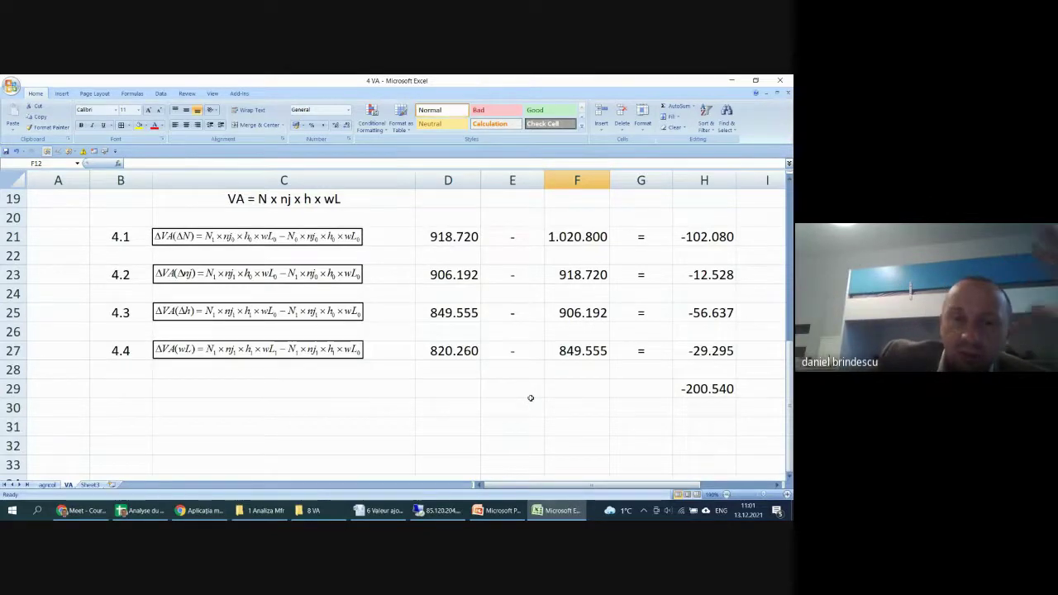
{"action": "scroll", "coordinate": [530, 398], "scroll_direction": "up", "scroll_amount": 6}
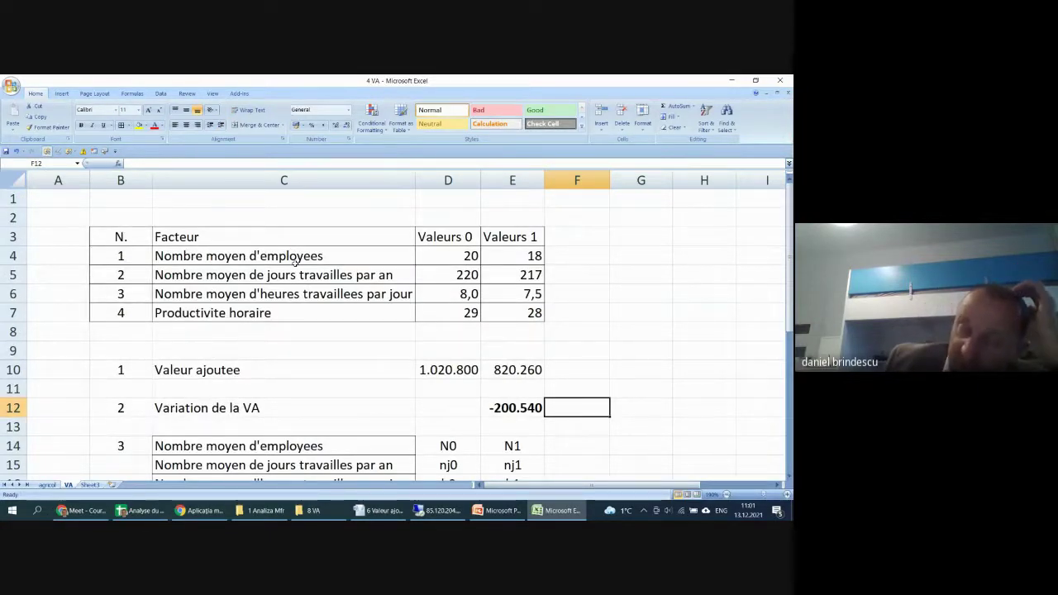
- Examine the factors in C4:C6 and the employee and days-worked values in D4:E5, dismissing the browser notification
{"action": "left_click", "coordinate": [242, 258]}
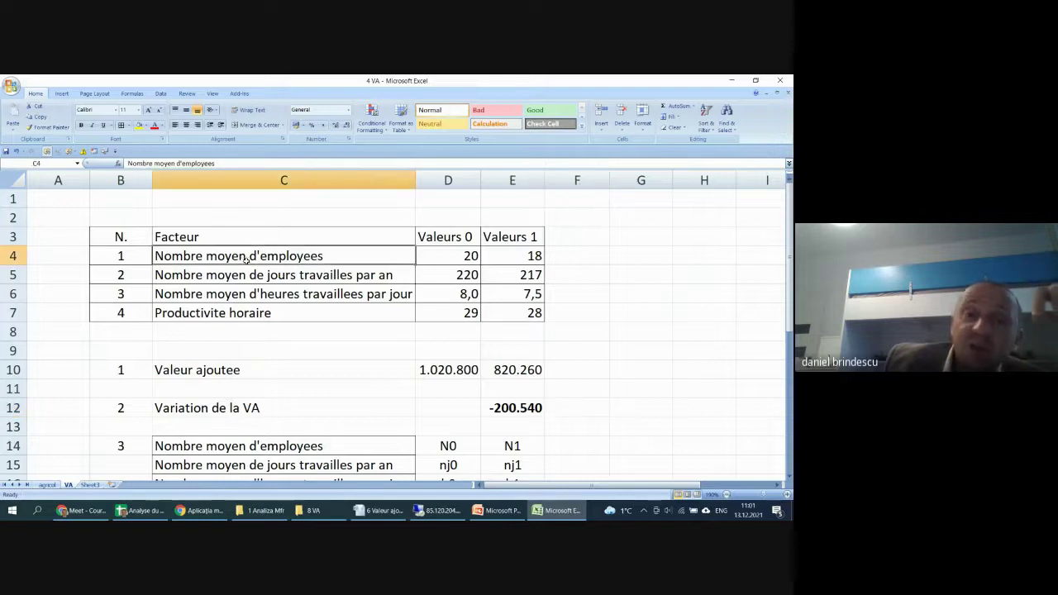
{"action": "left_click", "coordinate": [248, 270]}
{"action": "left_click", "coordinate": [255, 291]}
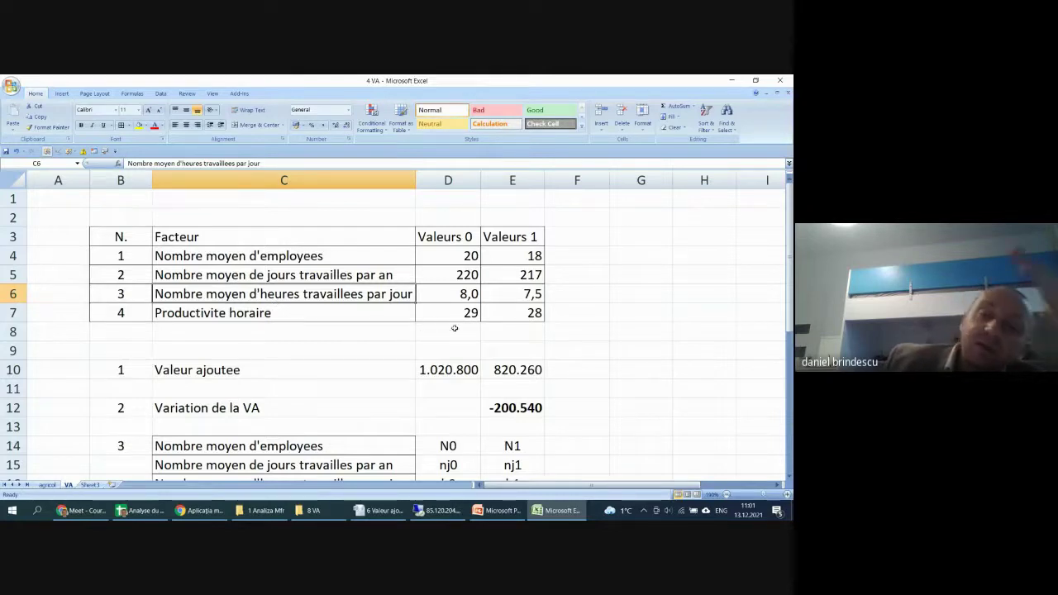
{"action": "left_click_drag", "start_coordinate": [446, 256], "coordinate": [496, 271]}
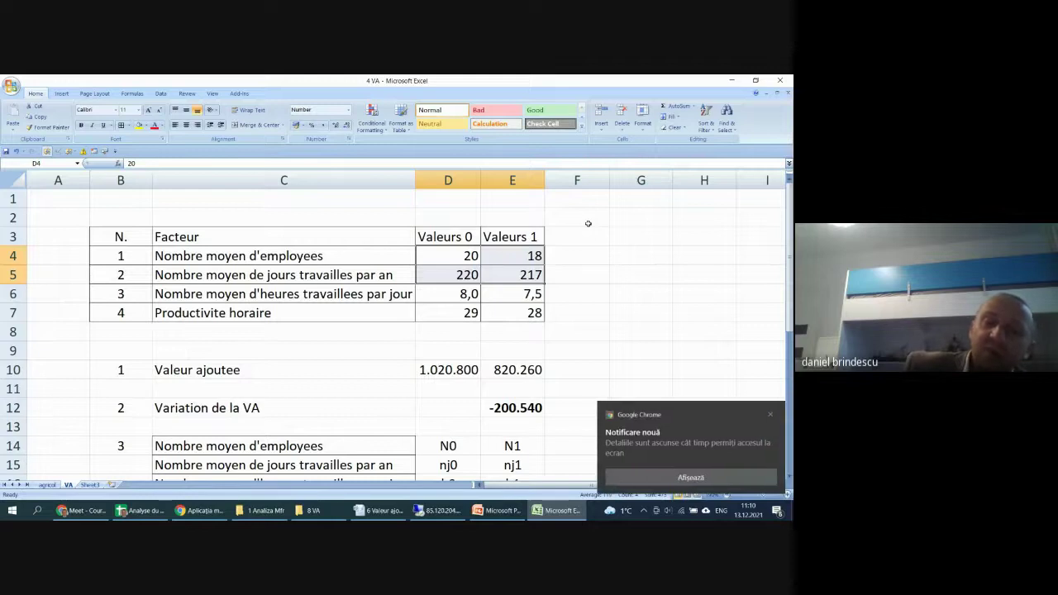
{"action": "left_click", "coordinate": [773, 416]}
{"action": "left_click", "coordinate": [679, 392]}
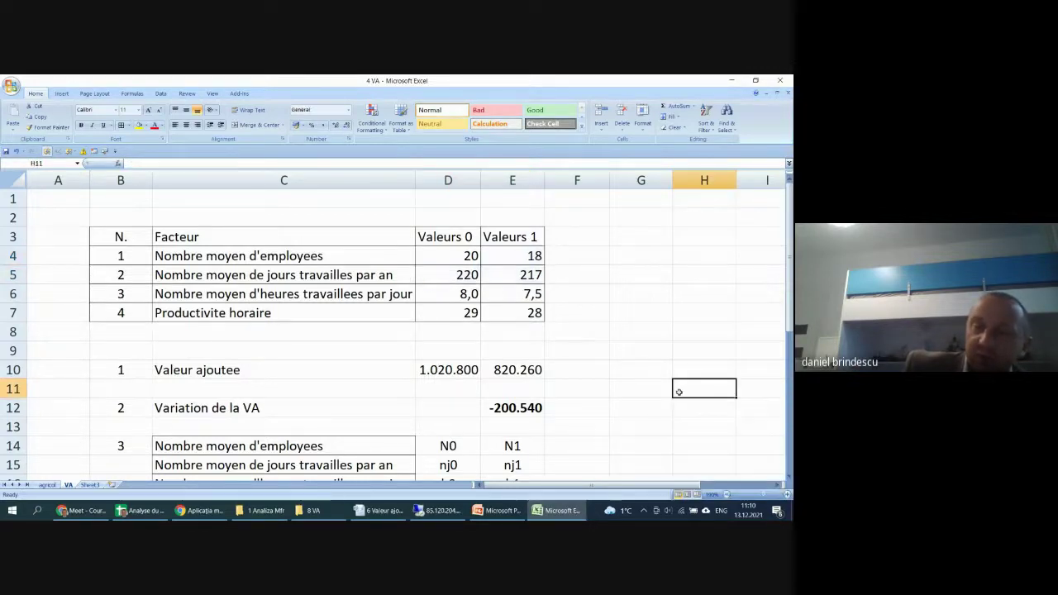
{"action": "left_click", "coordinate": [637, 407]}
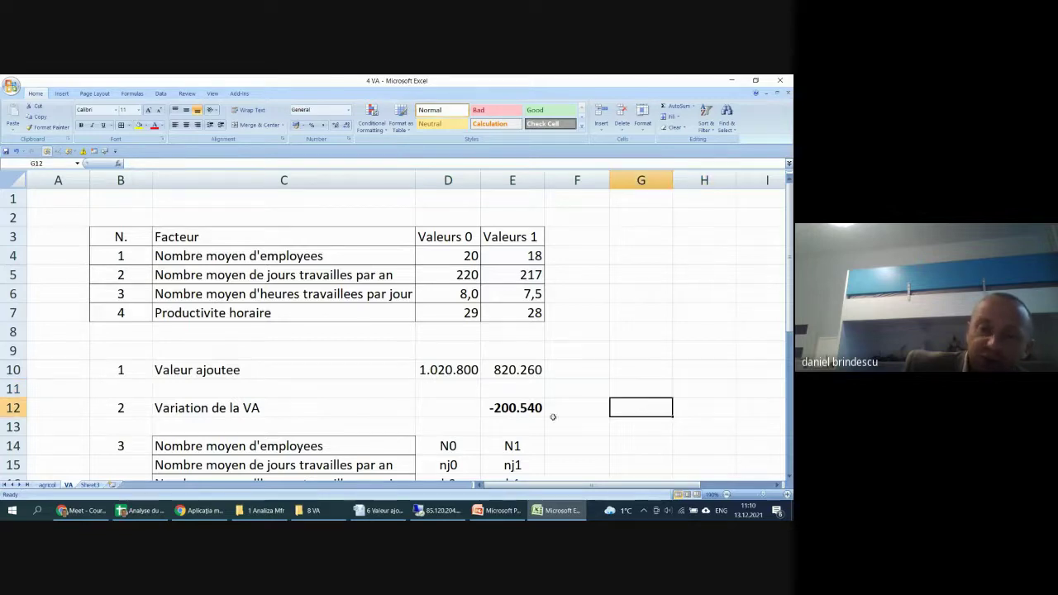
- Switch to the Google Meet call and stop presenting the screen
{"action": "mouse_move", "coordinate": [195, 510]}
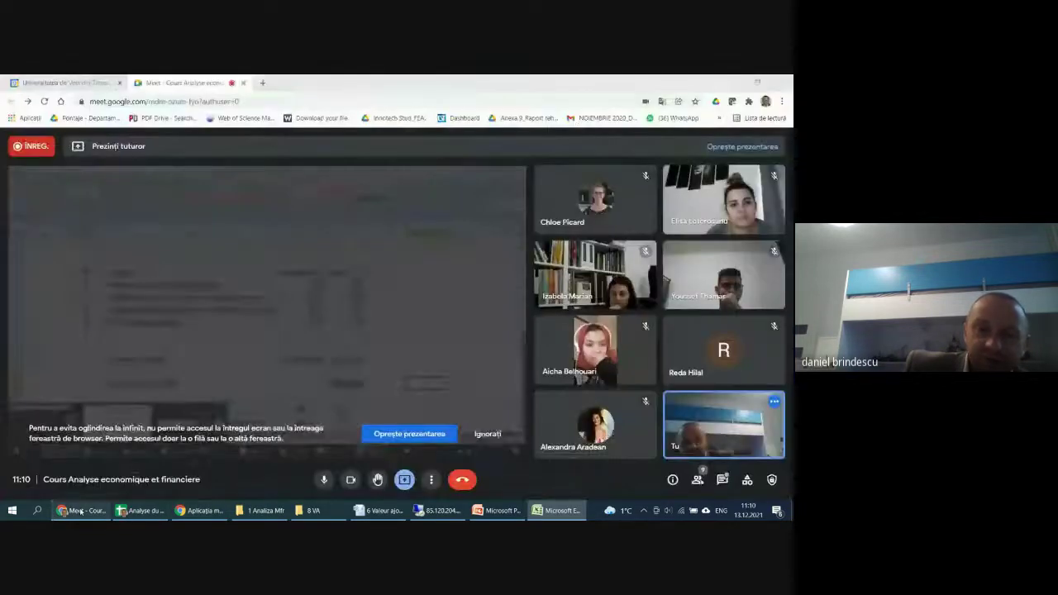
{"action": "left_click", "coordinate": [81, 510]}
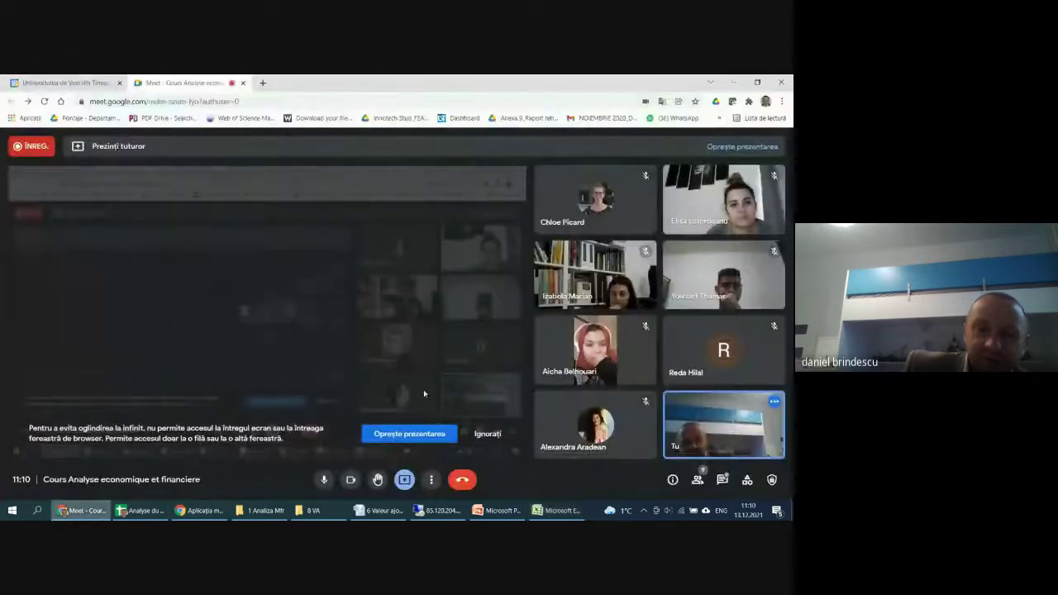
{"action": "left_click", "coordinate": [434, 433]}
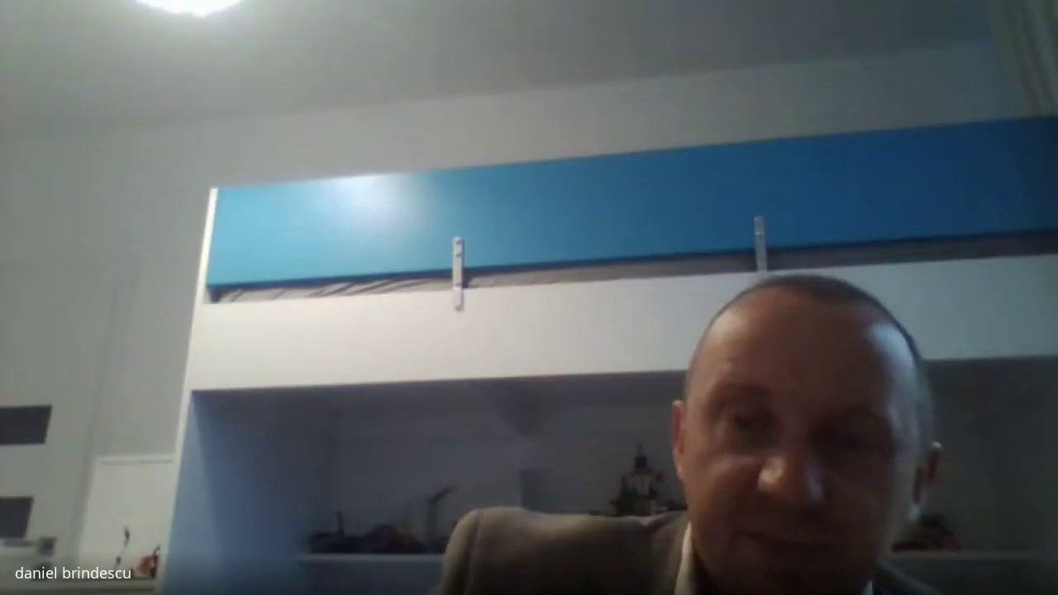